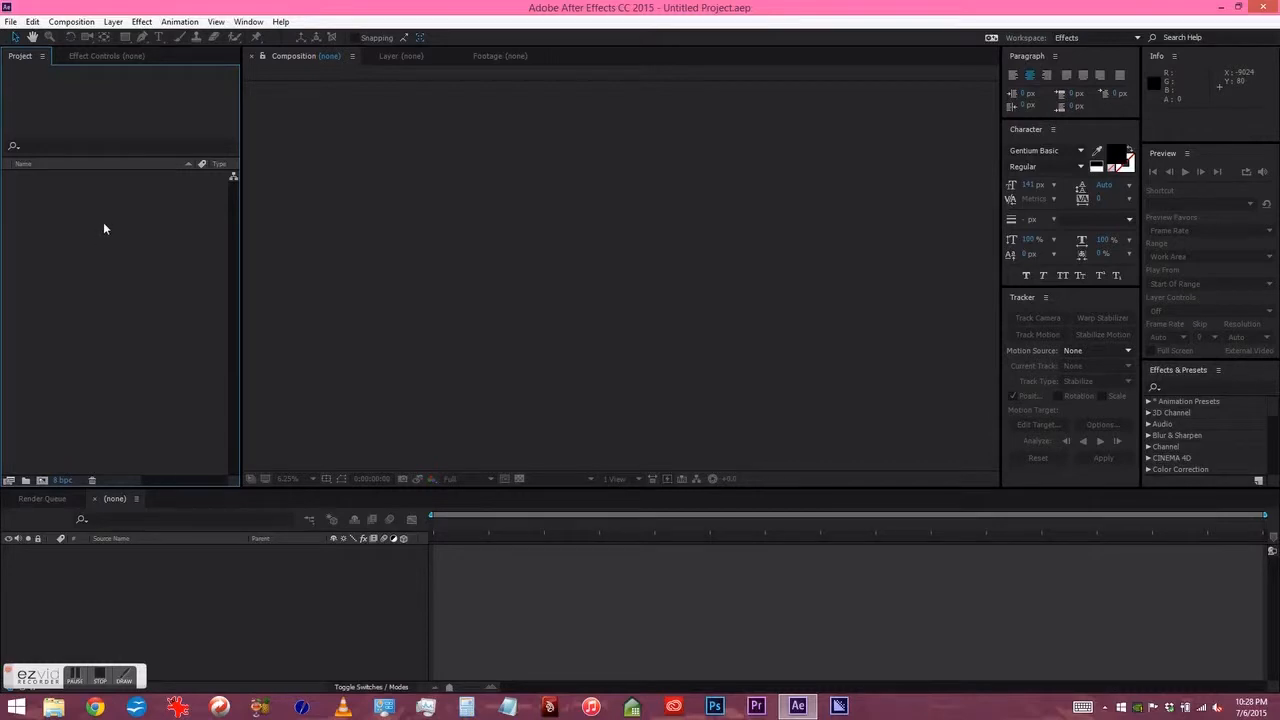
# - Import squiggle3.psd from the tutorials folder as a Photoshop sequence, using footage with merged layers
pyautogui.click(10, 22)
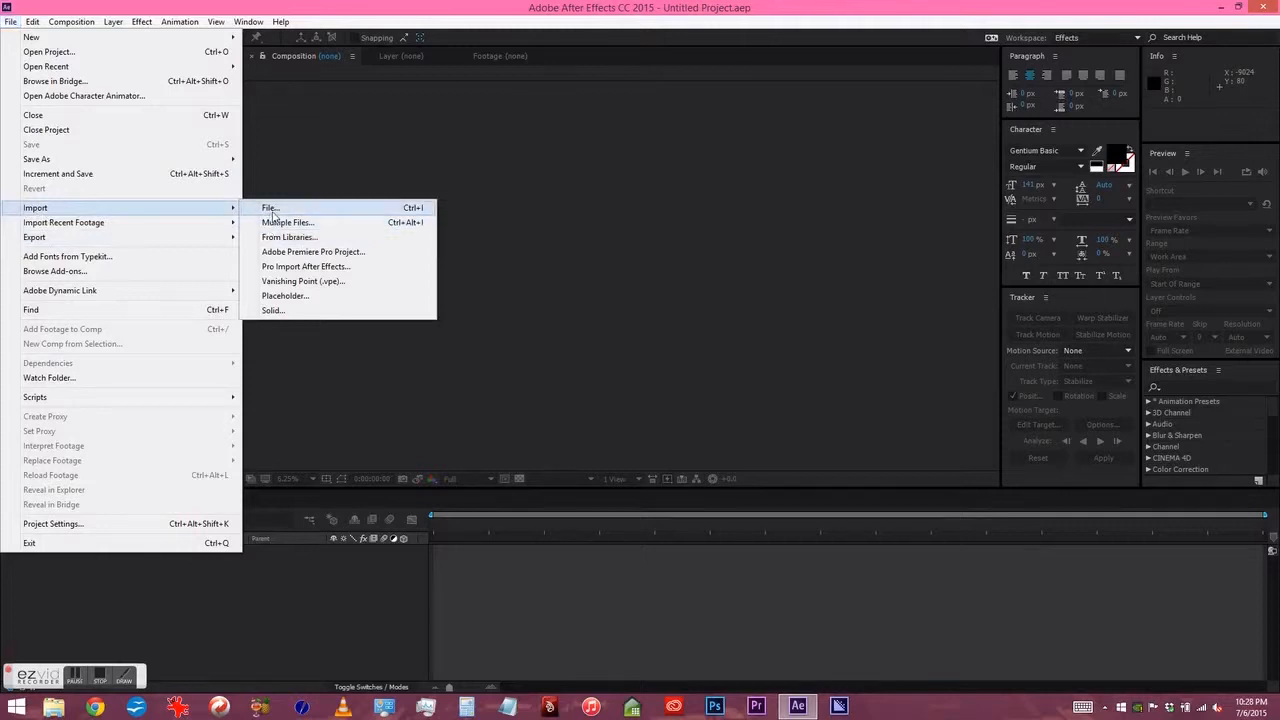
pyautogui.click(271, 209)
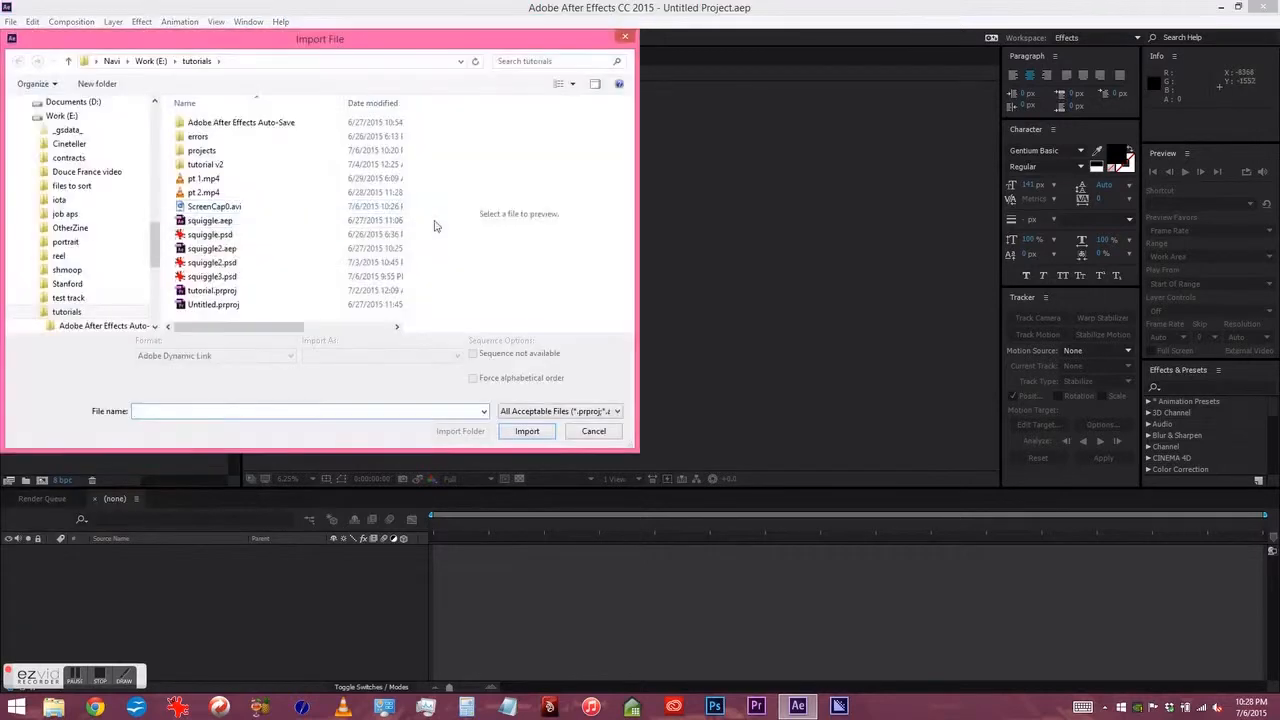
pyautogui.click(226, 280)
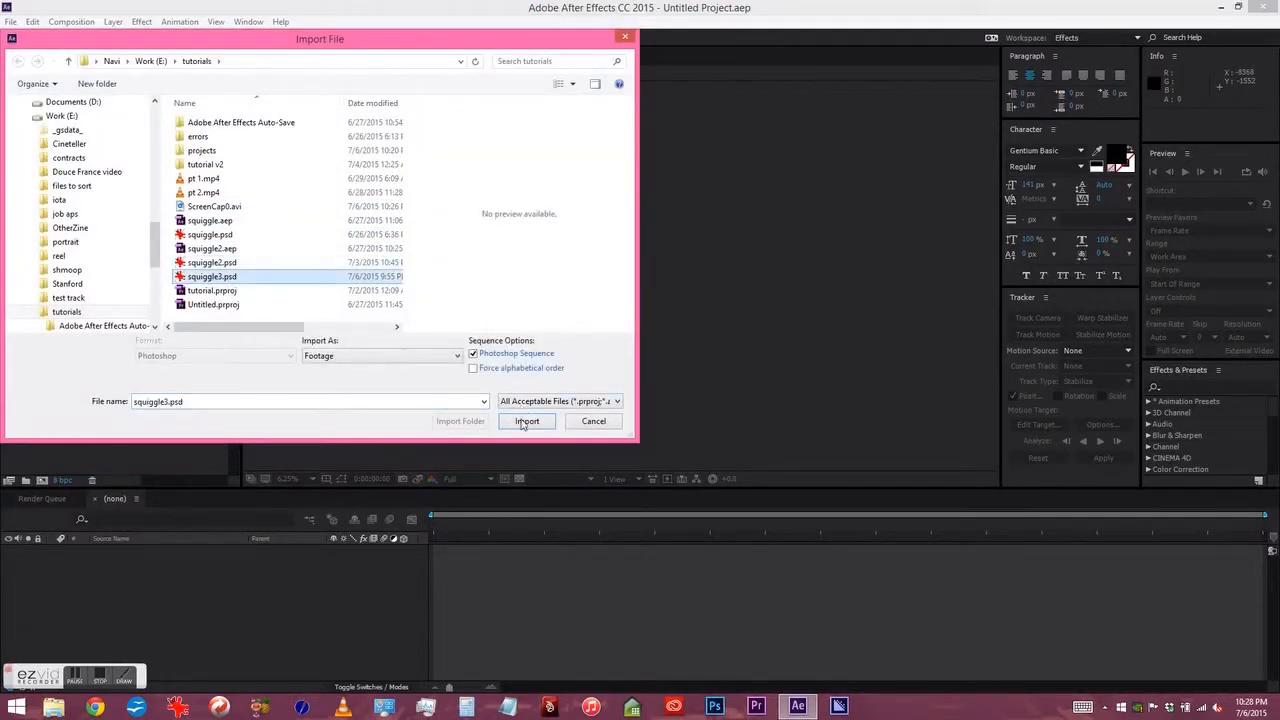
pyautogui.click(525, 421)
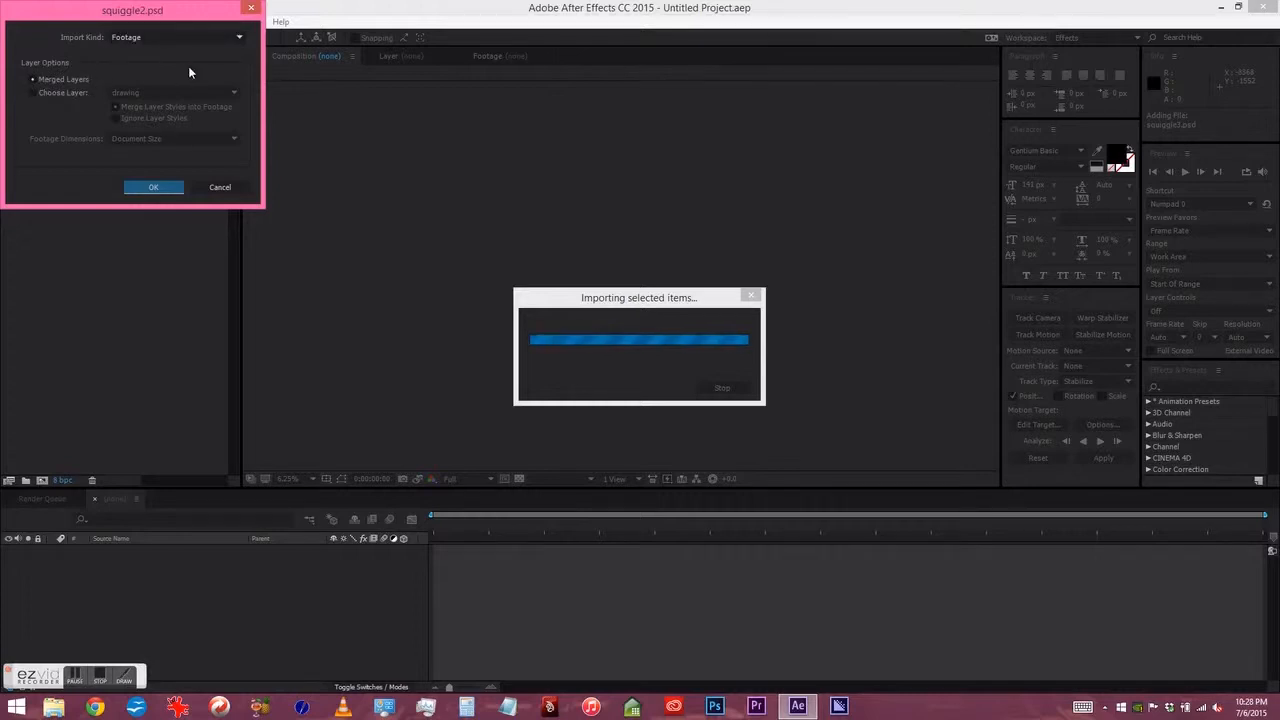
pyautogui.click(153, 186)
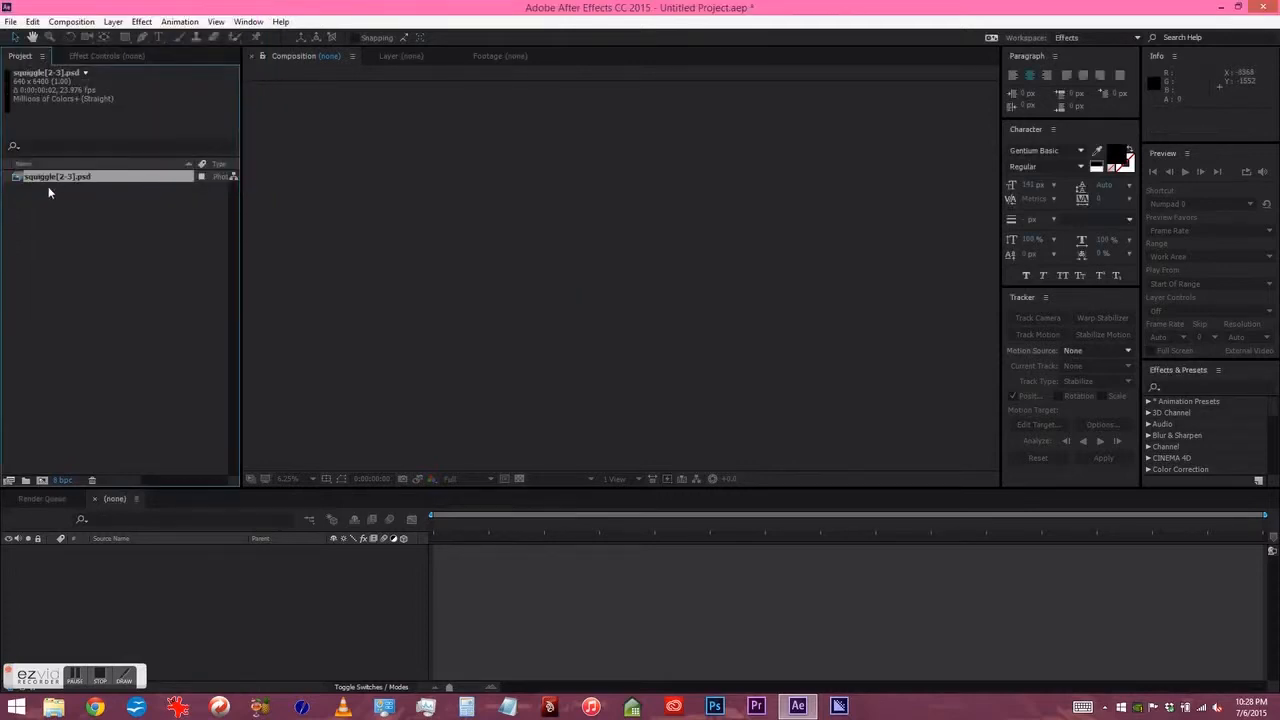
pyautogui.click(89, 227)
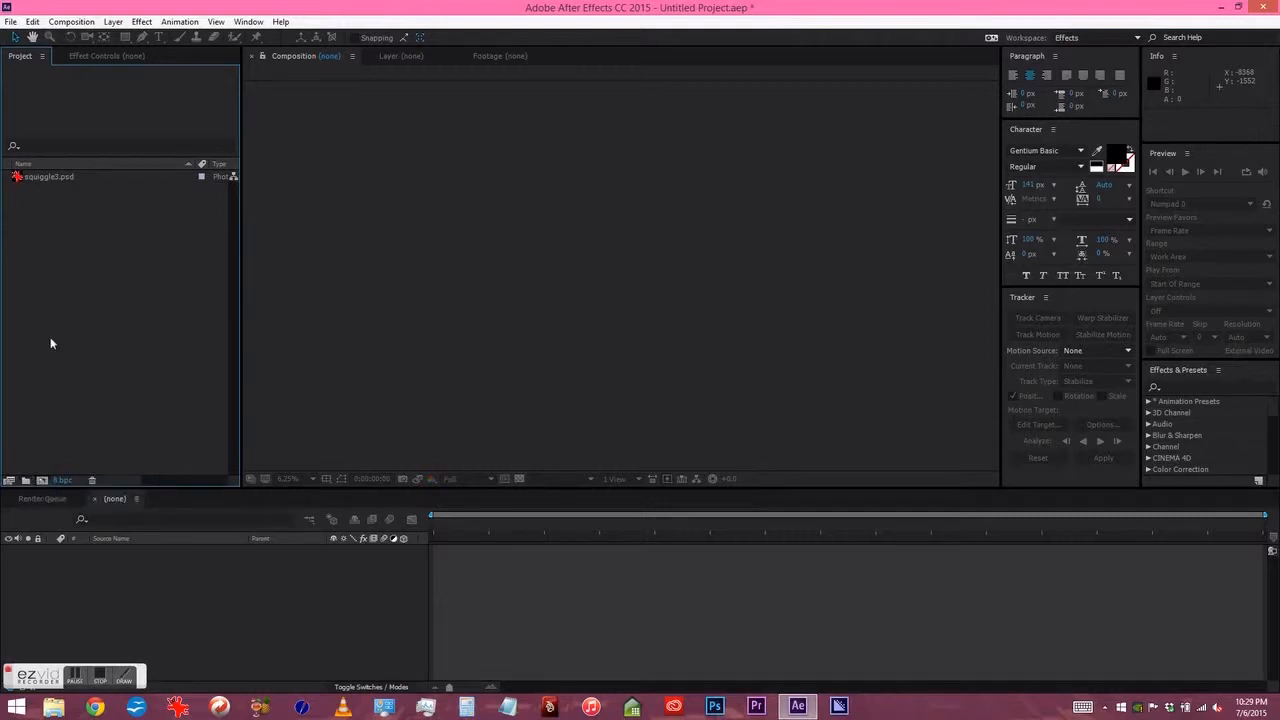
# - Start a new composition 640 px wide and set its height to 640 px
pyautogui.click(62, 179)
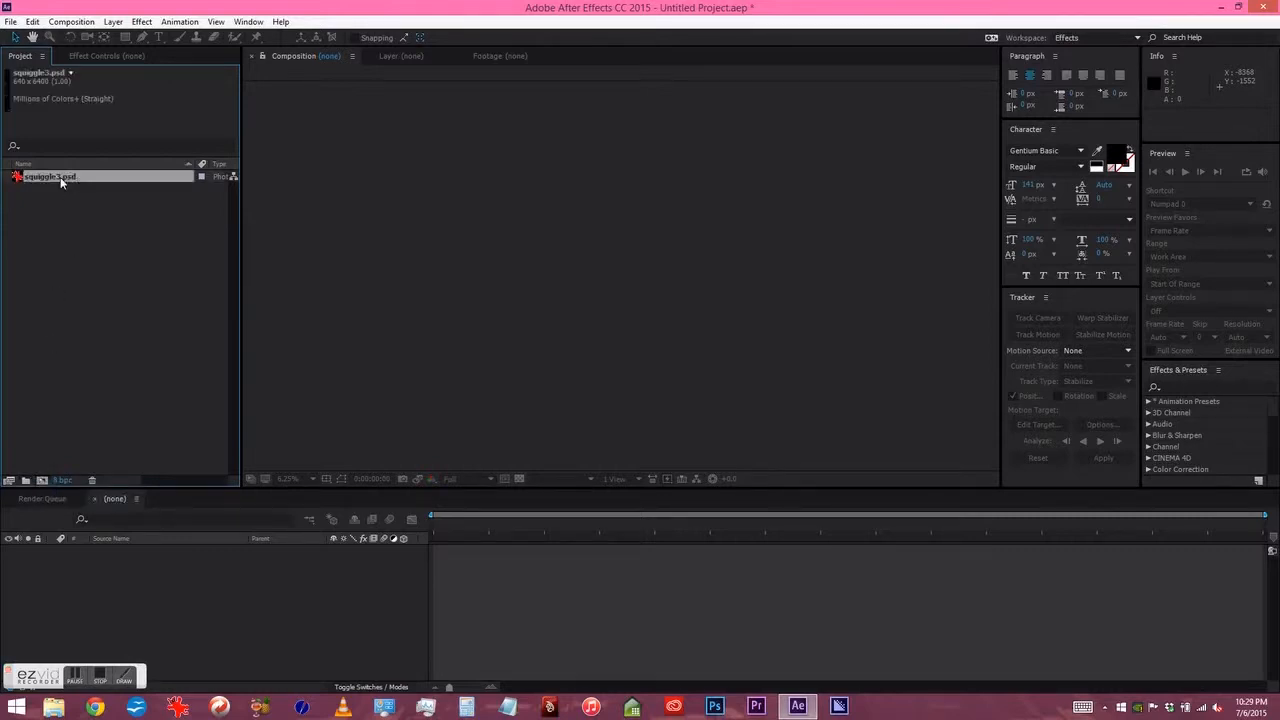
pyautogui.click(42, 481)
pyautogui.click(156, 169)
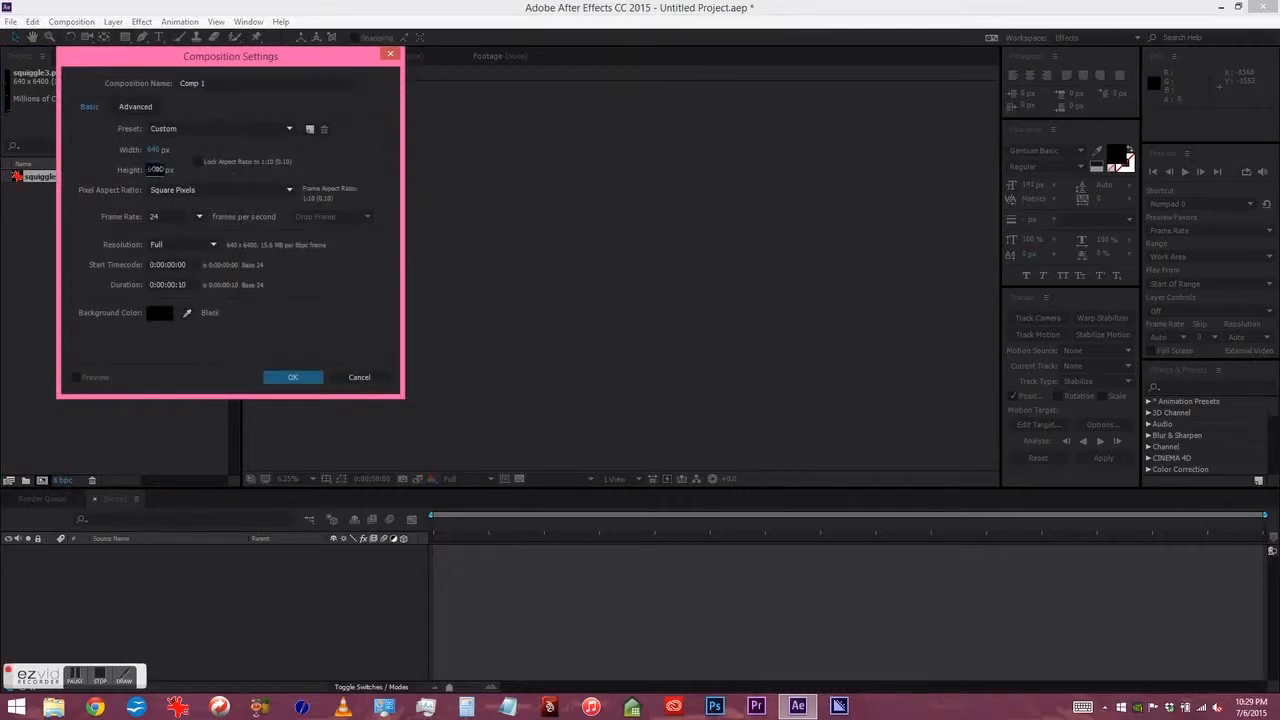
pyautogui.write('640')
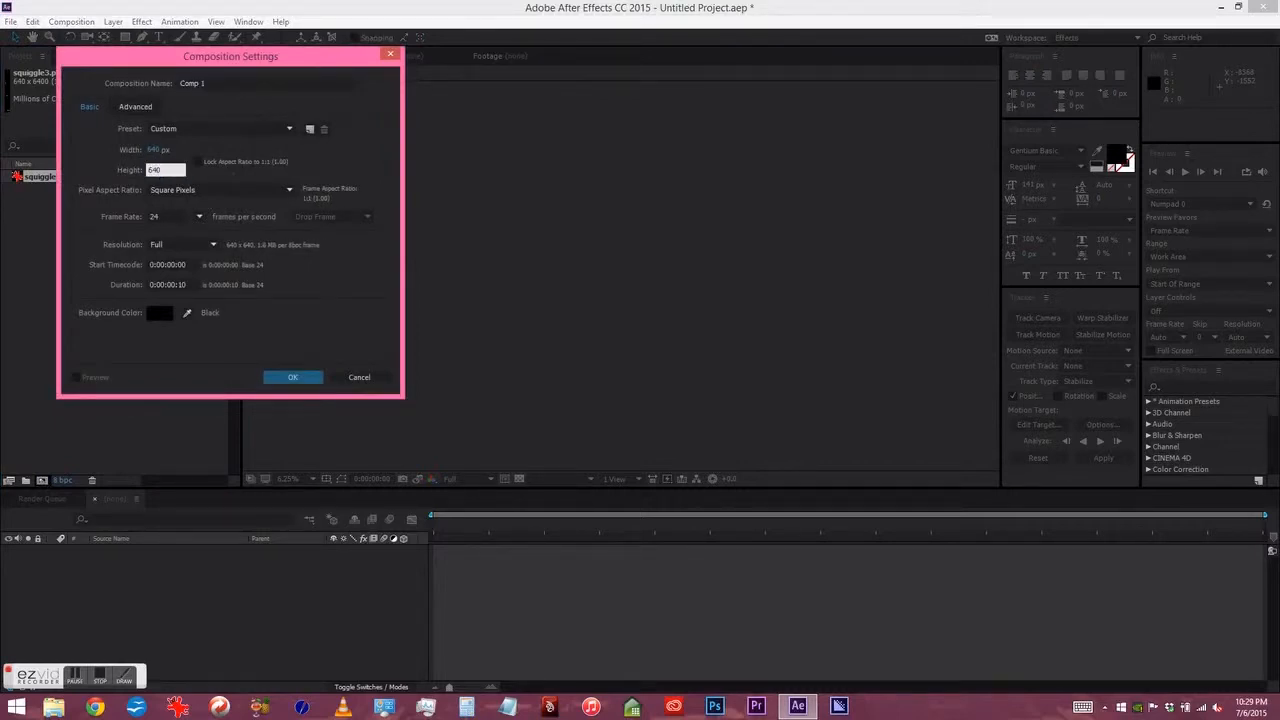
pyautogui.click(84, 149)
# - Keep the composition's frame rate at 24 fps, name it "scene 1" and create it
pyautogui.click(160, 216)
pyautogui.click(126, 214)
pyautogui.click(200, 217)
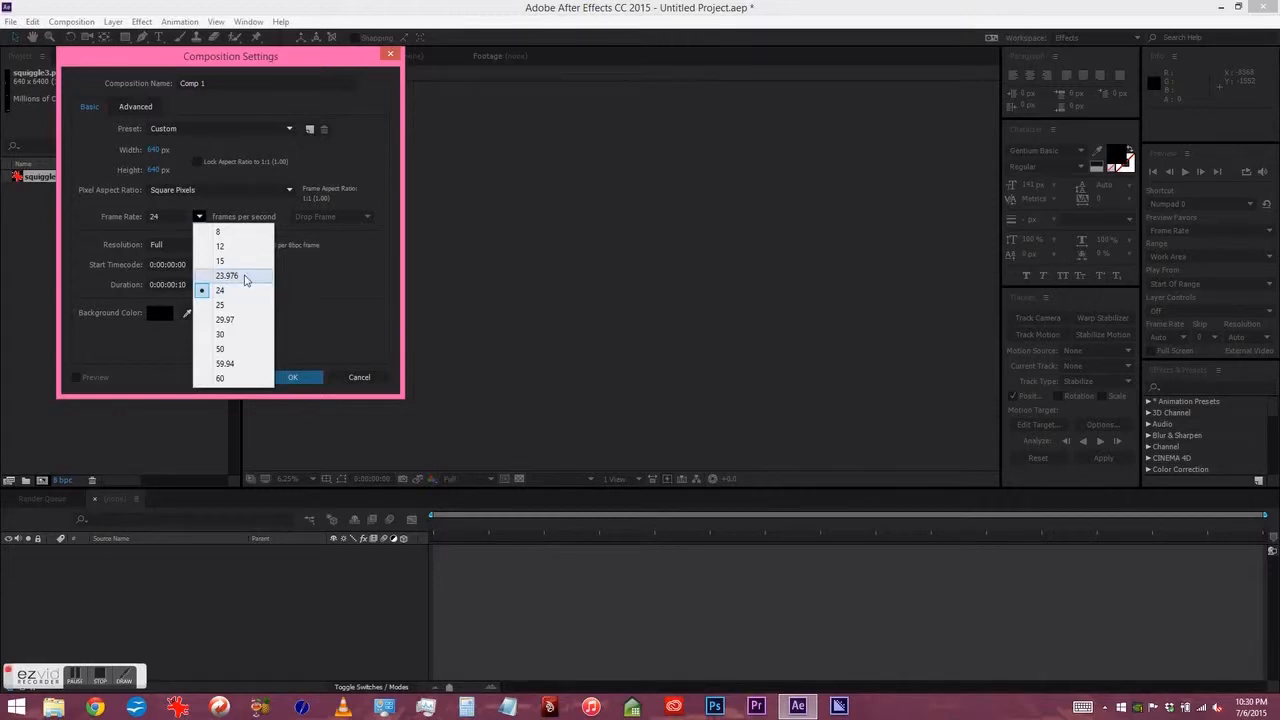
pyautogui.click(361, 274)
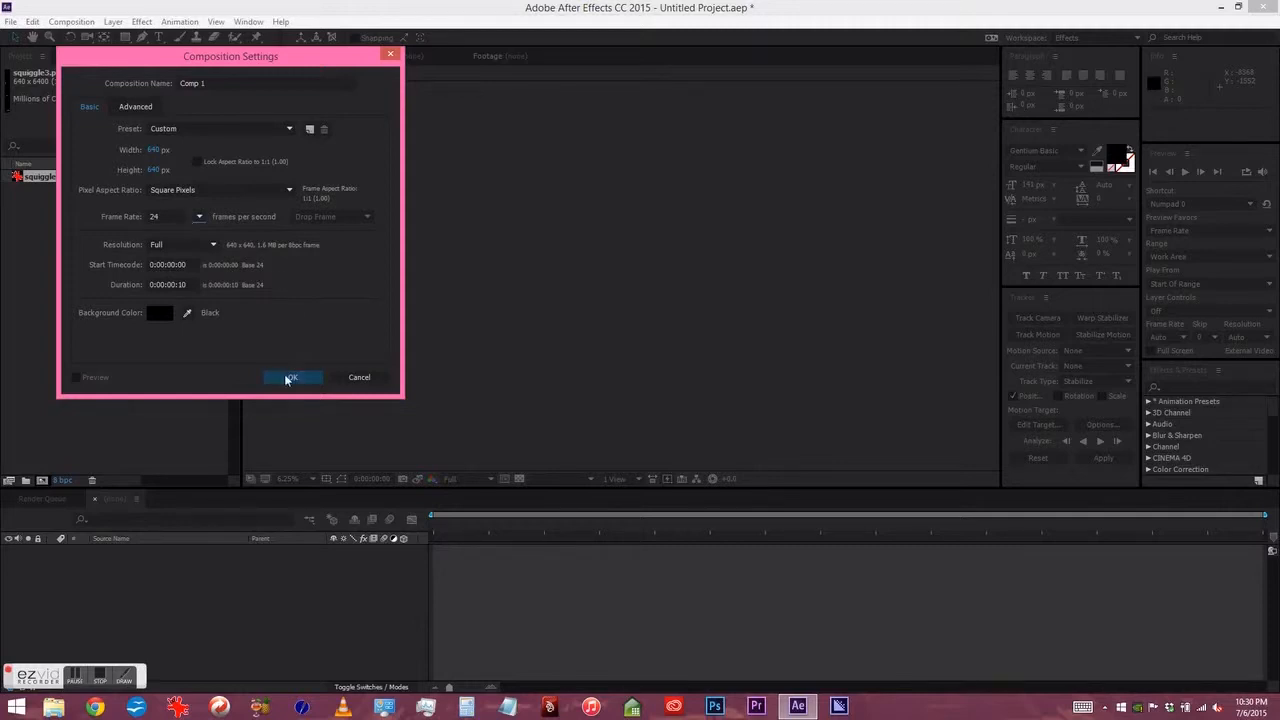
pyautogui.click(216, 83)
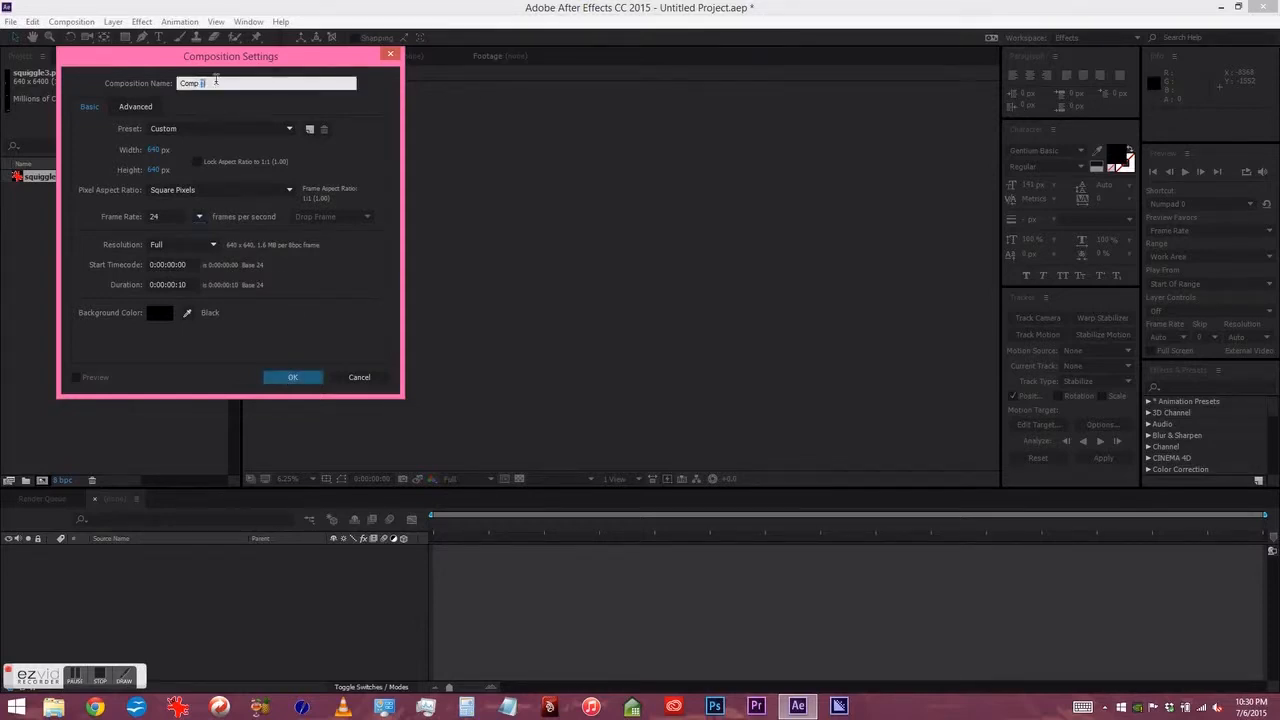
pyautogui.write('scene 1')
pyautogui.press('Return')
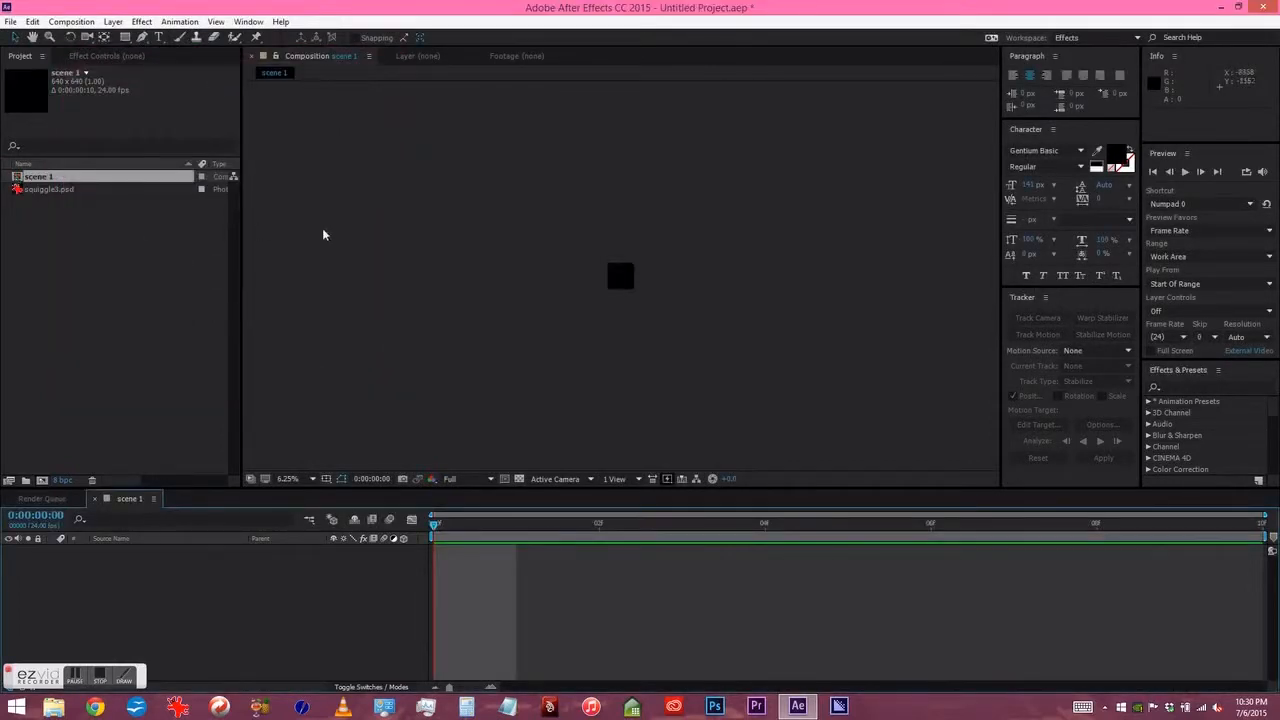
# - Add squiggle3.psd as a layer in the scene 1 timeline
pyautogui.scroll(4, 620, 284)
pyautogui.scroll(2, 620, 284)
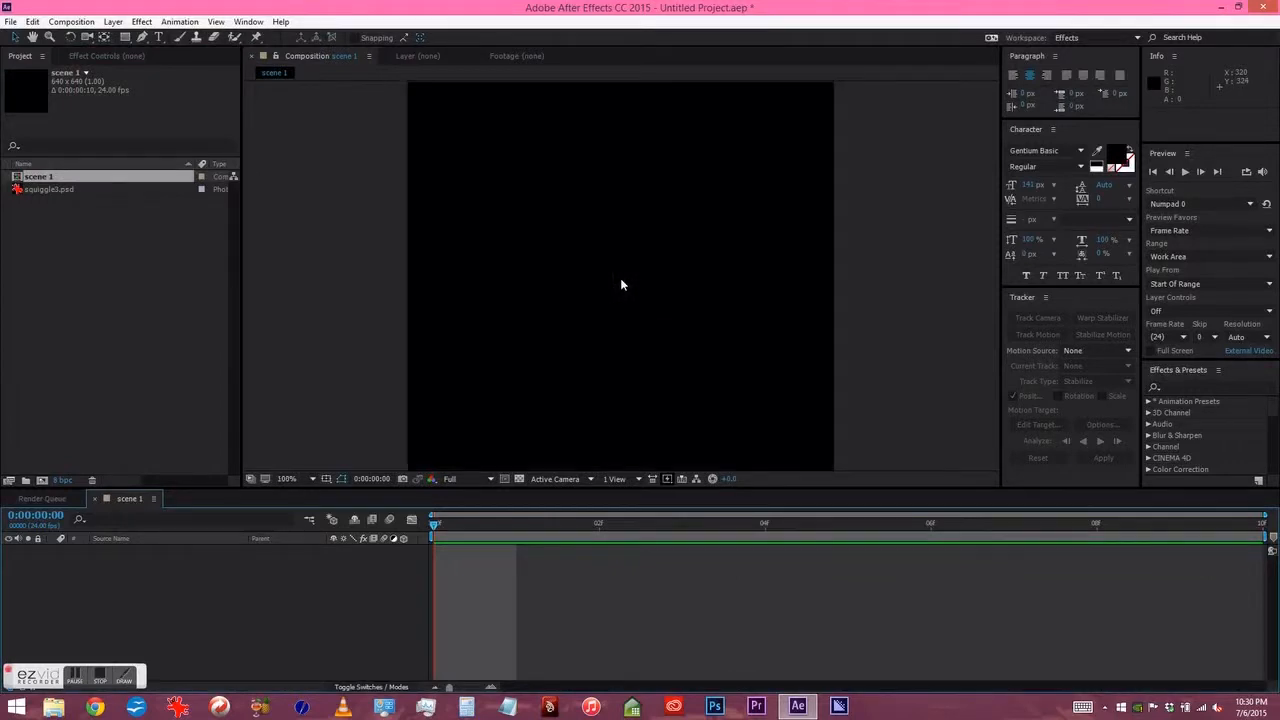
pyautogui.moveTo(17, 189); pyautogui.dragTo(79, 593)
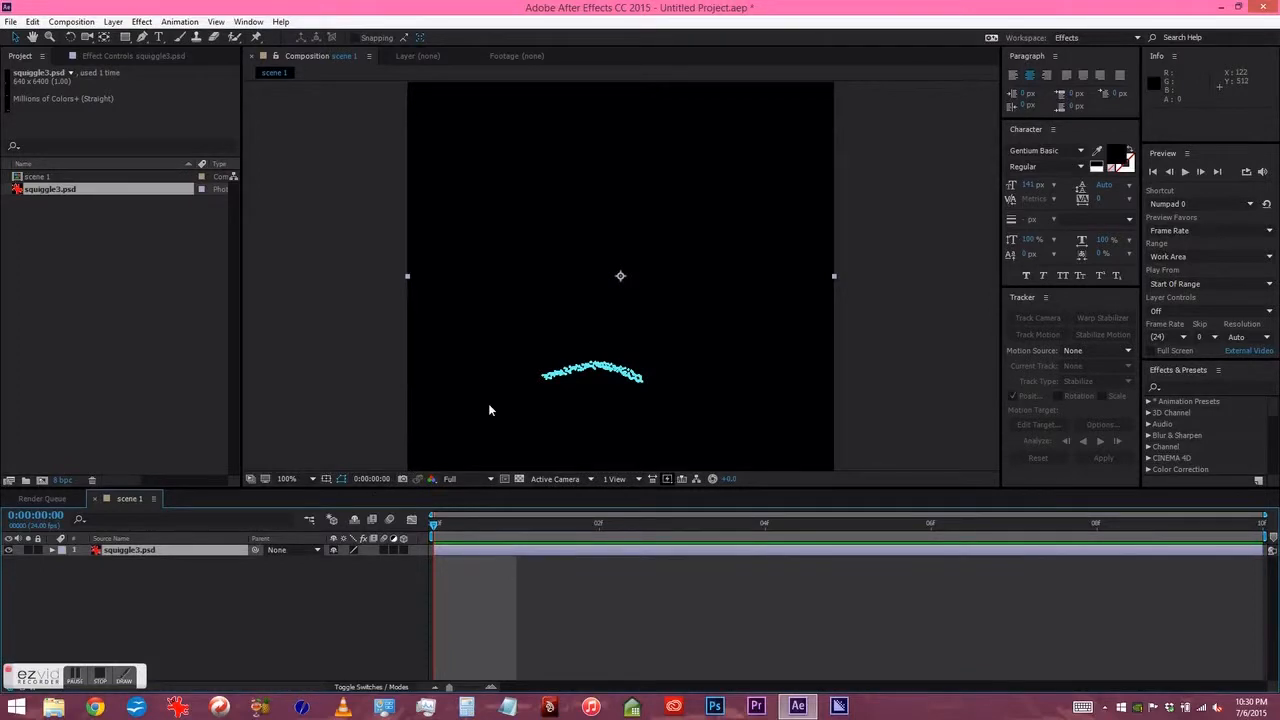
# - Try moving the squiggle3.psd layer freehand until its upper edge meets the composition frame's upper edge, and undo the moves
pyautogui.scroll(-7, 615, 326)
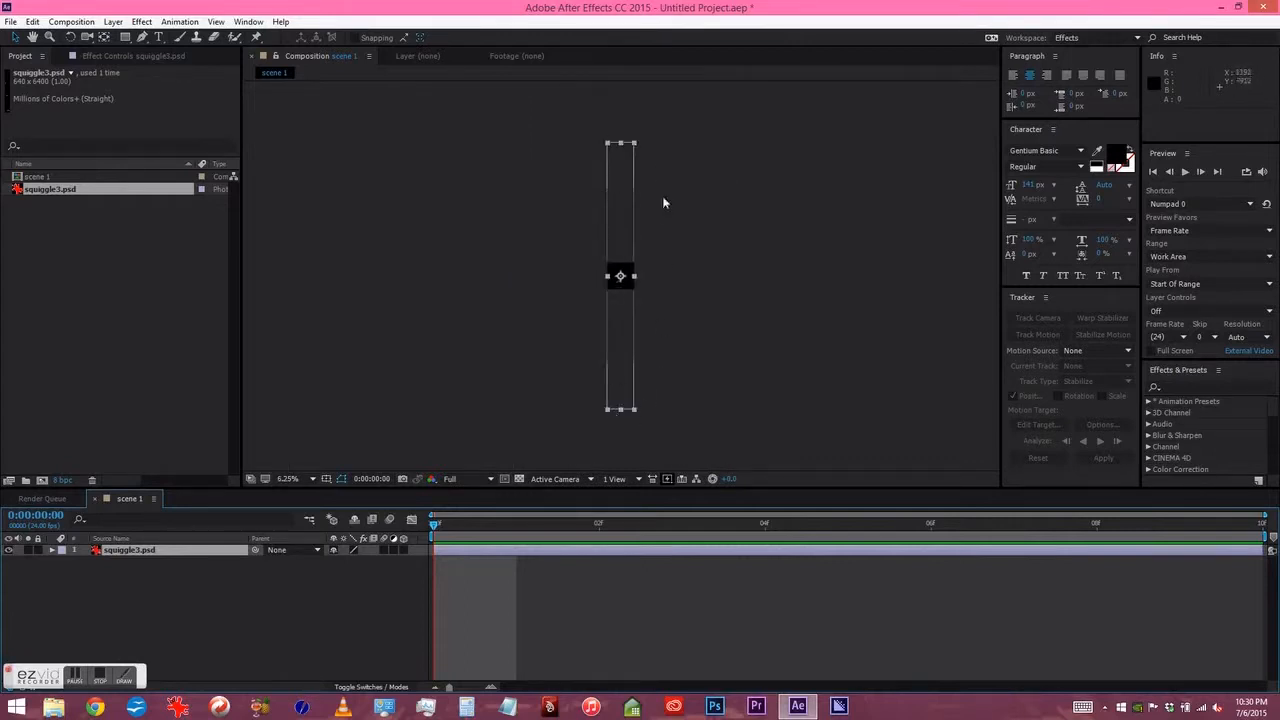
pyautogui.press('.')
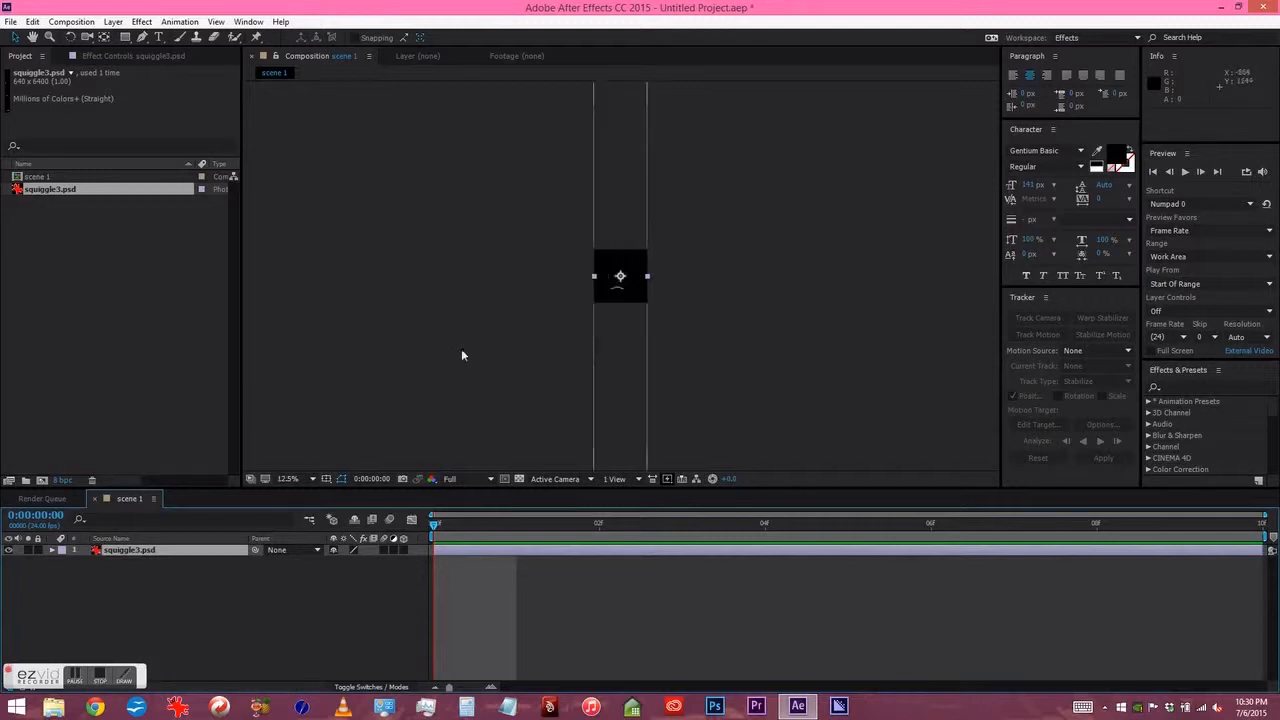
pyautogui.click(134, 570)
pyautogui.click(143, 549)
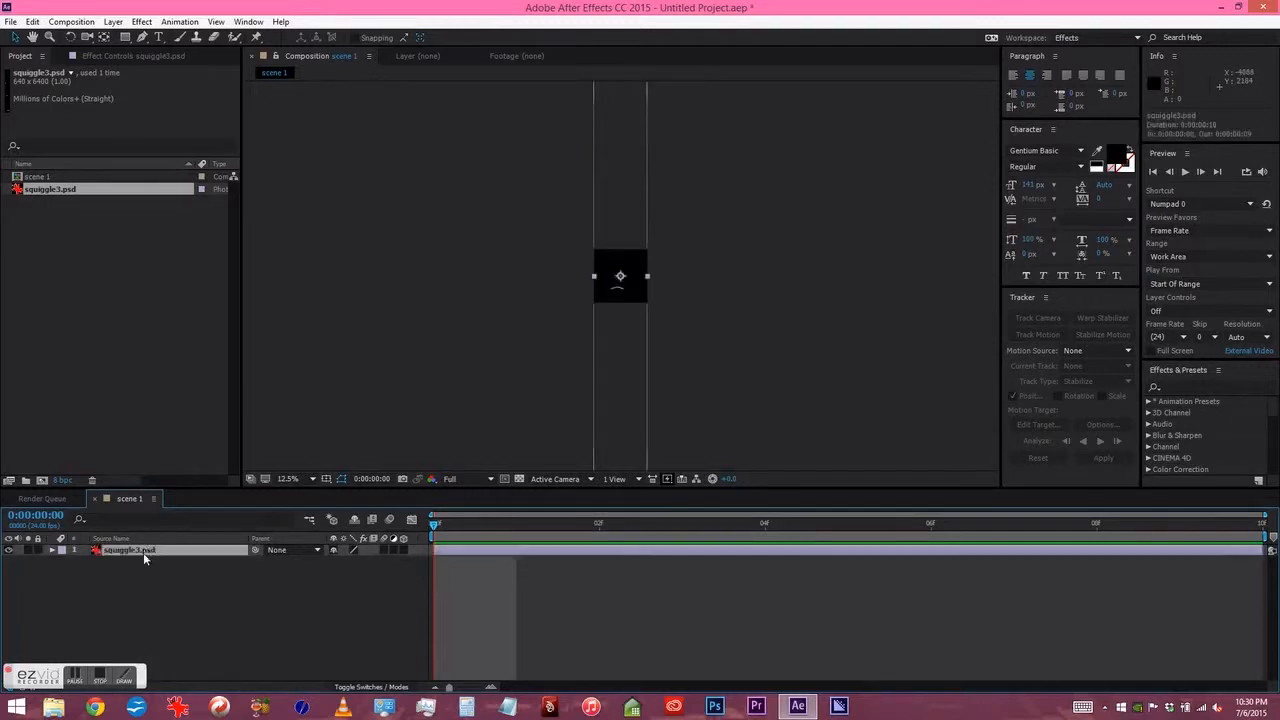
pyautogui.moveTo(615, 157)
pyautogui.mouseDown()
pyautogui.moveTo(623, 401)
pyautogui.moveTo(618, 390)
pyautogui.mouseUp()
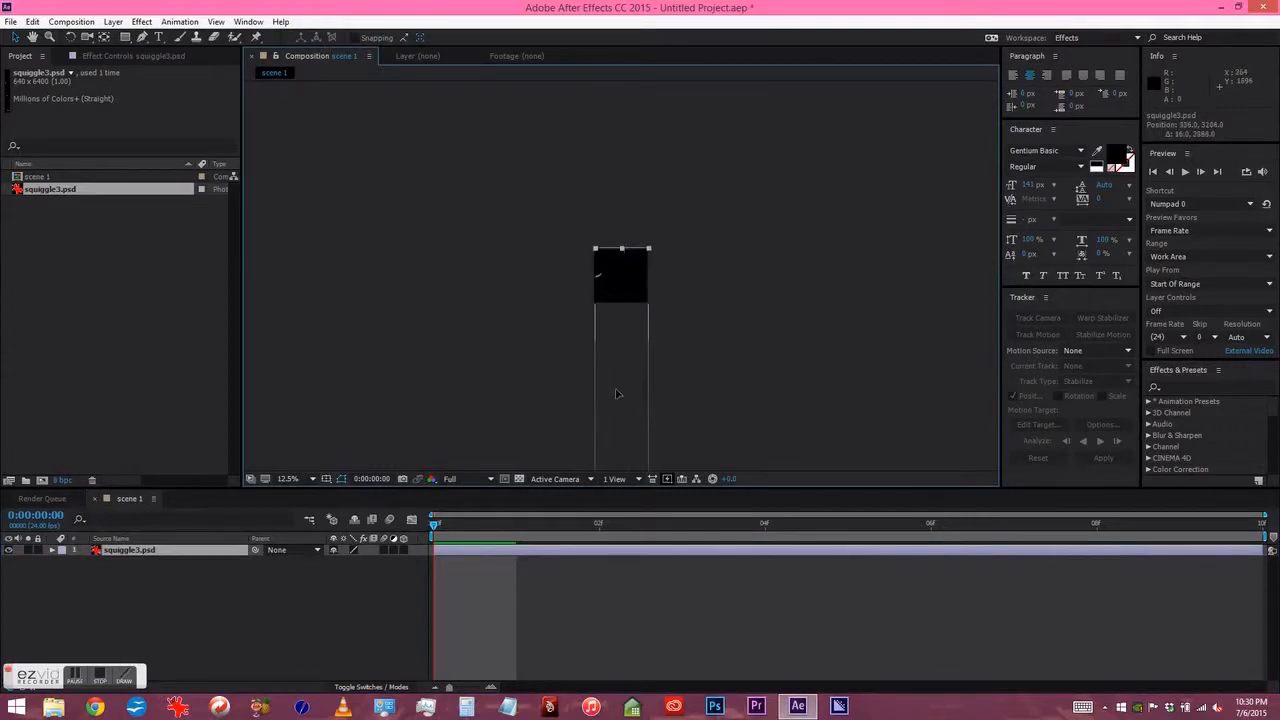
pyautogui.press('Return')
pyautogui.moveTo(602, 322)
pyautogui.mouseDown()
pyautogui.moveTo(555, 317)
pyautogui.moveTo(647, 235)
pyautogui.moveTo(653, 271)
pyautogui.moveTo(617, 215)
pyautogui.moveTo(590, 330)
pyautogui.moveTo(604, 318)
pyautogui.mouseUp()
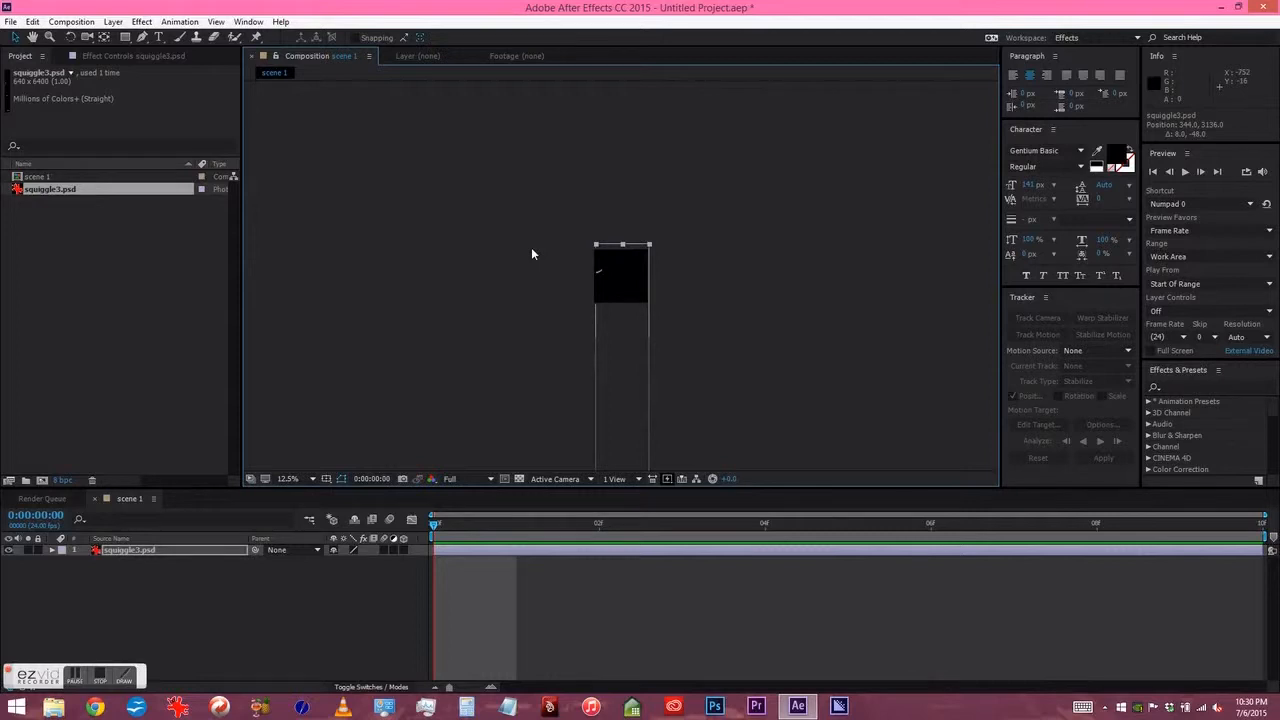
pyautogui.hotkey('ctrl', 'z')
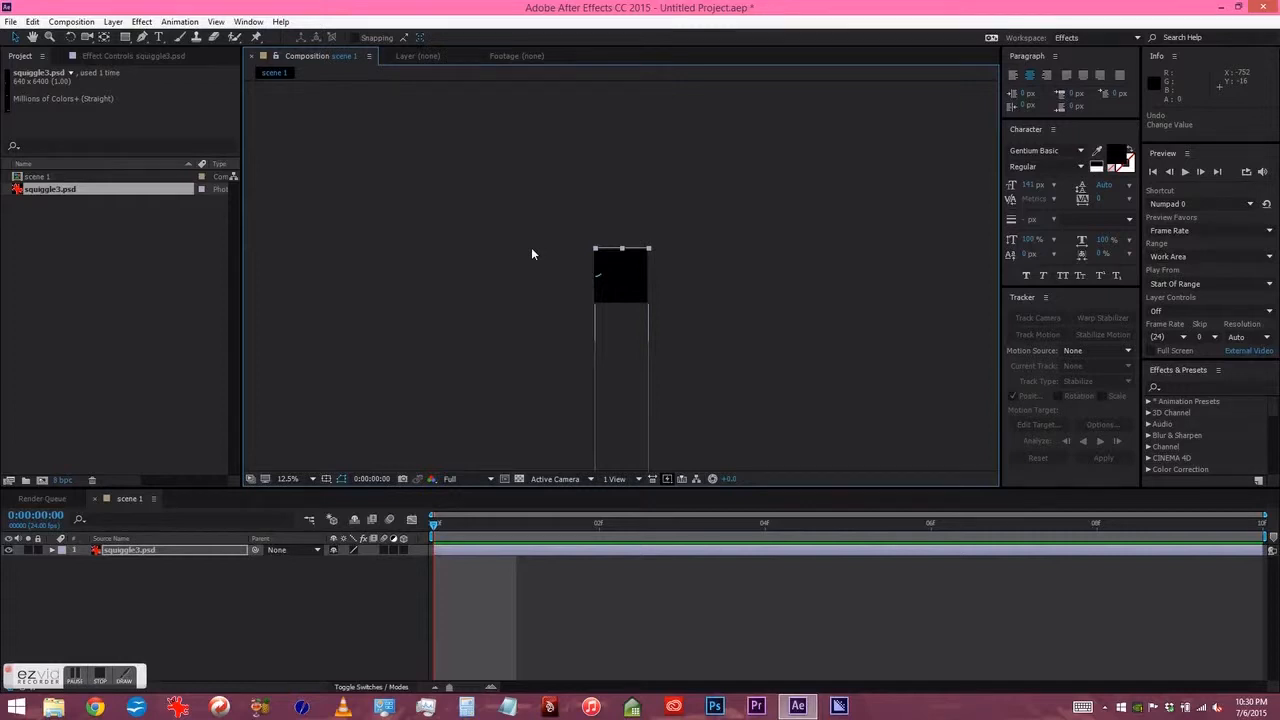
pyautogui.hotkey('ctrl', 'Home')
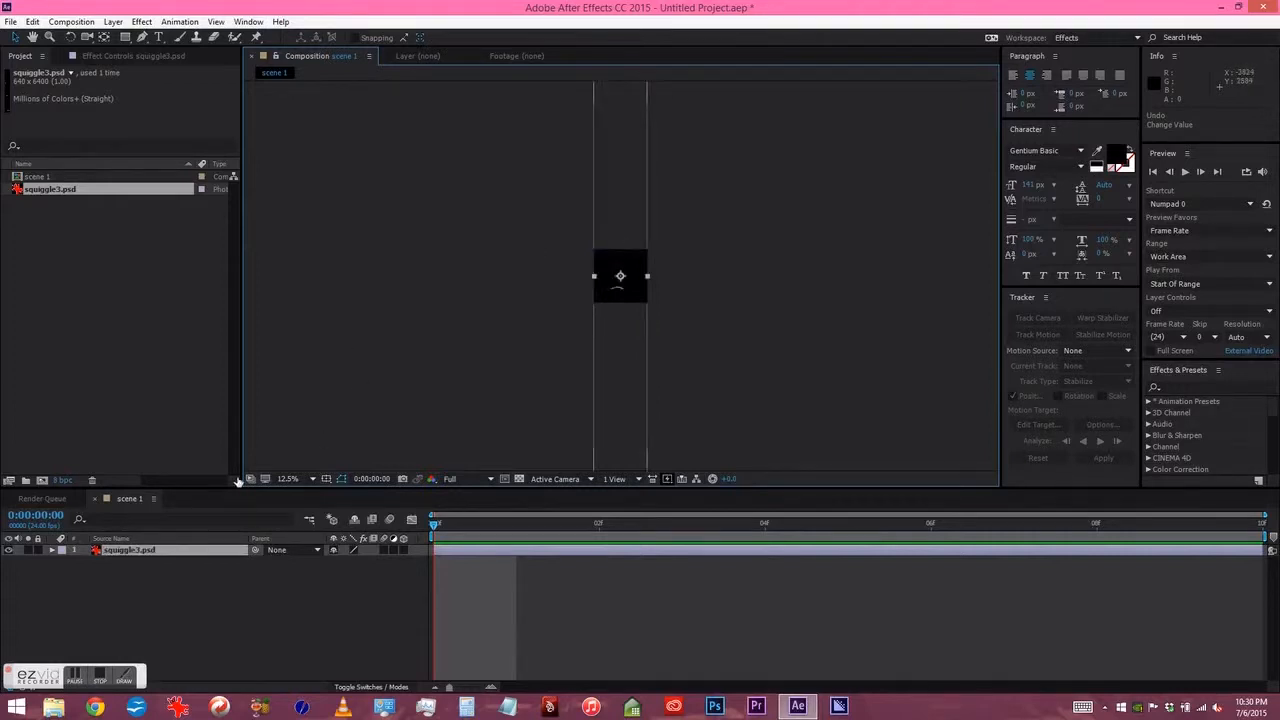
# - Expand the squiggle3.psd layer's transform properties and isolate its Position property
pyautogui.click(120, 551)
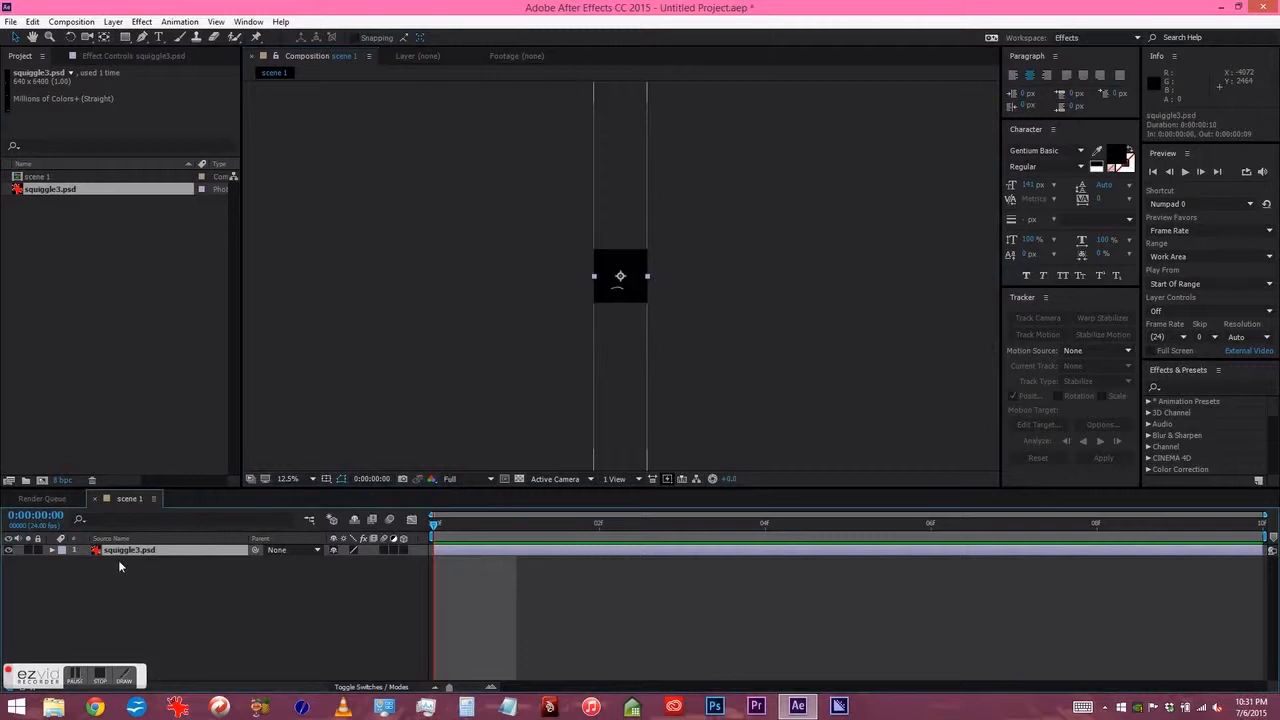
pyautogui.click(51, 549)
pyautogui.click(63, 561)
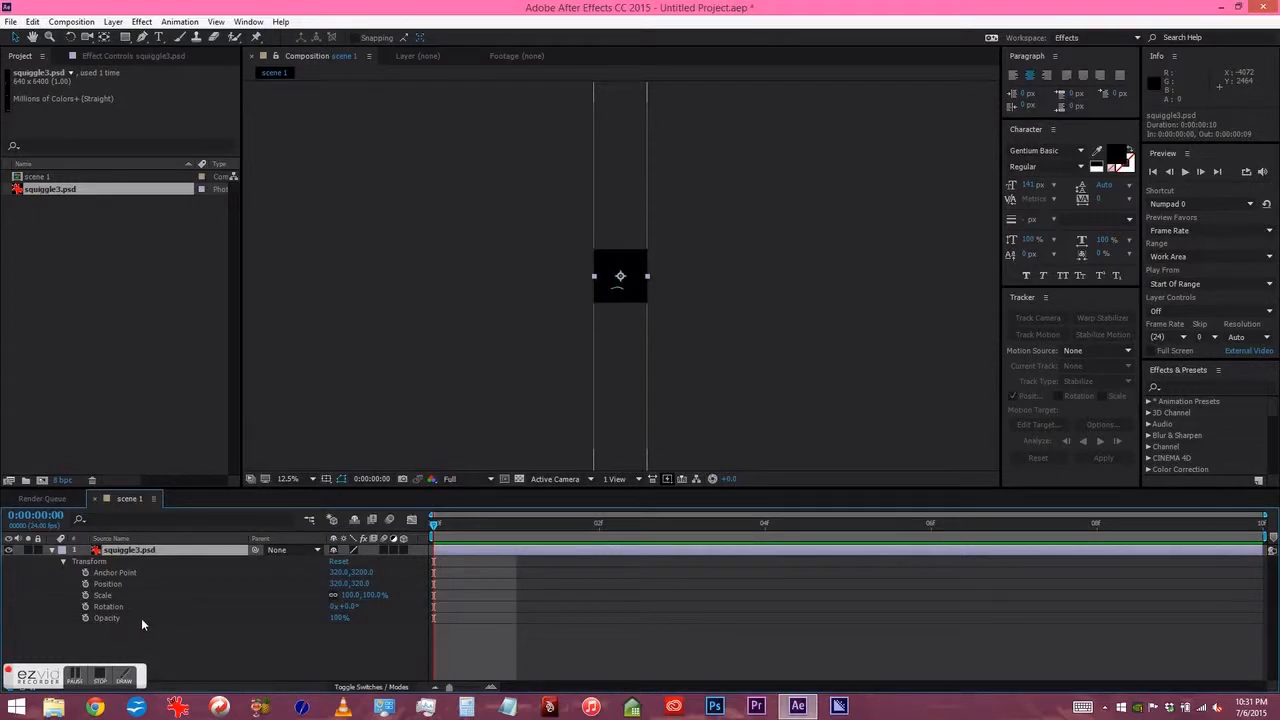
pyautogui.press('p')
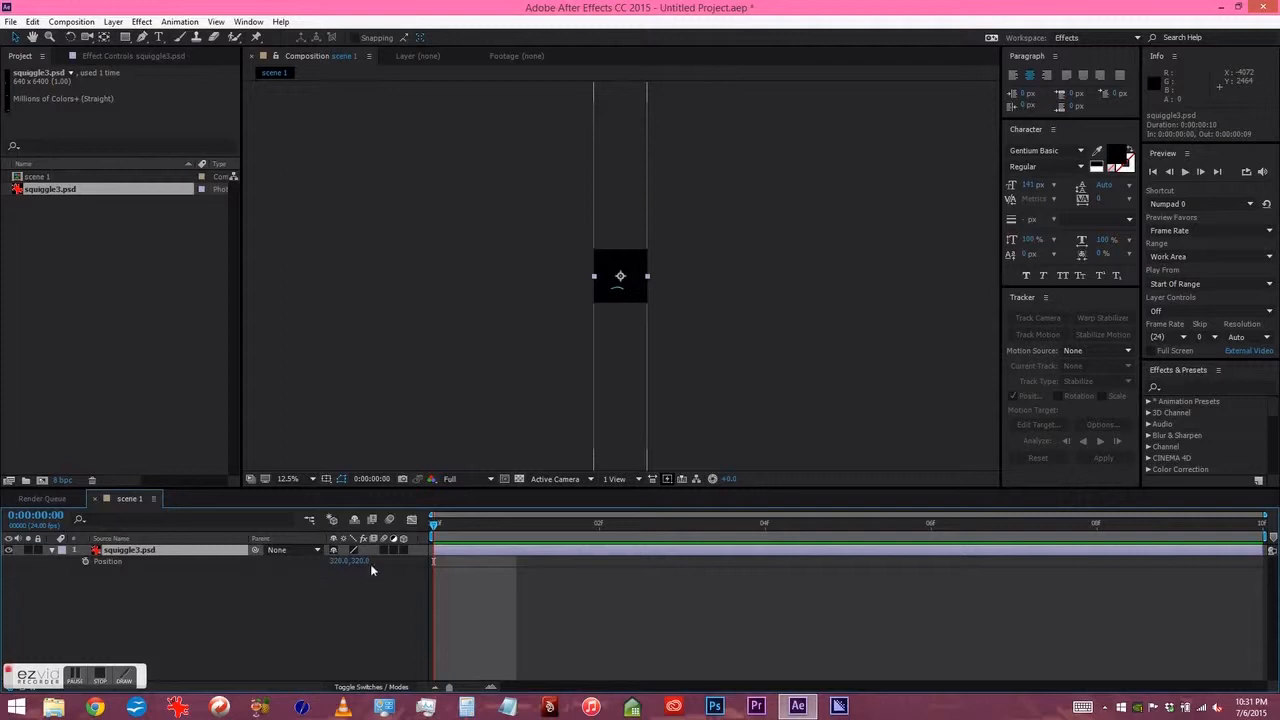
# - Set the layer's vertical position to about 3202, aligning its upper edge with the composition frame's upper edge
pyautogui.moveTo(358, 561); pyautogui.dragTo(816, 561)
pyautogui.moveTo(366, 560); pyautogui.dragTo(1162, 580)
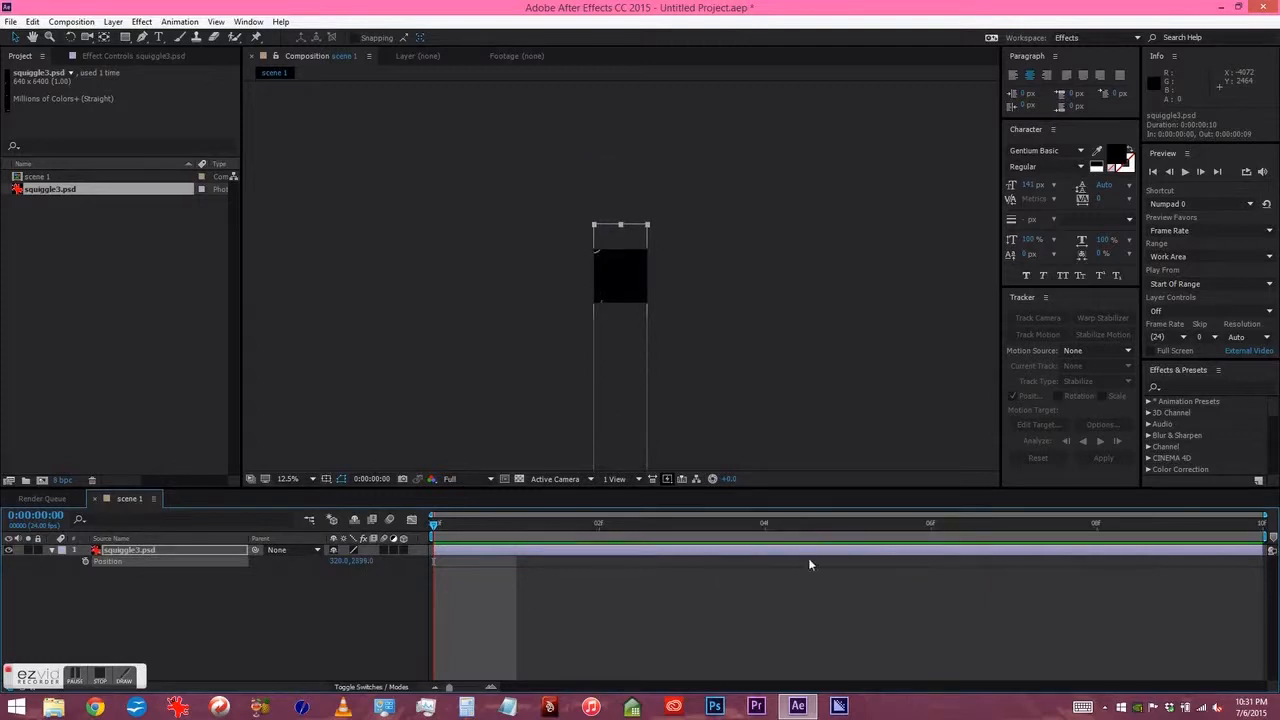
pyautogui.press('.')
pyautogui.press('.')
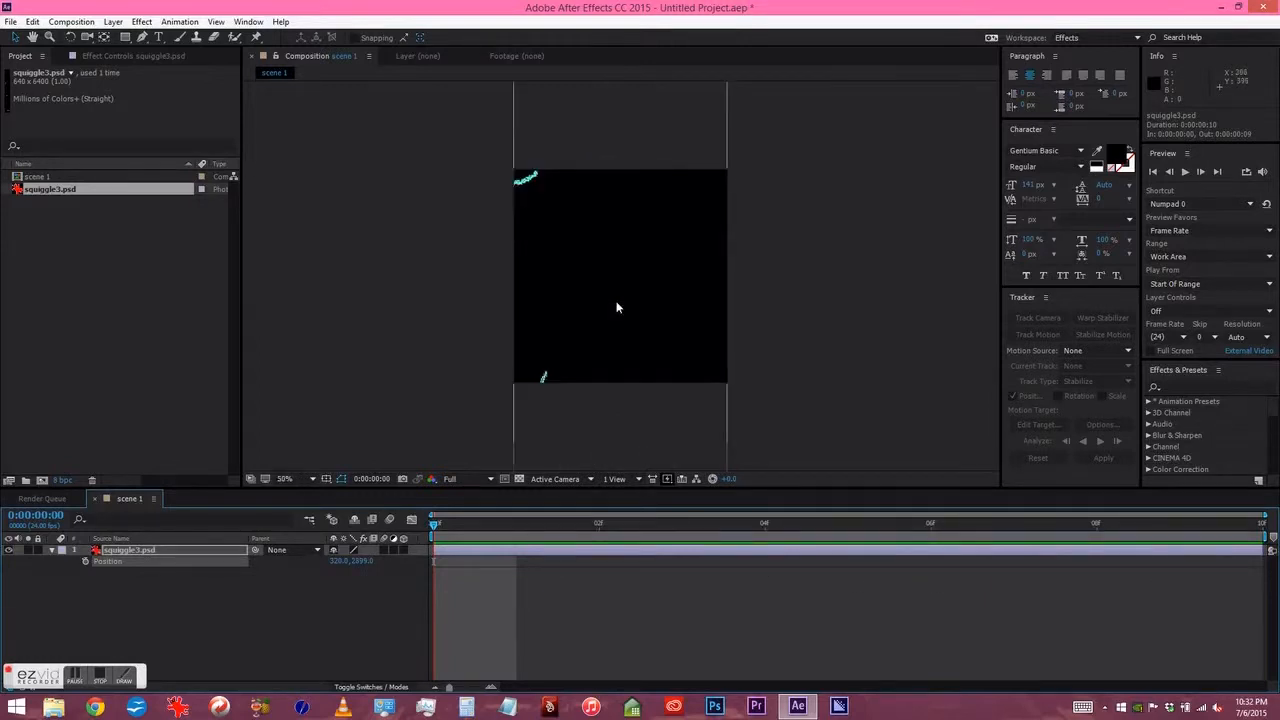
pyautogui.moveTo(361, 560)
pyautogui.mouseDown()
pyautogui.moveTo(636, 562)
pyautogui.moveTo(569, 552)
pyautogui.mouseUp()
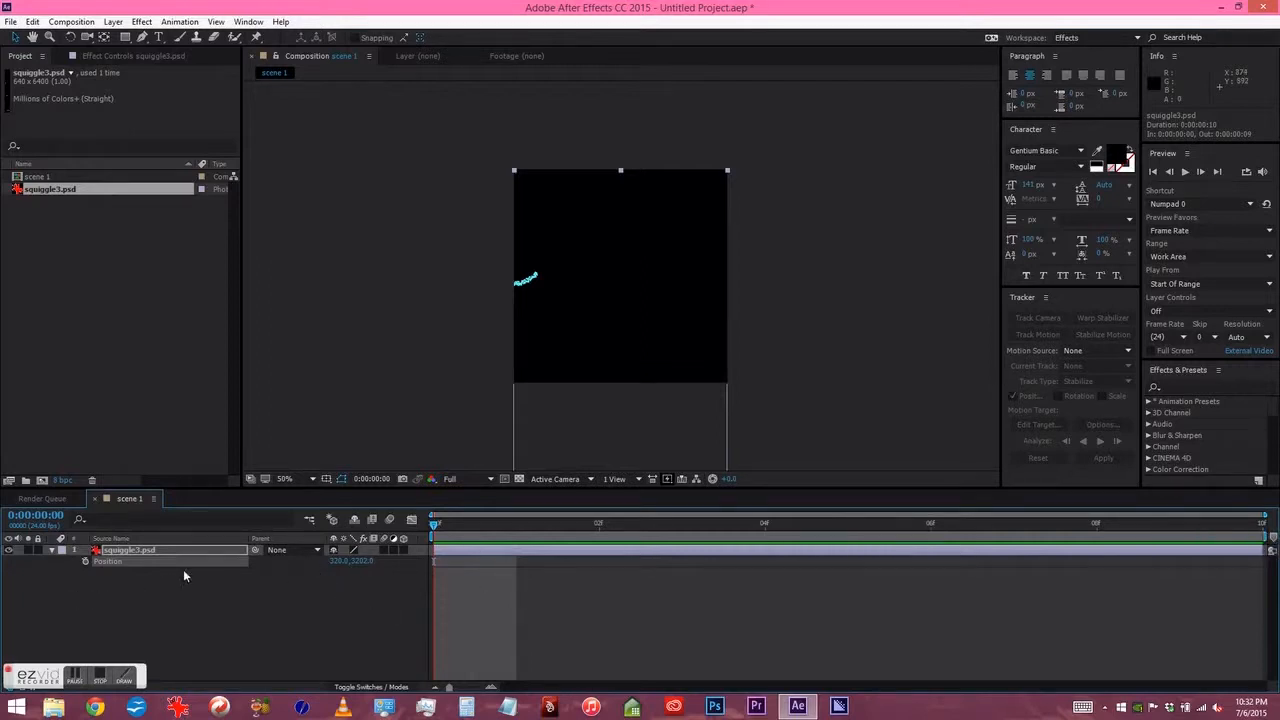
# - Turn on Position keyframing for the squiggle3.psd layer to create a keyframe at frame 0
pyautogui.click(85, 562)
pyautogui.click(433, 561)
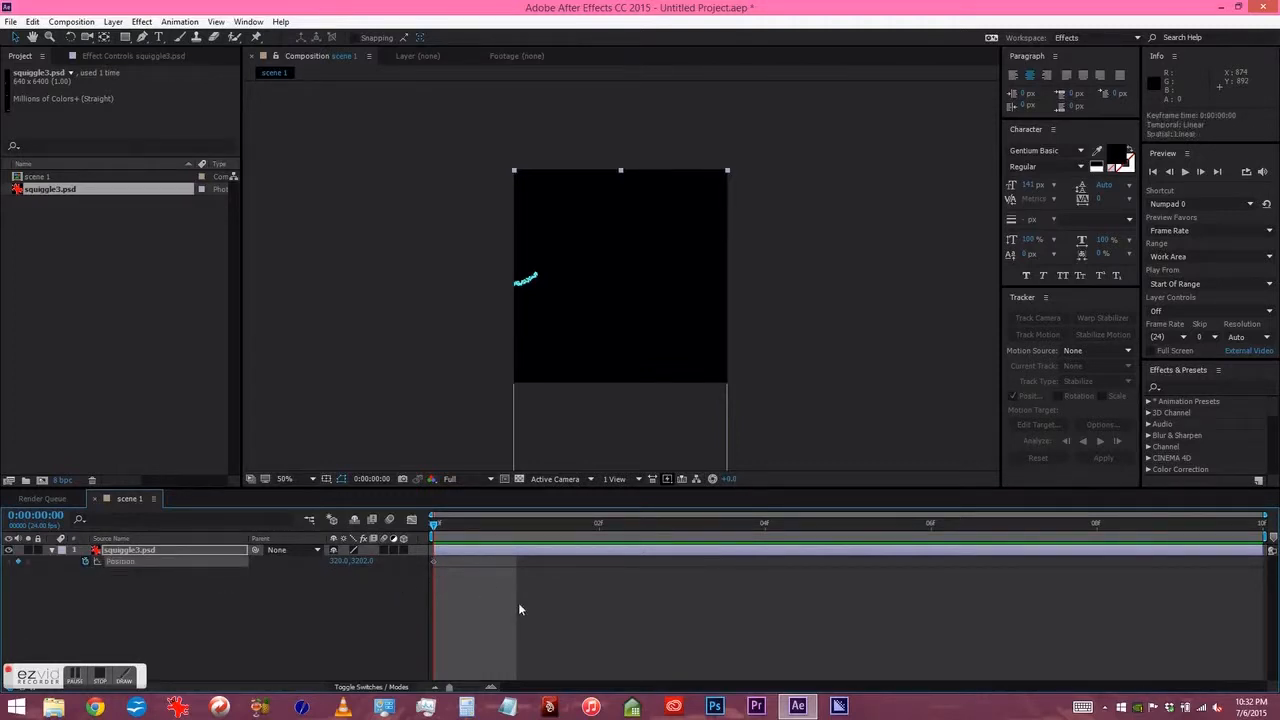
pyautogui.click(319, 609)
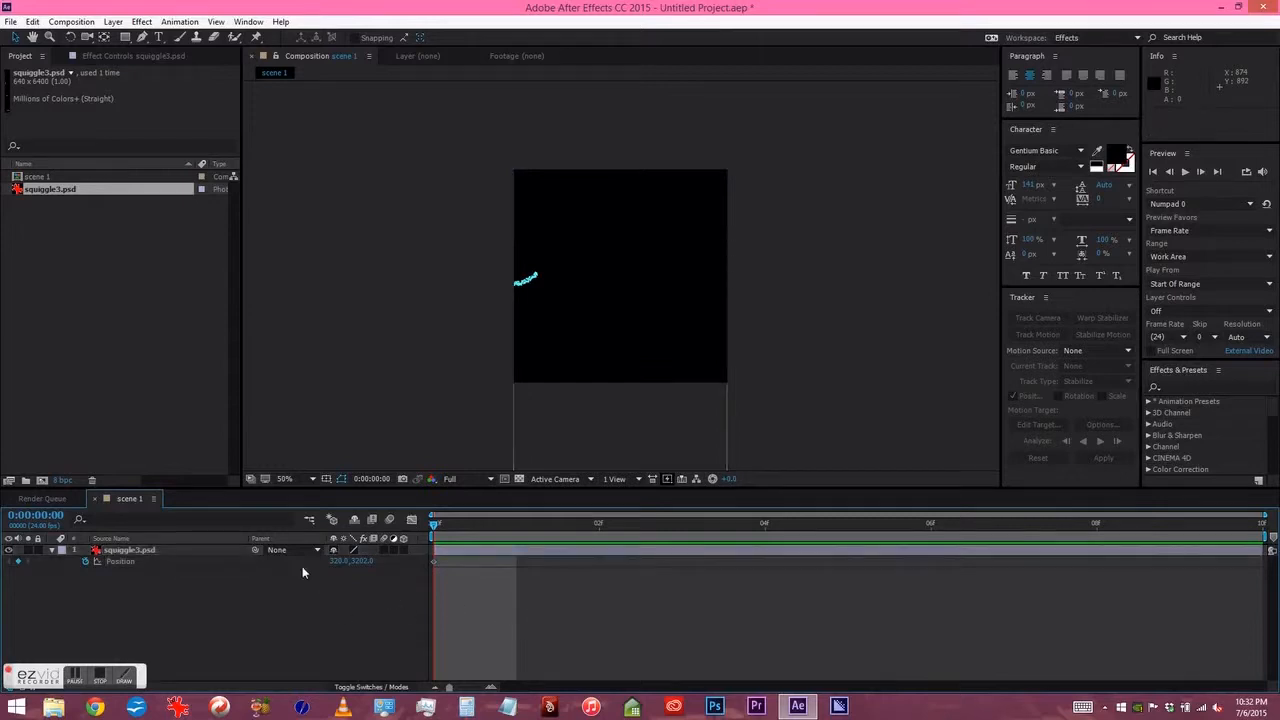
pyautogui.click(132, 563)
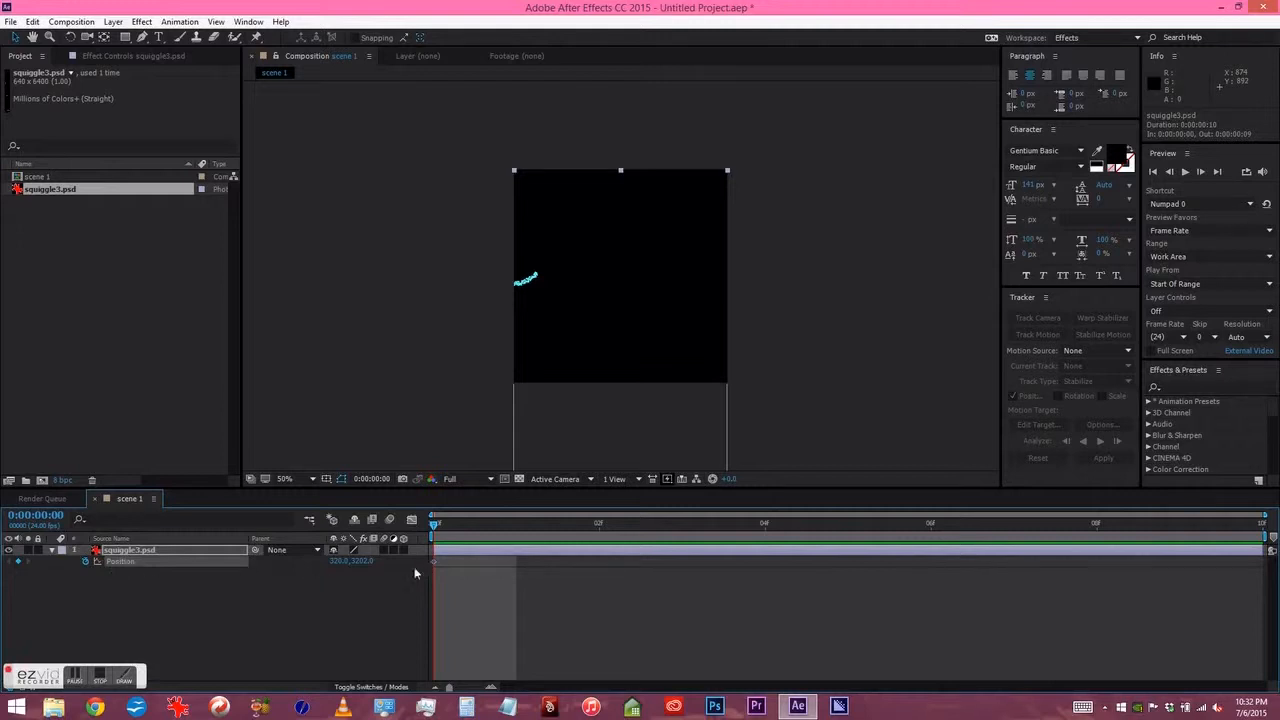
# - Move the current time to 0:00:00:09, try reducing the layer's vertical position there, and undo that change
pyautogui.moveTo(433, 566)
pyautogui.moveTo(433, 527); pyautogui.dragTo(1179, 516)
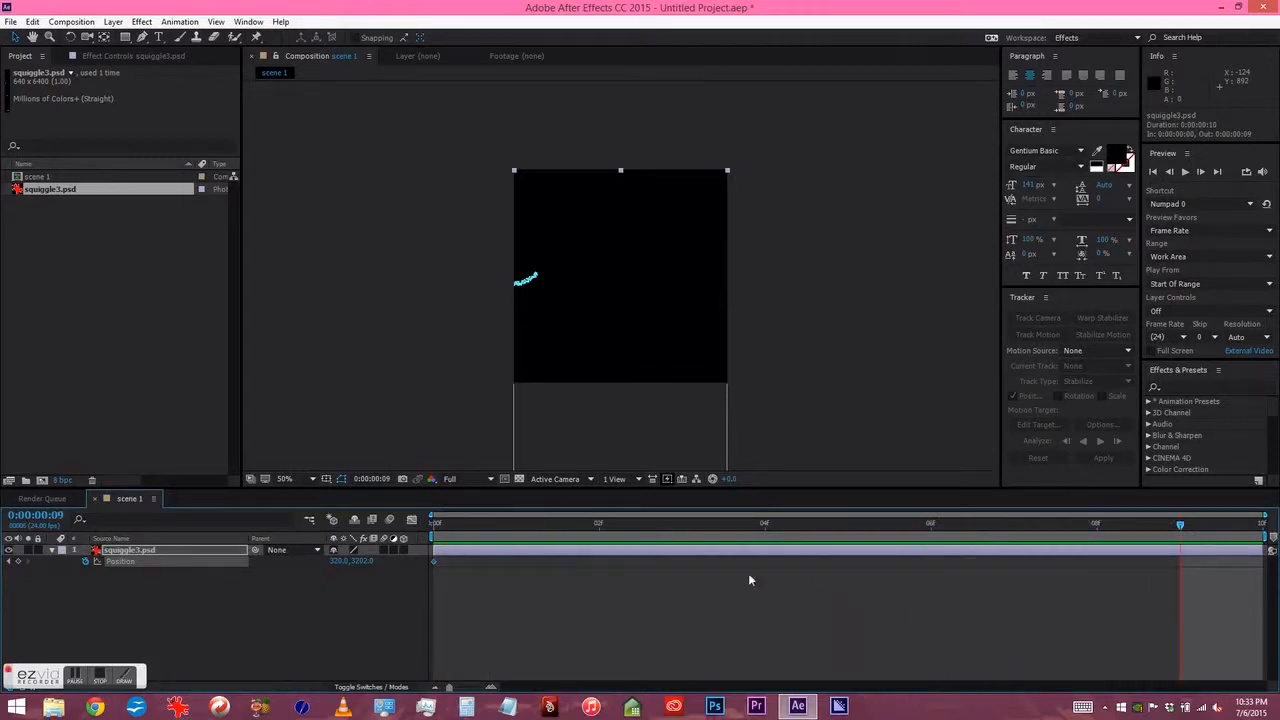
pyautogui.moveTo(362, 565)
pyautogui.mouseDown()
pyautogui.moveTo(374, 566)
pyautogui.moveTo(196, 576)
pyautogui.mouseUp()
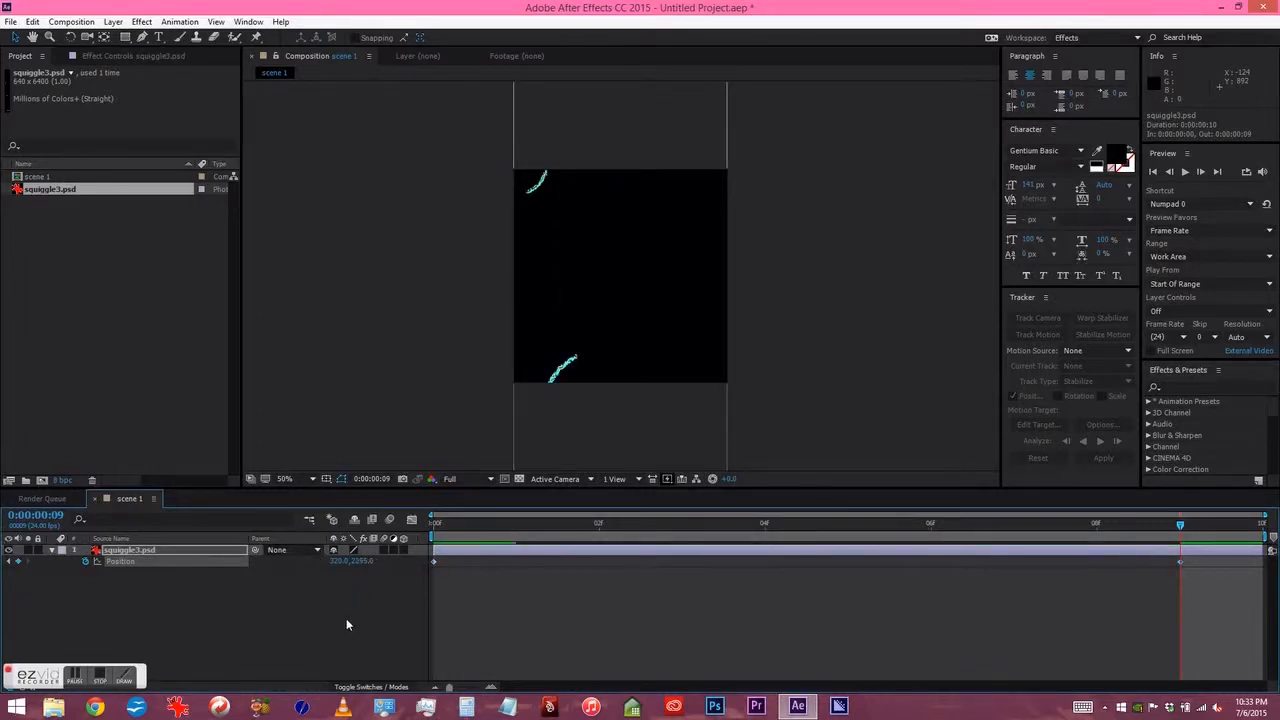
pyautogui.hotkey('ctrl', 'z')
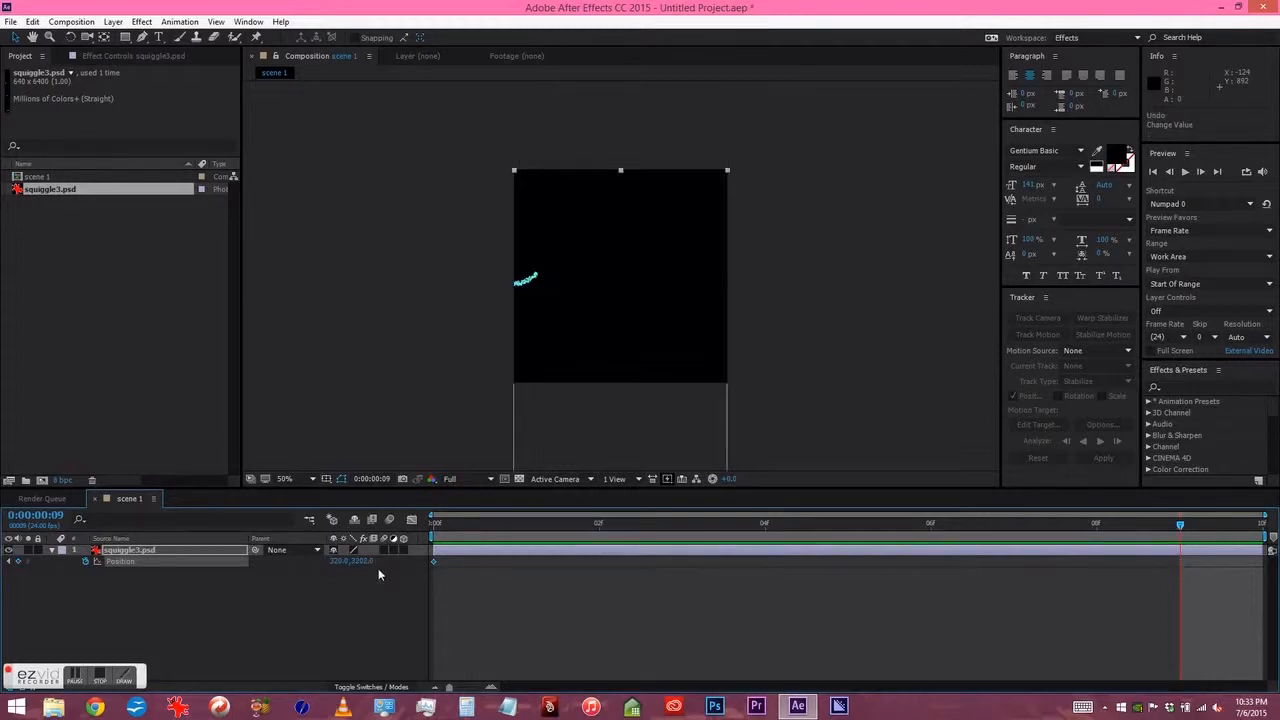
# - Set the squiggle3.psd layer's vertical position to -3202 at 0:00:00:09, adding a second Position keyframe
pyautogui.click(362, 562)
pyautogui.click(363, 587)
pyautogui.click(360, 561)
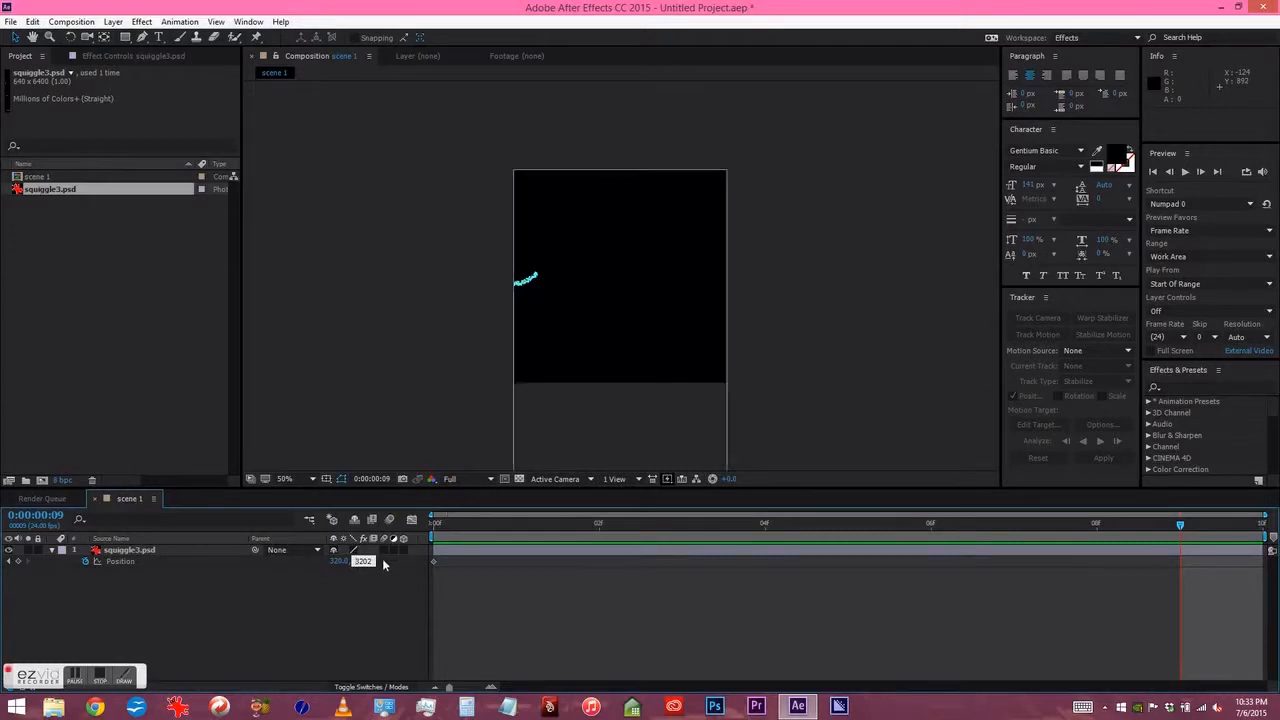
pyautogui.write('-')
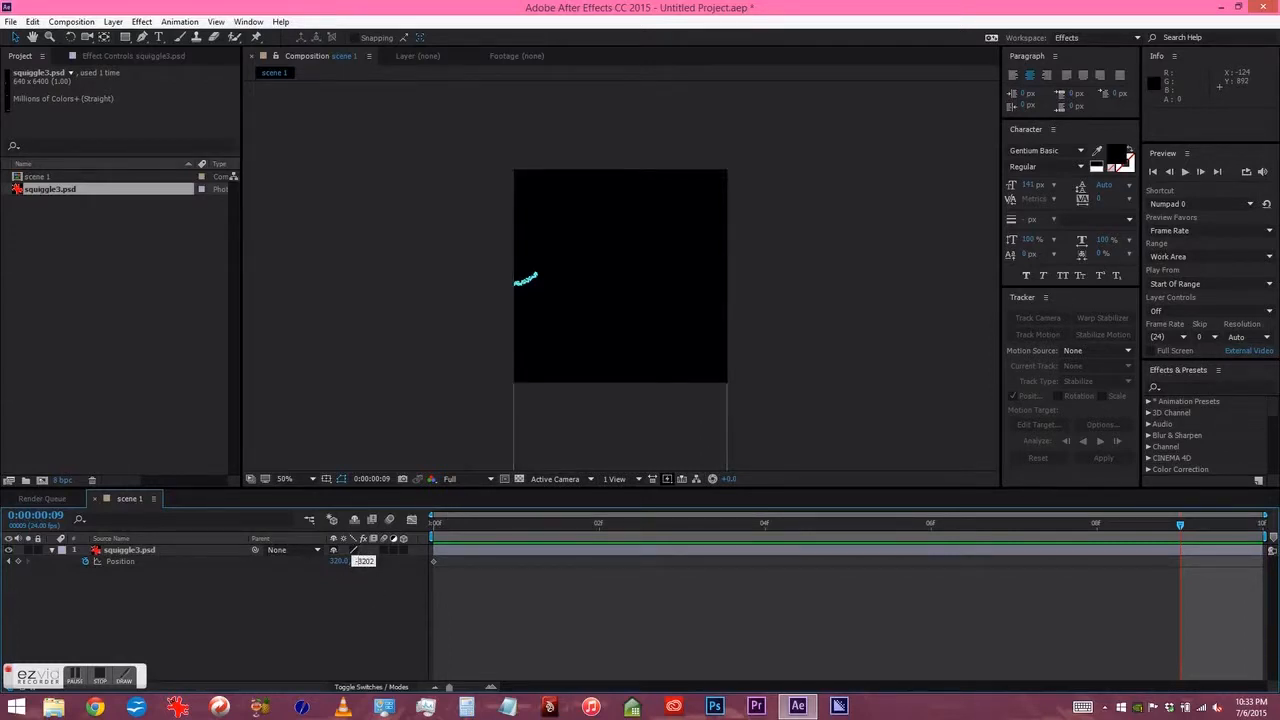
pyautogui.press('Return')
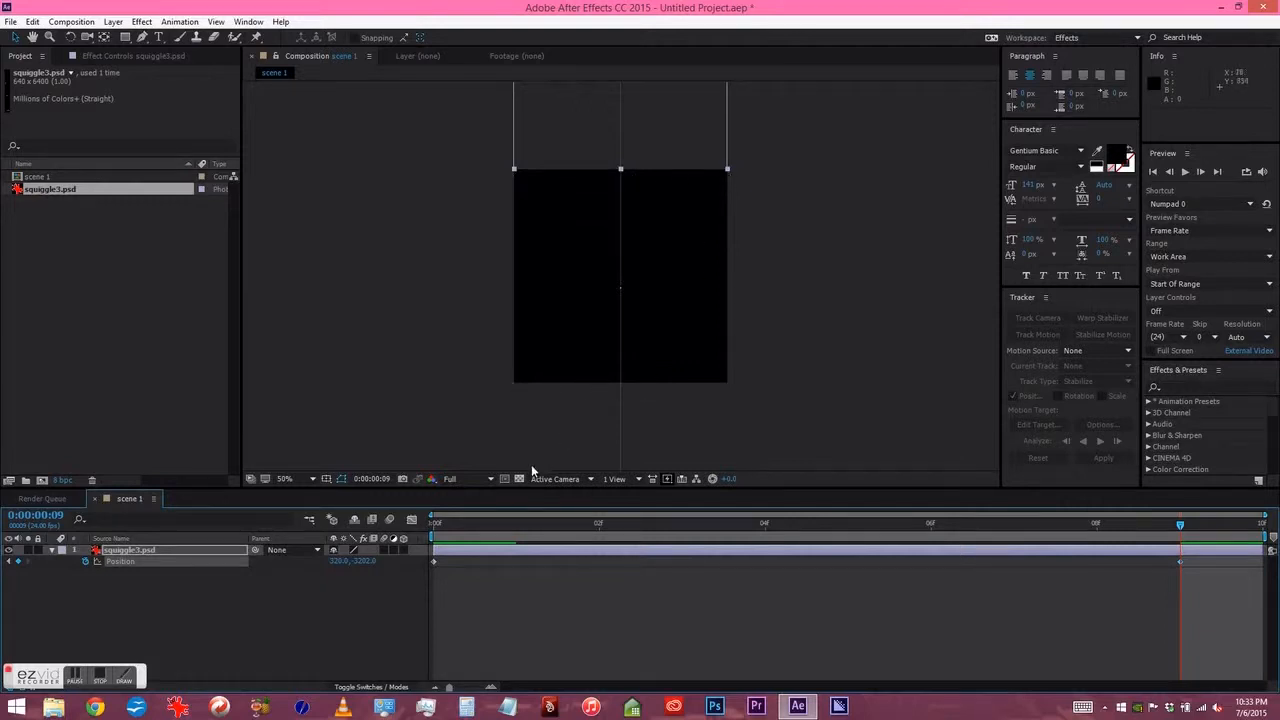
# - Adjust the layer's vertical position at 0:00:00:09 to -2561, aligning its lower edge with the composition frame's lower edge, and preview the animation
pyautogui.moveTo(362, 561); pyautogui.dragTo(800, 546)
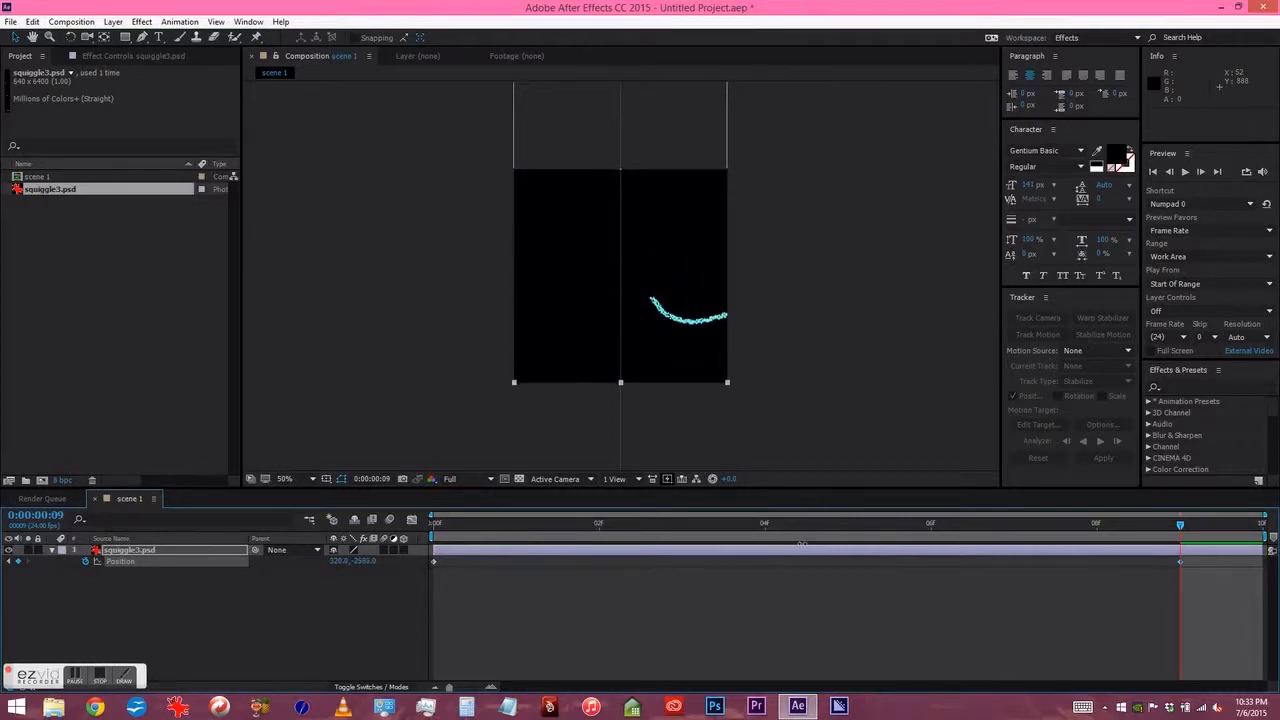
pyautogui.click(286, 594)
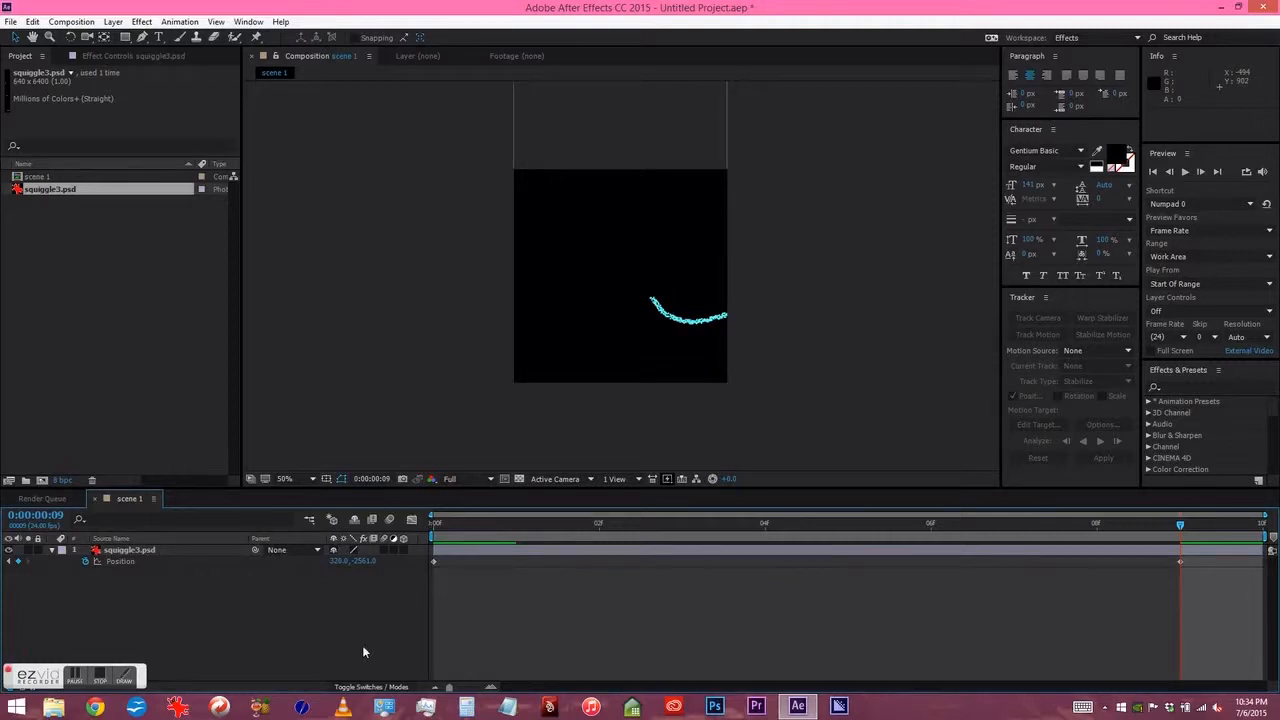
pyautogui.press('space')
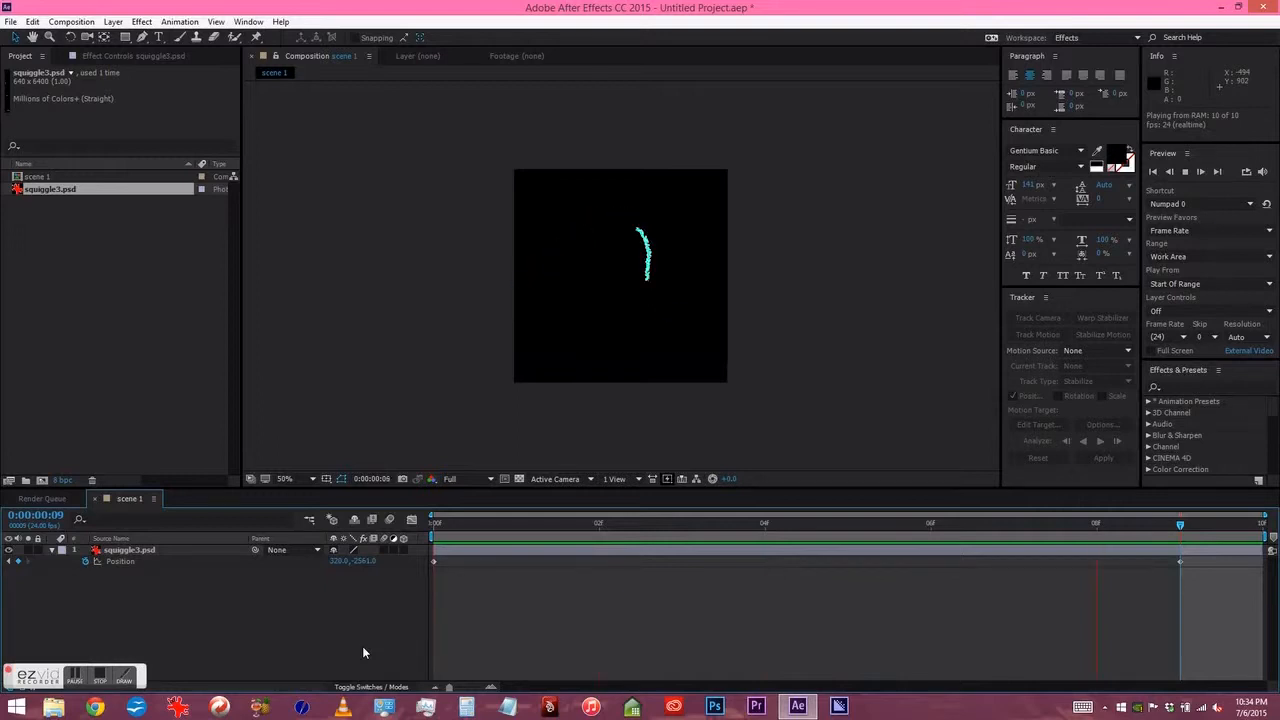
pyautogui.press('space')
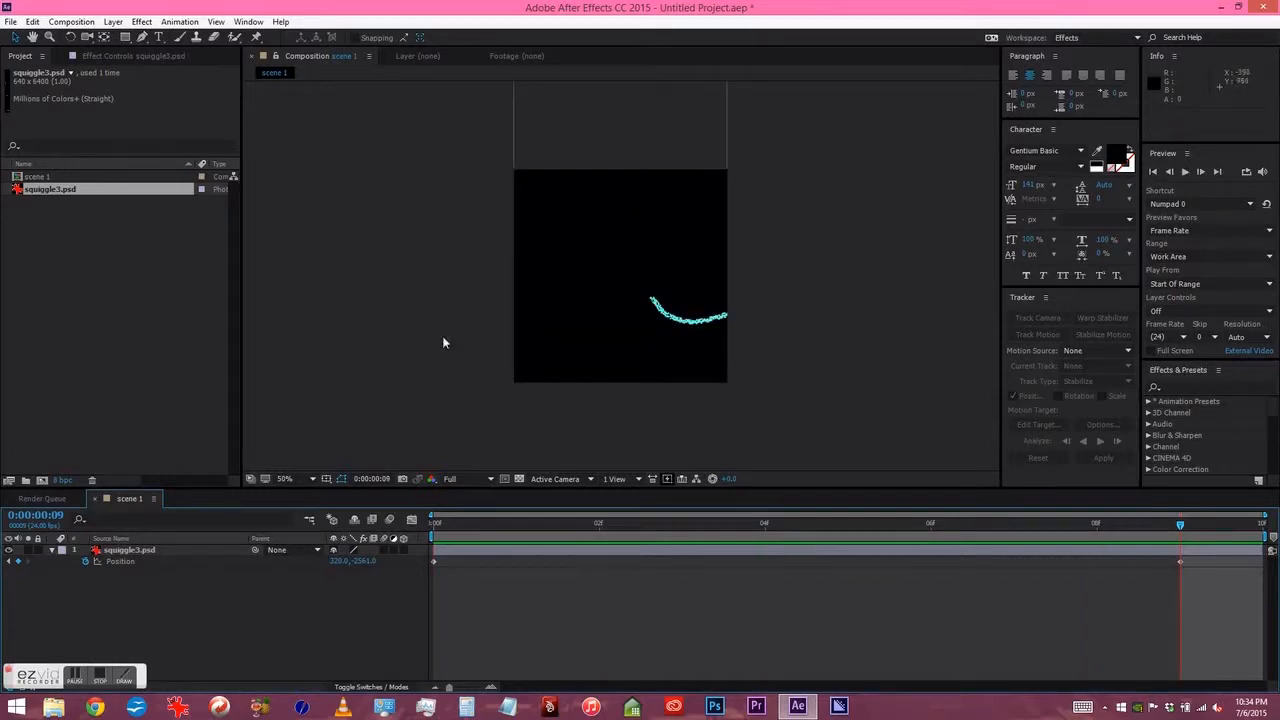
# - Change the scene 1 composition's height to 6400 px in its composition settings
pyautogui.press(',')
pyautogui.press(',')
pyautogui.press(',')
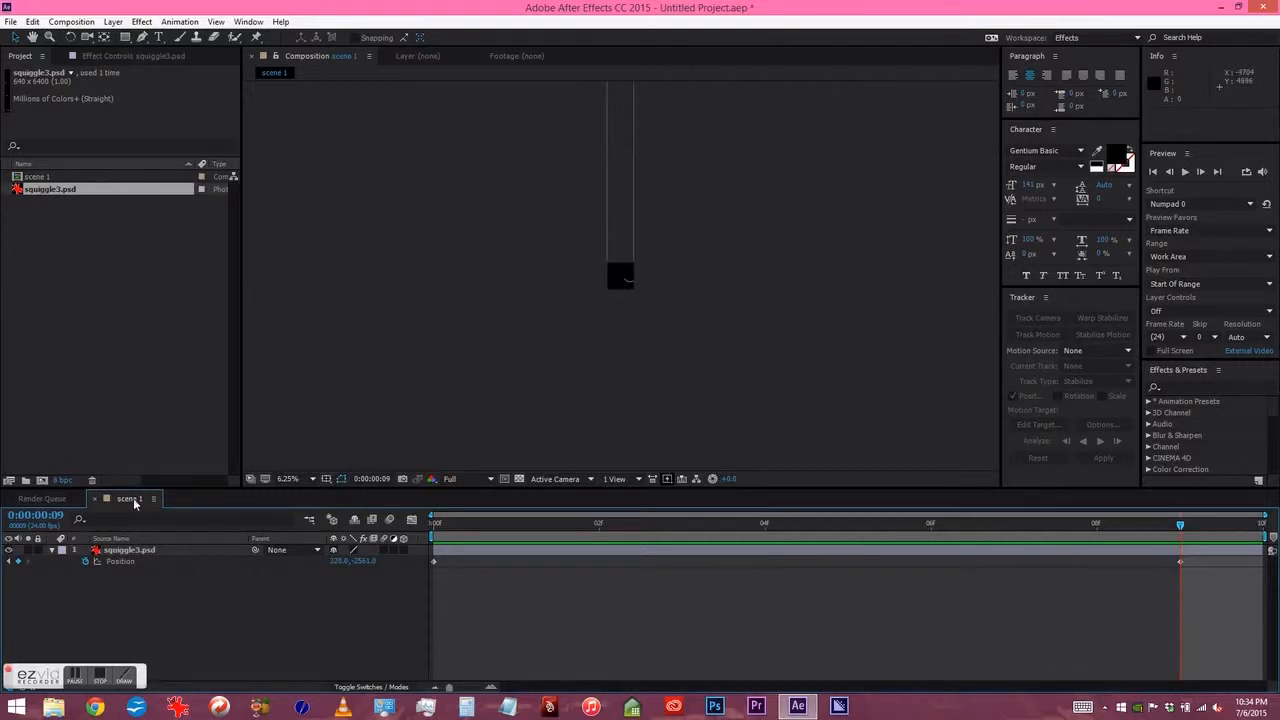
pyautogui.click(74, 22)
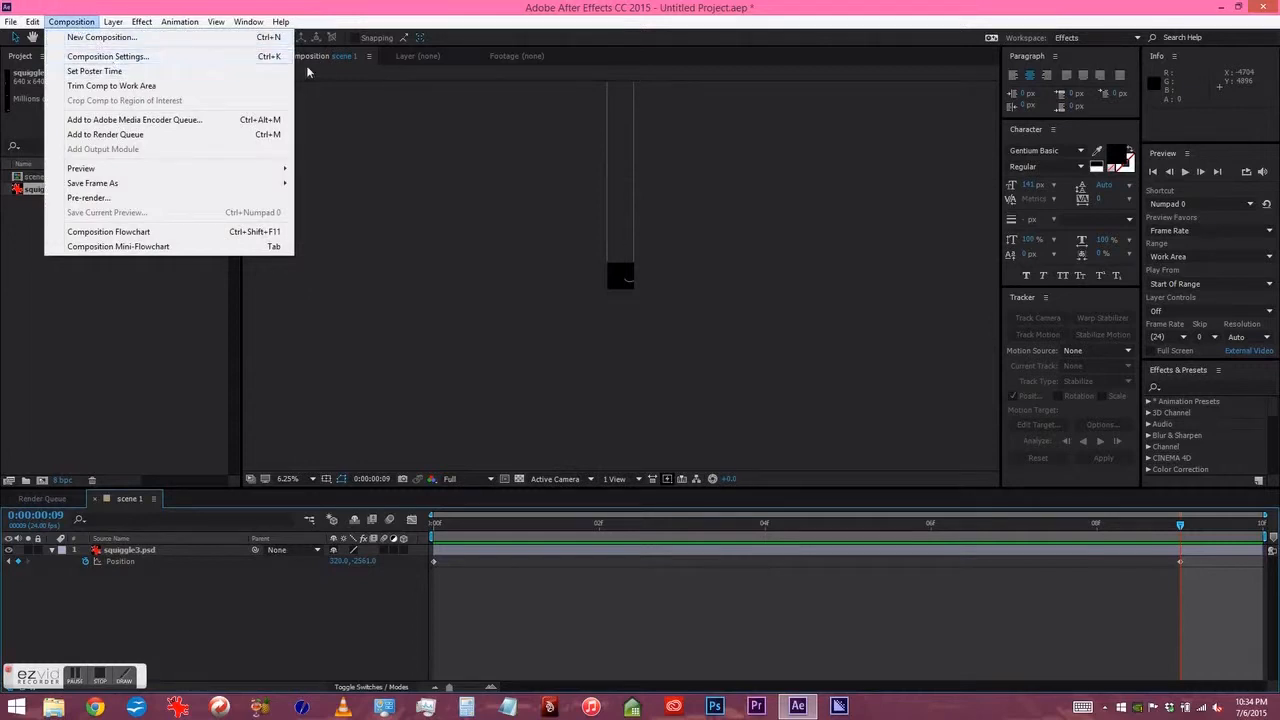
pyautogui.click(108, 57)
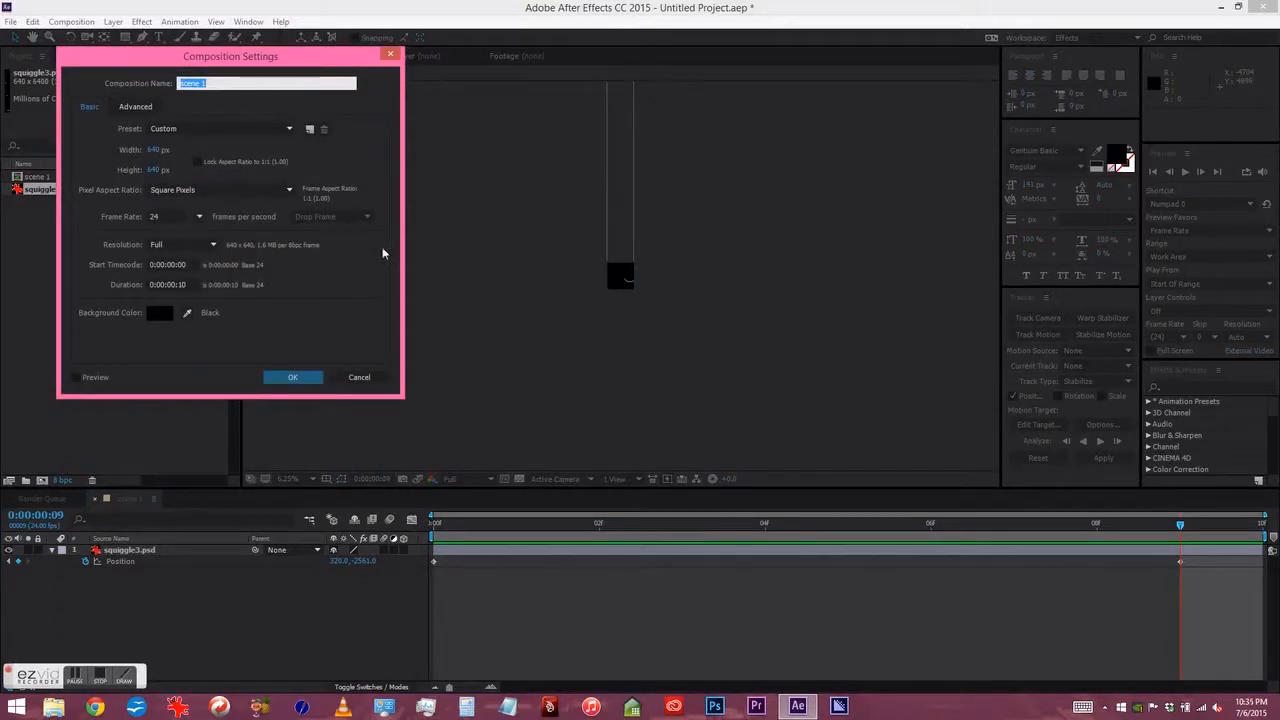
pyautogui.click(157, 169)
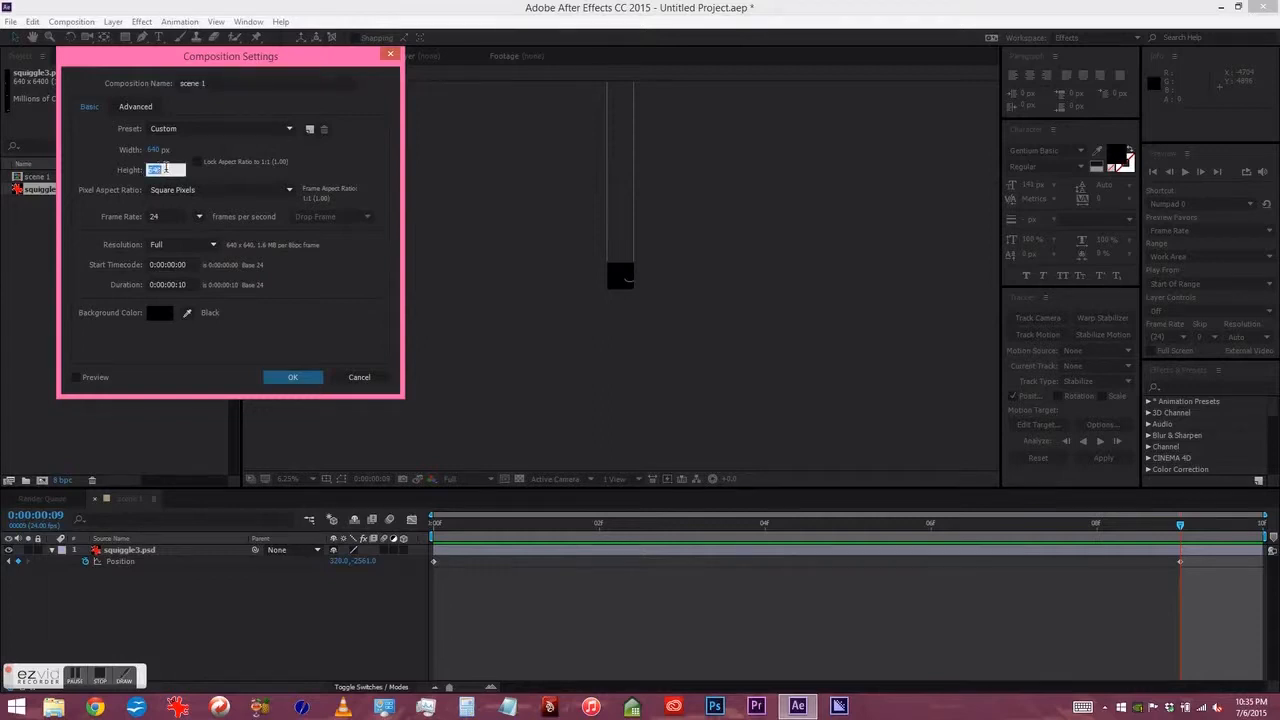
pyautogui.write('0')
pyautogui.press('Return')
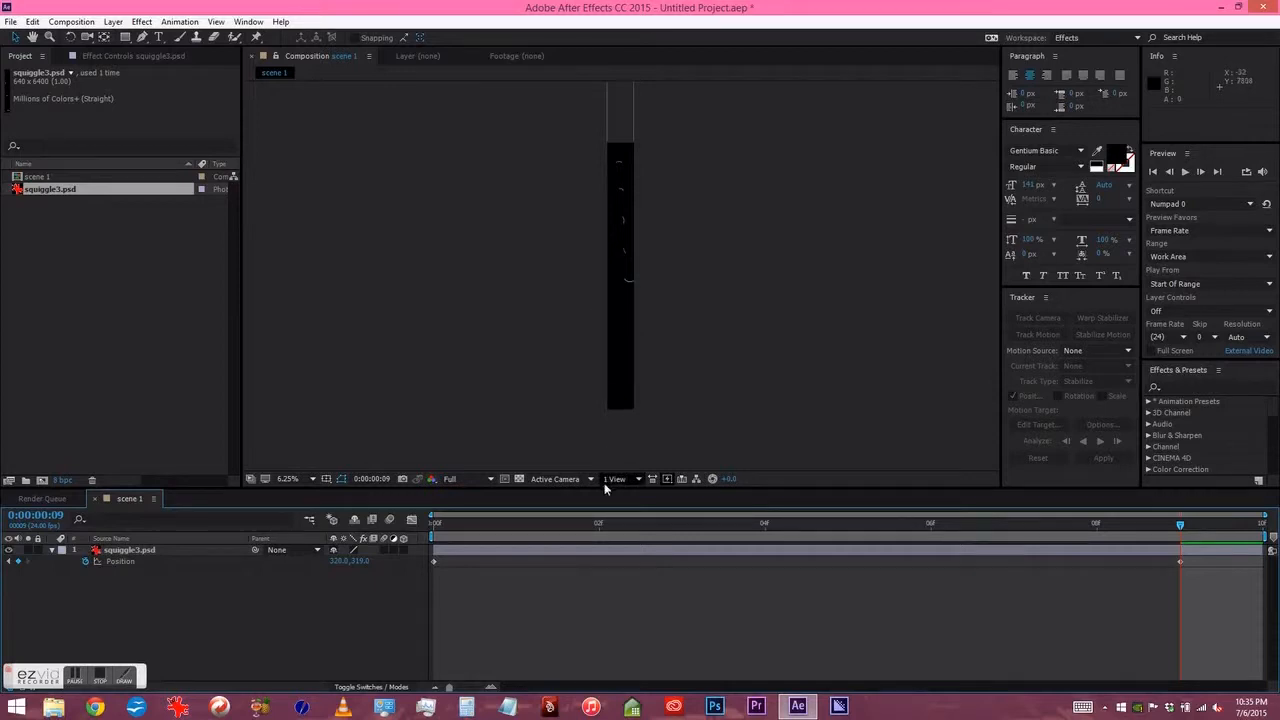
# - Review the layer's vertical movement at several frames in the taller composition and return to frame 0
pyautogui.click(498, 523)
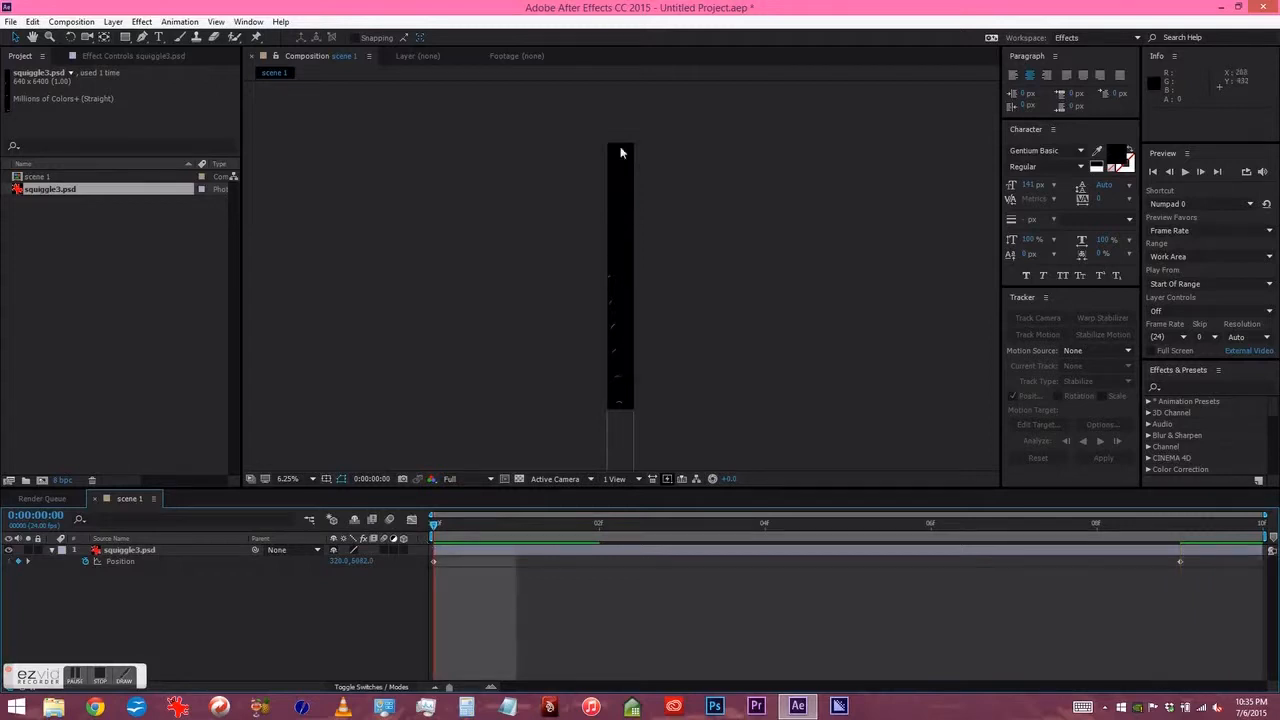
pyautogui.click(766, 525)
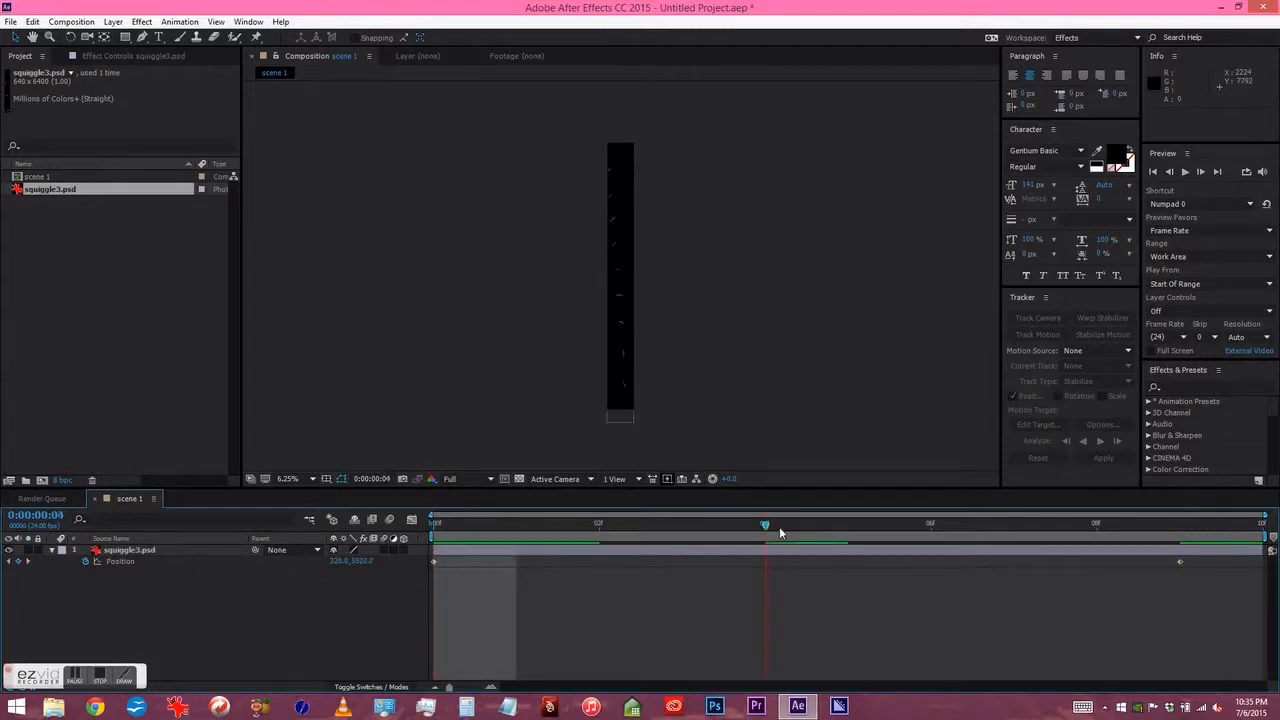
pyautogui.click(930, 524)
pyautogui.moveTo(959, 538); pyautogui.dragTo(389, 544)
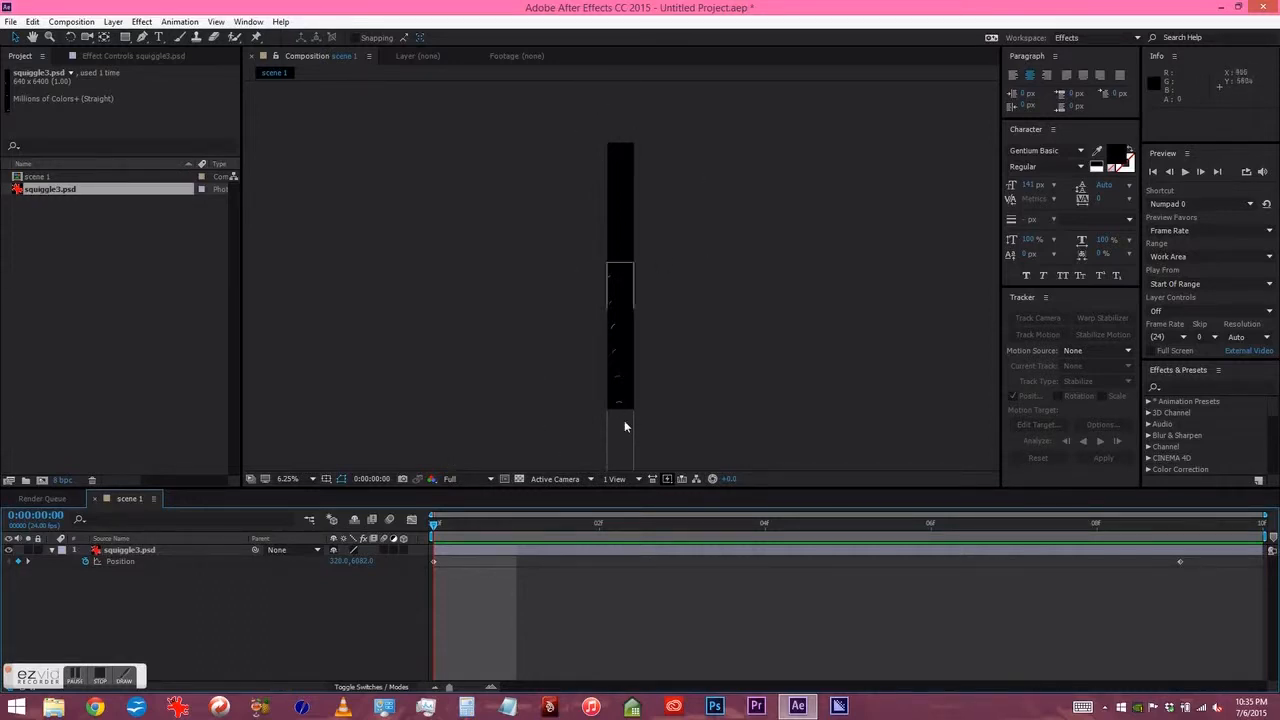
# - Duplicate the squiggle3.psd layer in the scene 1 composition
pyautogui.click(170, 551)
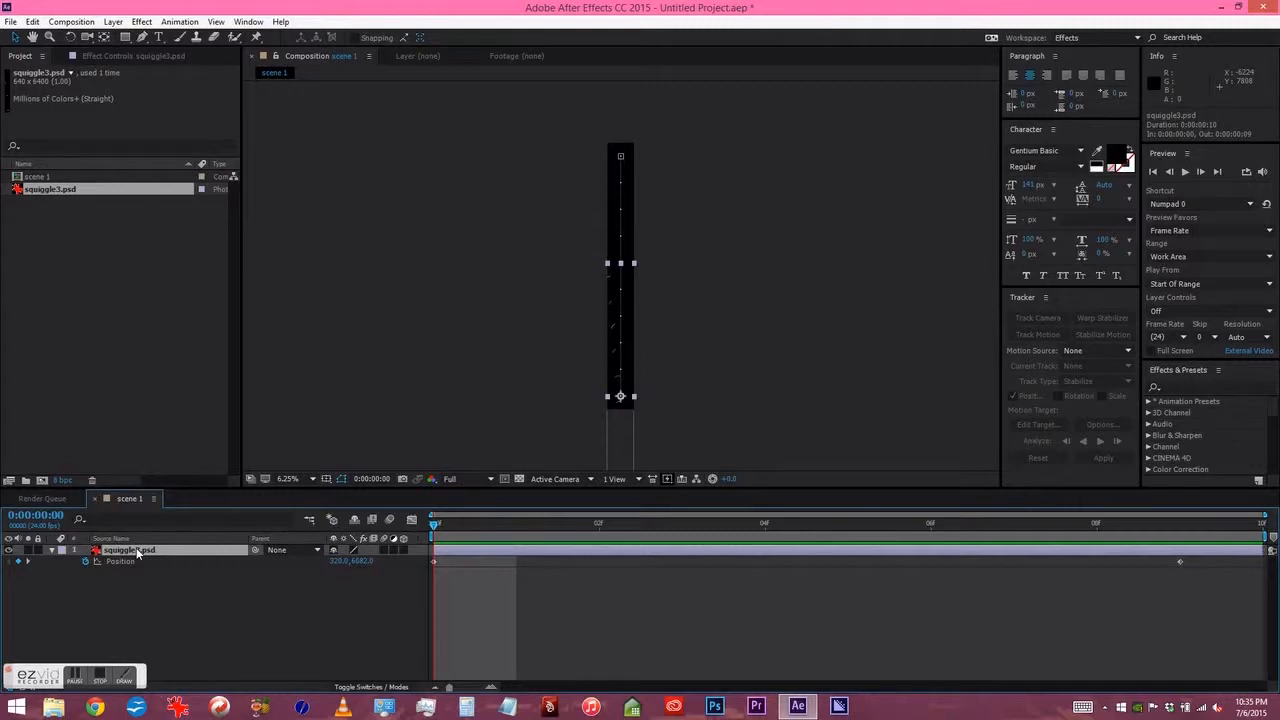
pyautogui.click(113, 21)
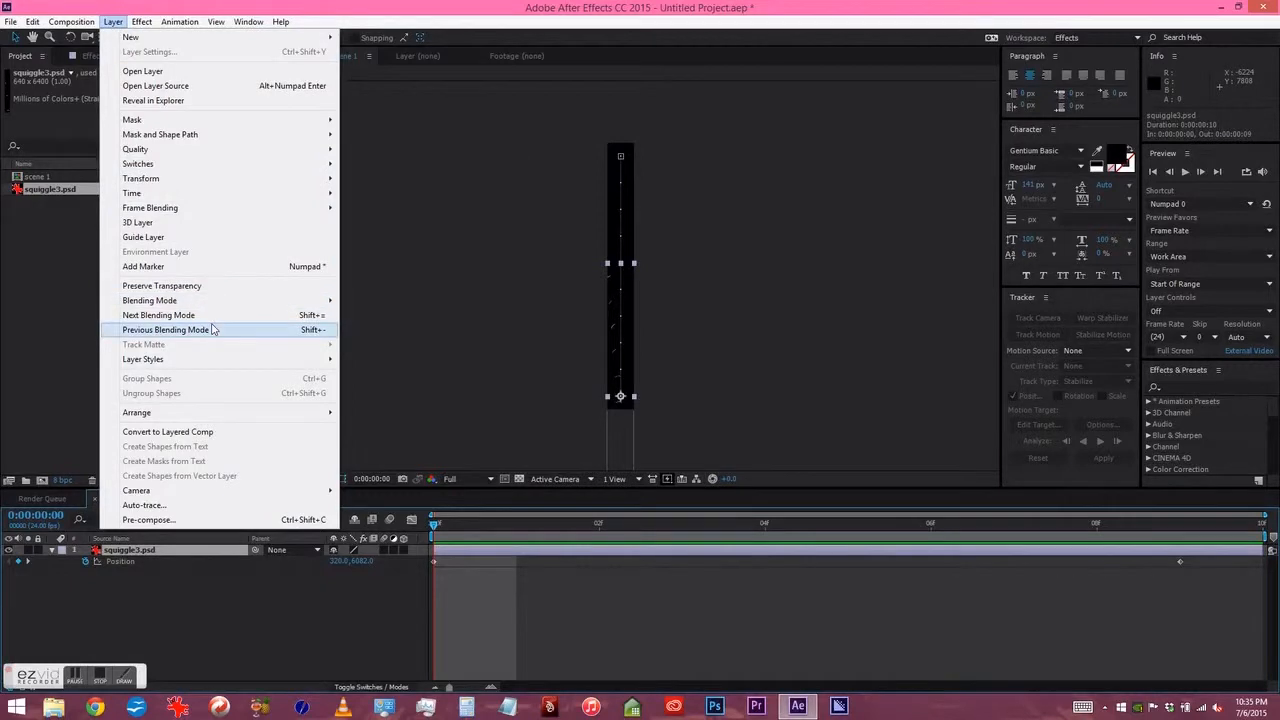
pyautogui.moveTo(38, 21)
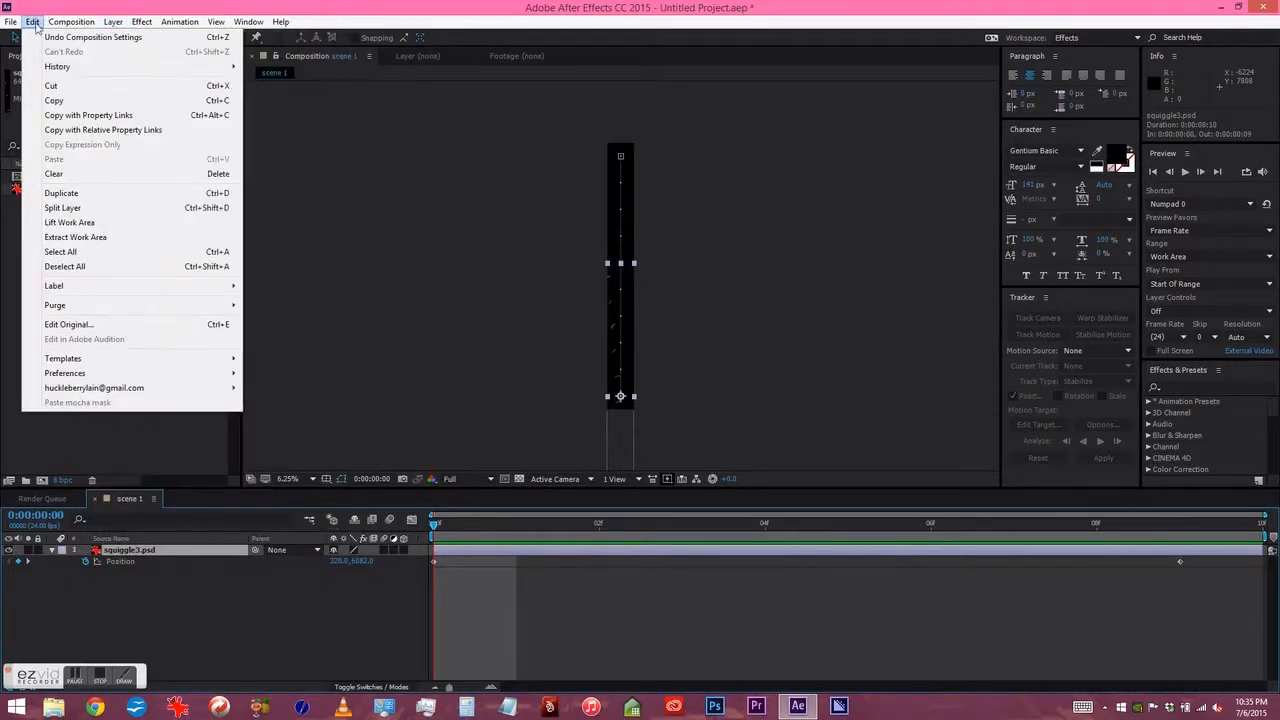
pyautogui.click(199, 196)
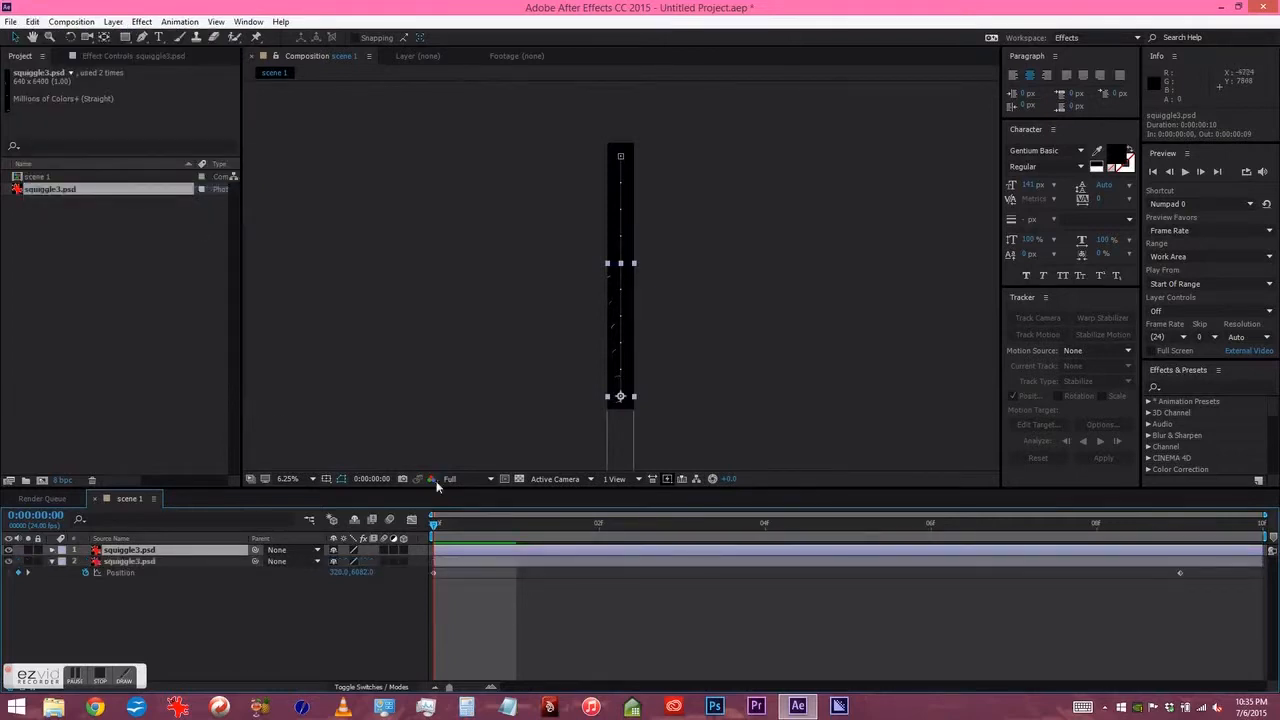
pyautogui.click(331, 628)
pyautogui.click(148, 551)
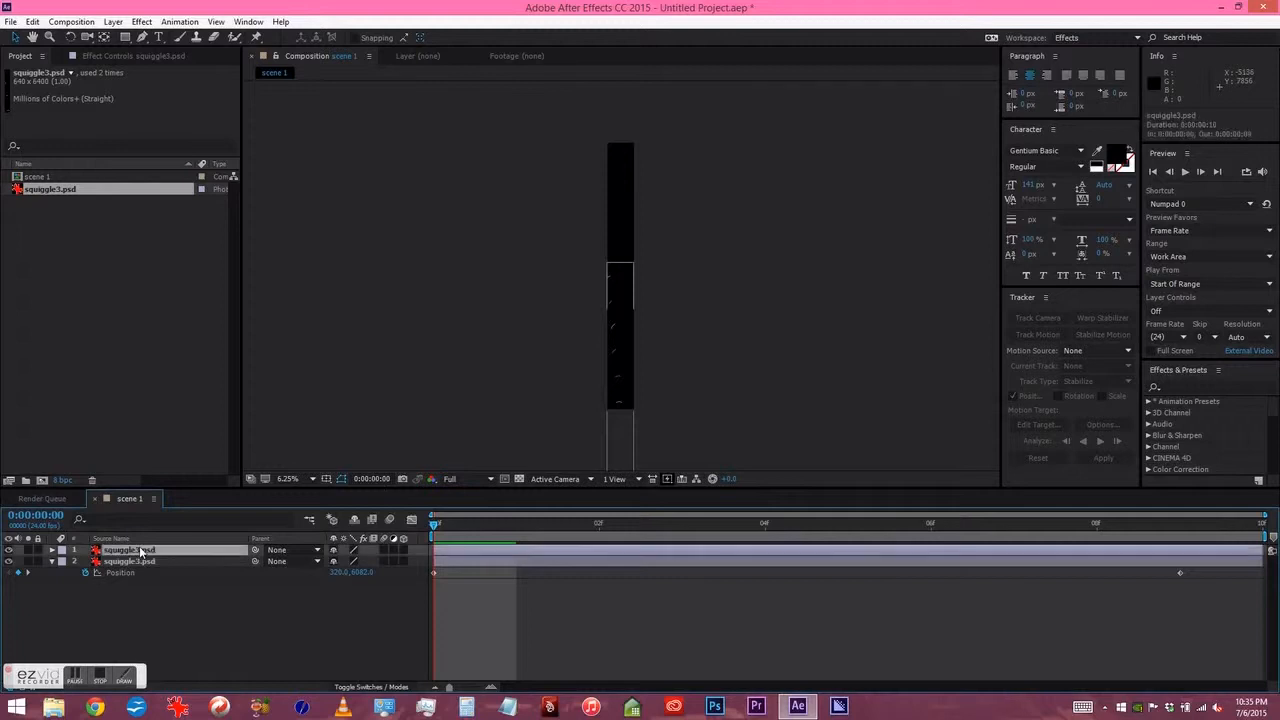
pyautogui.click(310, 582)
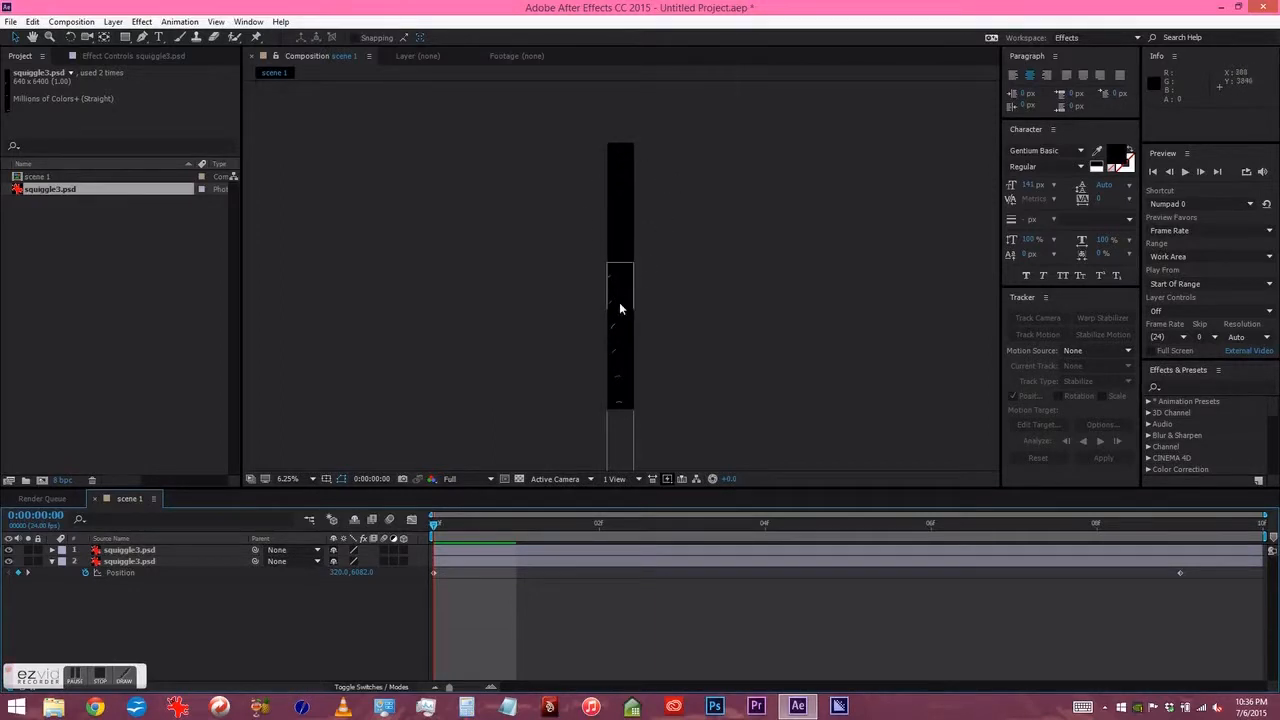
# - Reveal the duplicate layer's Position property and remove its keyframes with the current time at frame 0
pyautogui.click(130, 550)
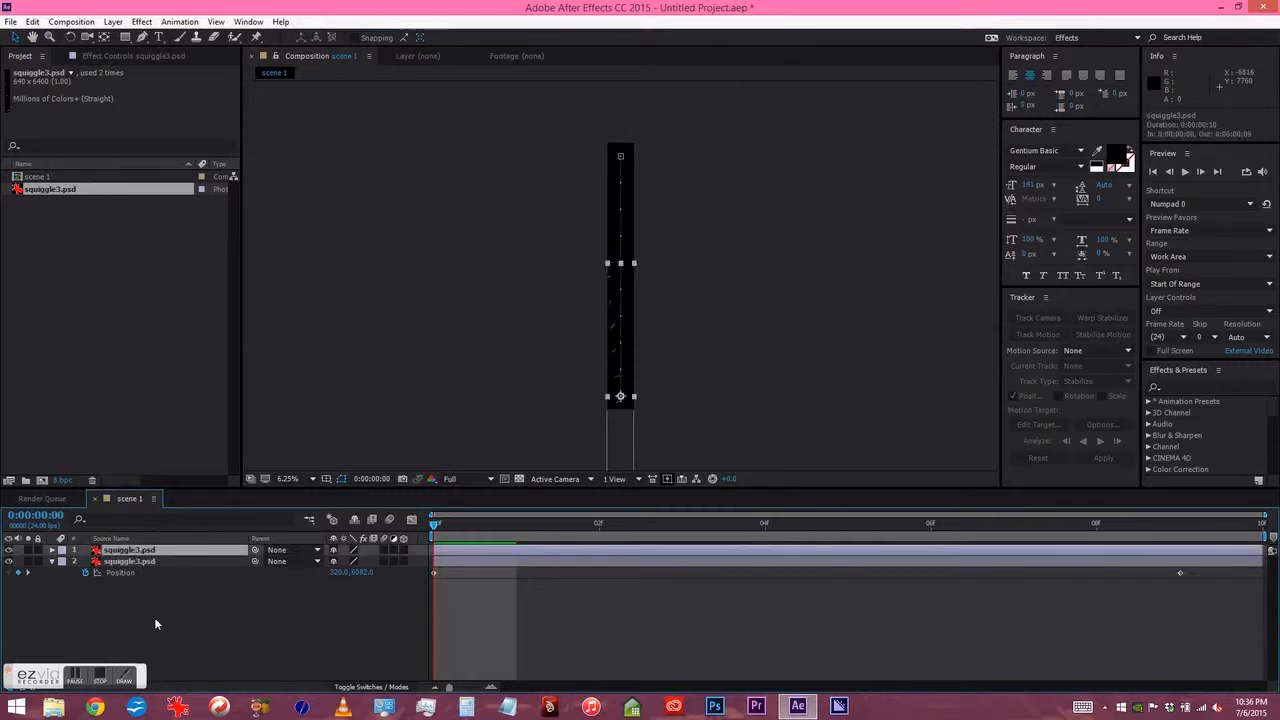
pyautogui.press('p')
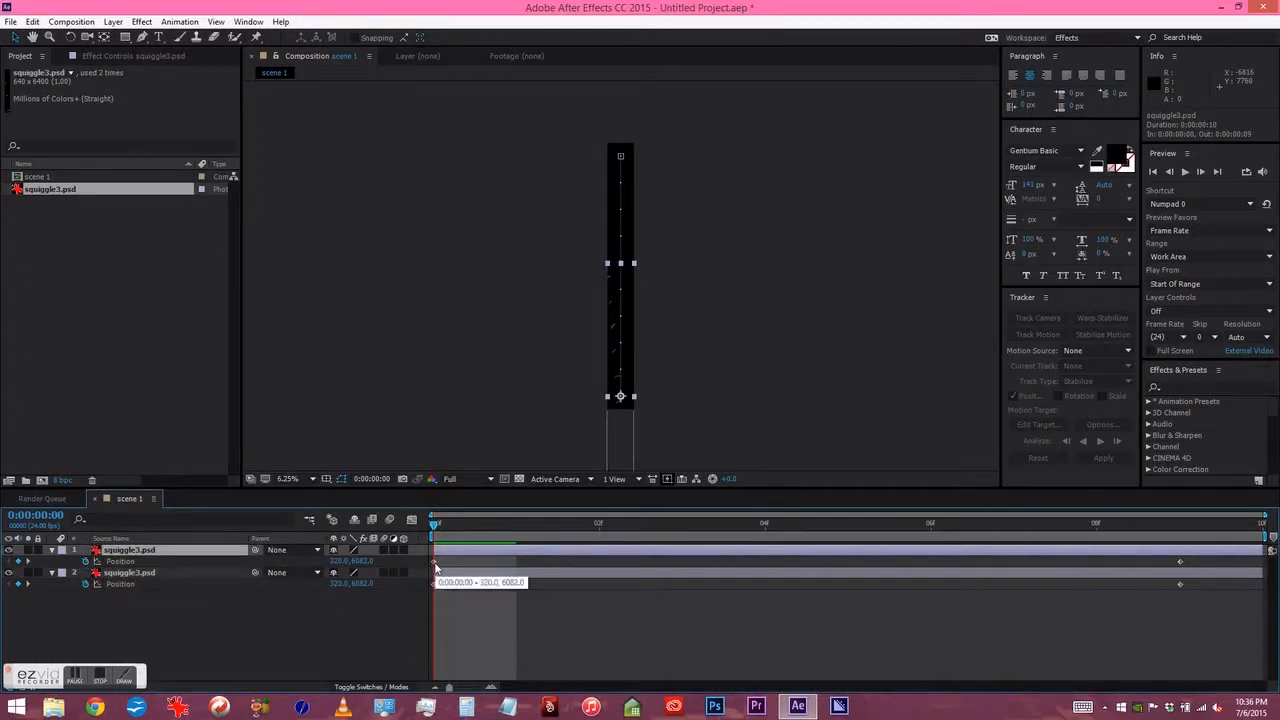
pyautogui.click(1175, 521)
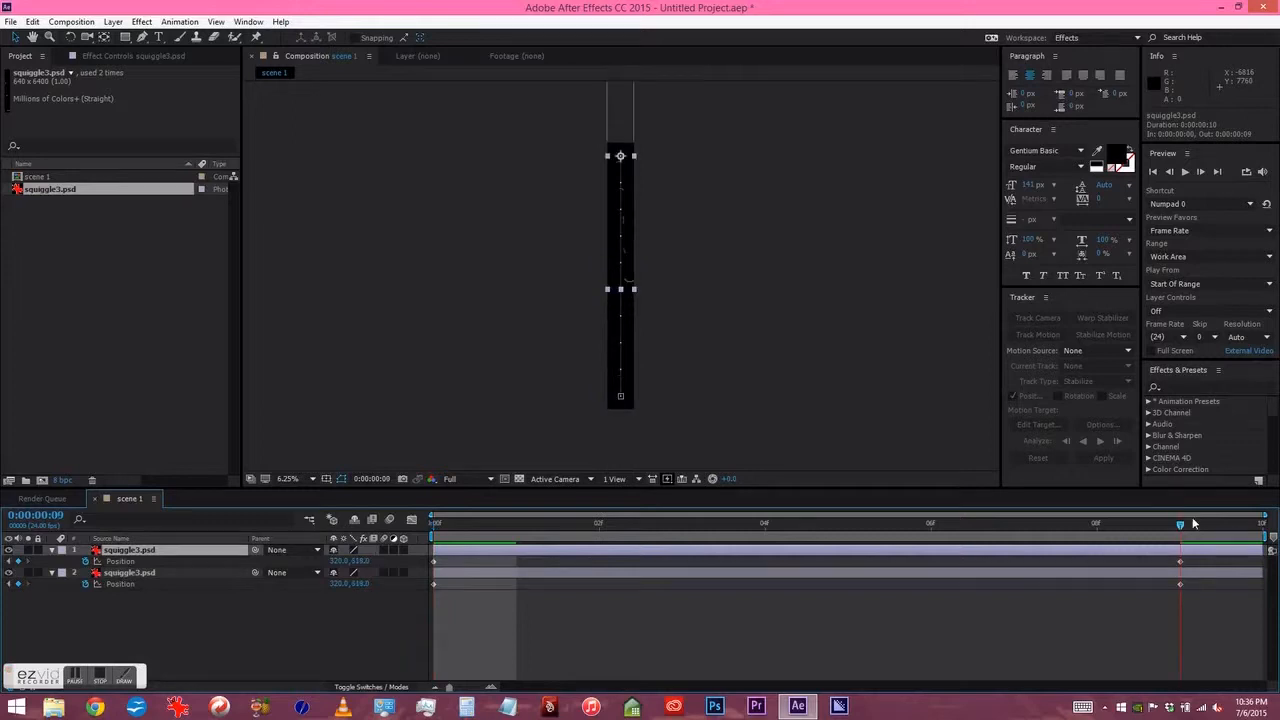
pyautogui.click(475, 527)
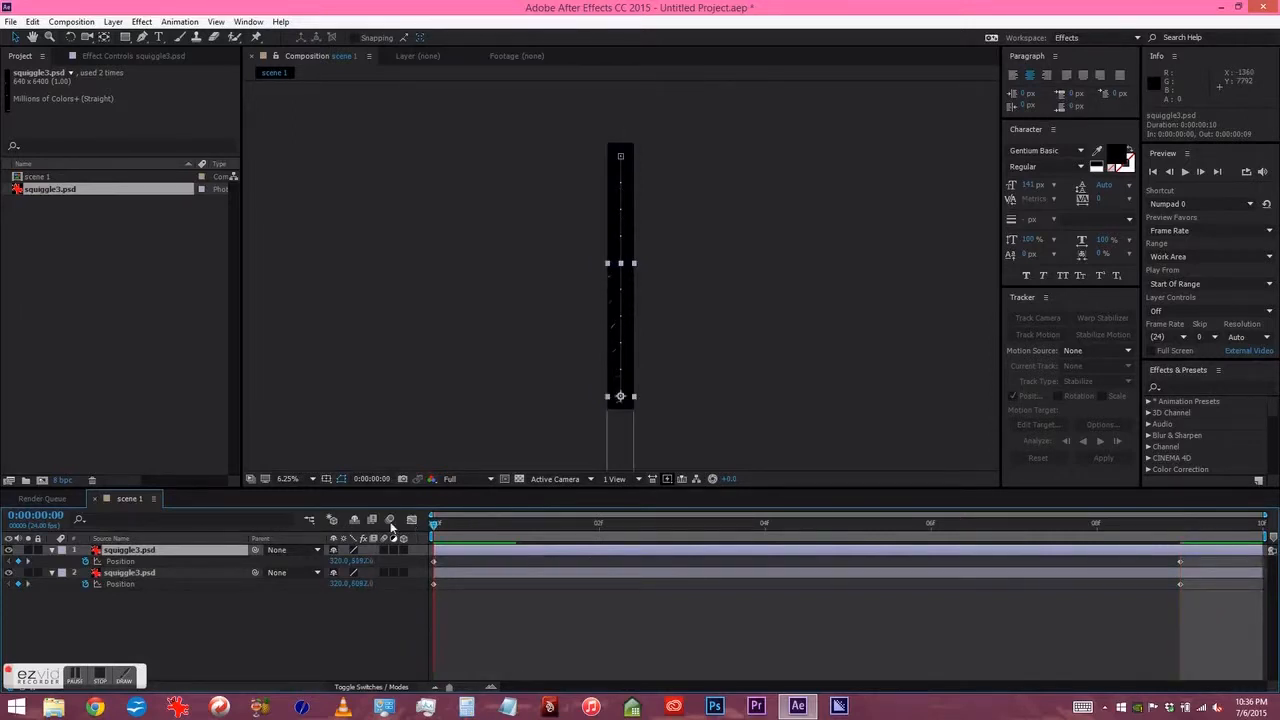
pyautogui.click(86, 561)
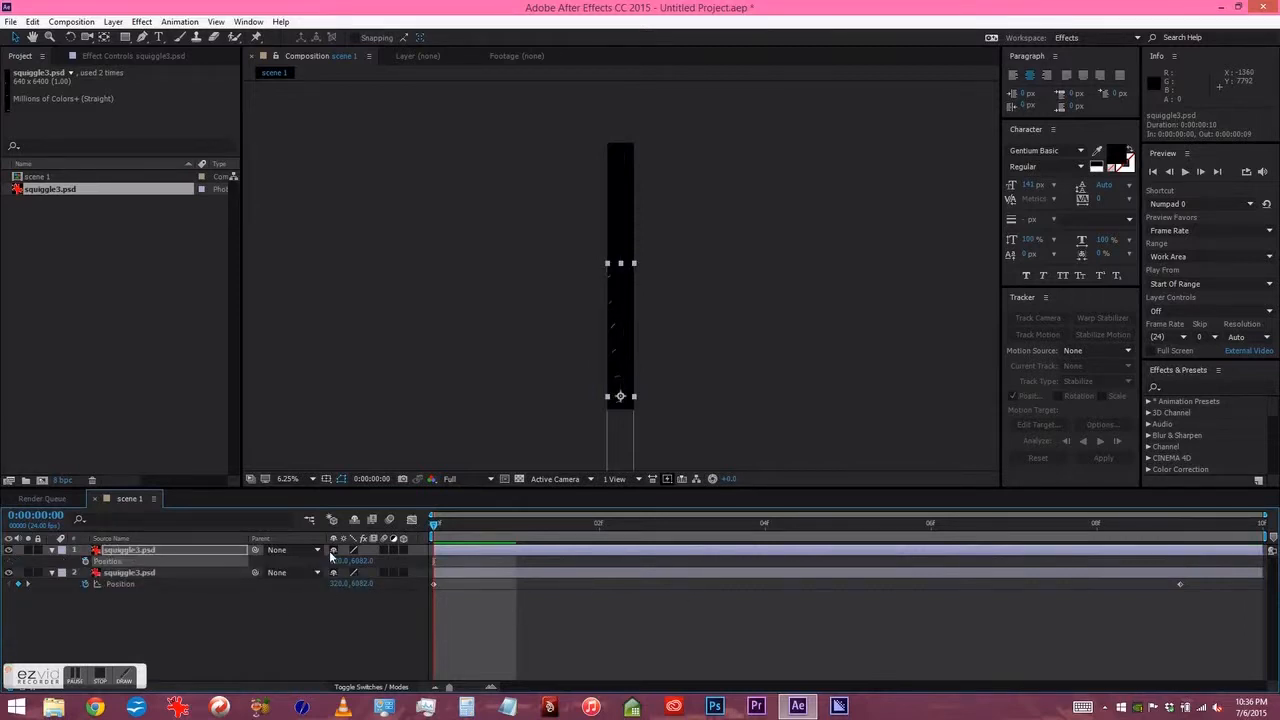
# - Parent the duplicate squiggle3.psd layer 1 to the keyframed squiggle3.psd layer 2
pyautogui.click(136, 573)
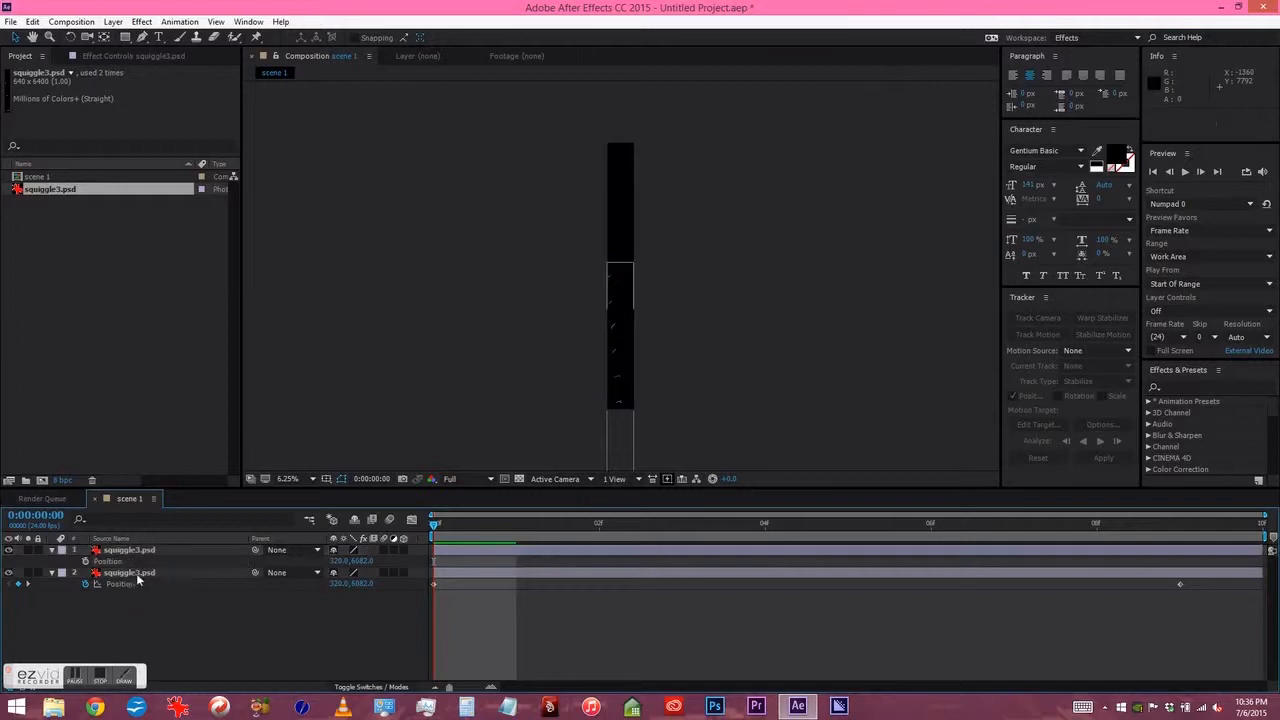
pyautogui.click(150, 551)
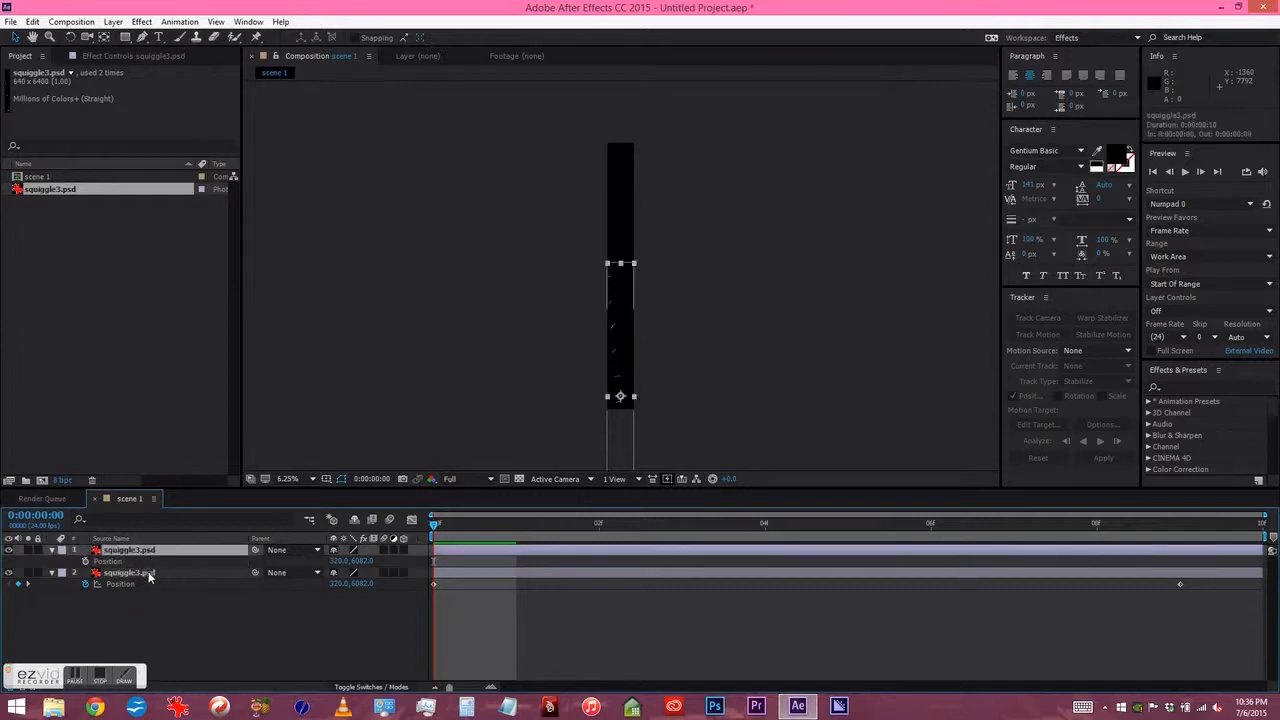
pyautogui.click(148, 574)
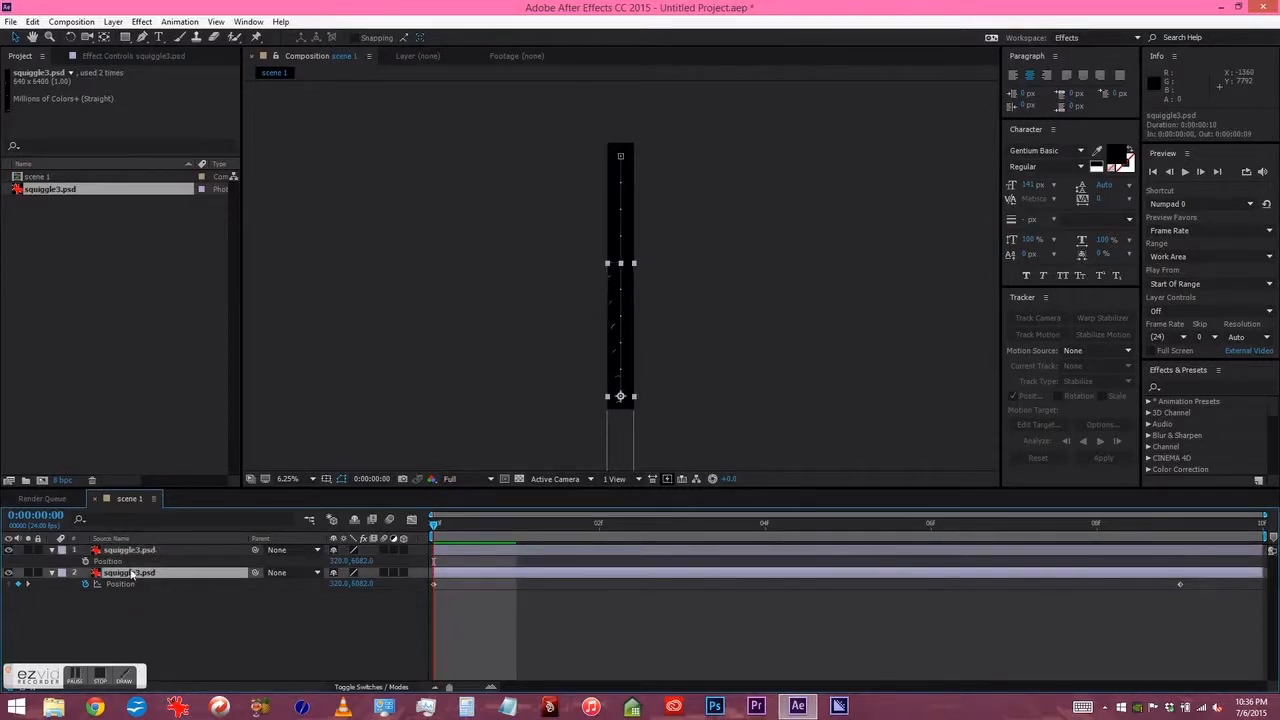
pyautogui.click(148, 551)
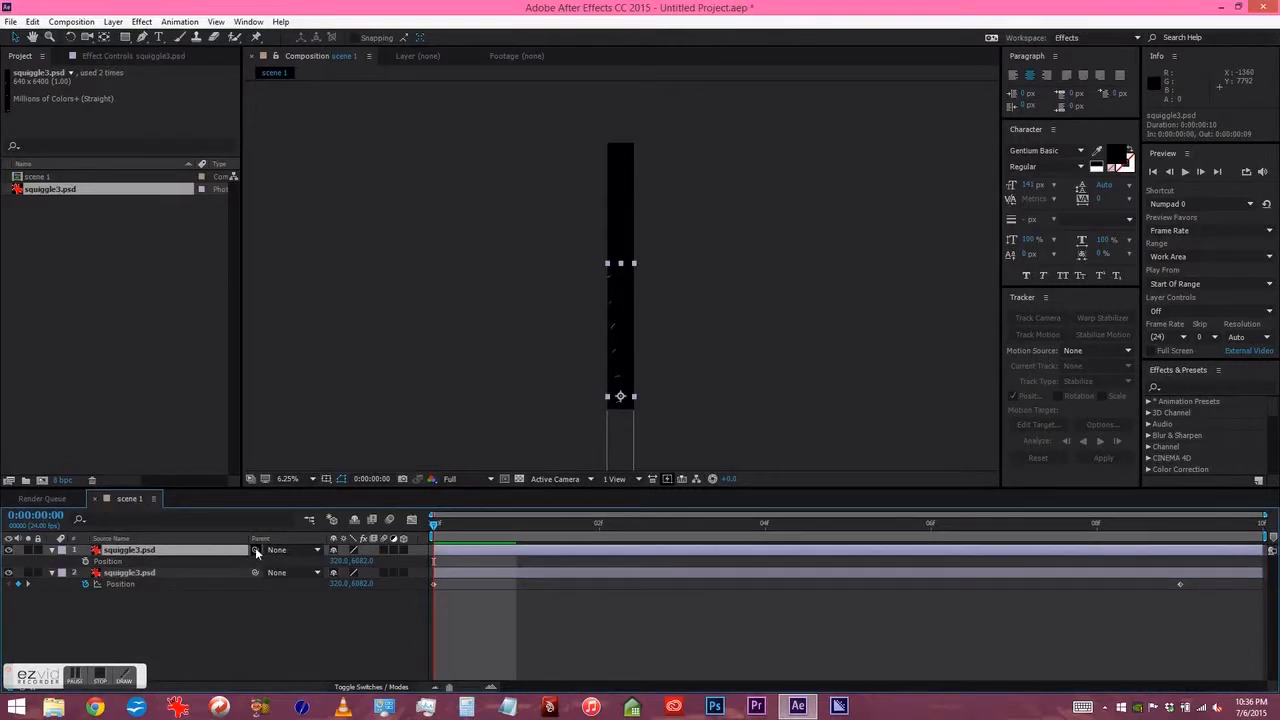
pyautogui.moveTo(233, 553); pyautogui.dragTo(133, 572)
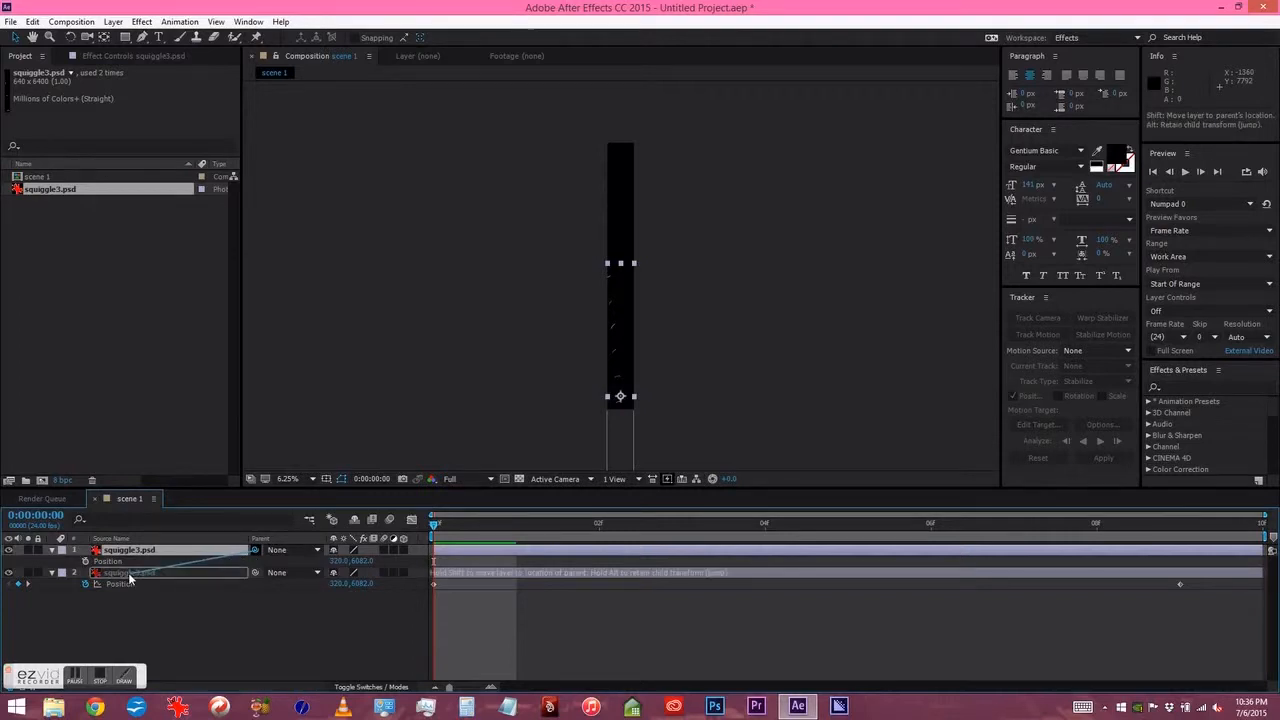
pyautogui.moveTo(133, 572); pyautogui.dragTo(129, 579)
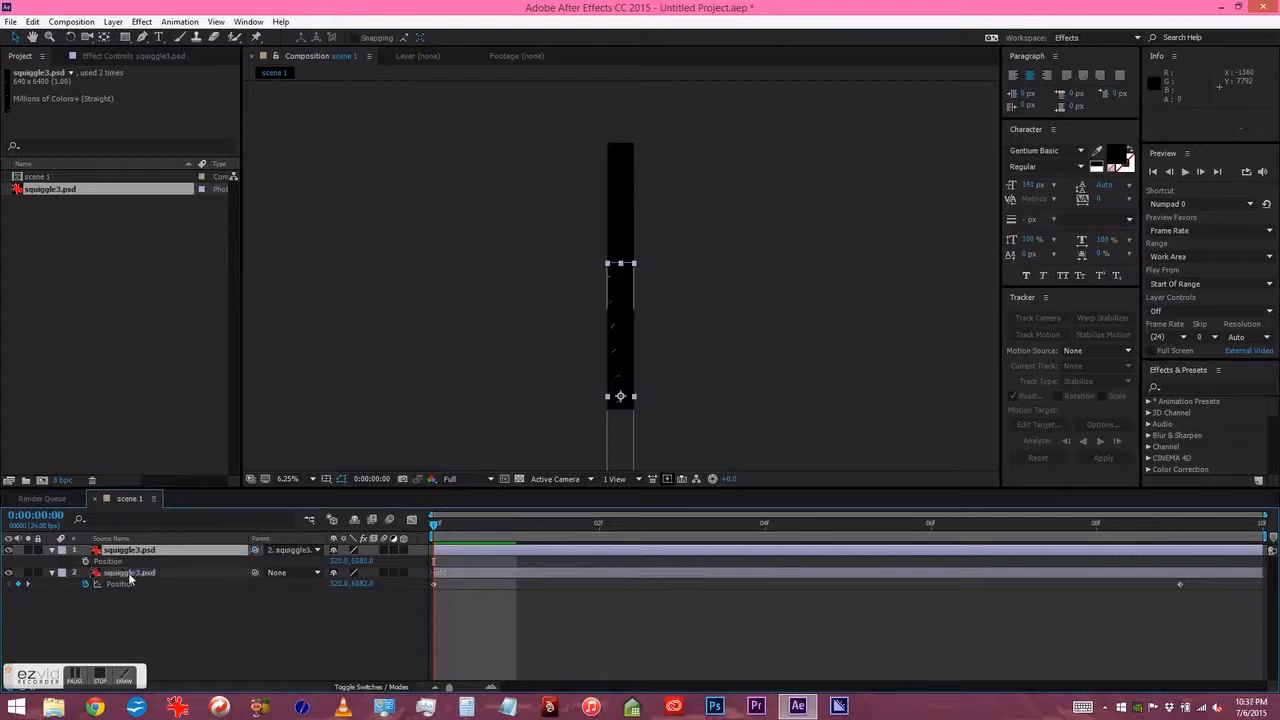
pyautogui.click(74, 556)
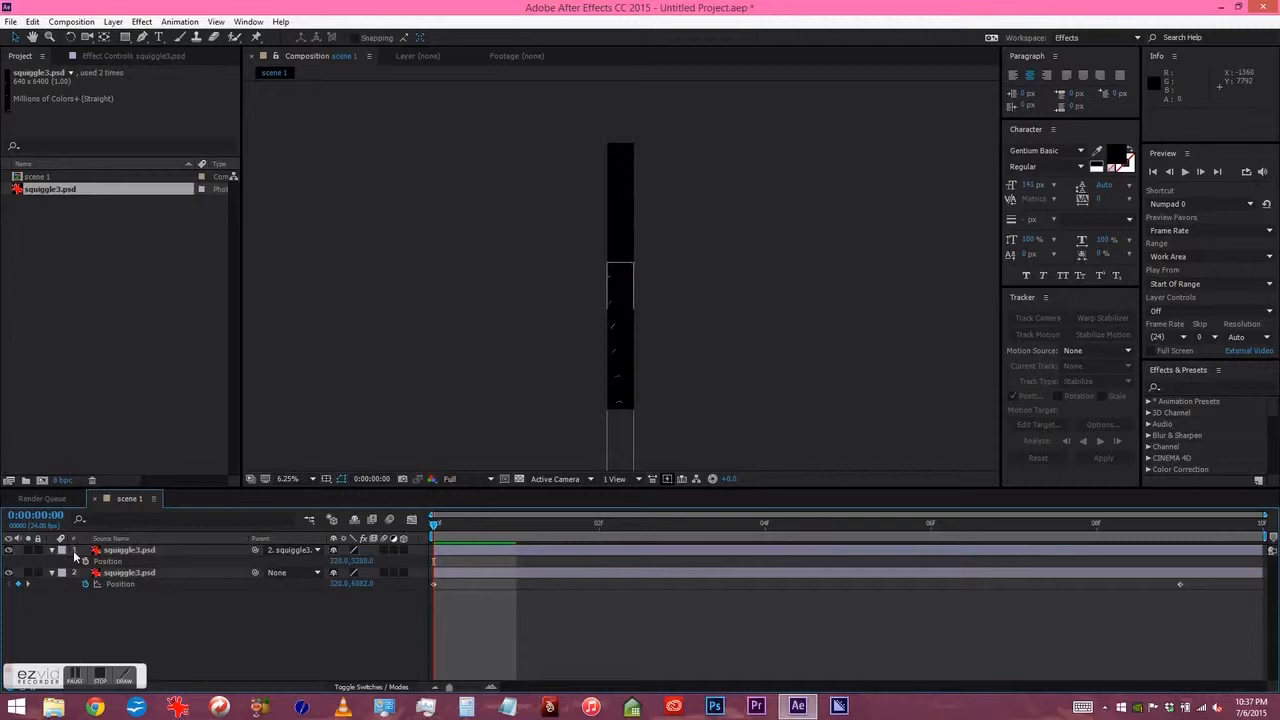
pyautogui.click(82, 576)
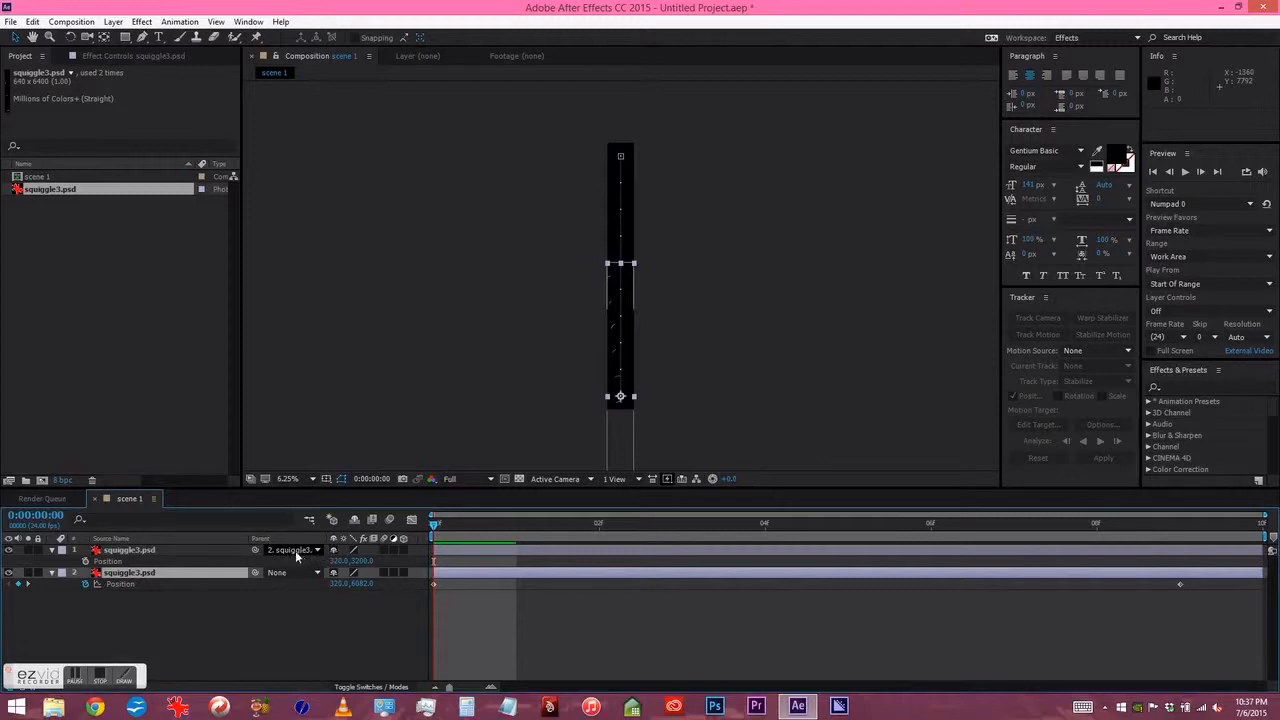
pyautogui.click(264, 644)
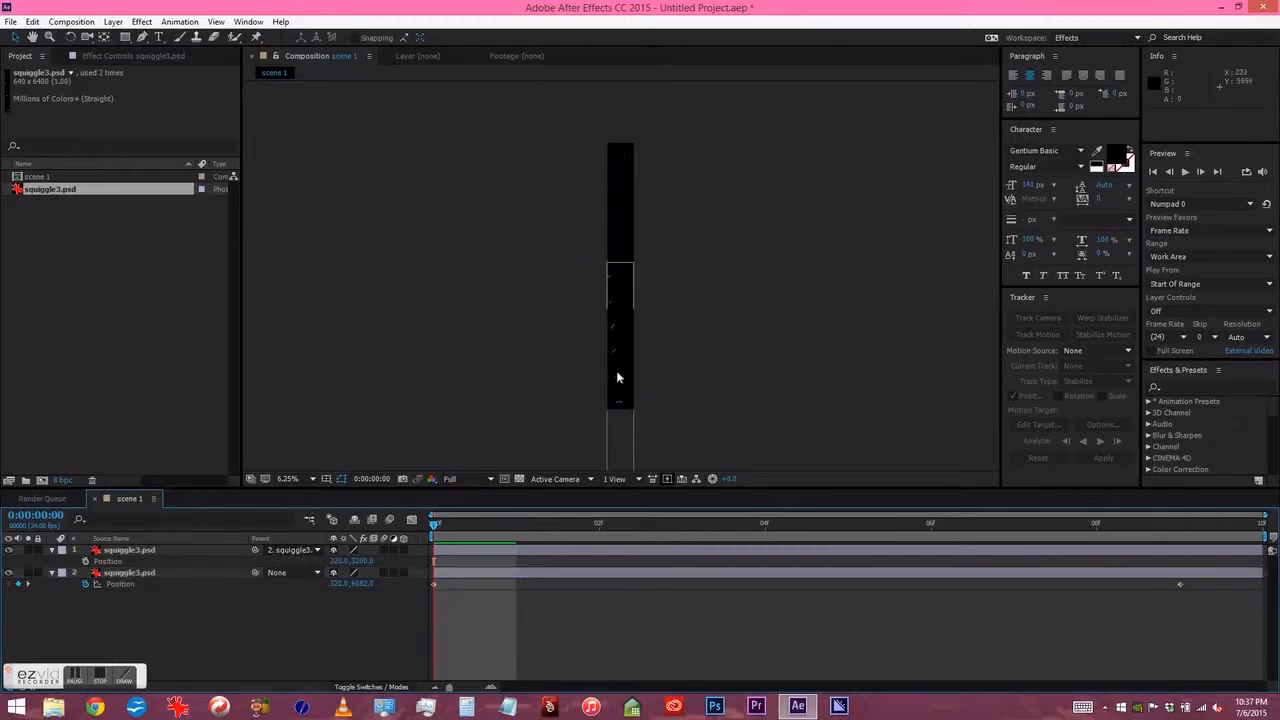
# - Try setting the vertical position of the duplicate squiggle3.psd layer 1 to 0, and undo the change
pyautogui.moveTo(365, 566); pyautogui.dragTo(340, 566)
pyautogui.click(362, 561)
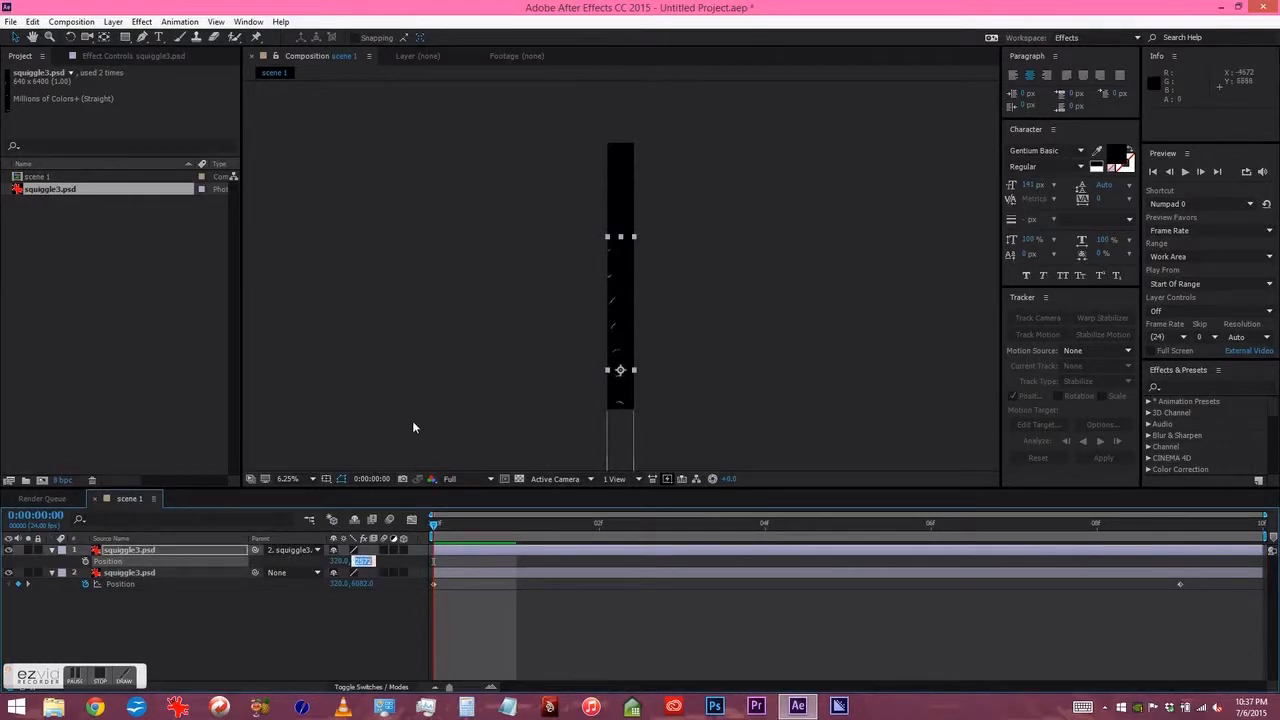
pyautogui.write('0')
pyautogui.press('Return')
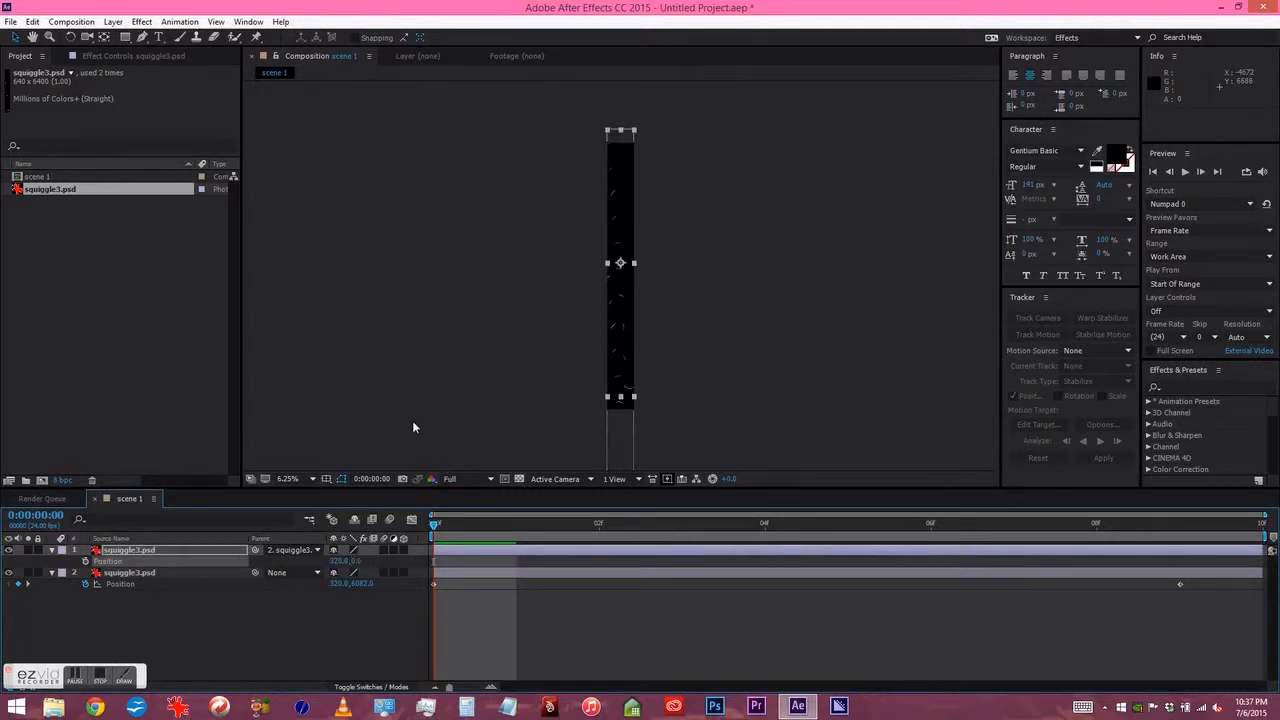
pyautogui.scroll(1, 620, 266)
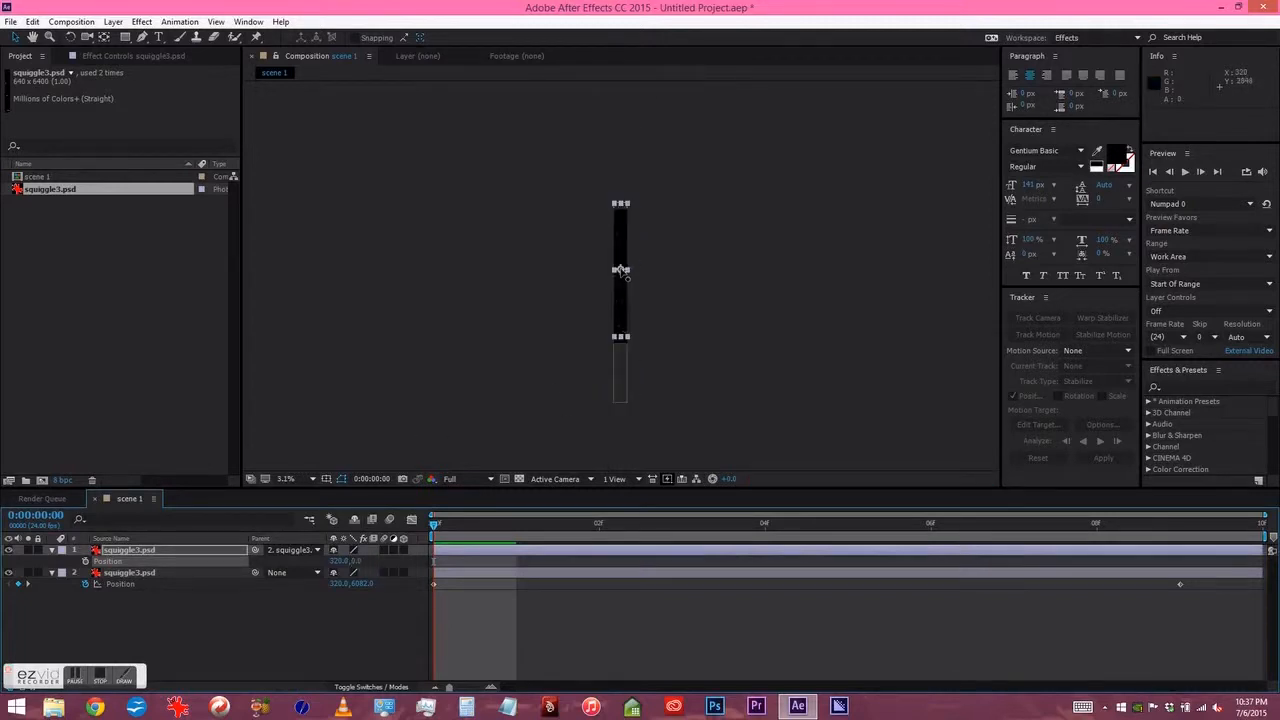
pyautogui.hotkey('ctrl', 'z')
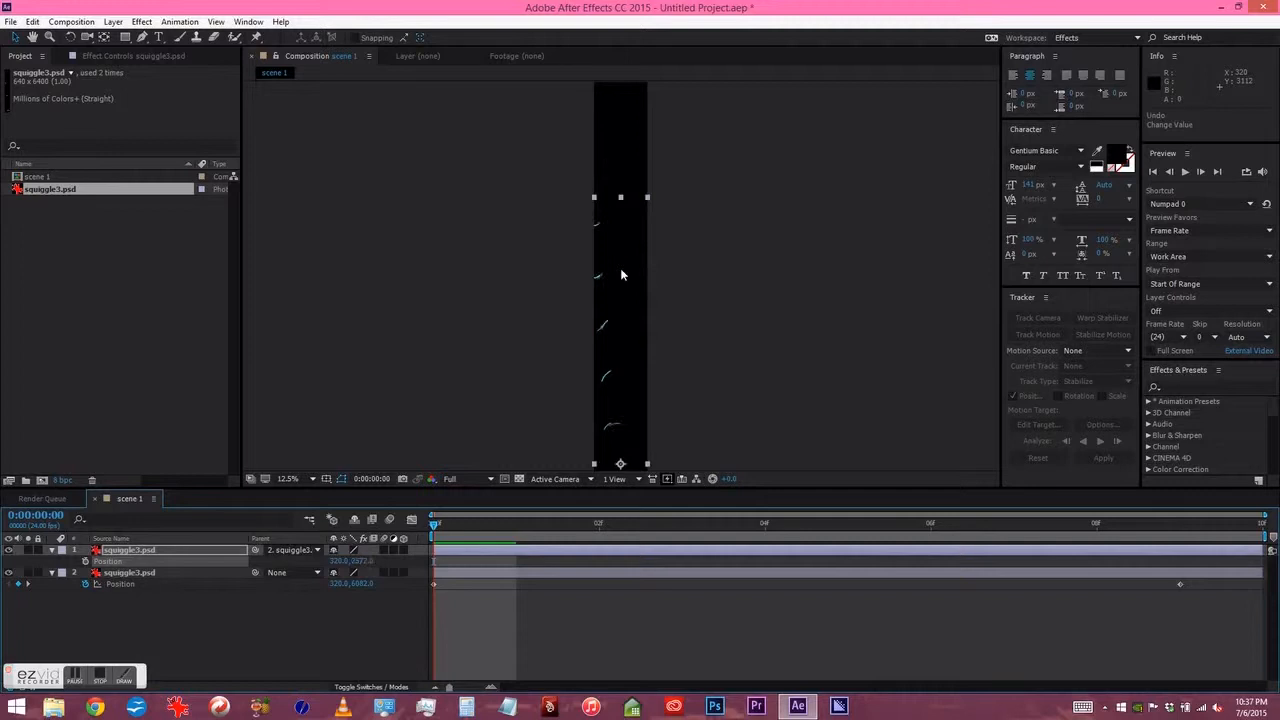
# - Set layer 1's vertical position to -3201 at frame 0 so its lower edge meets the upper edge of layer 2
pyautogui.click(359, 561)
pyautogui.write('-2572')
pyautogui.press('Return')
pyautogui.moveTo(365, 563); pyautogui.dragTo(3, 527)
pyautogui.scroll(4, 619, 260)
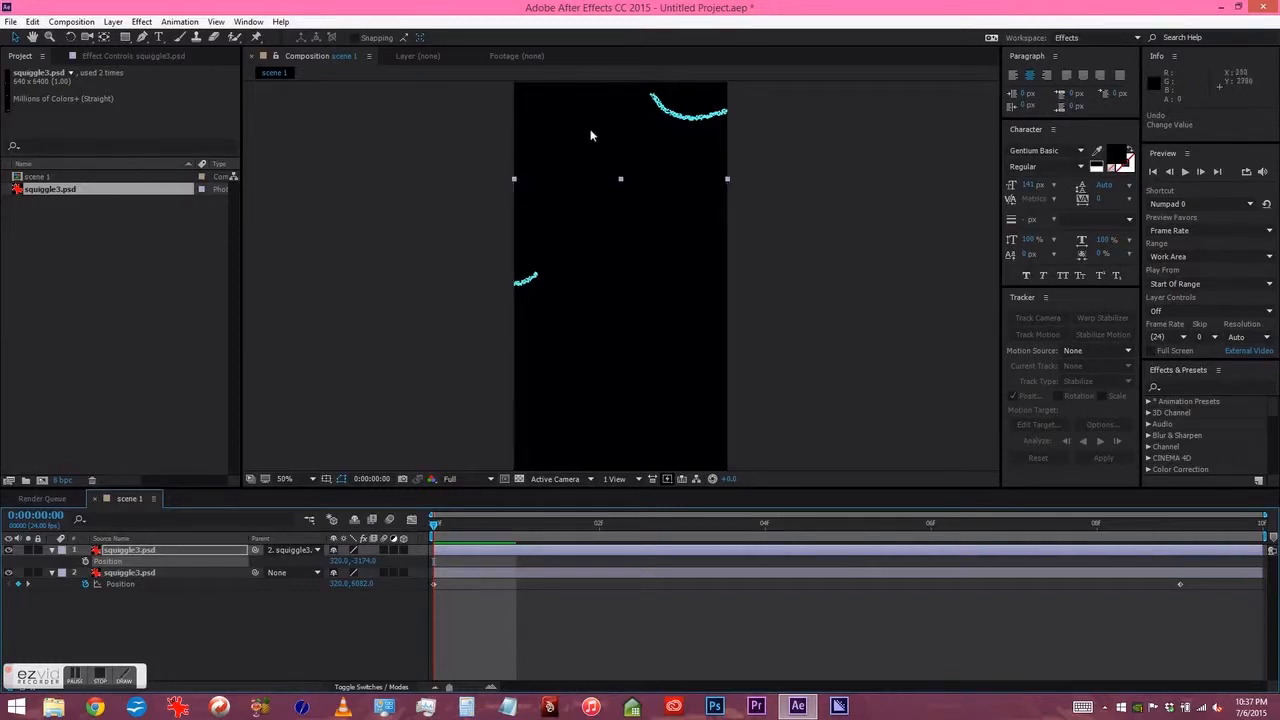
pyautogui.click(150, 551)
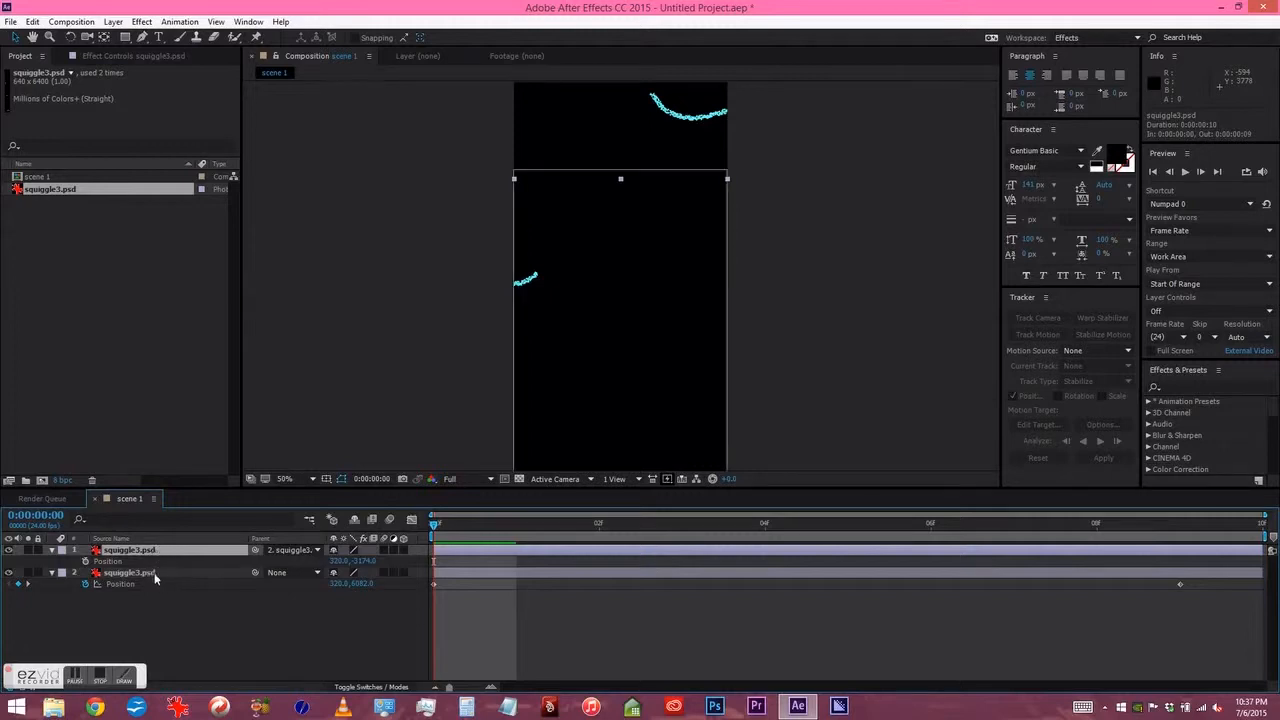
pyautogui.moveTo(368, 561); pyautogui.dragTo(415, 561)
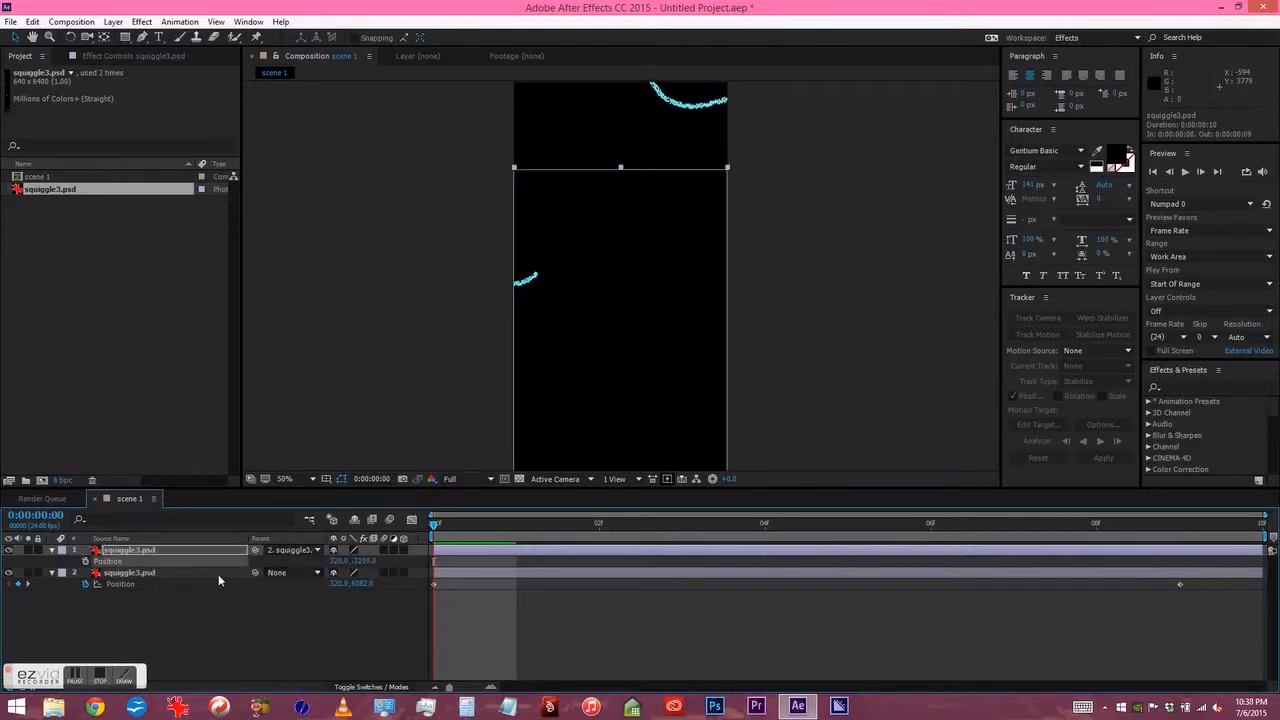
pyautogui.moveTo(366, 562); pyautogui.dragTo(373, 563)
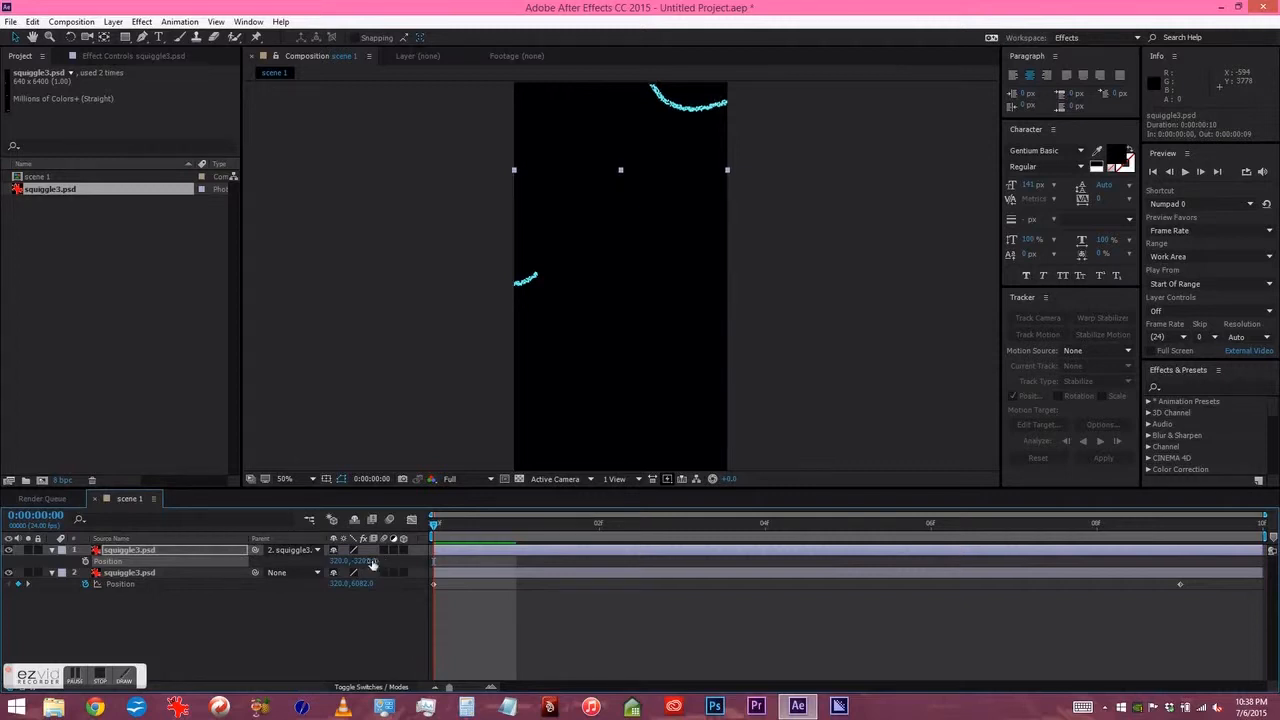
pyautogui.scroll(1, 669, 397)
pyautogui.scroll(-8, 669, 397)
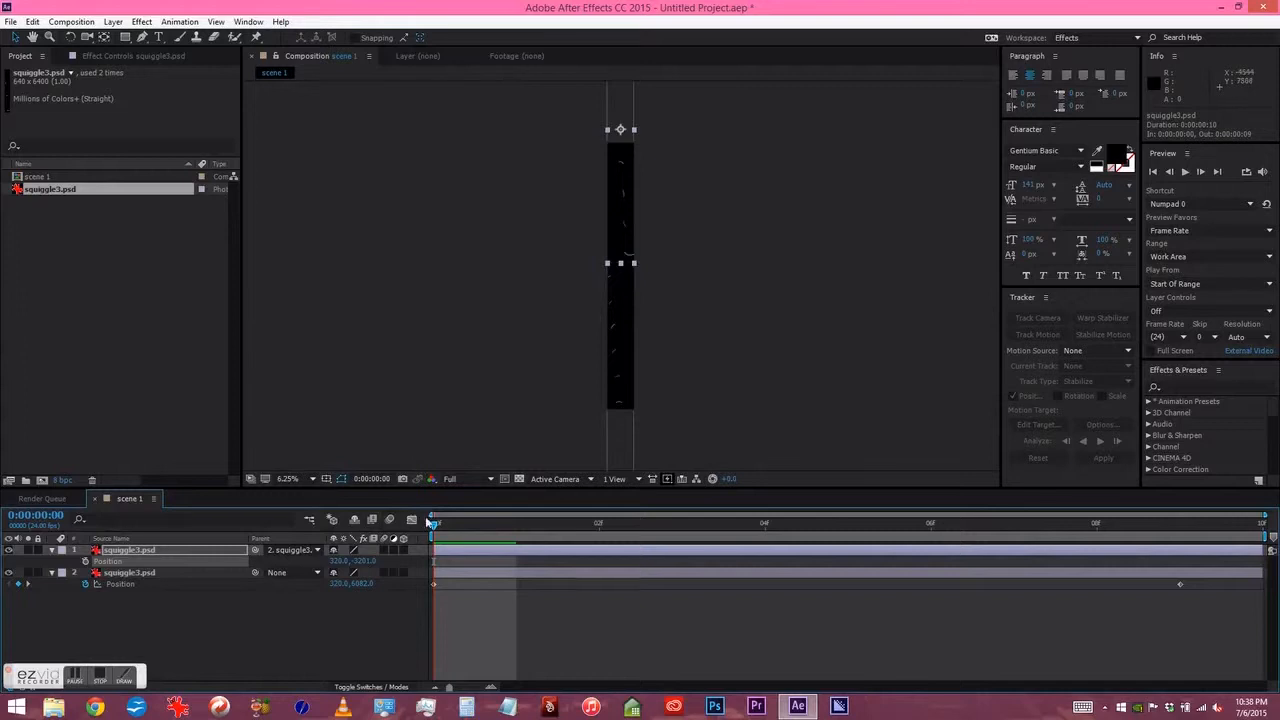
# - Duplicate squiggle3.psd layer 1 with the current time at frame 9, and place the copy below layer 2 in the stack
pyautogui.moveTo(436, 523); pyautogui.dragTo(359, 538)
pyautogui.click(130, 572)
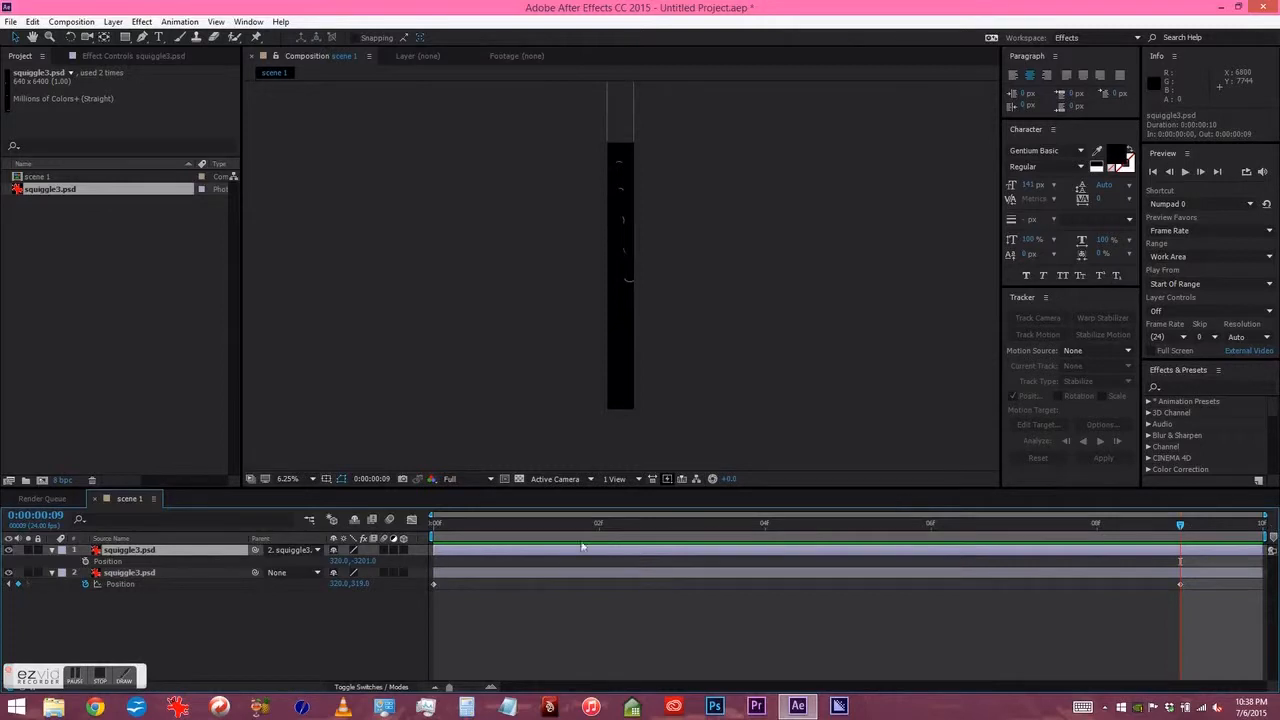
pyautogui.click(128, 573)
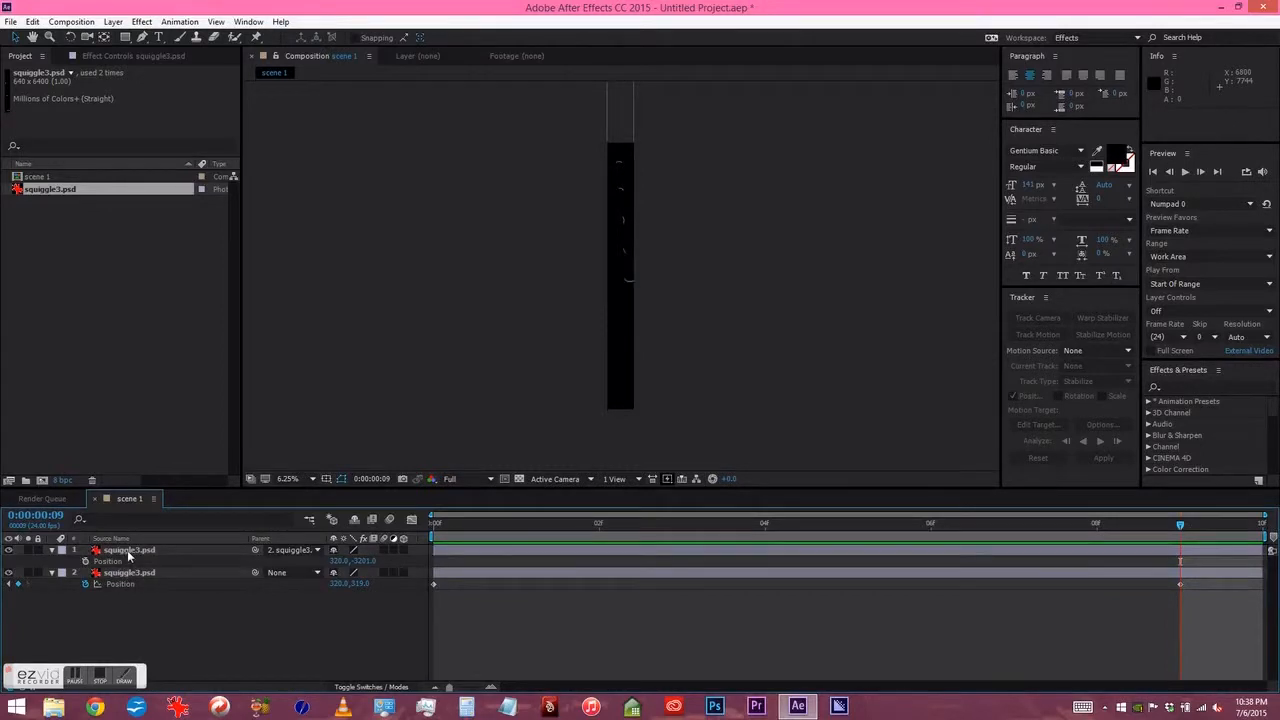
pyautogui.click(128, 551)
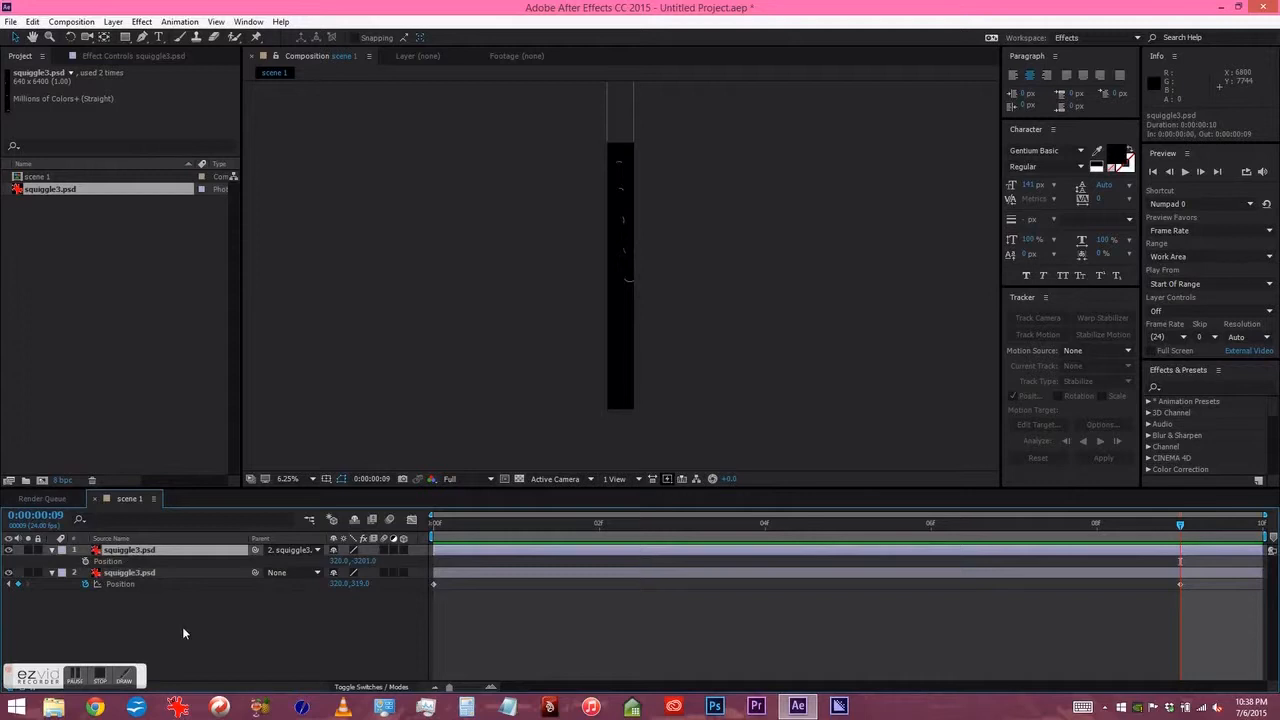
pyautogui.hotkey('ctrl', 'd')
pyautogui.moveTo(130, 551); pyautogui.dragTo(122, 606)
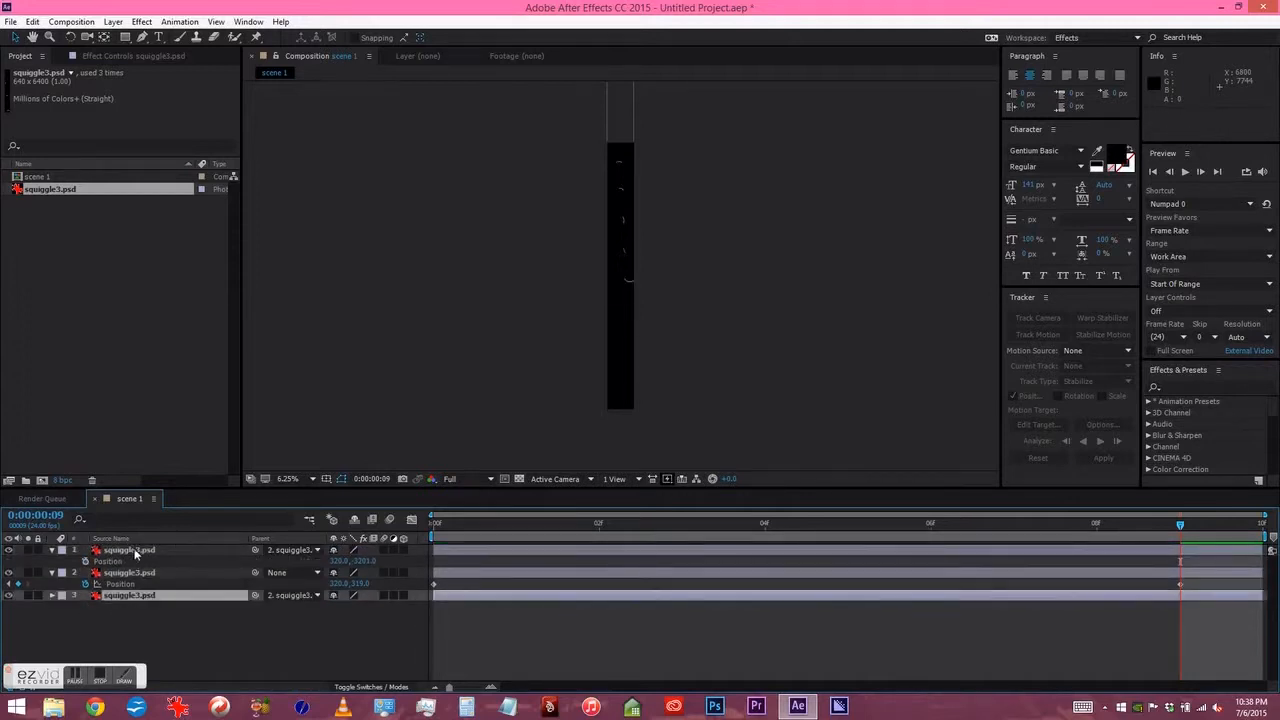
# - Select squiggle3.psd layer 3 and reveal its Position property
pyautogui.click(134, 549)
pyautogui.click(132, 572)
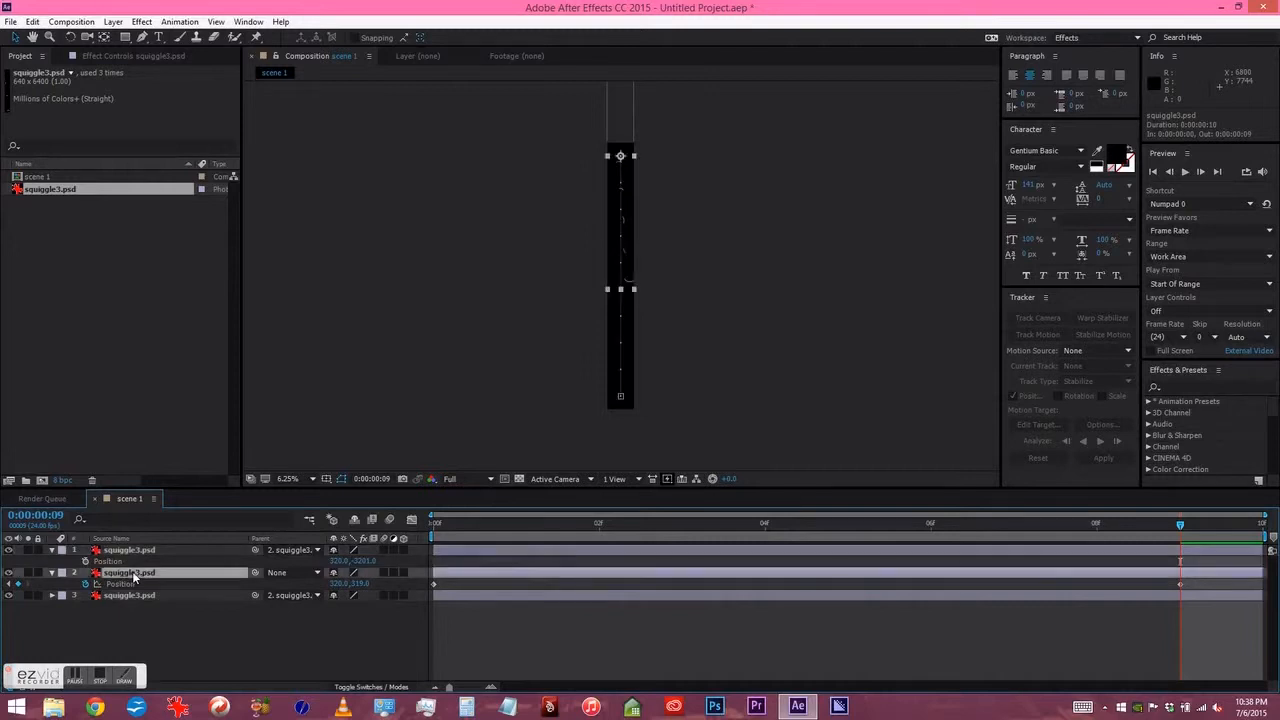
pyautogui.click(128, 595)
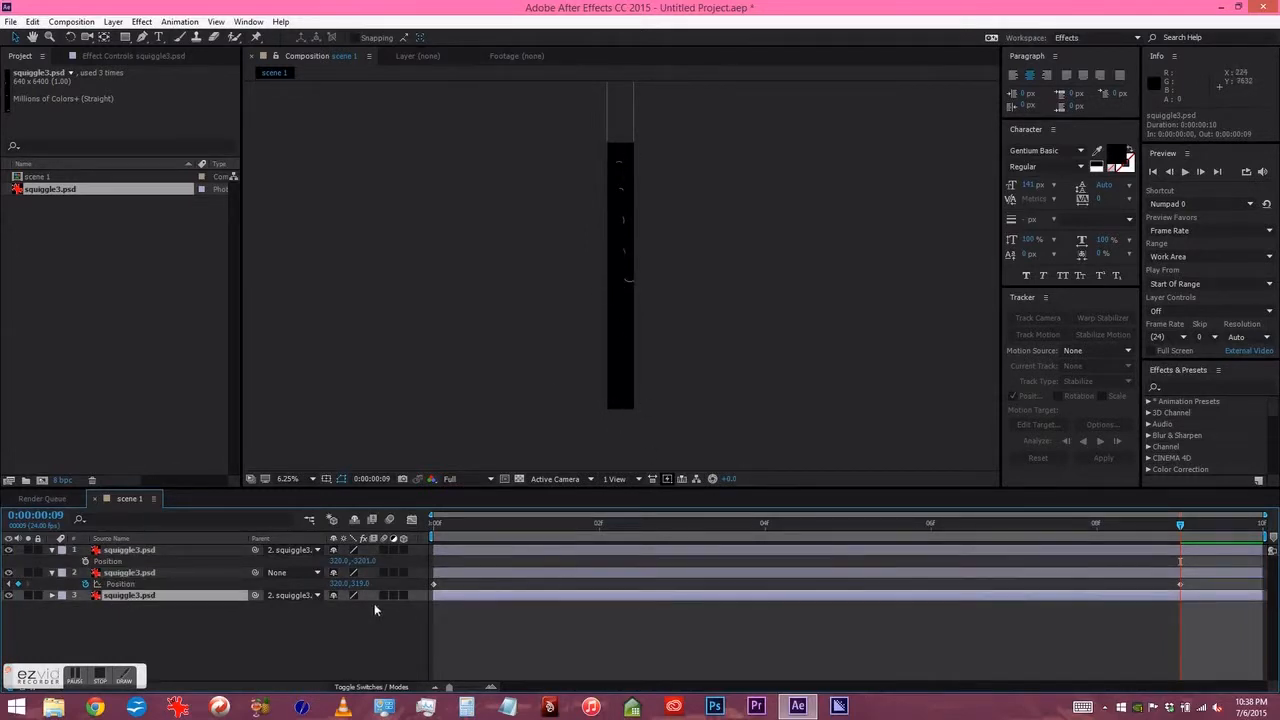
pyautogui.press('p')
# - Try vertical position values of 3201 and 0 for layer 3, and undo them
pyautogui.click(360, 606)
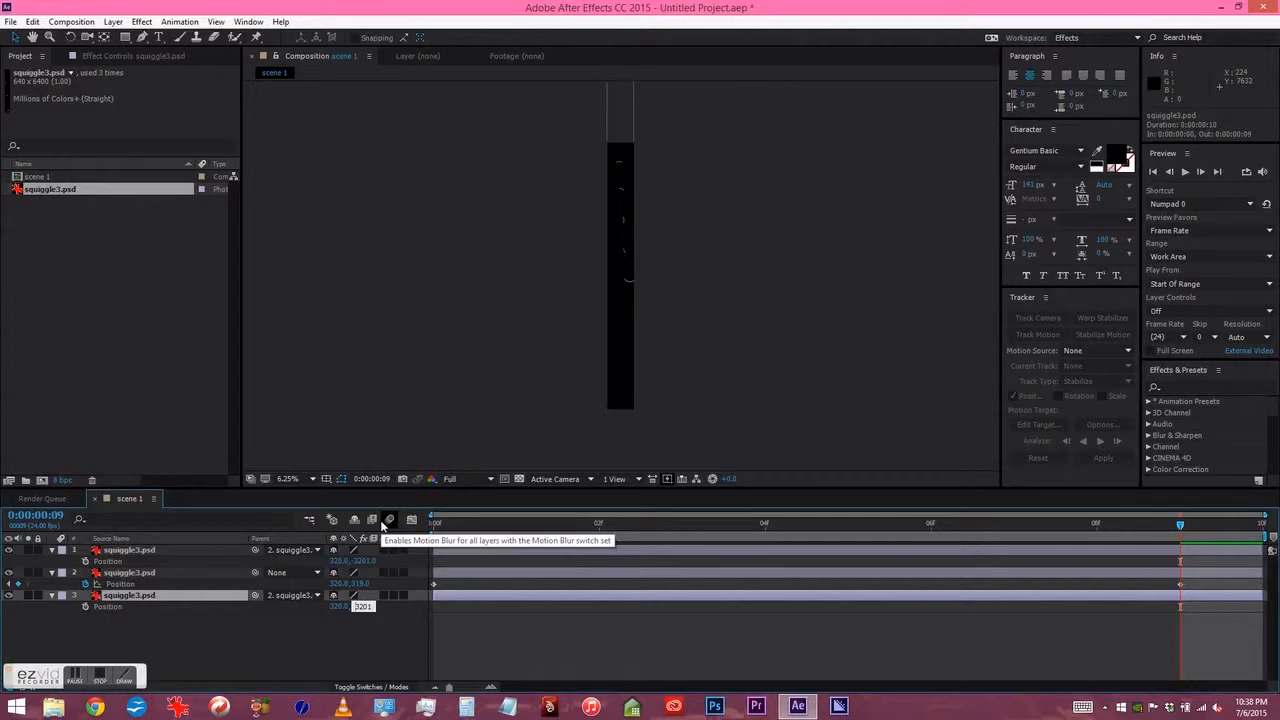
pyautogui.write('3201')
pyautogui.press('Return')
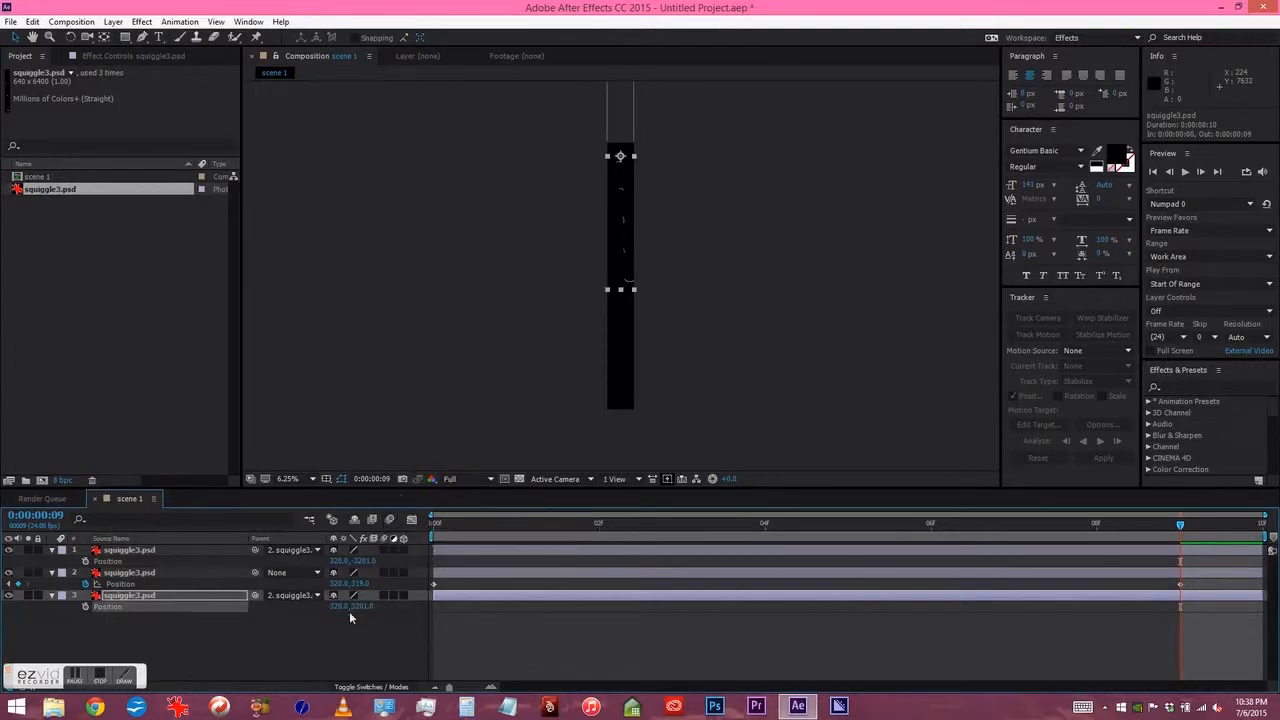
pyautogui.click(360, 607)
pyautogui.write('0')
pyautogui.press('Return')
pyautogui.hotkey('ctrl', 'z')
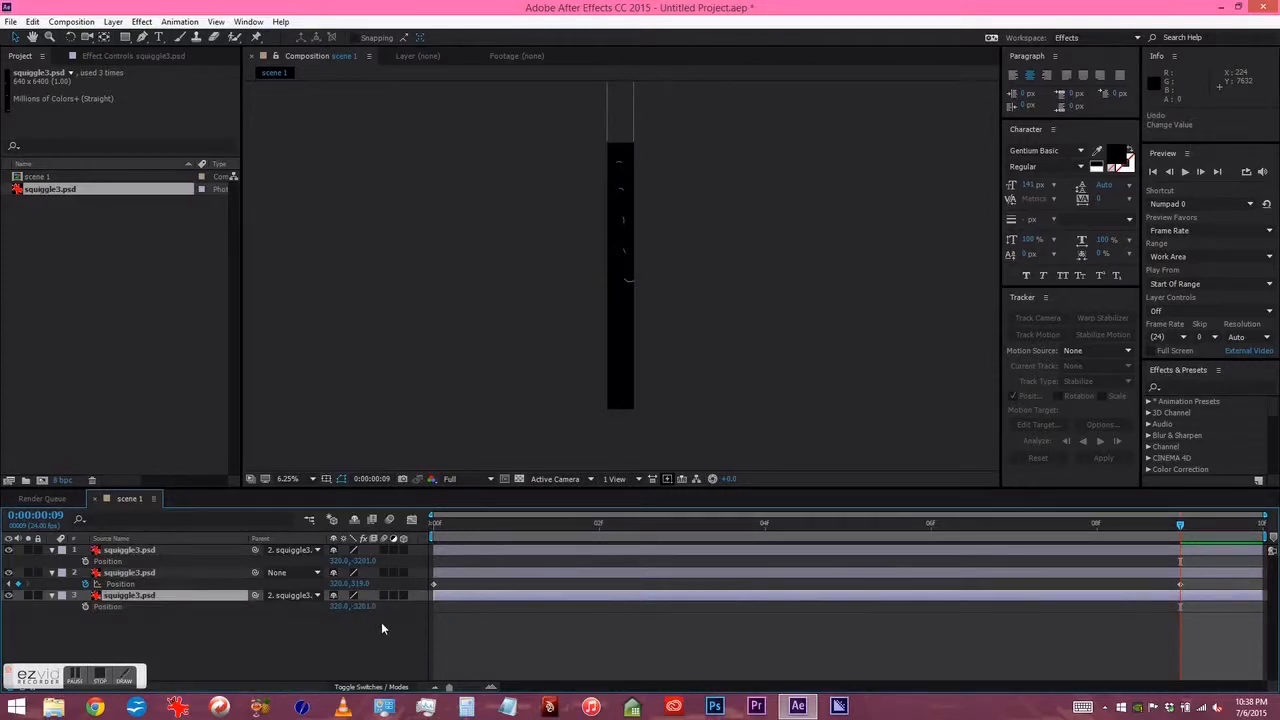
# - Move layer 3 below layer 2 by raising its vertical position through 3000 and 6000 to about 9584
pyautogui.moveTo(362, 607); pyautogui.dragTo(1151, 532)
pyautogui.moveTo(362, 607); pyautogui.dragTo(790, 645)
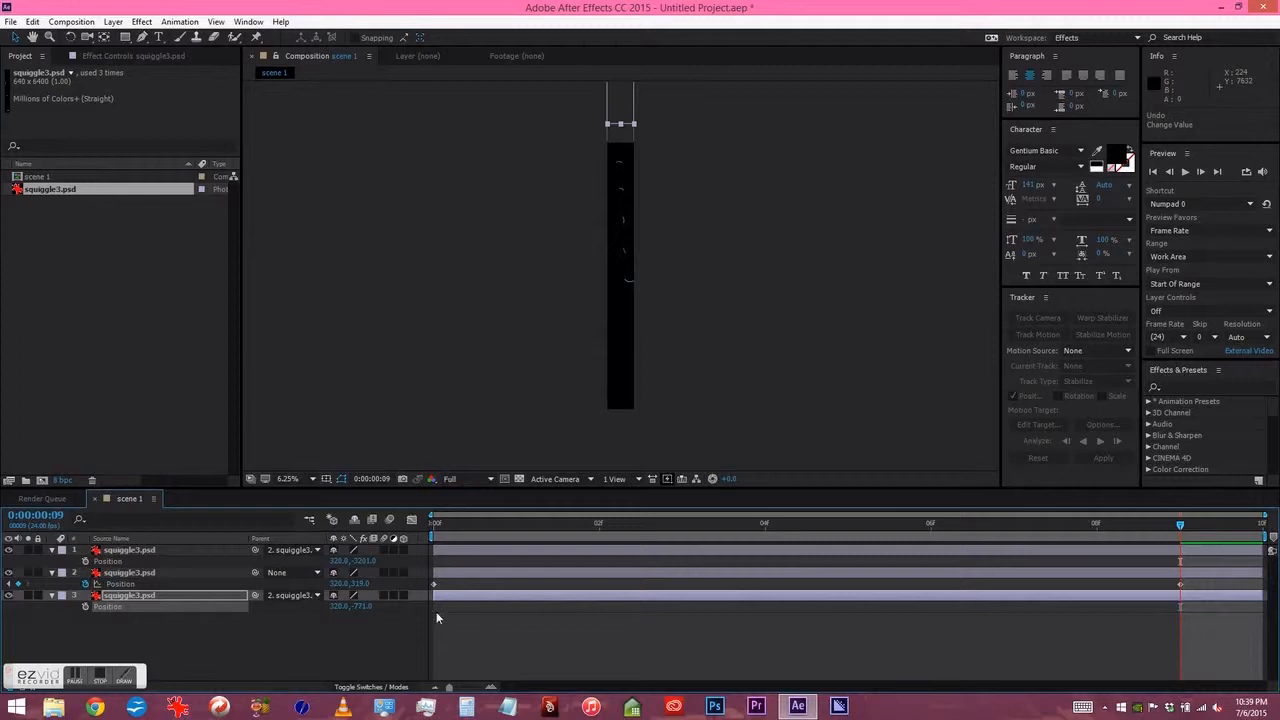
pyautogui.write('3000')
pyautogui.press('Return')
pyautogui.click(358, 607)
pyautogui.write('6000')
pyautogui.press('Return')
pyautogui.moveTo(355, 606); pyautogui.dragTo(654, 574)
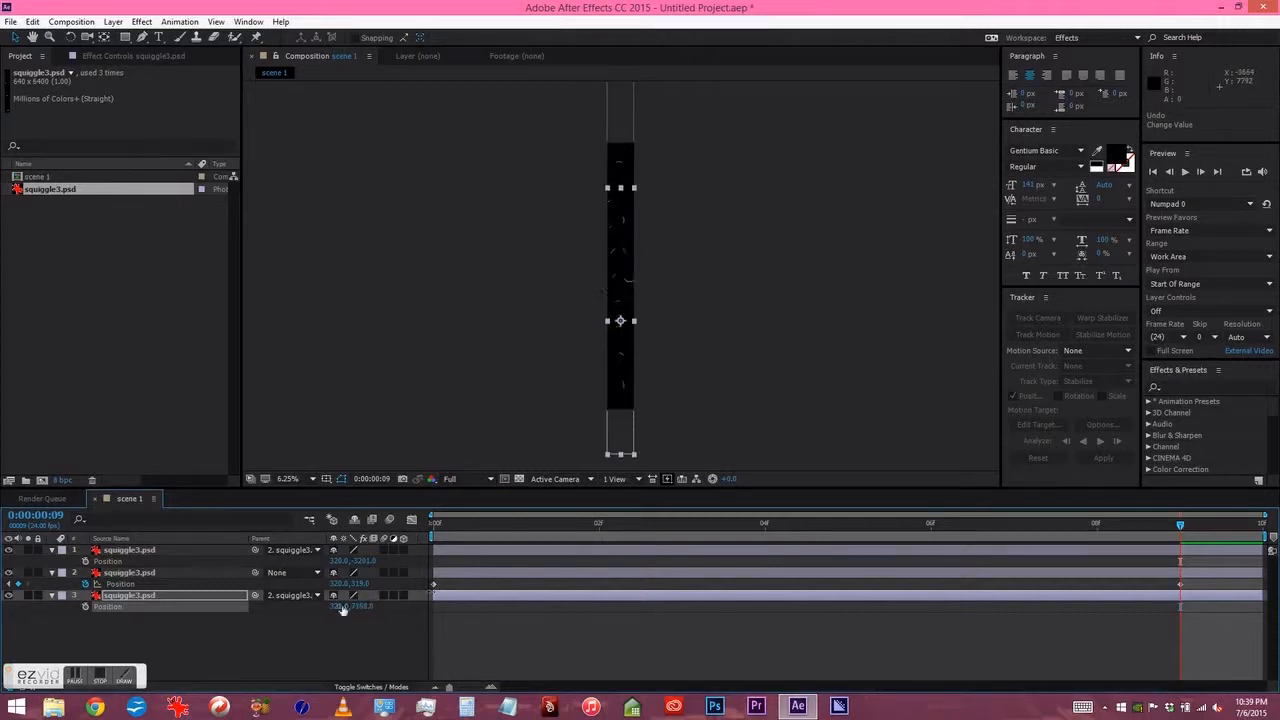
pyautogui.moveTo(355, 606); pyautogui.dragTo(1149, 534)
pyautogui.moveTo(357, 606); pyautogui.dragTo(1106, 625)
# - Fine-tune layer 3's vertical position to 9601 so its upper edge meets the lower edge of layer 2
pyautogui.scroll(5, 640, 318)
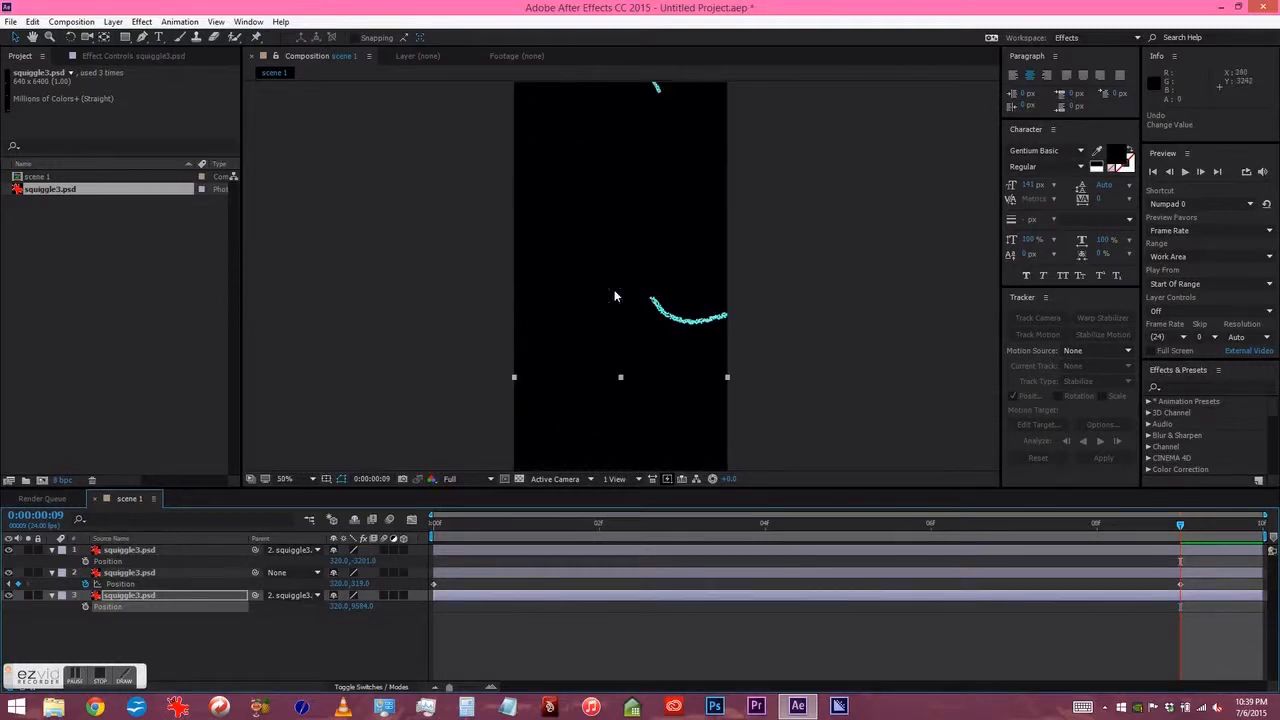
pyautogui.moveTo(626, 317)
pyautogui.mouseDown()
pyautogui.moveTo(663, 106)
pyautogui.moveTo(663, 126)
pyautogui.mouseUp()
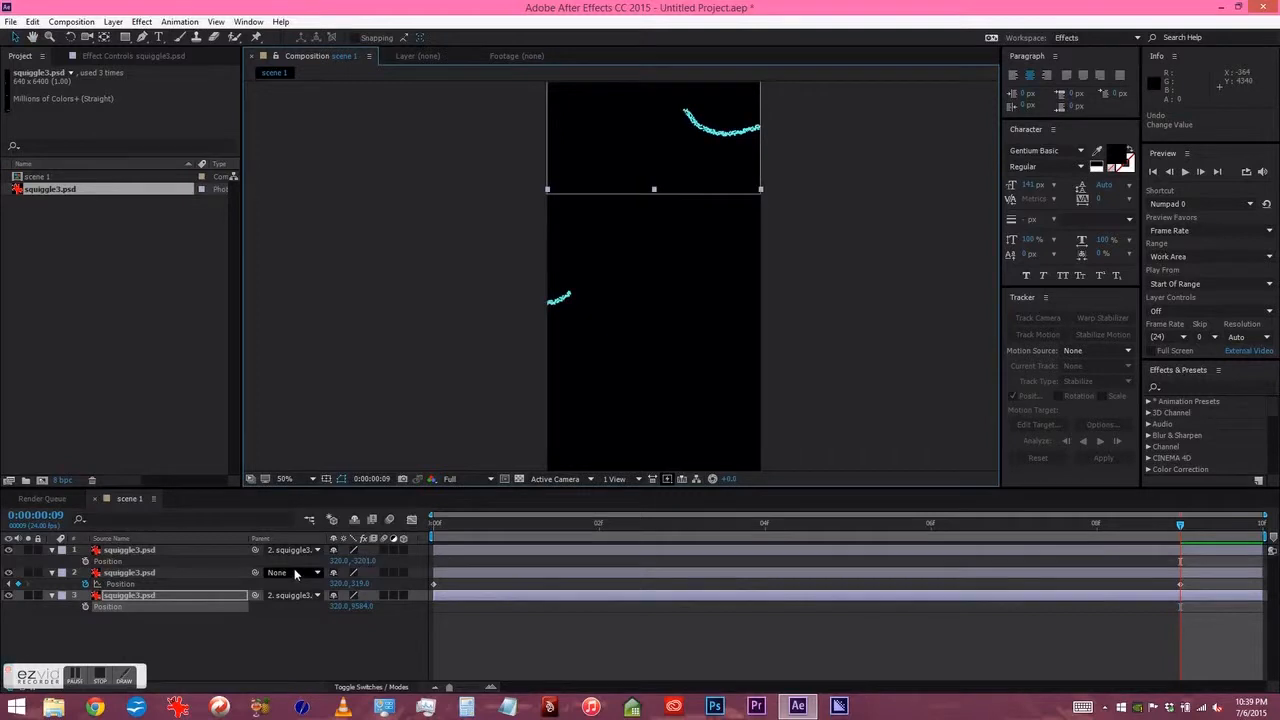
pyautogui.moveTo(367, 611); pyautogui.dragTo(386, 608)
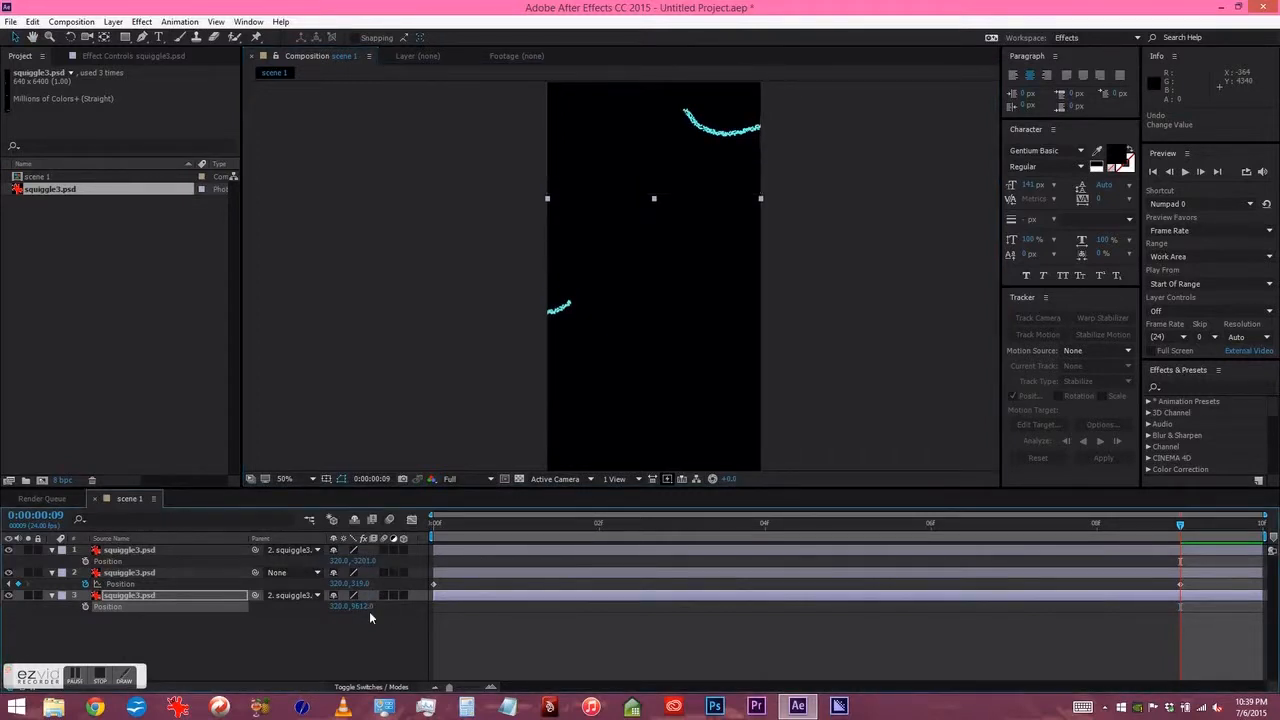
pyautogui.moveTo(367, 608); pyautogui.dragTo(363, 576)
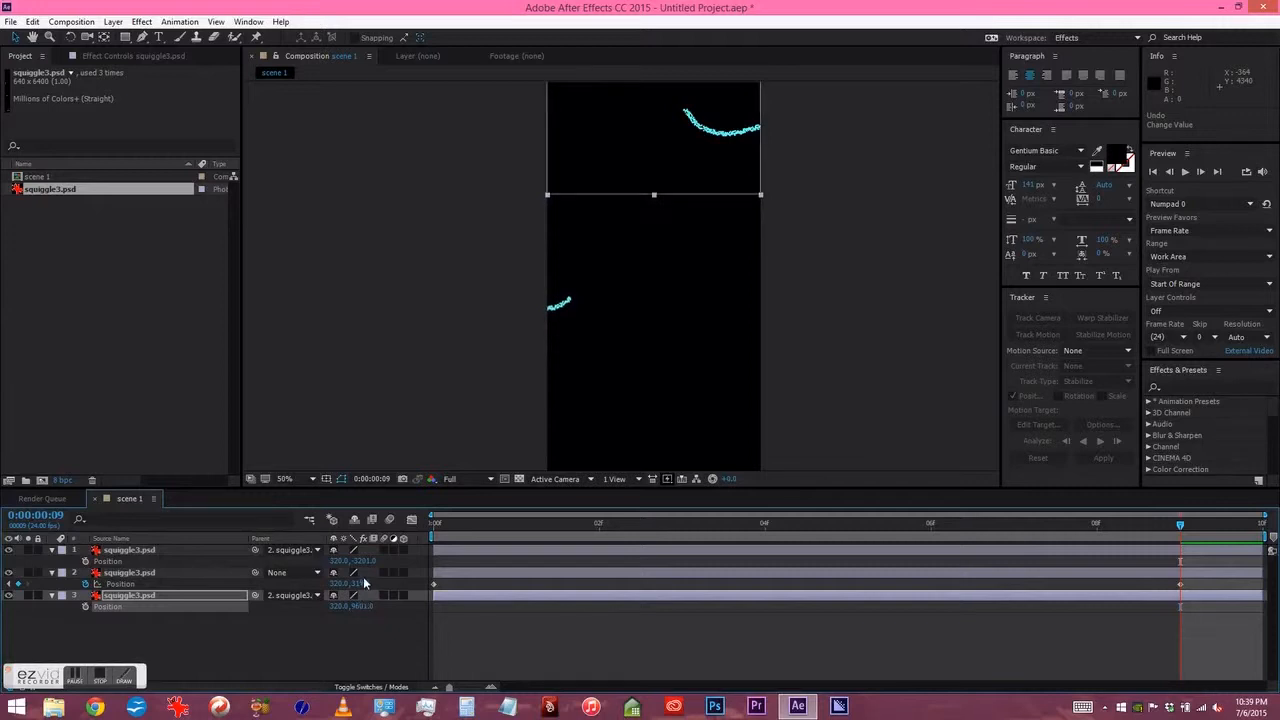
# - Deselect the layers and preview the combined squiggle animation over the whole scene 1 composition
pyautogui.scroll(-6, 722, 336)
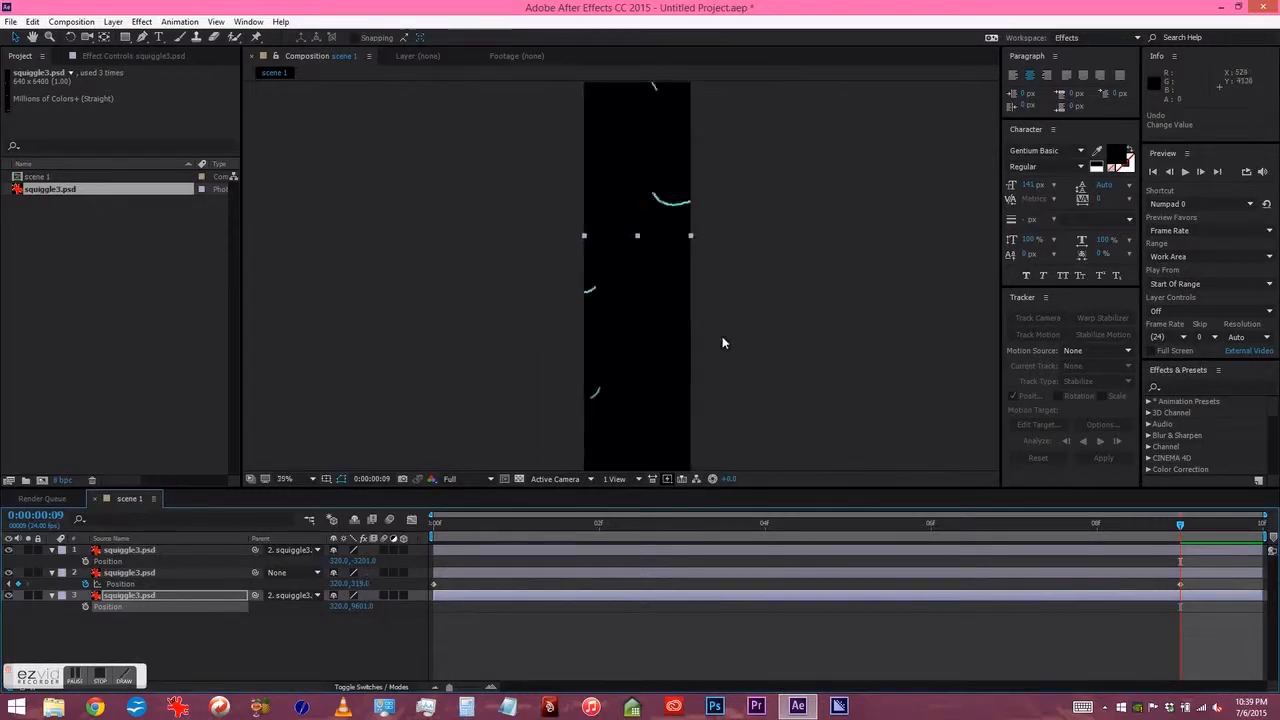
pyautogui.click(658, 298)
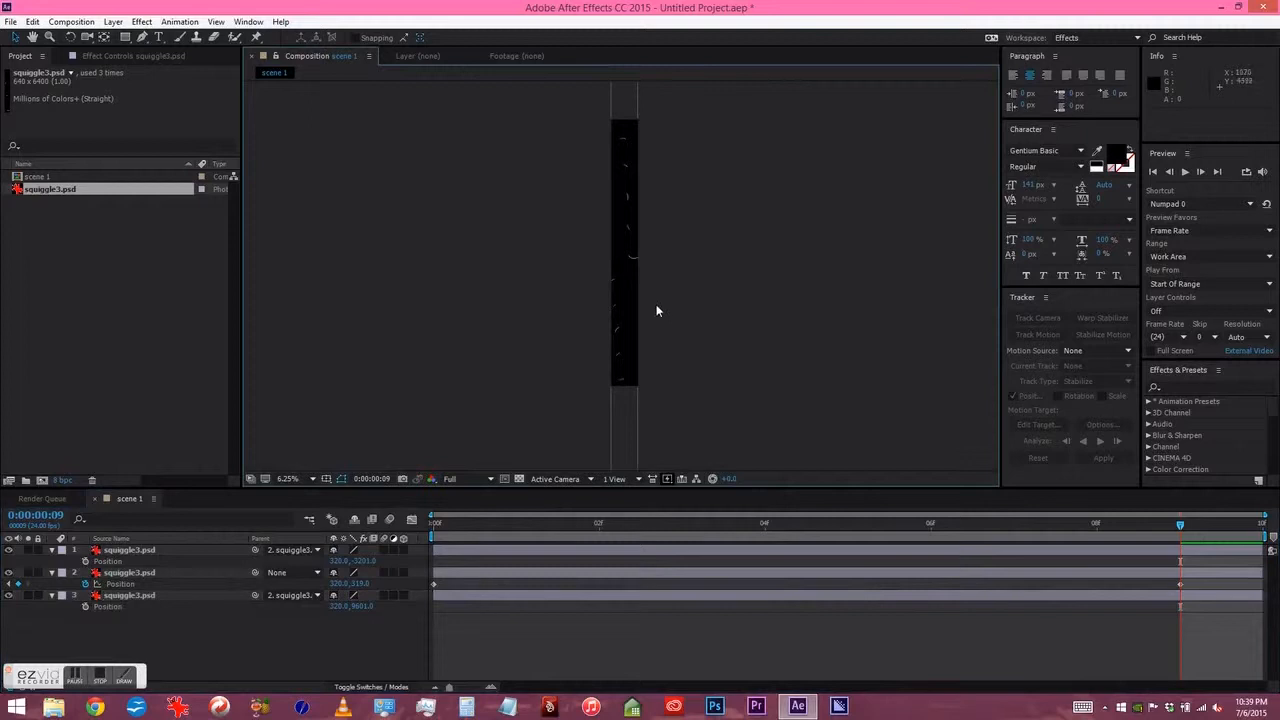
pyautogui.moveTo(666, 282); pyautogui.dragTo(668, 305)
pyautogui.scroll(1, 668, 306)
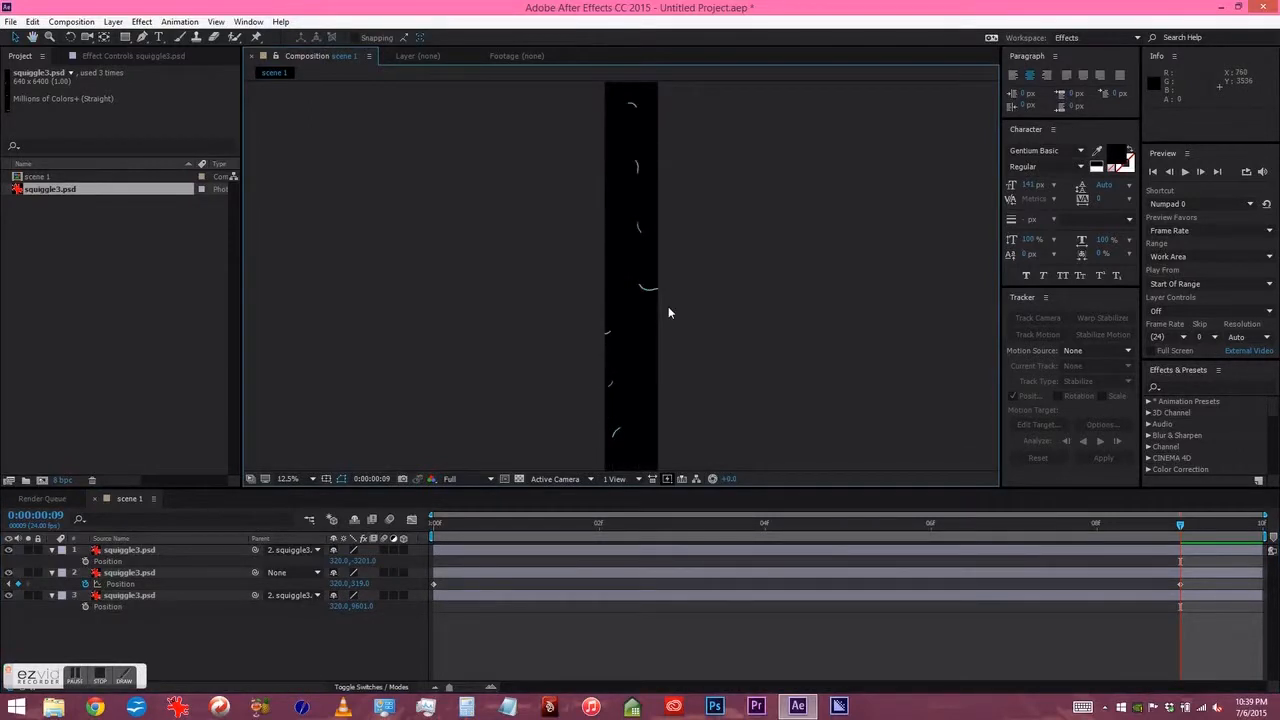
pyautogui.press('space')
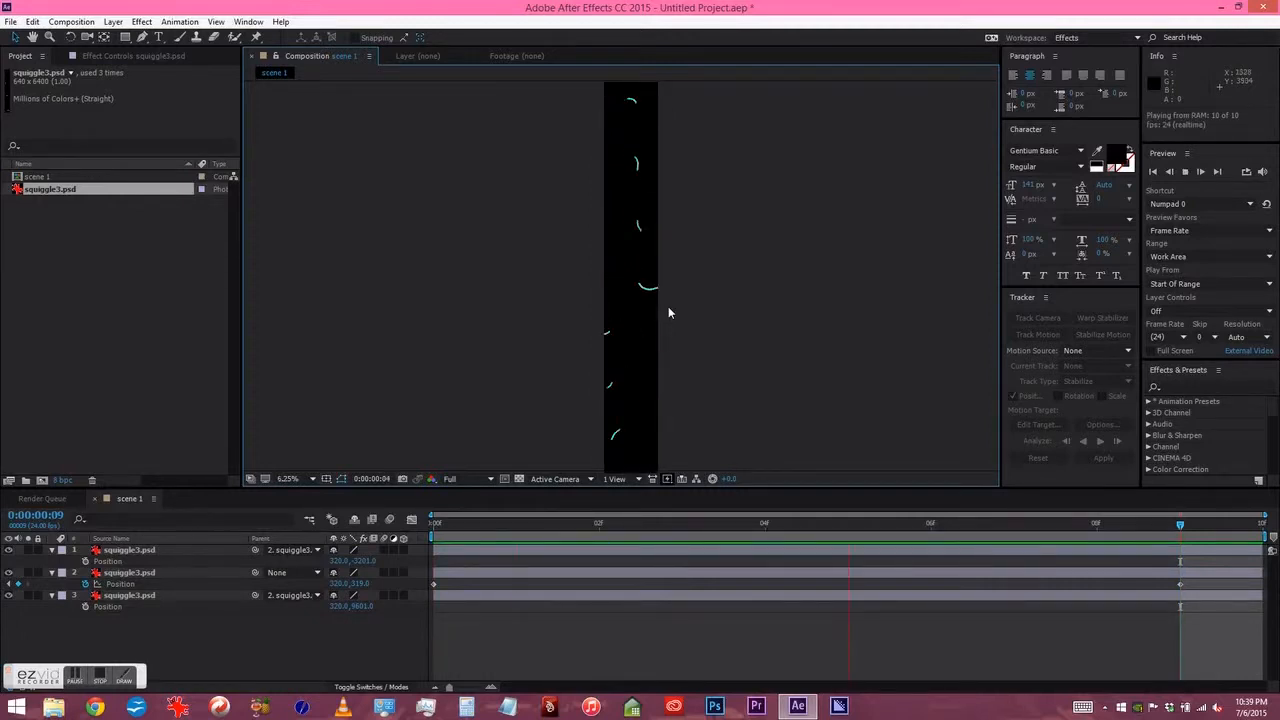
pyautogui.scroll(-1, 668, 306)
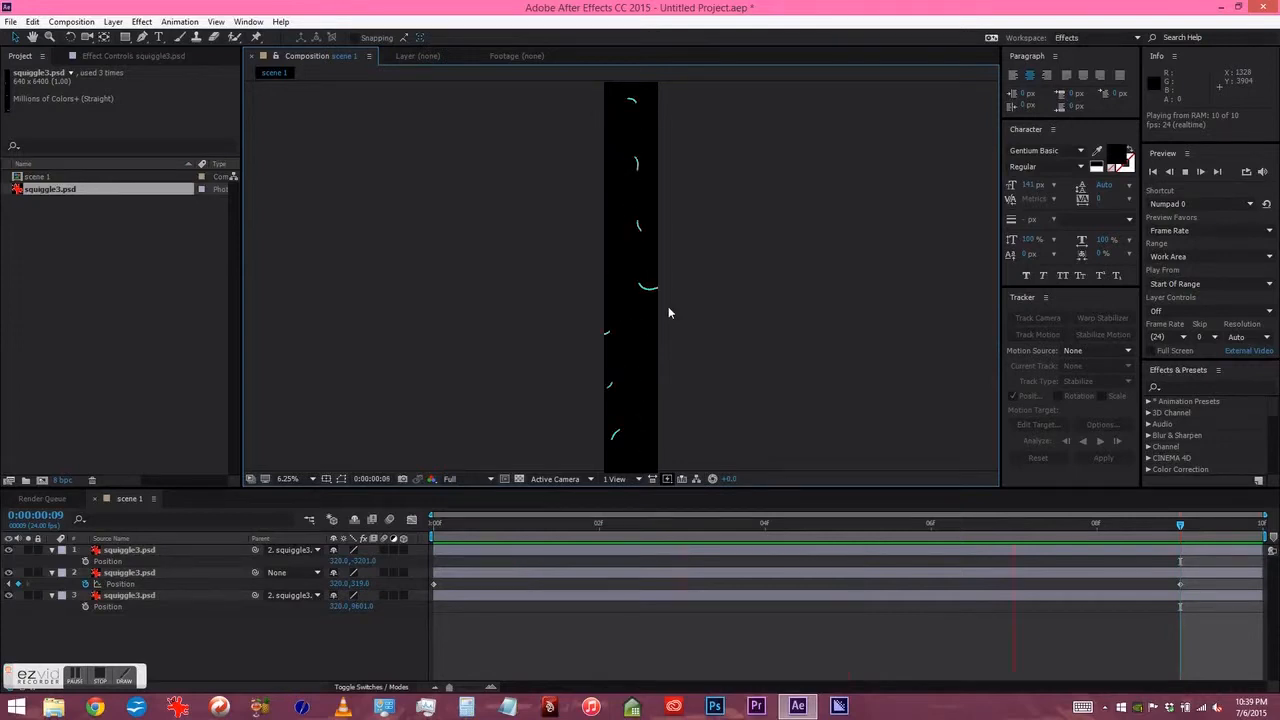
pyautogui.press('space')
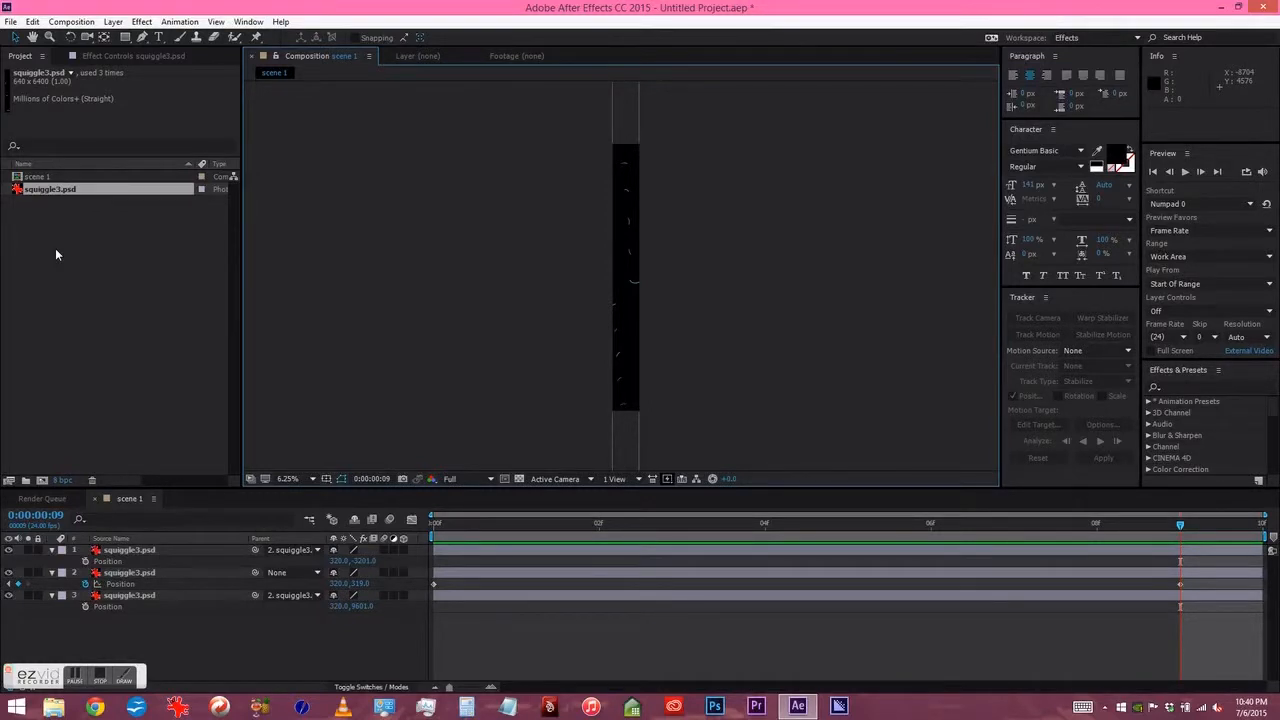
# - Create a new composition from scene 1, nesting it as a layer
pyautogui.click(140, 502)
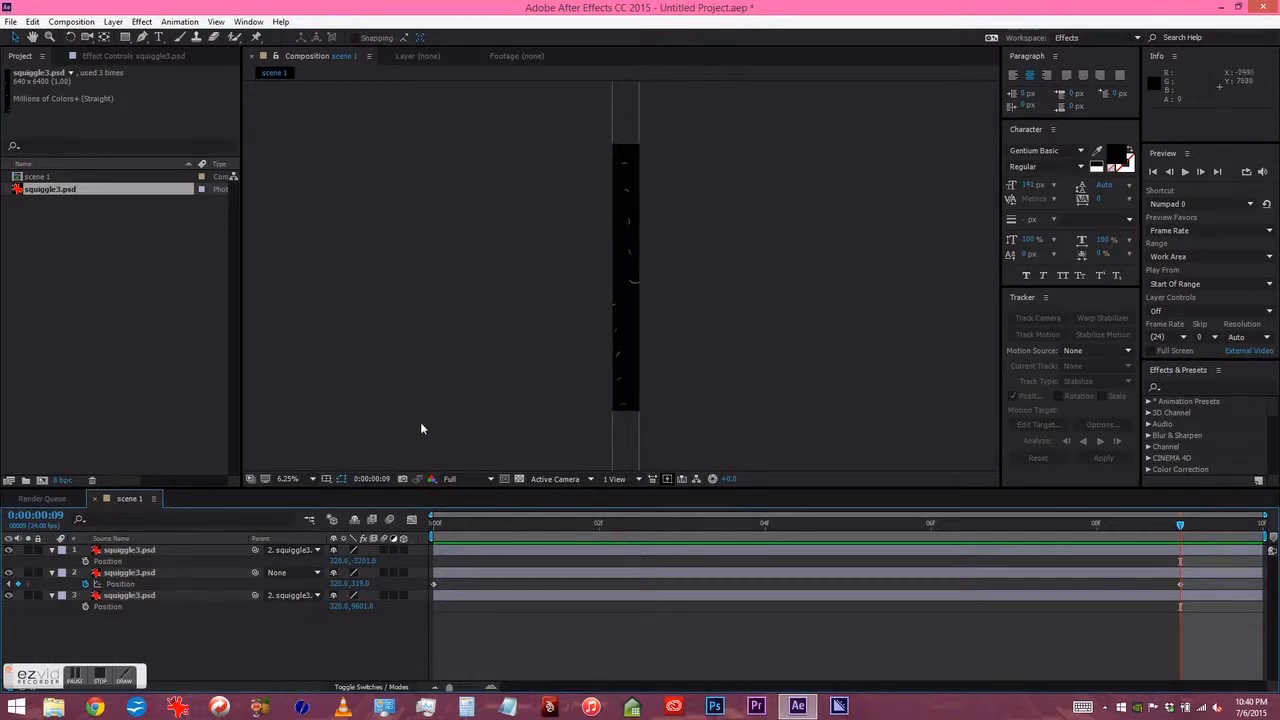
pyautogui.click(128, 328)
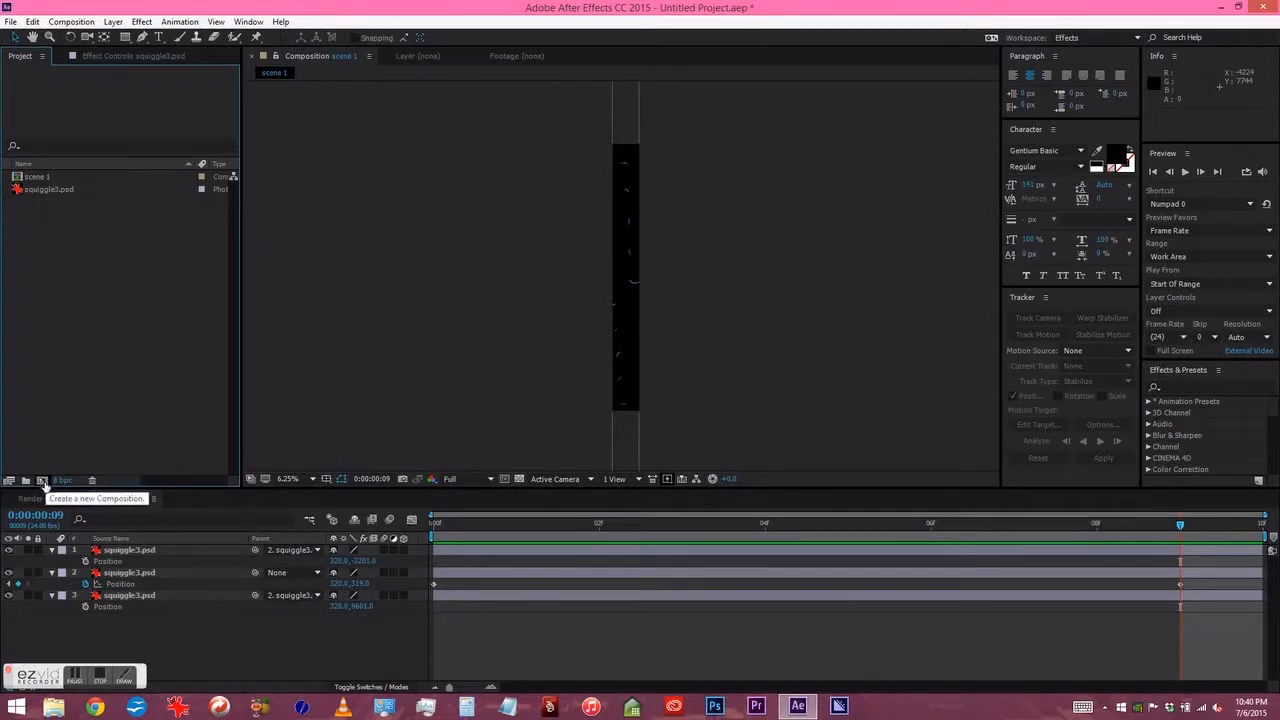
pyautogui.click(17, 180)
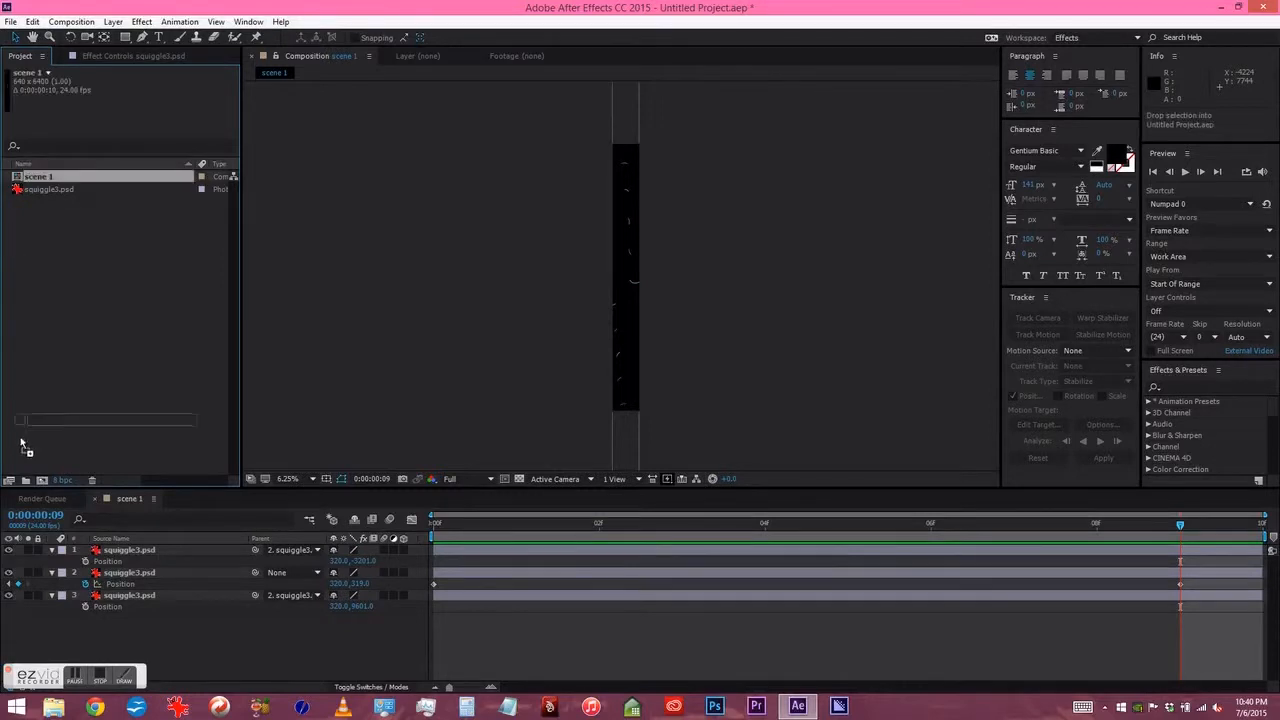
pyautogui.moveTo(43, 484); pyautogui.dragTo(43, 484)
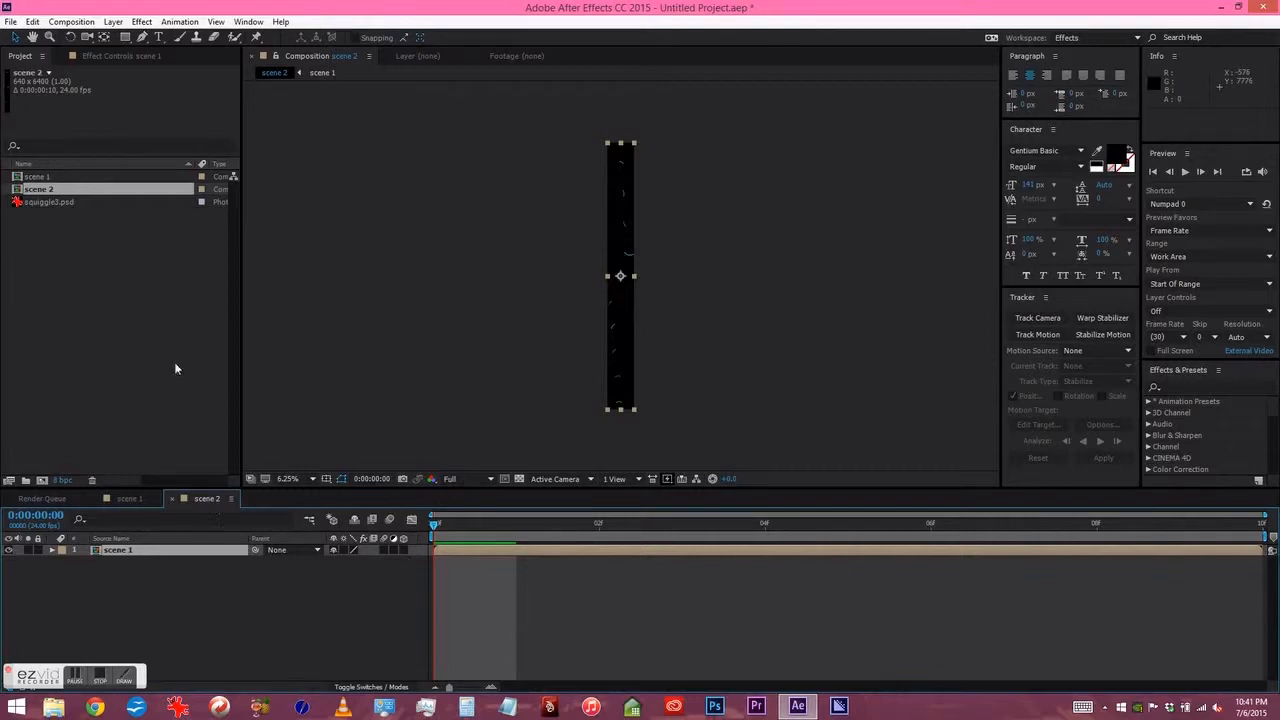
# - Set the duration of the scene 2 composition to 0:00:05:00
pyautogui.click(72, 21)
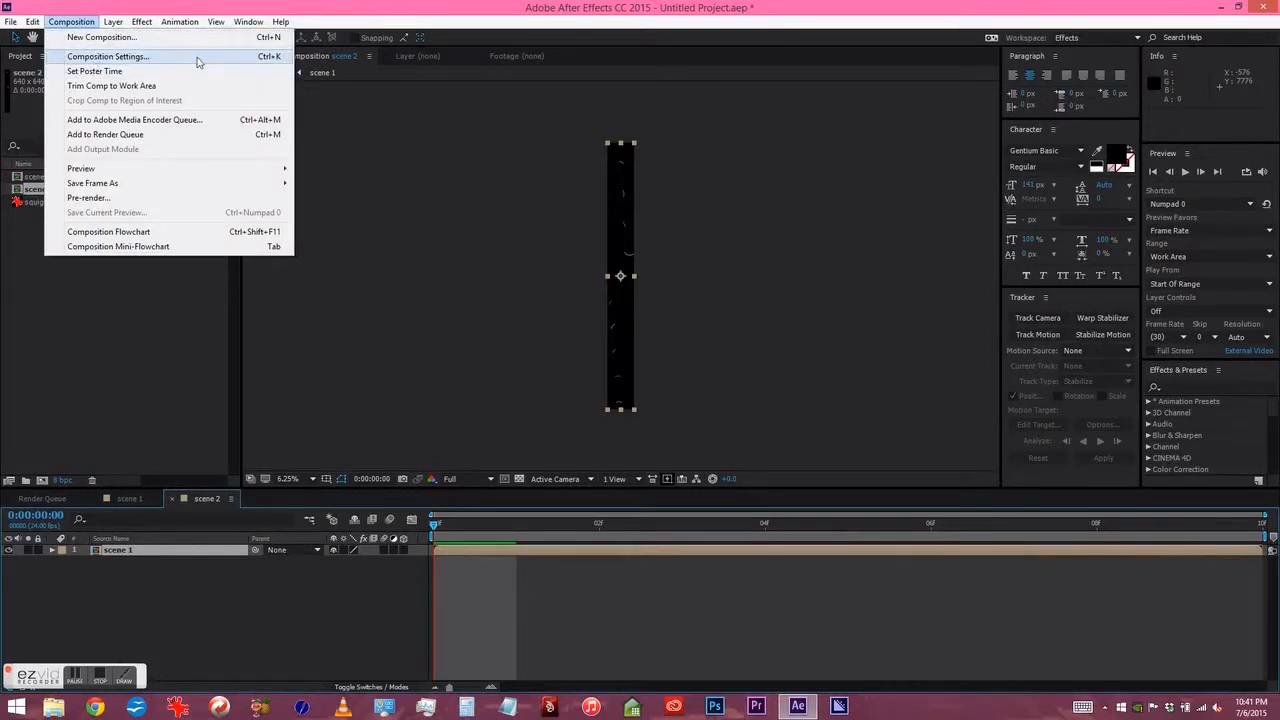
pyautogui.click(274, 60)
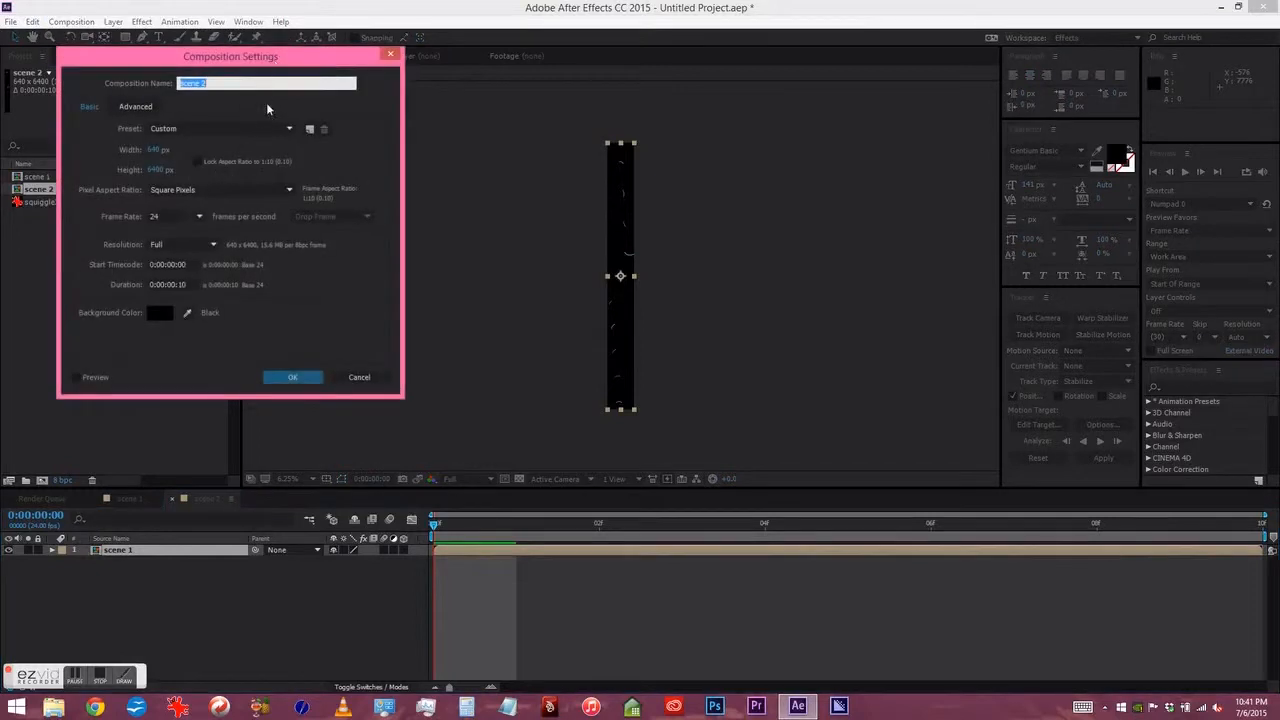
pyautogui.click(173, 284)
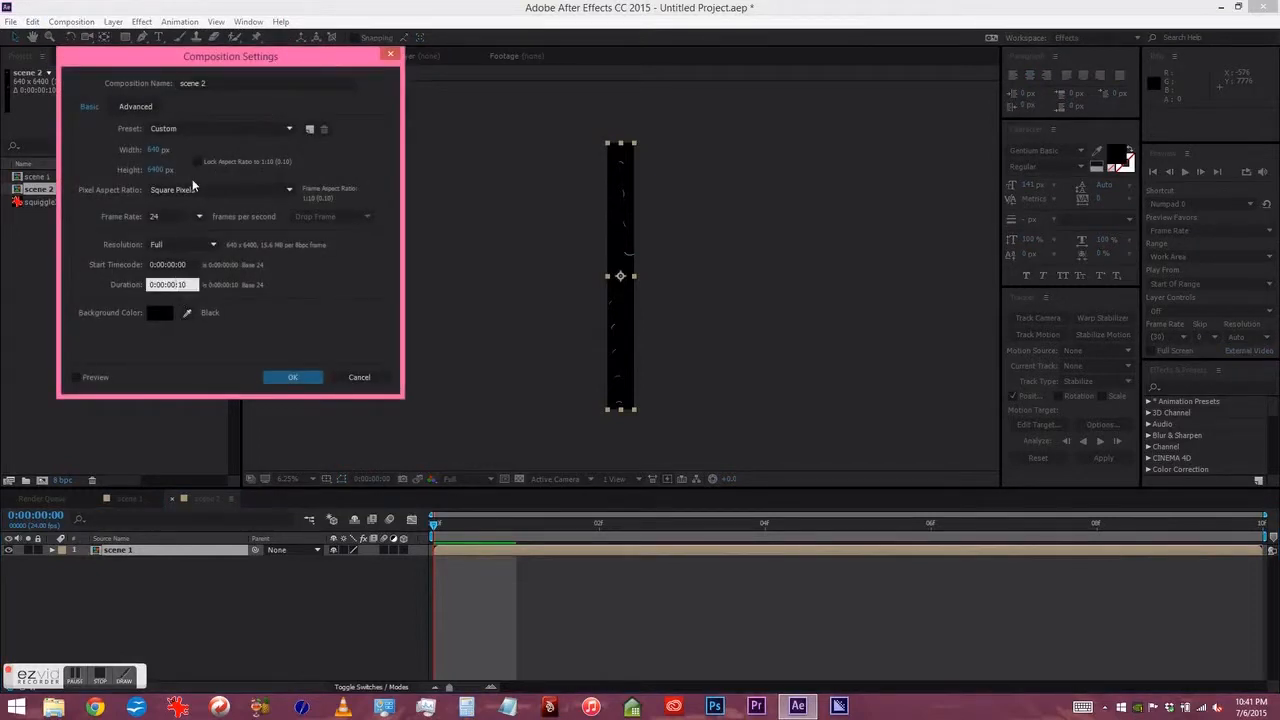
pyautogui.press('BackSpace')
pyautogui.press('BackSpace')
pyautogui.write('5')
pyautogui.press('Right')
pyautogui.press('Right')
pyautogui.press('Right')
pyautogui.press('Return')
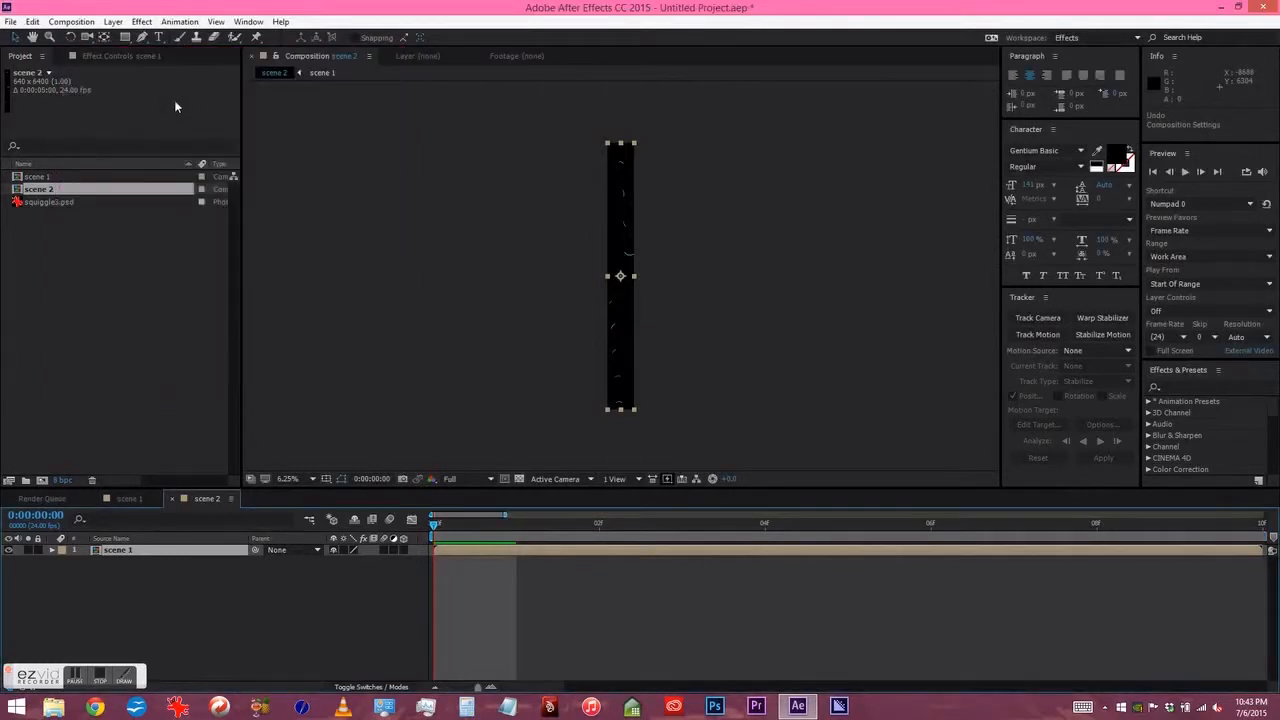
# - Duplicate the scene 1 layer in scene 2 until there are 12 copies, enough to fill the five-second timeline
pyautogui.click(431, 687)
pyautogui.click(86, 586)
pyautogui.click(94, 551)
pyautogui.hotkey('ctrl', 'd')
pyautogui.hotkey('ctrl', 'd')
pyautogui.hotkey('ctrl', 'd')
pyautogui.hotkey('ctrl', 'd')
pyautogui.hotkey('ctrl', 'd')
pyautogui.hotkey('ctrl', 'd')
pyautogui.hotkey('ctrl', 'd')
pyautogui.hotkey('ctrl', 'd')
pyautogui.hotkey('ctrl', 'd')
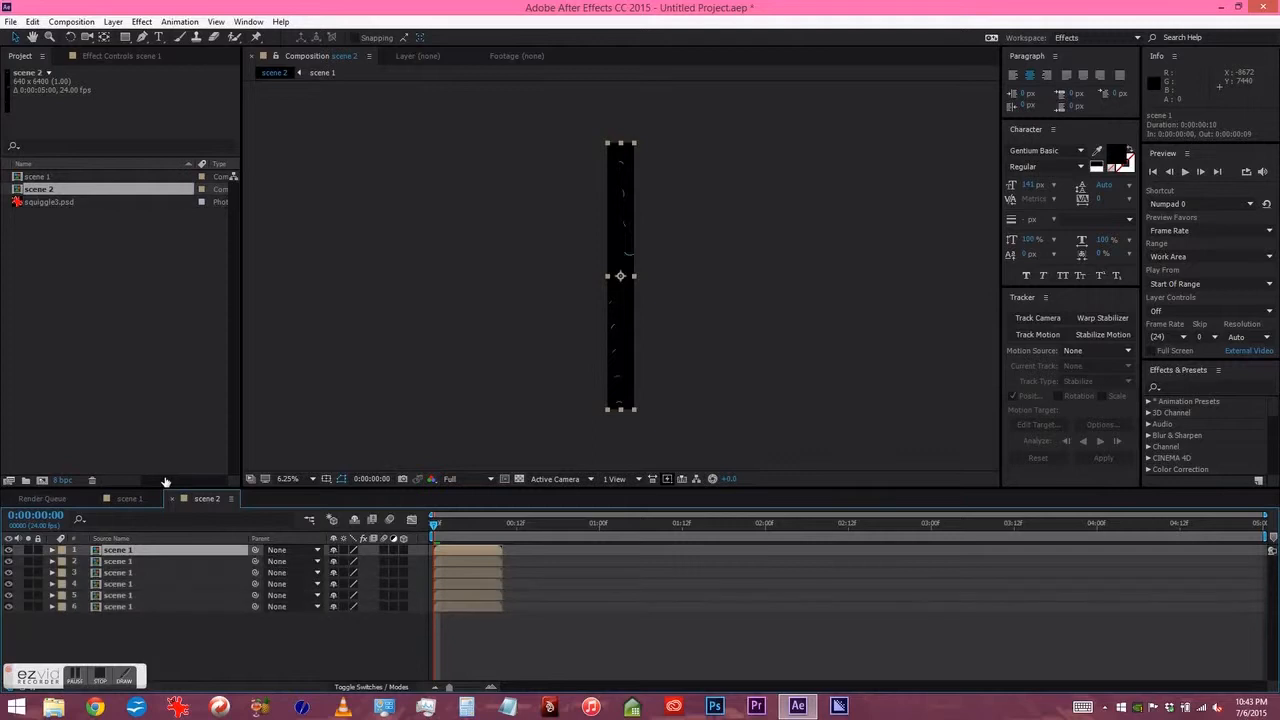
pyautogui.hotkey('ctrl', 'd')
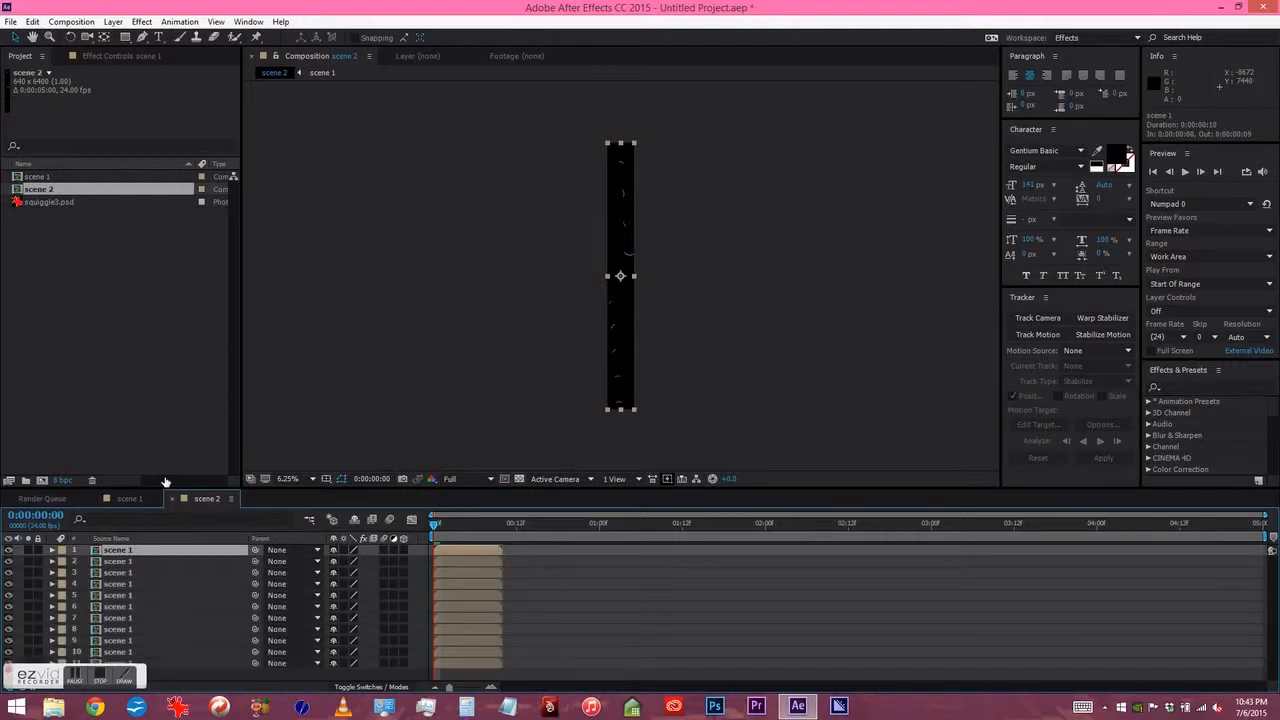
pyautogui.hotkey('ctrl', 'd')
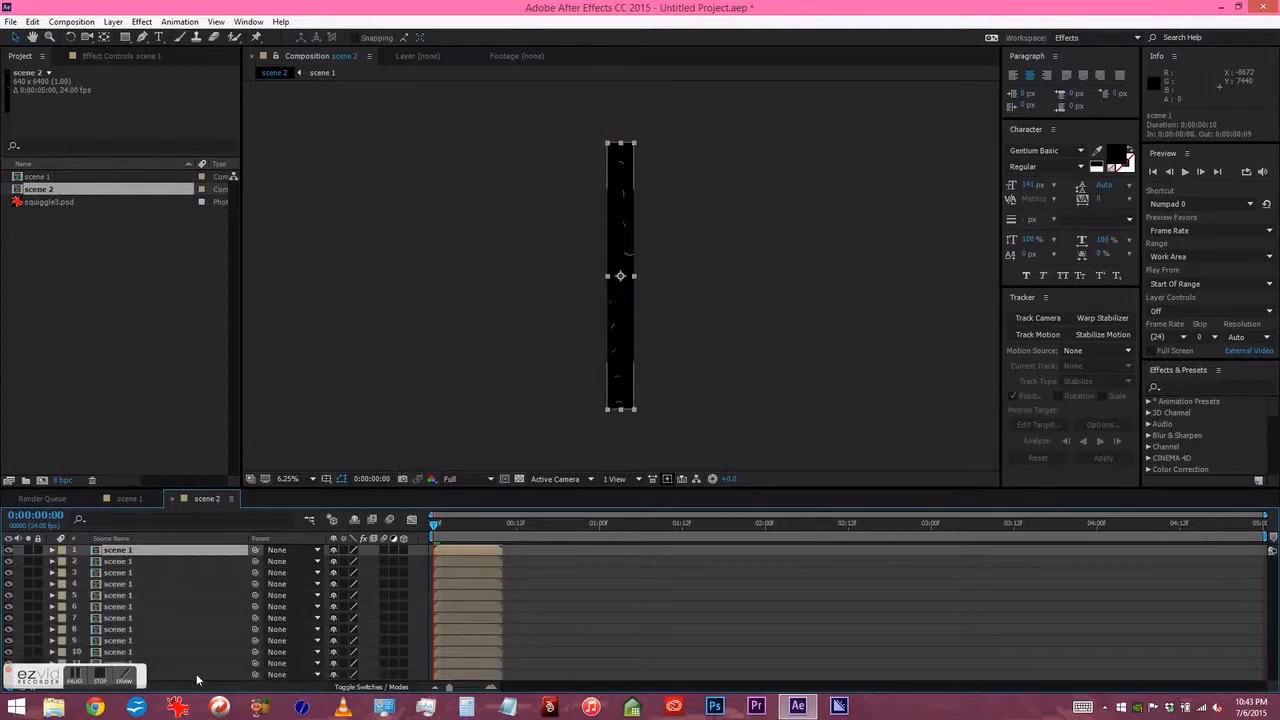
# - Select all 12 scene 1 layers and sequence them end to end with Sequence Layers, without overlap
pyautogui.click(199, 675)
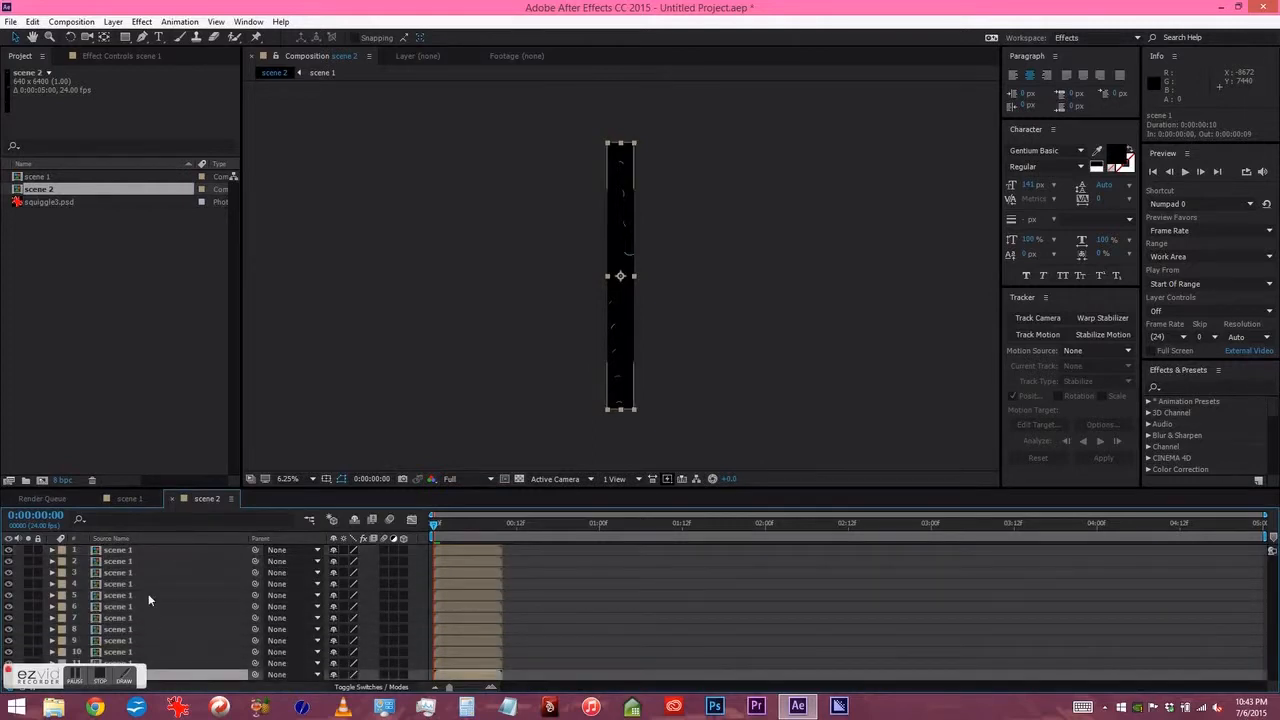
pyautogui.click(120, 552)
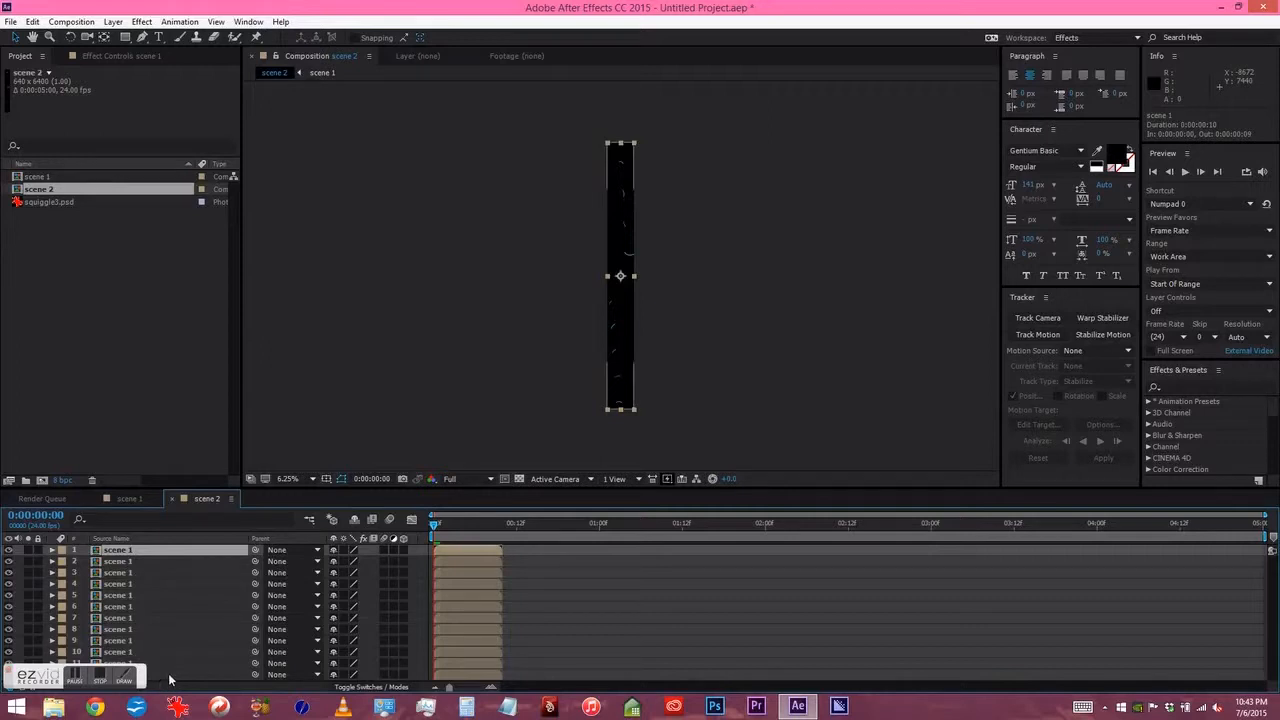
pyautogui.click(88, 556)
pyautogui.click(131, 551)
pyautogui.keyDown('shift'); pyautogui.click(178, 674); pyautogui.keyUp('shift')
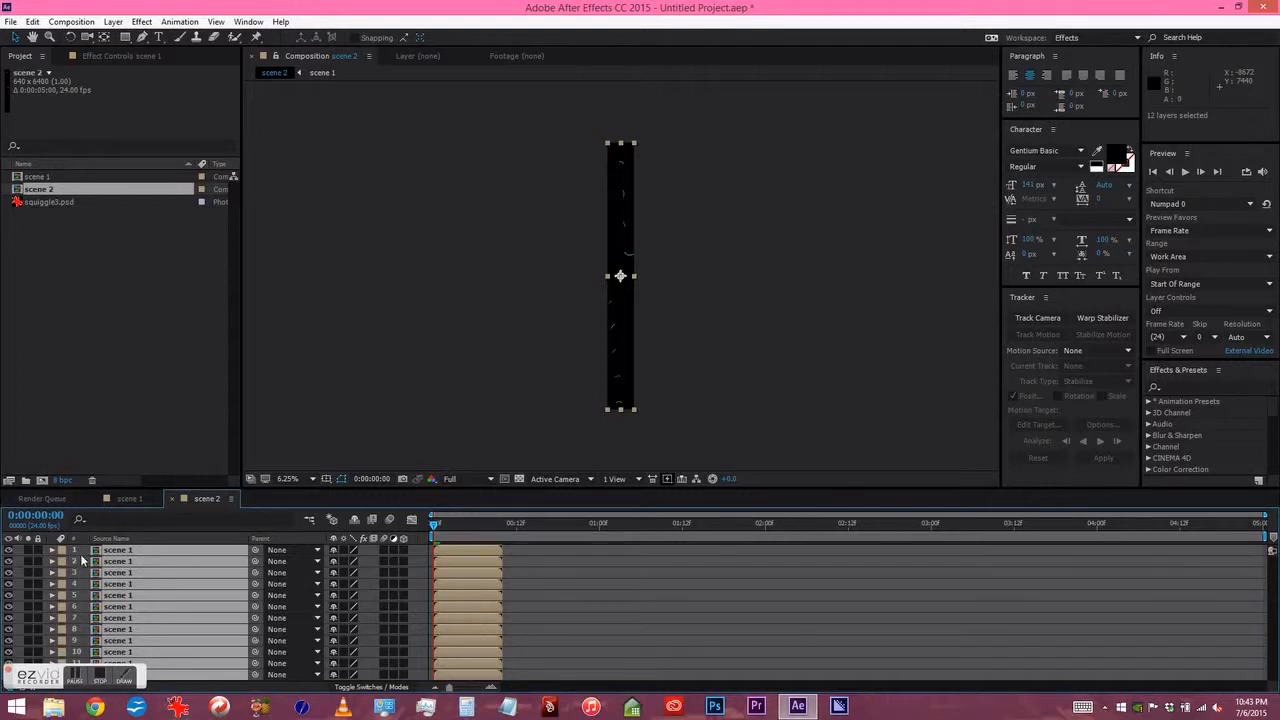
pyautogui.rightClick(127, 552)
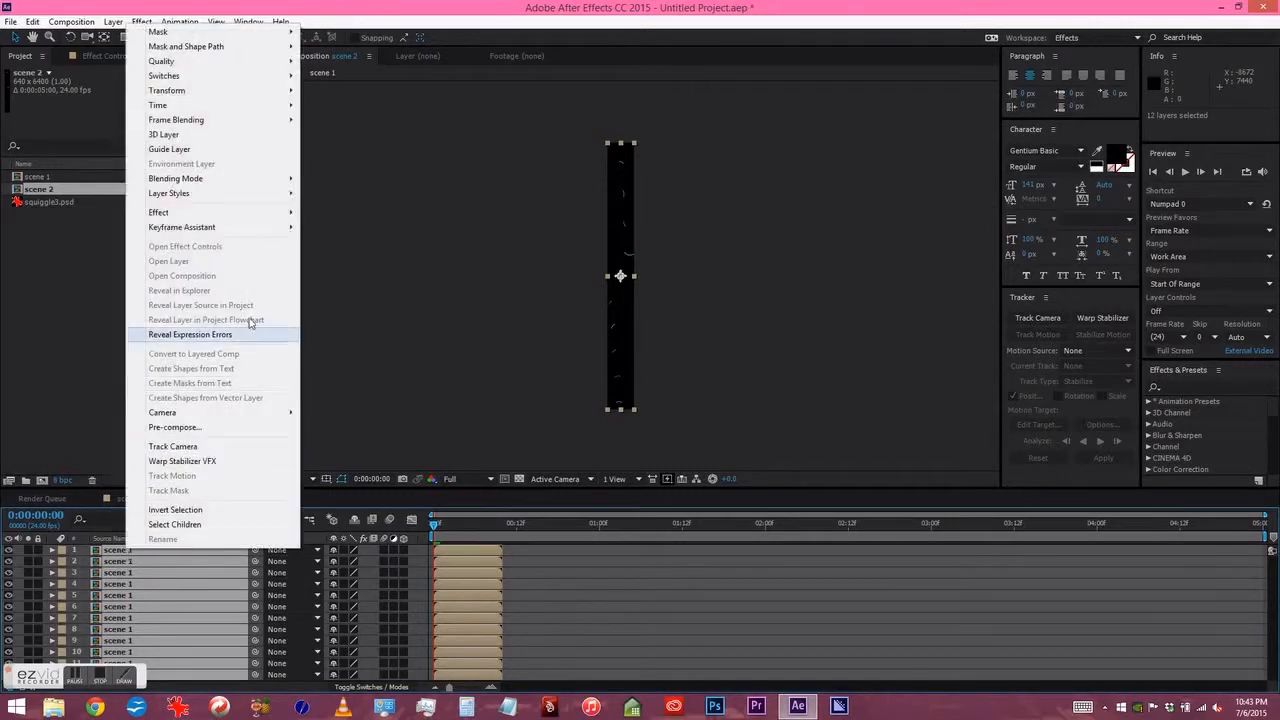
pyautogui.moveTo(255, 229)
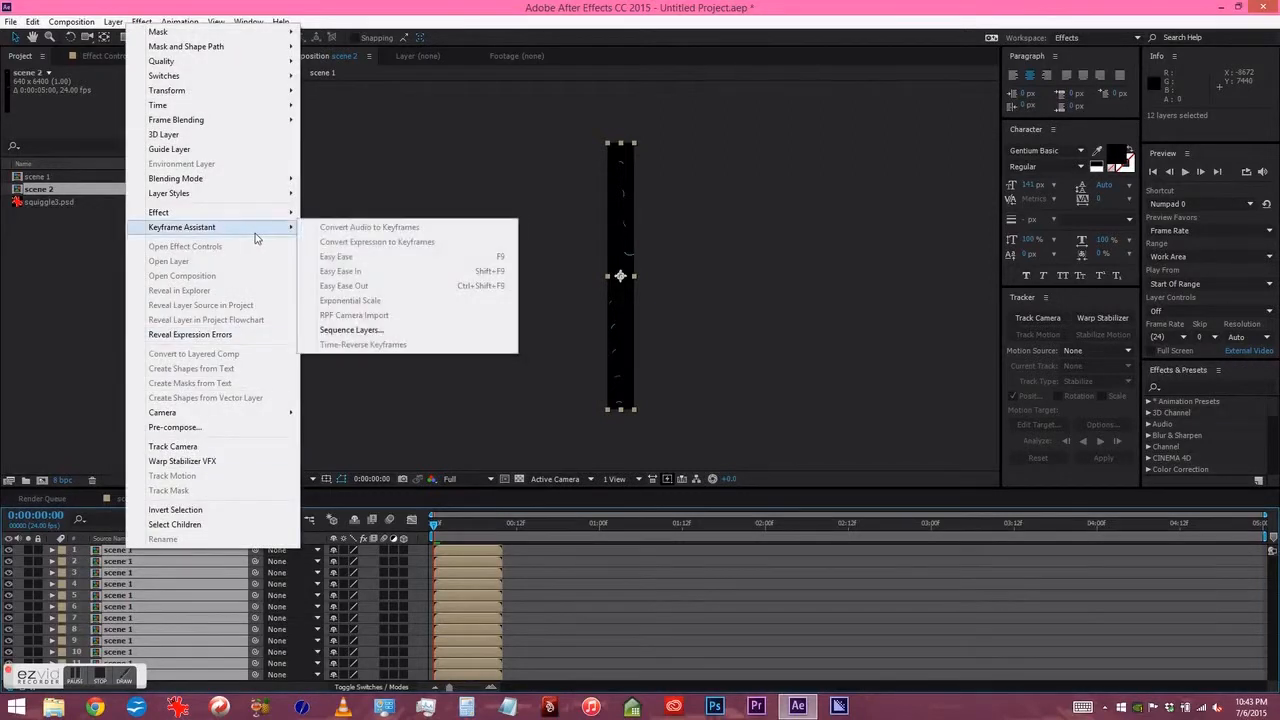
pyautogui.click(392, 330)
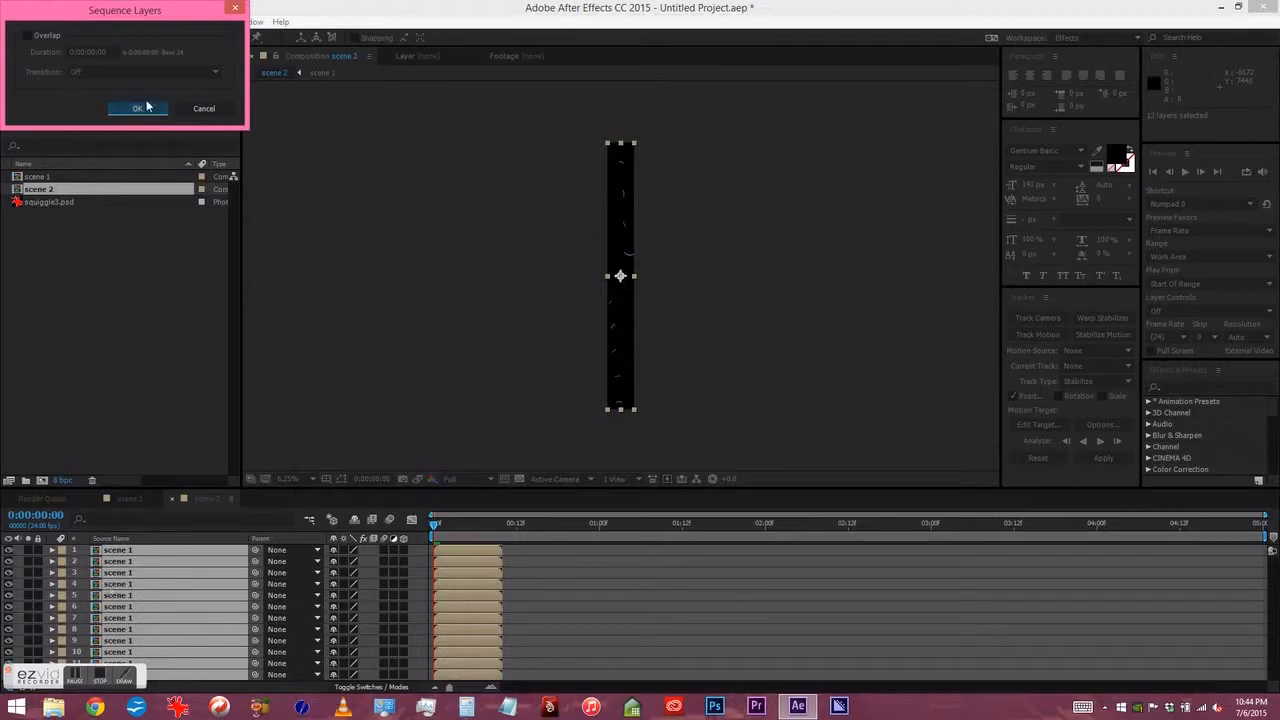
pyautogui.click(45, 37)
pyautogui.click(153, 108)
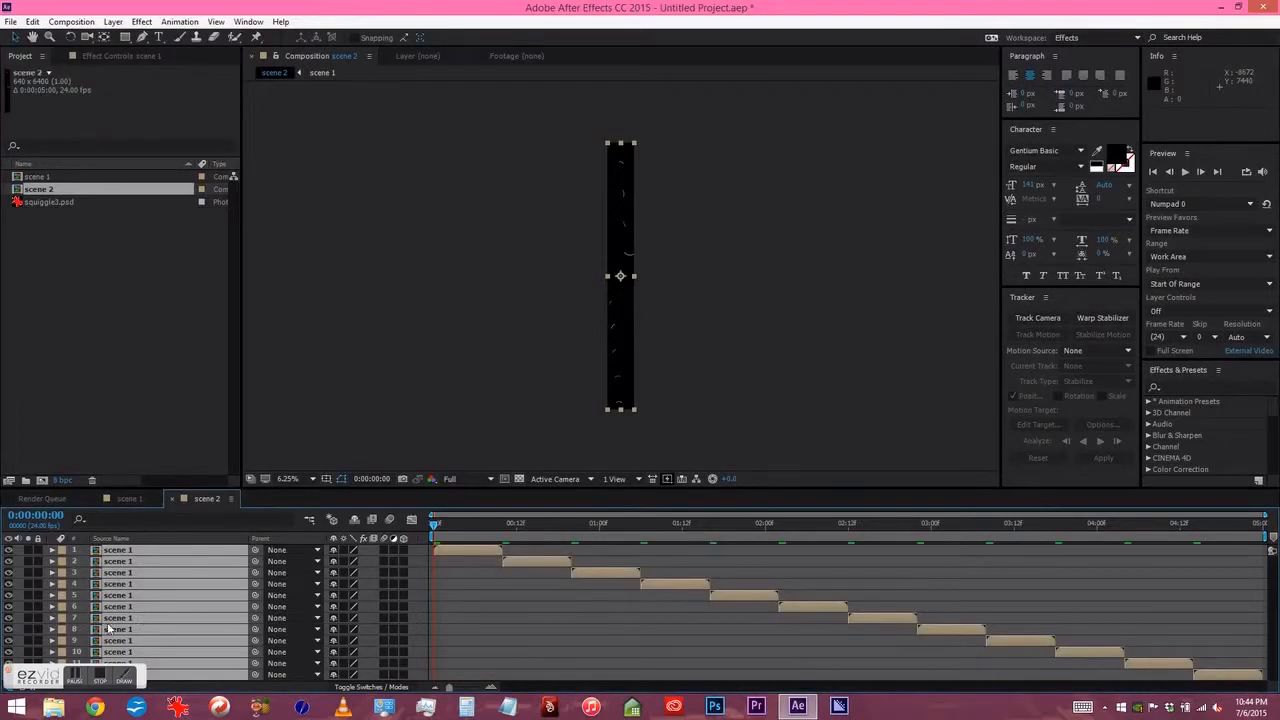
# - Deselect the layers and preview the sequenced animation across the full scene 2 timeline
pyautogui.press('F2')
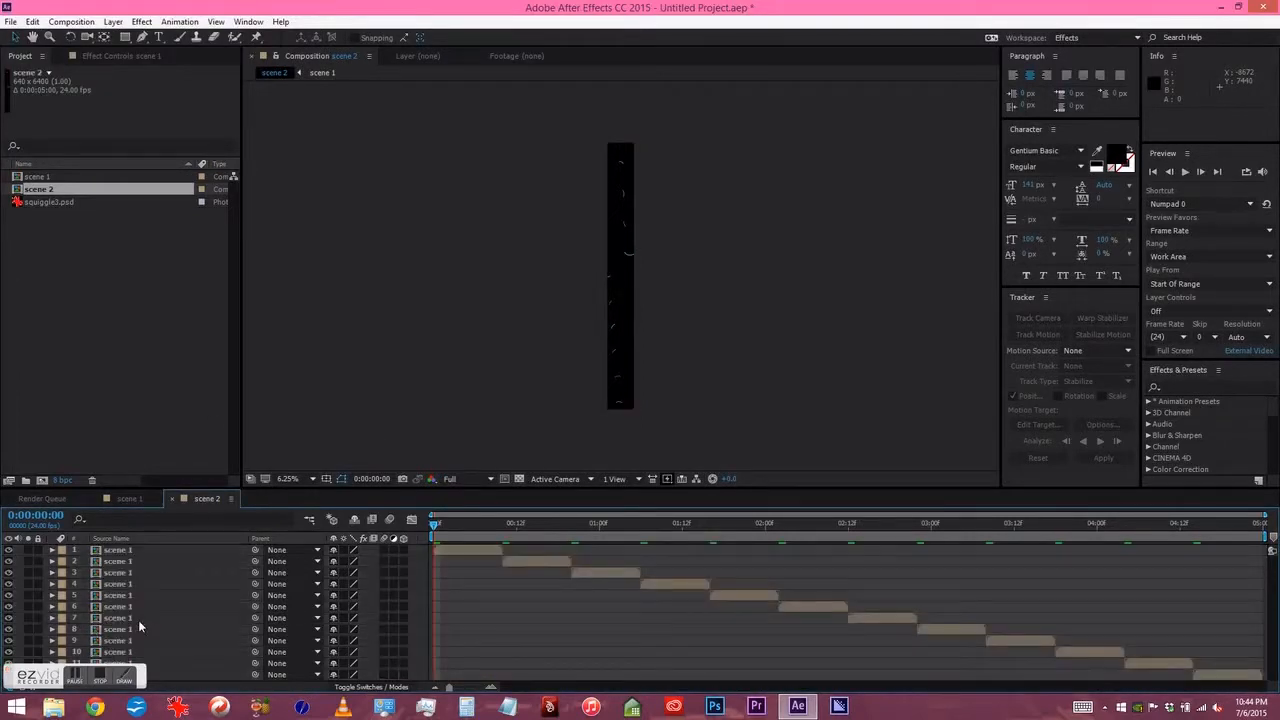
pyautogui.click(177, 675)
pyautogui.moveTo(438, 525); pyautogui.dragTo(342, 498)
pyautogui.press('space')
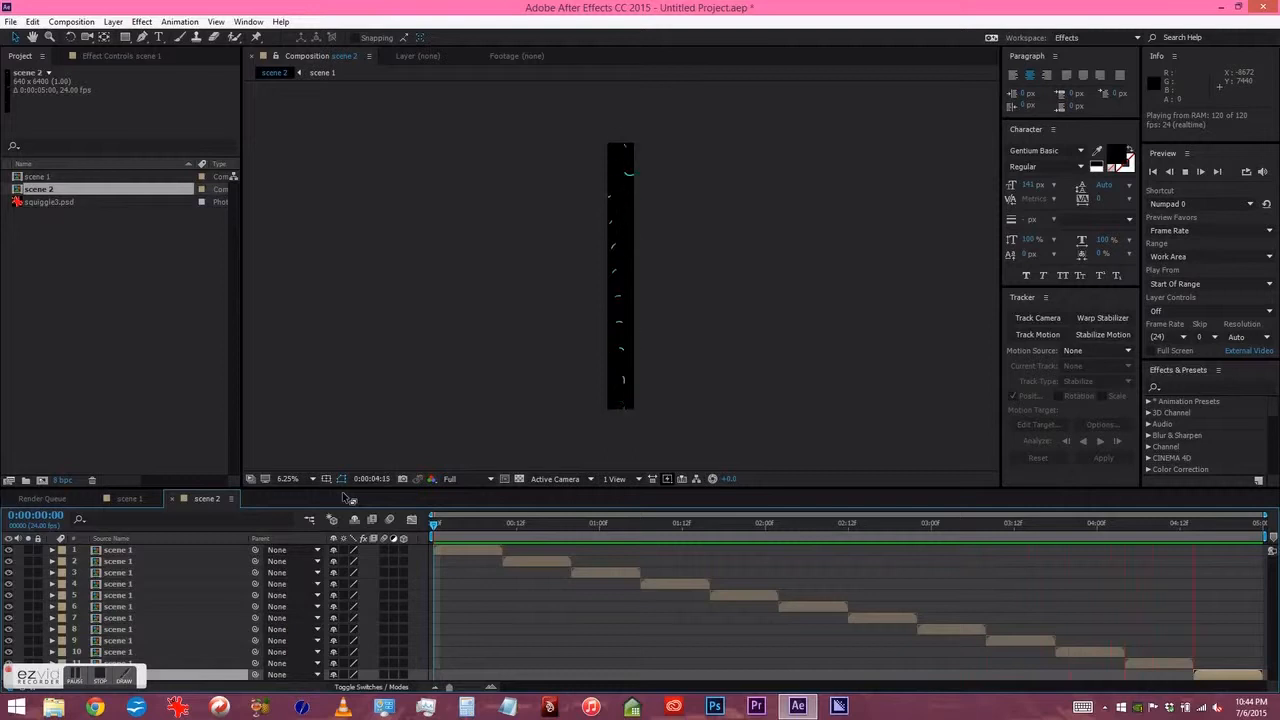
pyautogui.press('space')
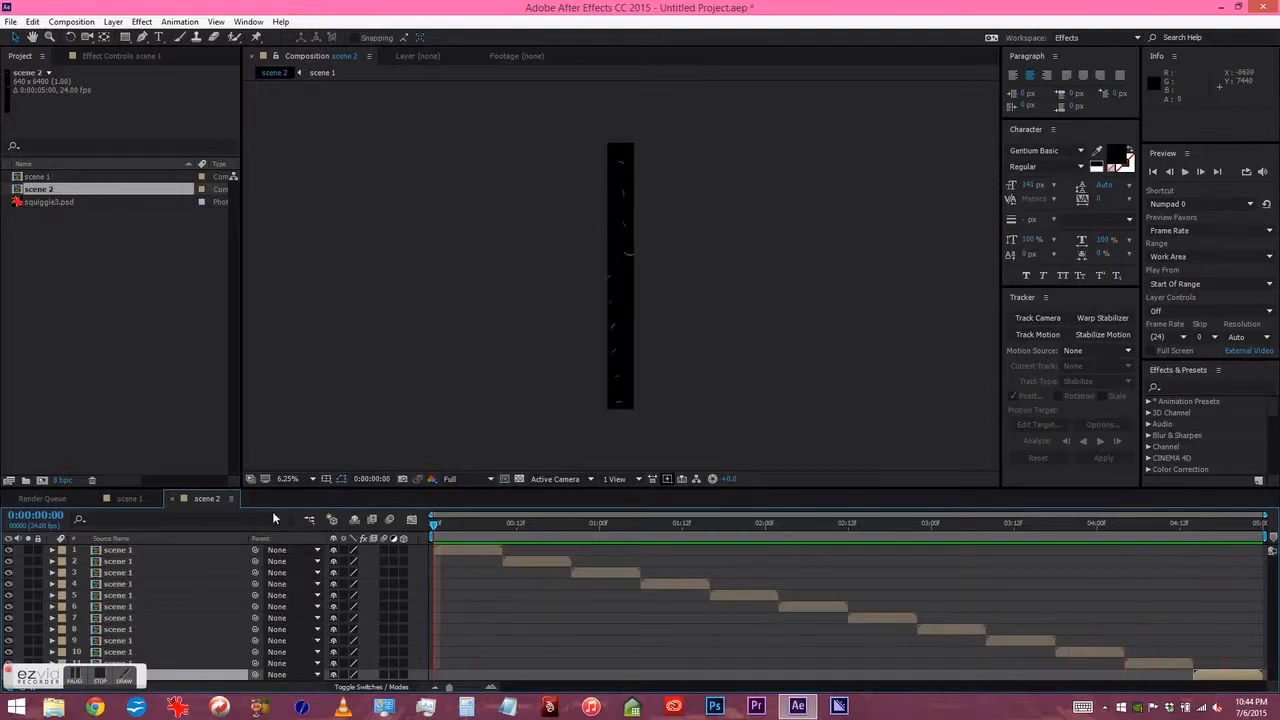
pyautogui.moveTo(441, 523); pyautogui.dragTo(369, 522)
# - Create a new composition named "main scene" with the HDTV 1080 24 preset and a duration of 0:00:05:00
pyautogui.click(42, 480)
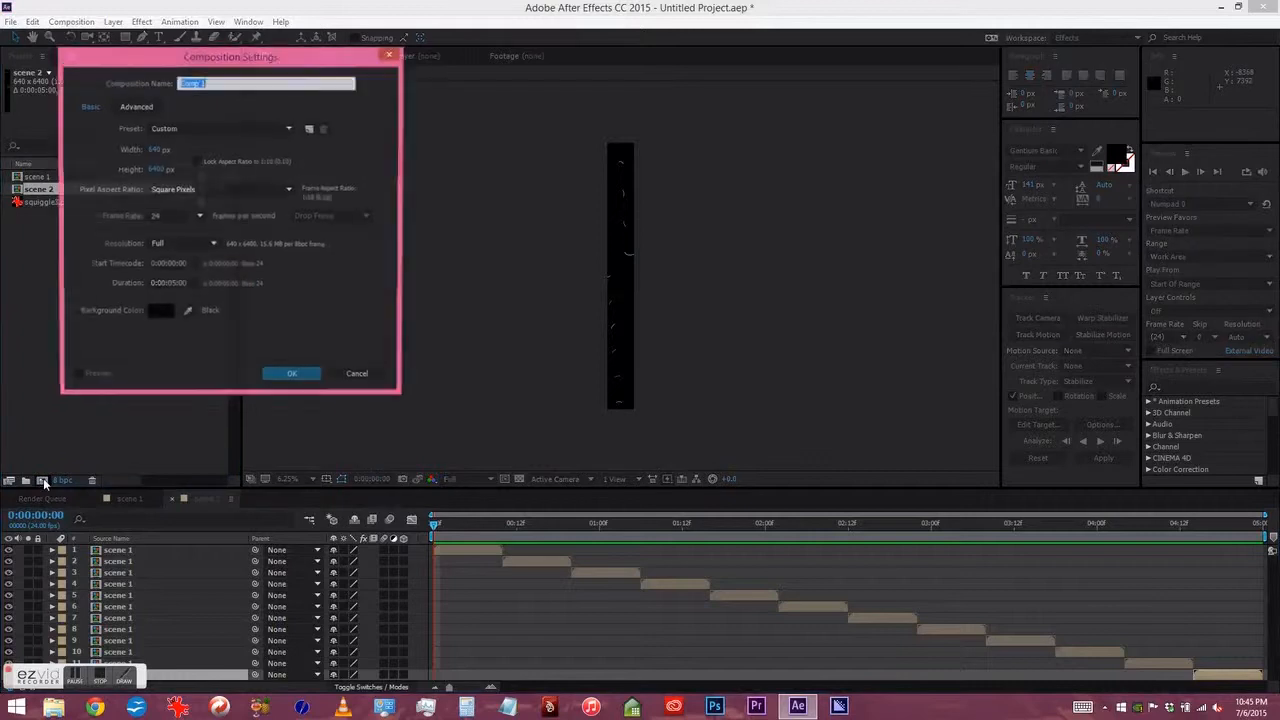
pyautogui.click(184, 128)
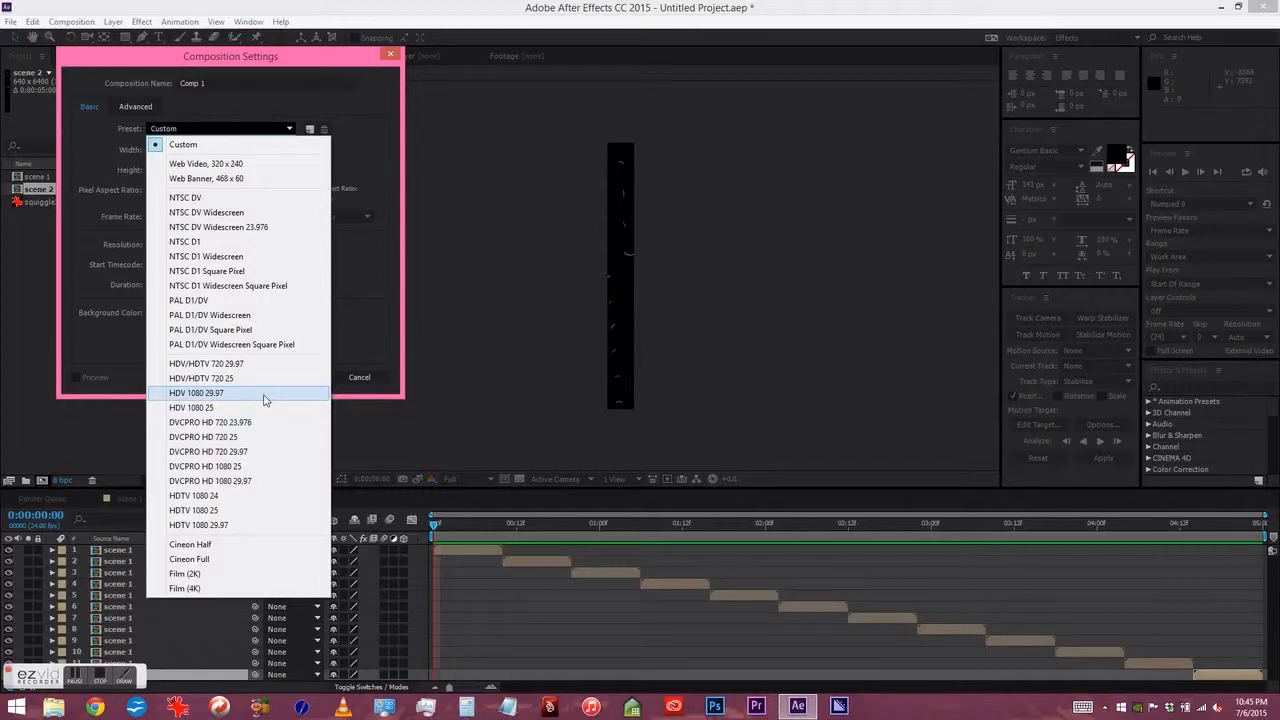
pyautogui.click(248, 496)
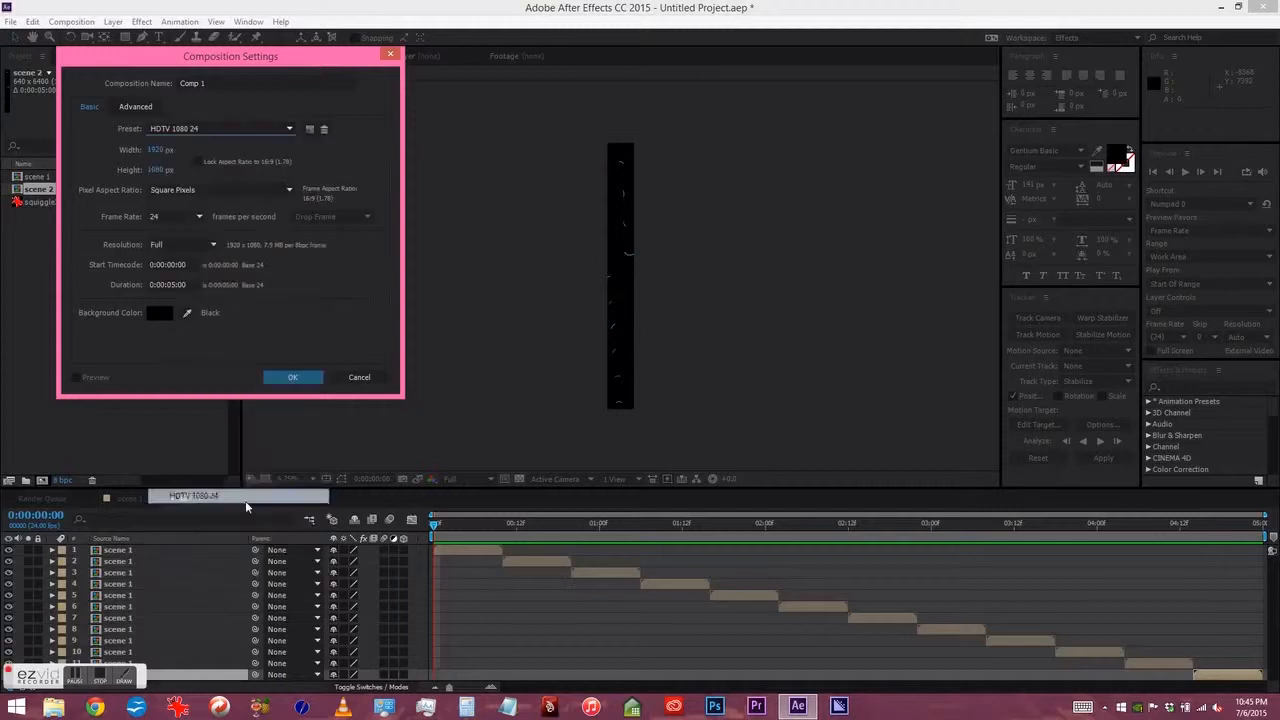
pyautogui.click(175, 284)
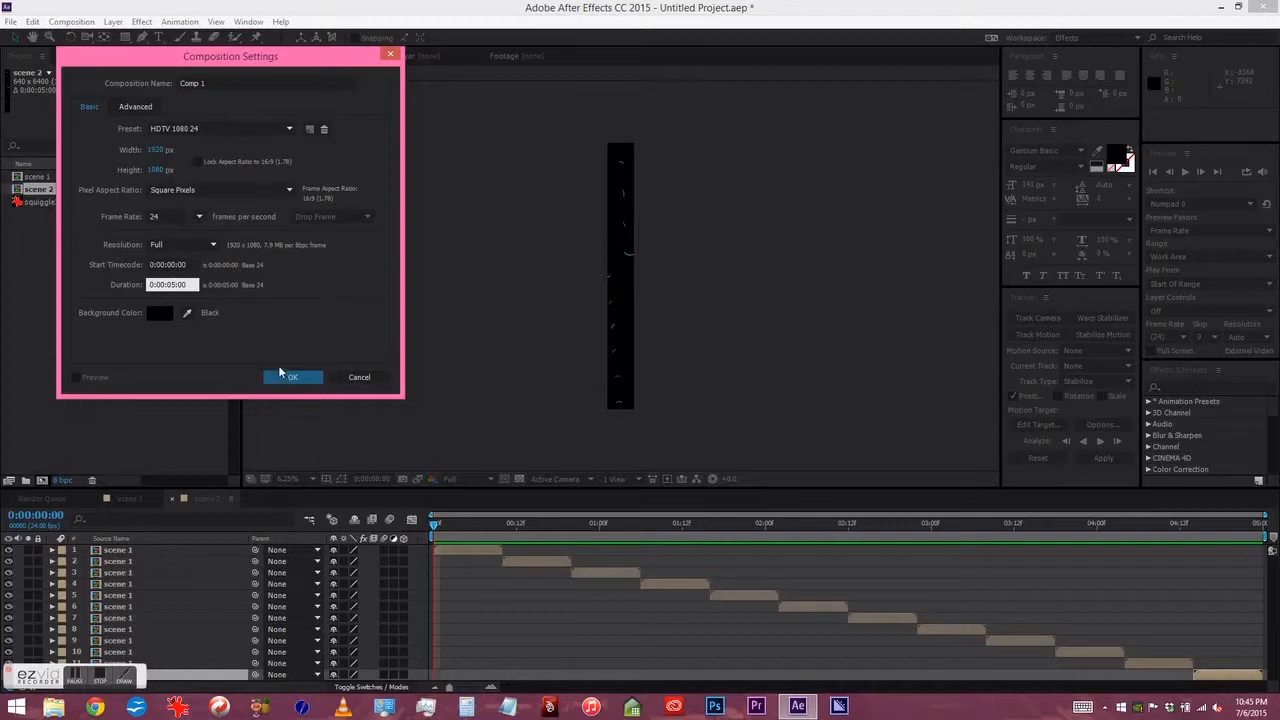
pyautogui.doubleClick(236, 83)
pyautogui.tripleClick(237, 83)
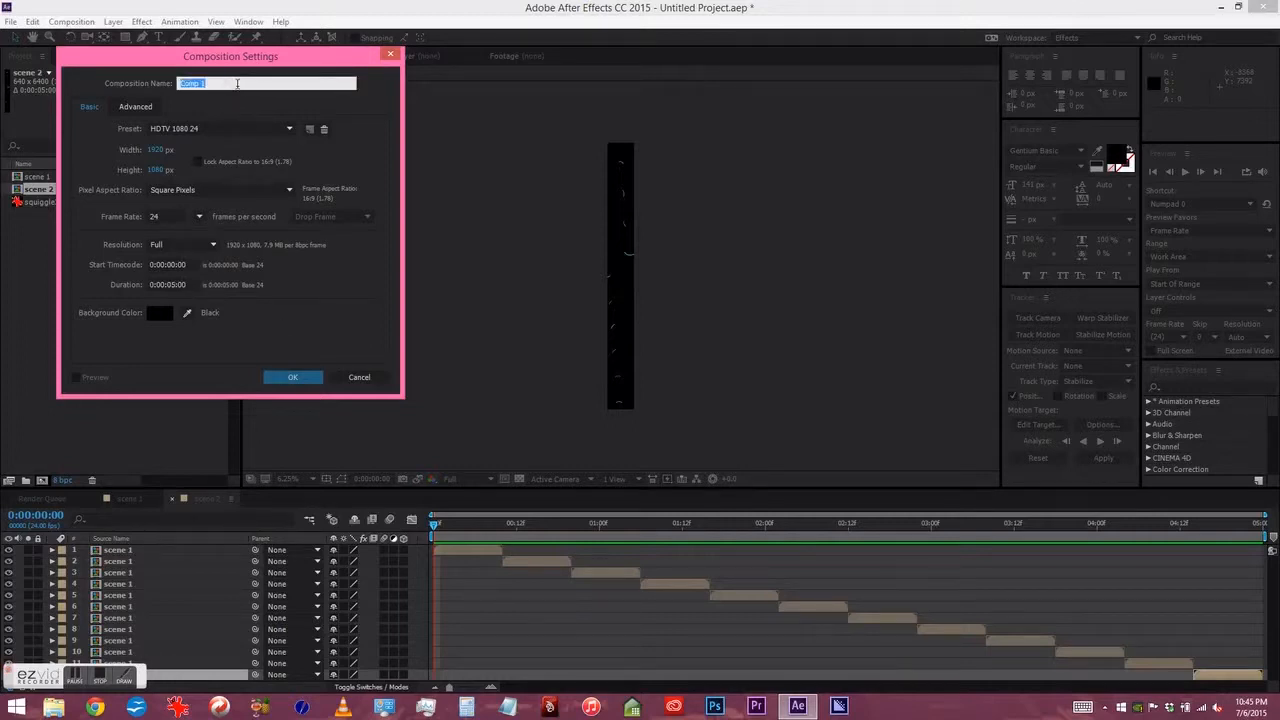
pyautogui.write('main scene')
pyautogui.press('Return')
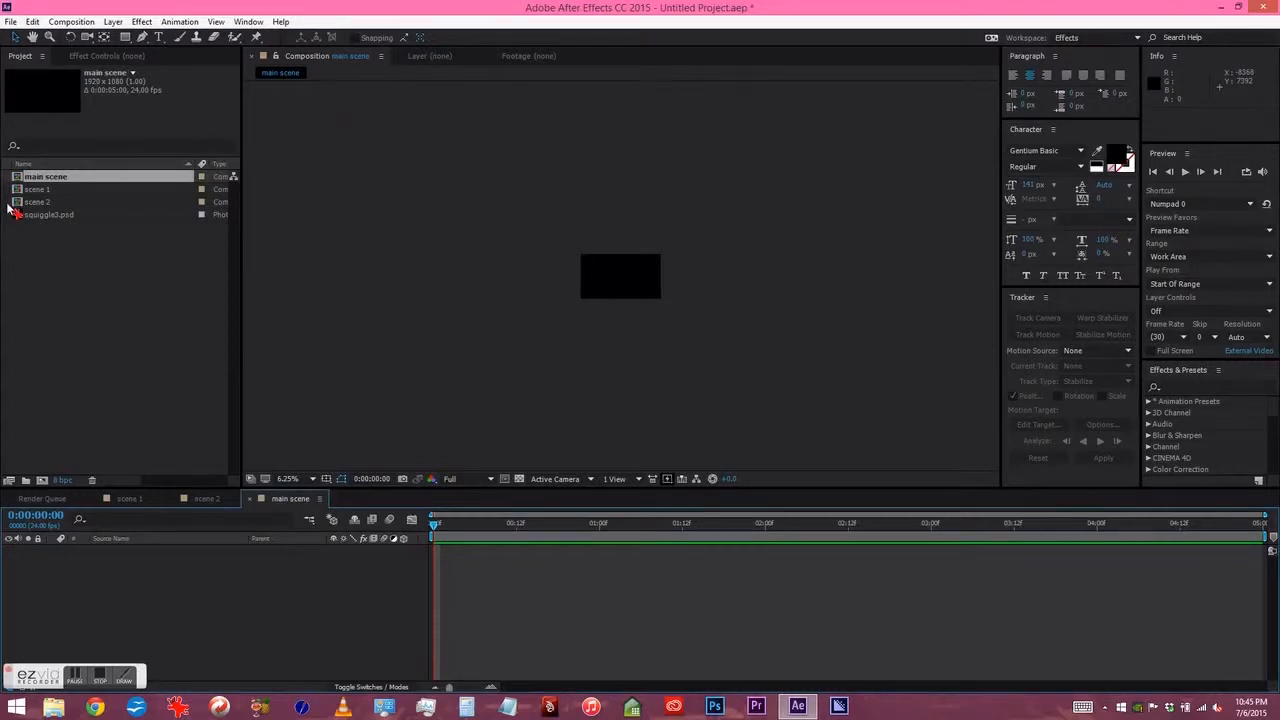
# - Add the scene 2 composition as a layer in main scene and check how it fits the frame
pyautogui.moveTo(20, 204); pyautogui.dragTo(36, 556)
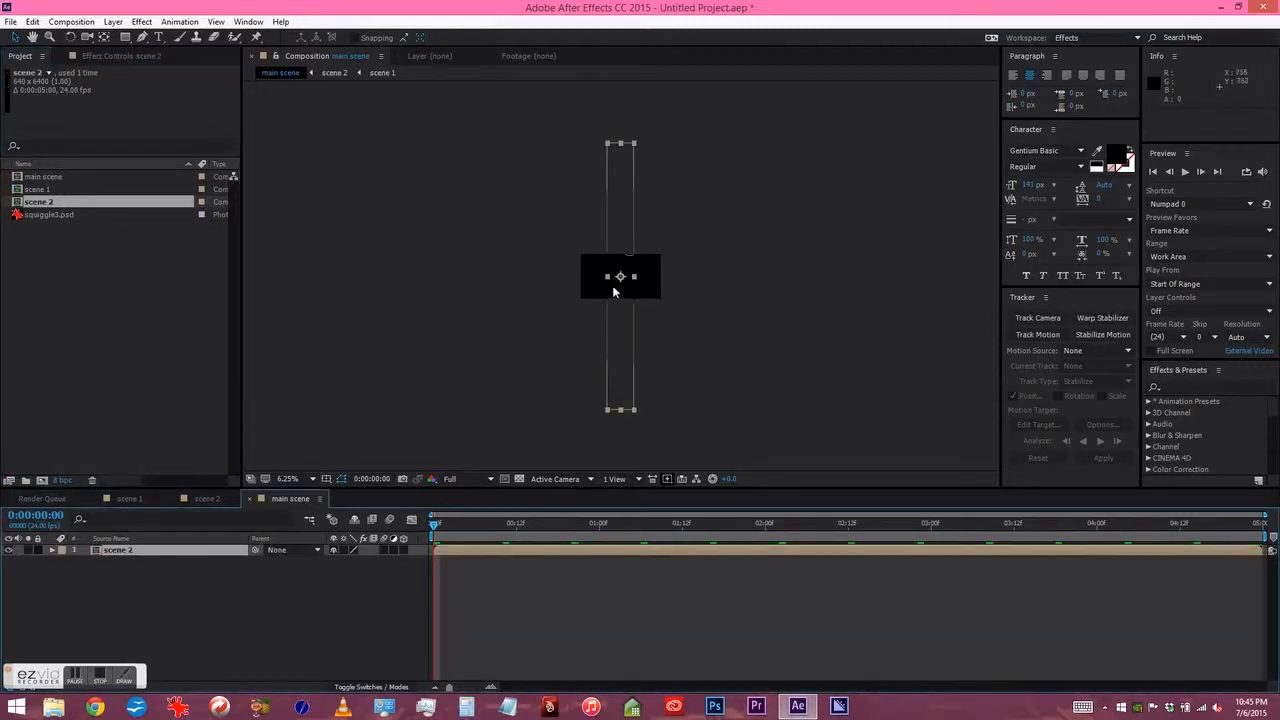
pyautogui.scroll(4, 612, 286)
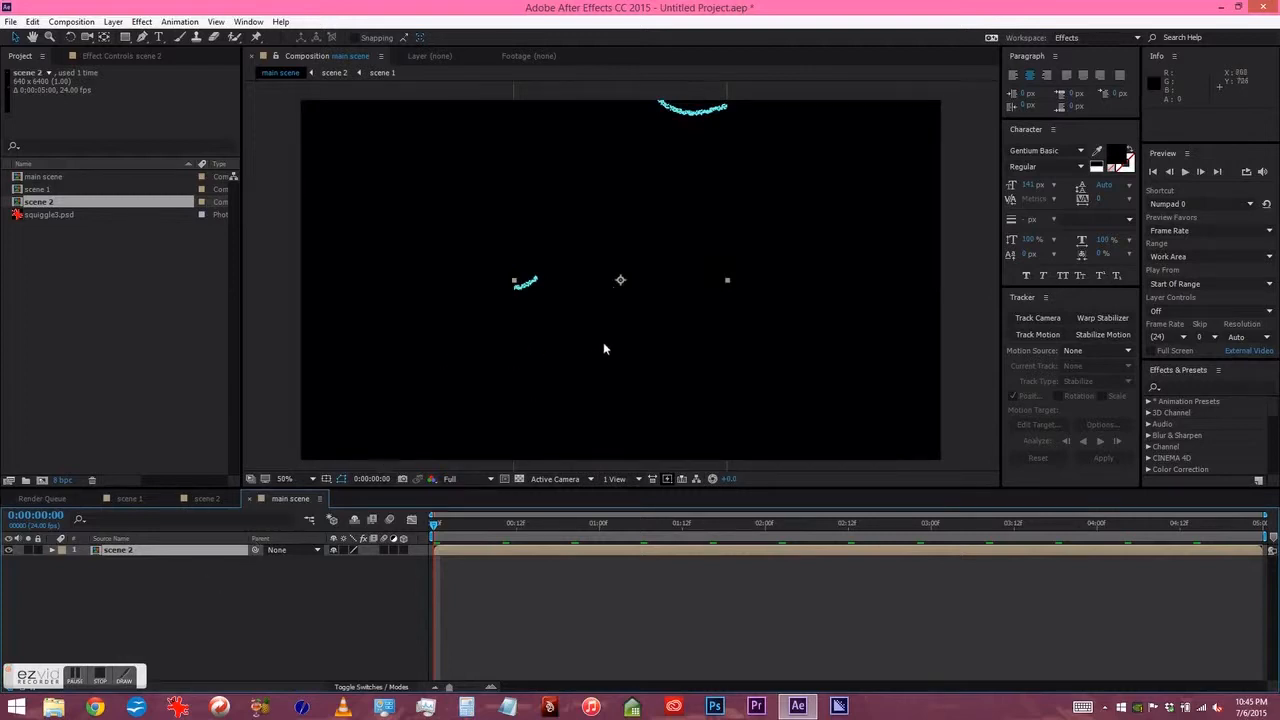
pyautogui.scroll(-6, 603, 342)
pyautogui.scroll(-1, 603, 342)
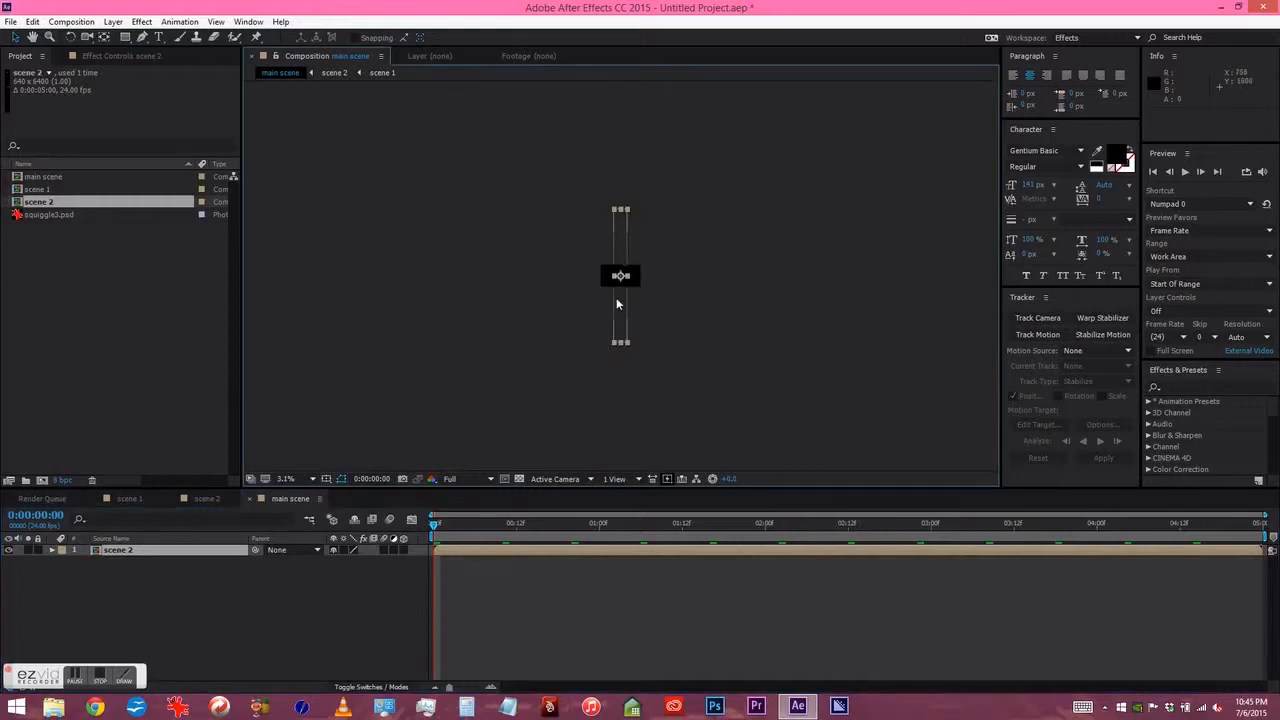
pyautogui.scroll(4, 616, 297)
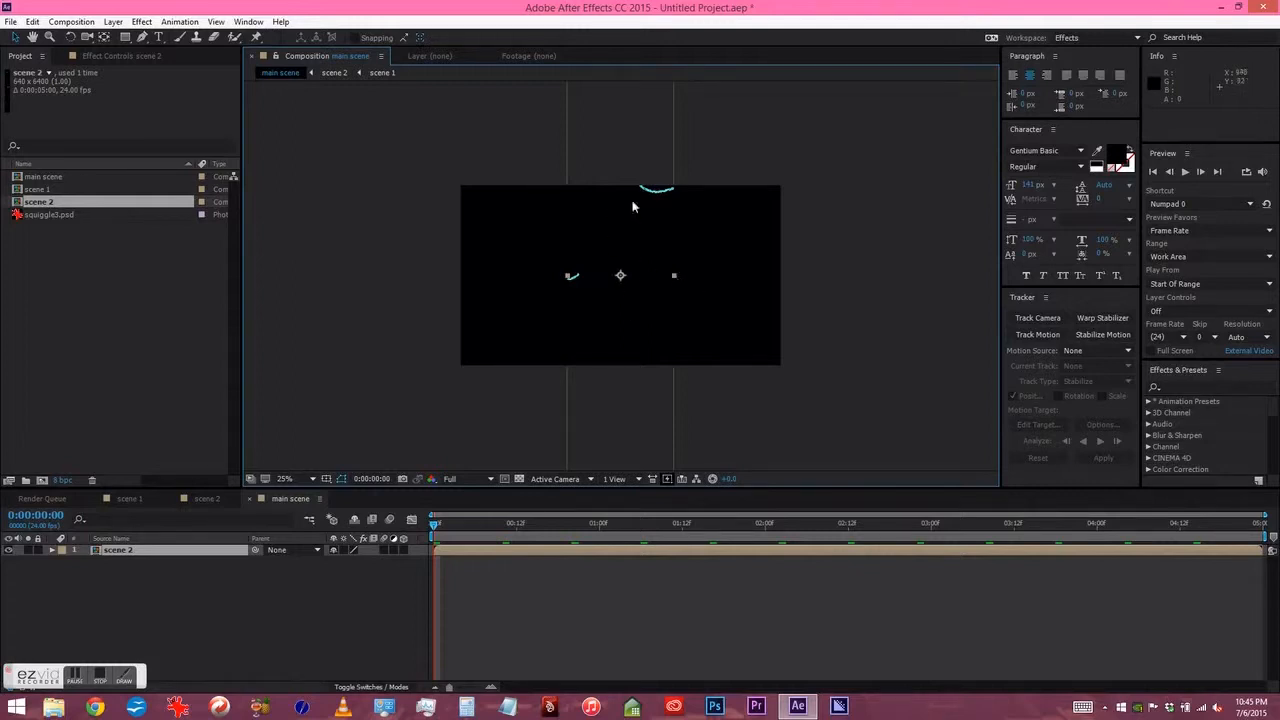
pyautogui.scroll(2, 626, 303)
# - Scale the scene 2 layer in main scene down to 30%
pyautogui.click(144, 588)
pyautogui.click(110, 552)
pyautogui.press('s')
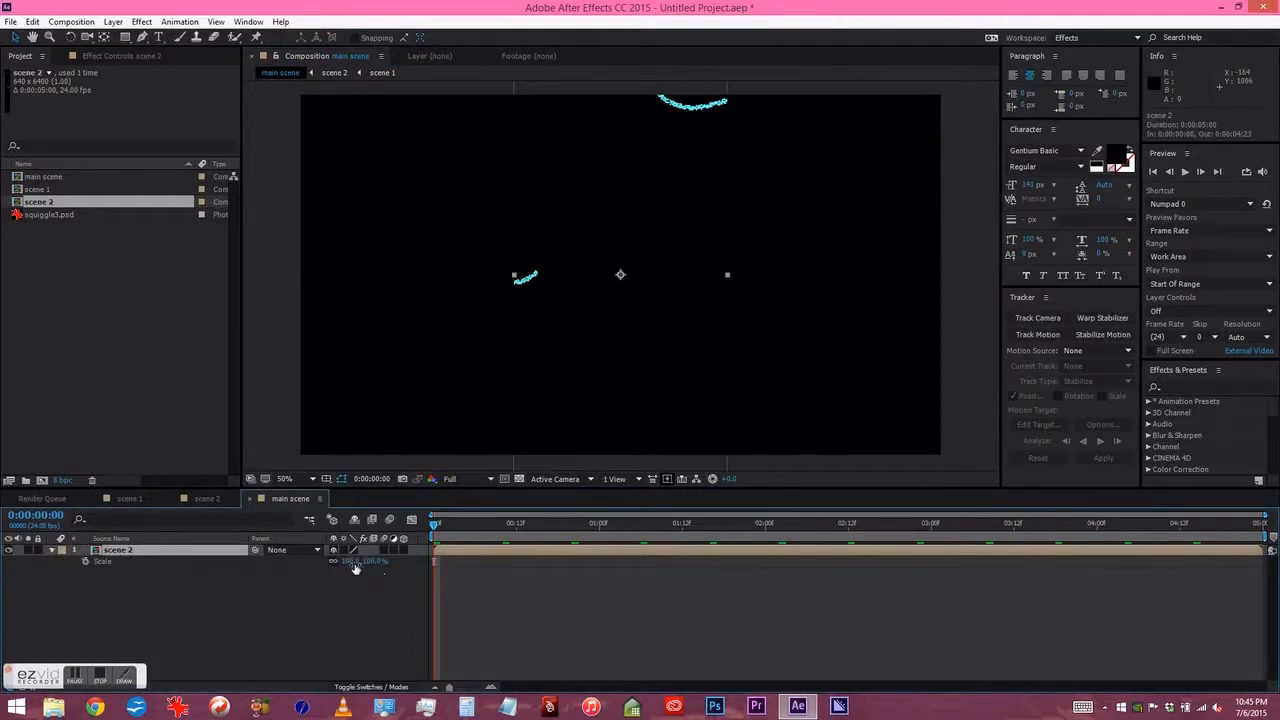
pyautogui.moveTo(347, 561); pyautogui.dragTo(300, 566)
pyautogui.click(312, 635)
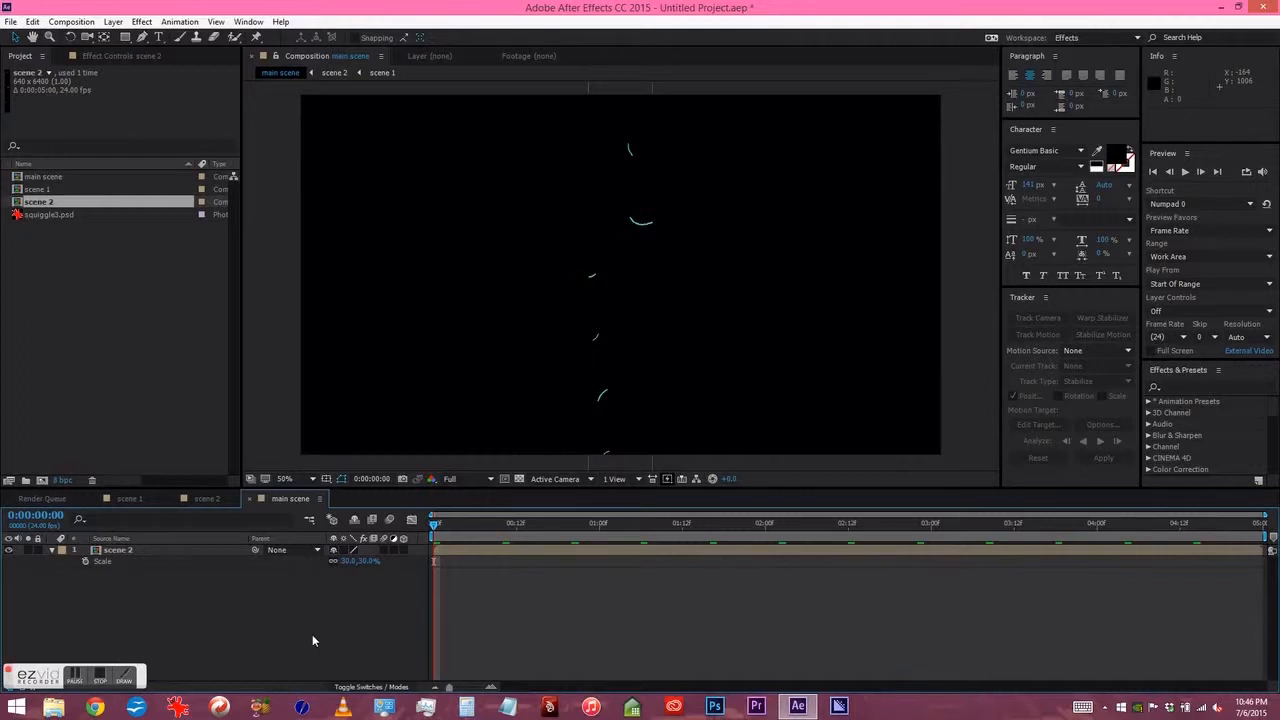
# - Duplicate the scaled scene 2 layer in main scene until there are 18 layers
pyautogui.click(136, 551)
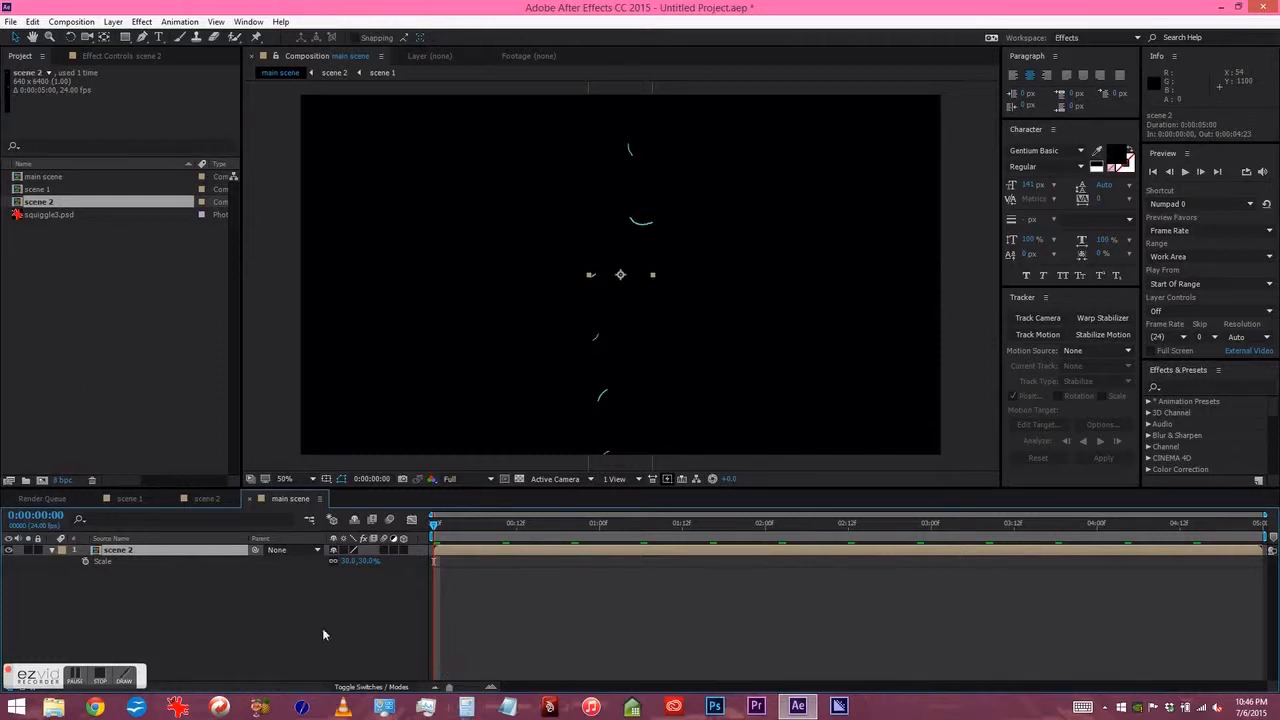
pyautogui.hotkey('ctrl', 'd')
pyautogui.hotkey('ctrl', 'd')
pyautogui.hotkey('ctrl', 'd')
pyautogui.hotkey('ctrl', 'd')
pyautogui.hotkey('ctrl', 'd')
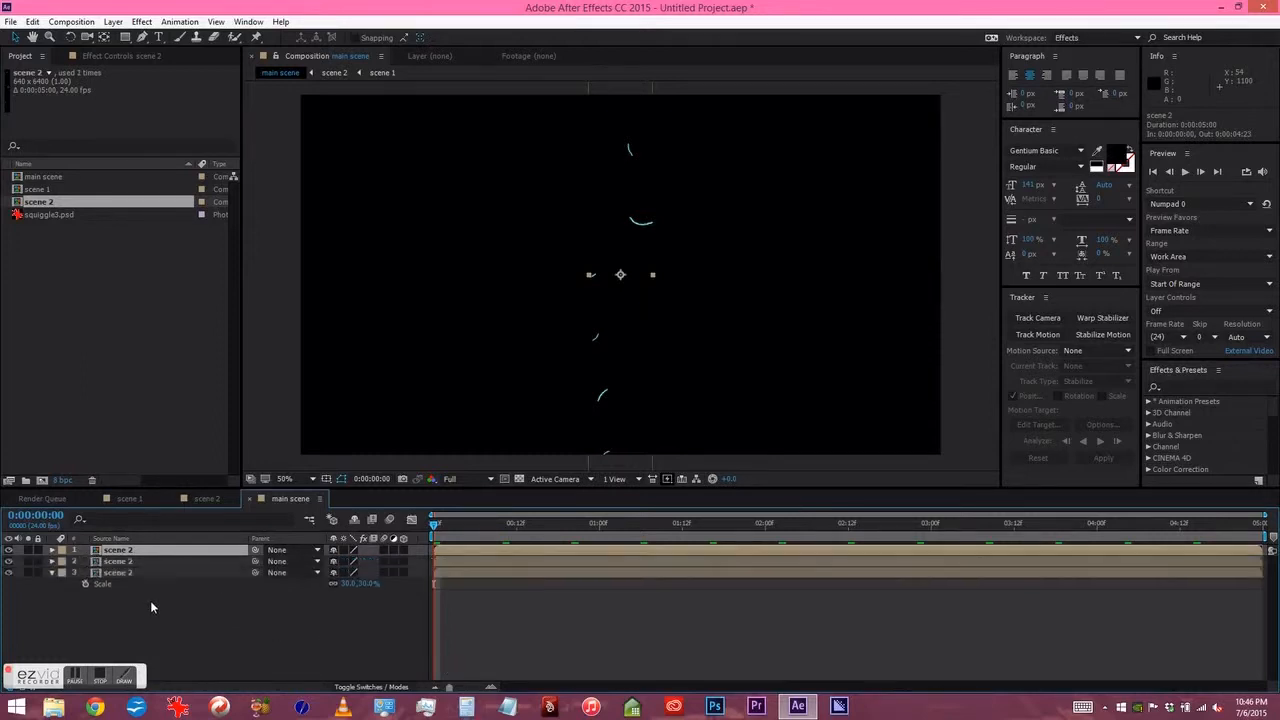
pyautogui.hotkey('ctrl', 'd')
pyautogui.hotkey('ctrl', 'd')
pyautogui.hotkey('ctrl', 'd')
pyautogui.hotkey('ctrl', 'd')
pyautogui.hotkey('ctrl', 'd')
pyautogui.hotkey('ctrl', 'd')
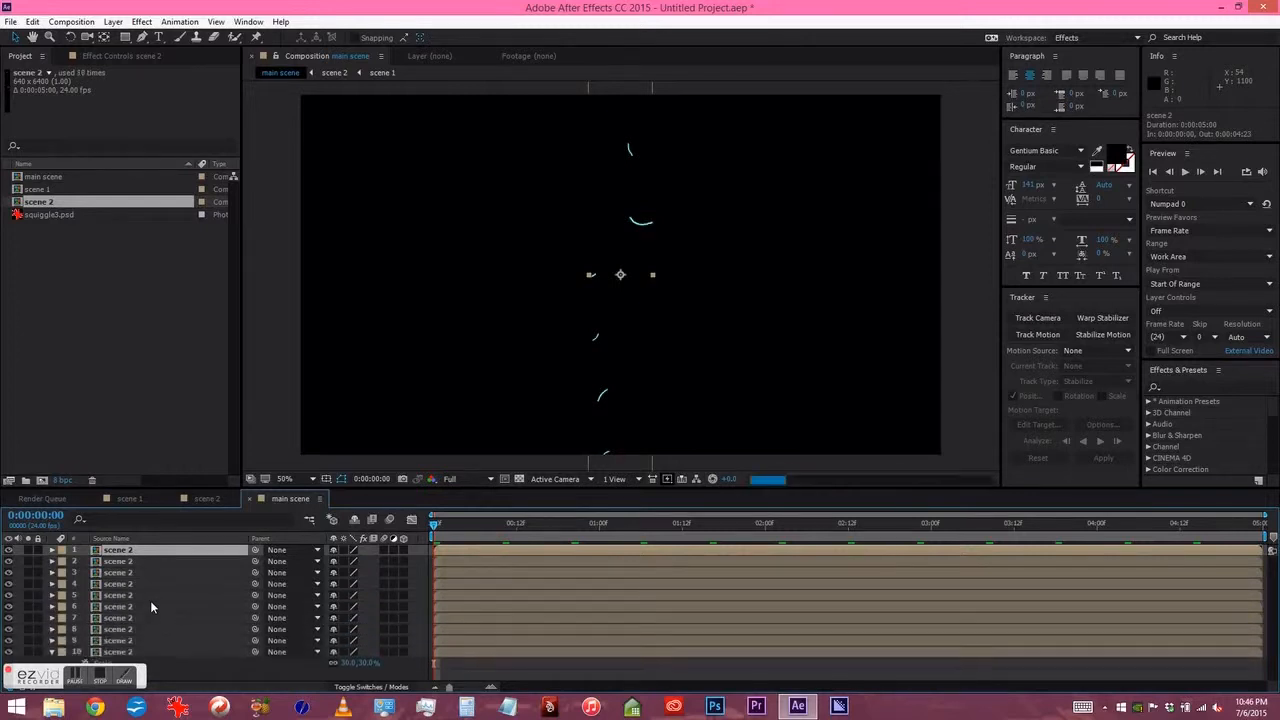
pyautogui.hotkey('ctrl', 'd')
pyautogui.hotkey('ctrl', 'd')
pyautogui.hotkey('ctrl', 'd')
pyautogui.hotkey('ctrl', 'd')
pyautogui.hotkey('ctrl', 'd')
pyautogui.hotkey('ctrl', 'd')
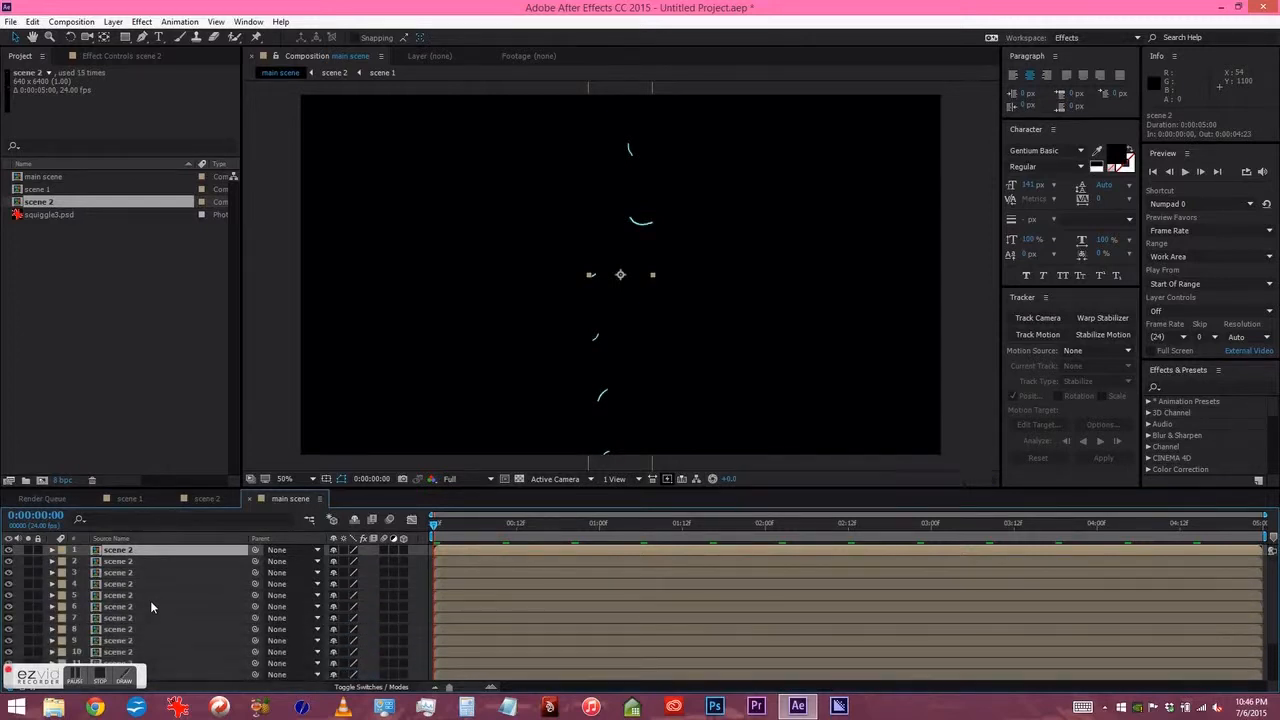
pyautogui.hotkey('ctrl', 'd')
pyautogui.scroll(-3, 150, 600)
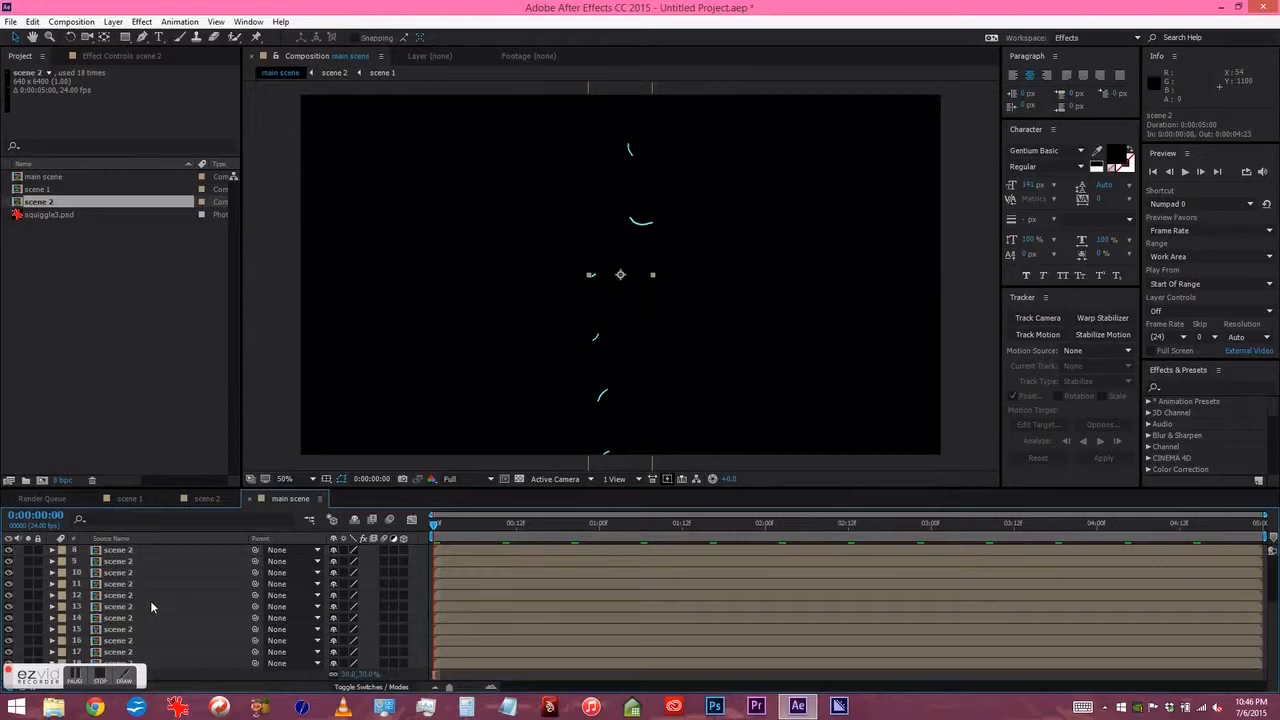
pyautogui.scroll(3, 150, 606)
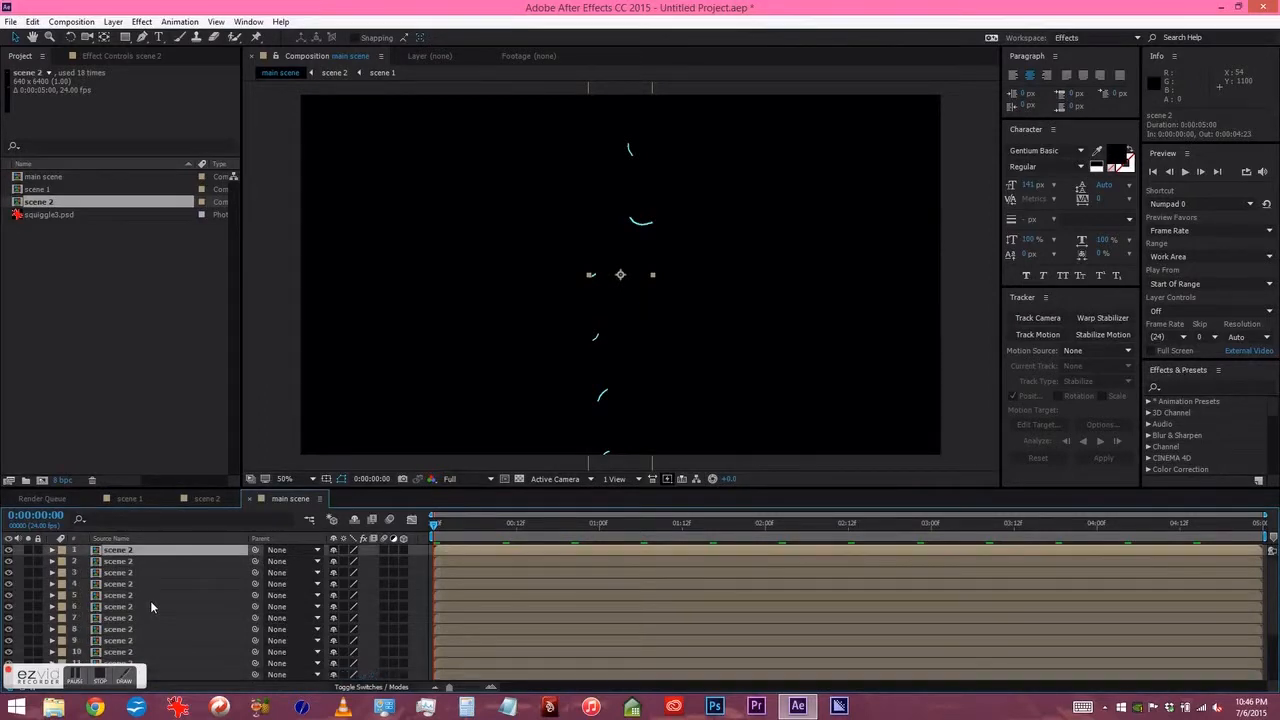
# - Reveal the Rotation property for all scene 2 layers in main scene, keeping the first layer collapsed and unrotated
pyautogui.hotkey('ctrl', 'a')
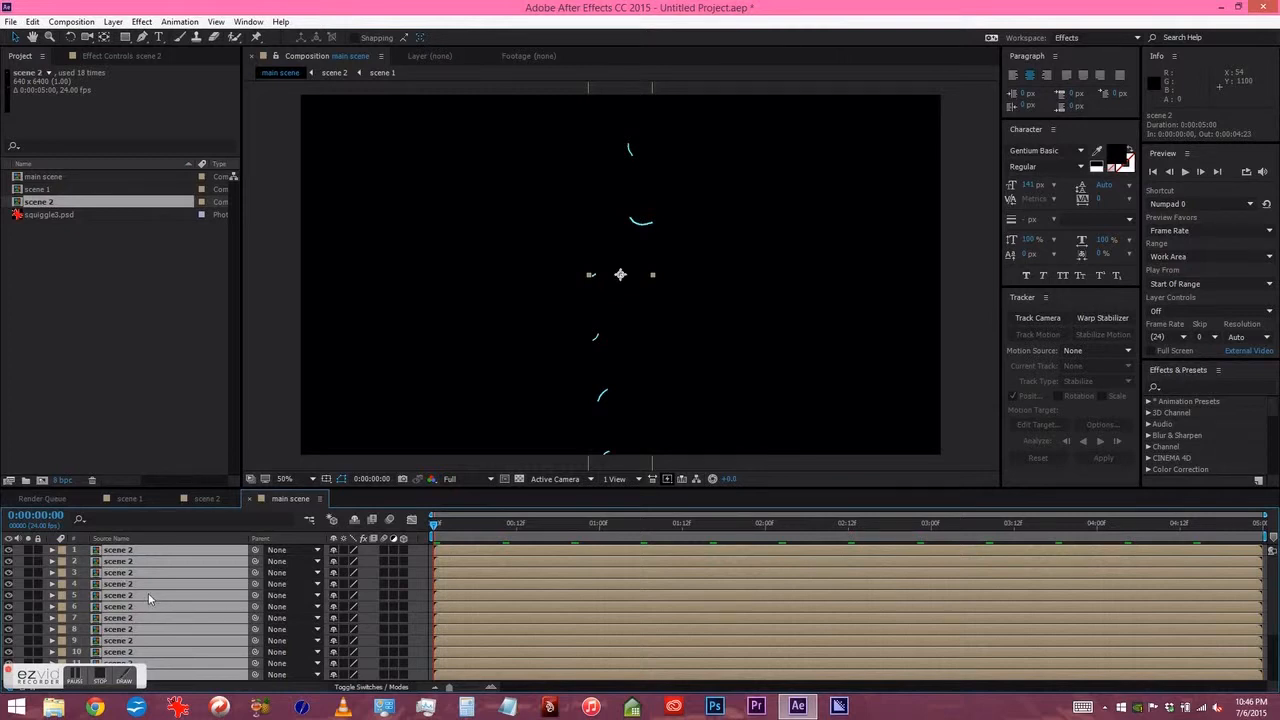
pyautogui.press('r')
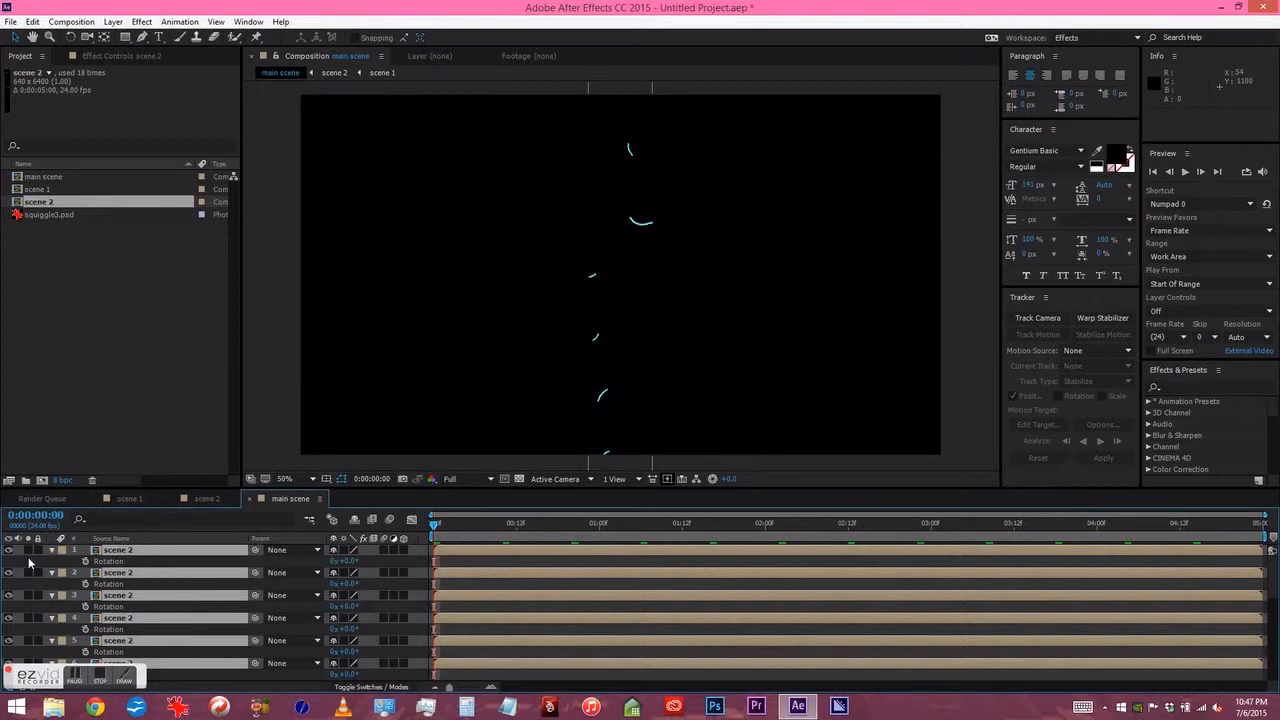
pyautogui.click(29, 561)
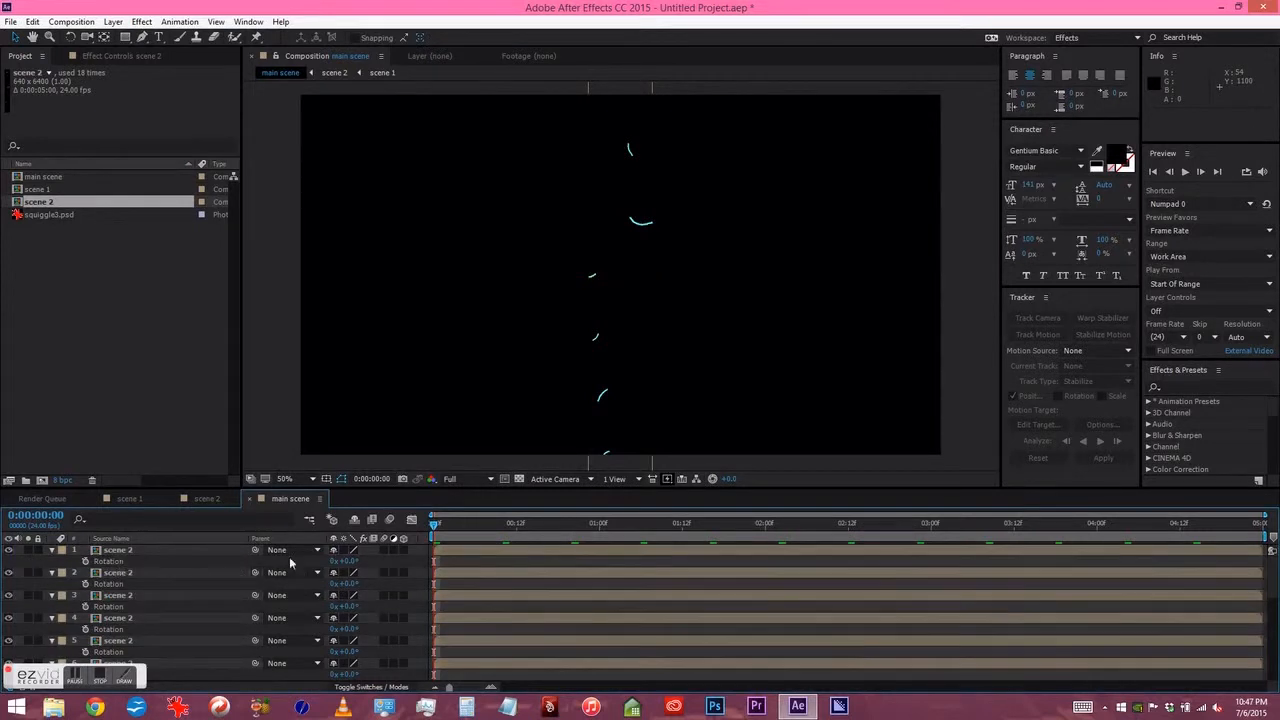
pyautogui.click(129, 552)
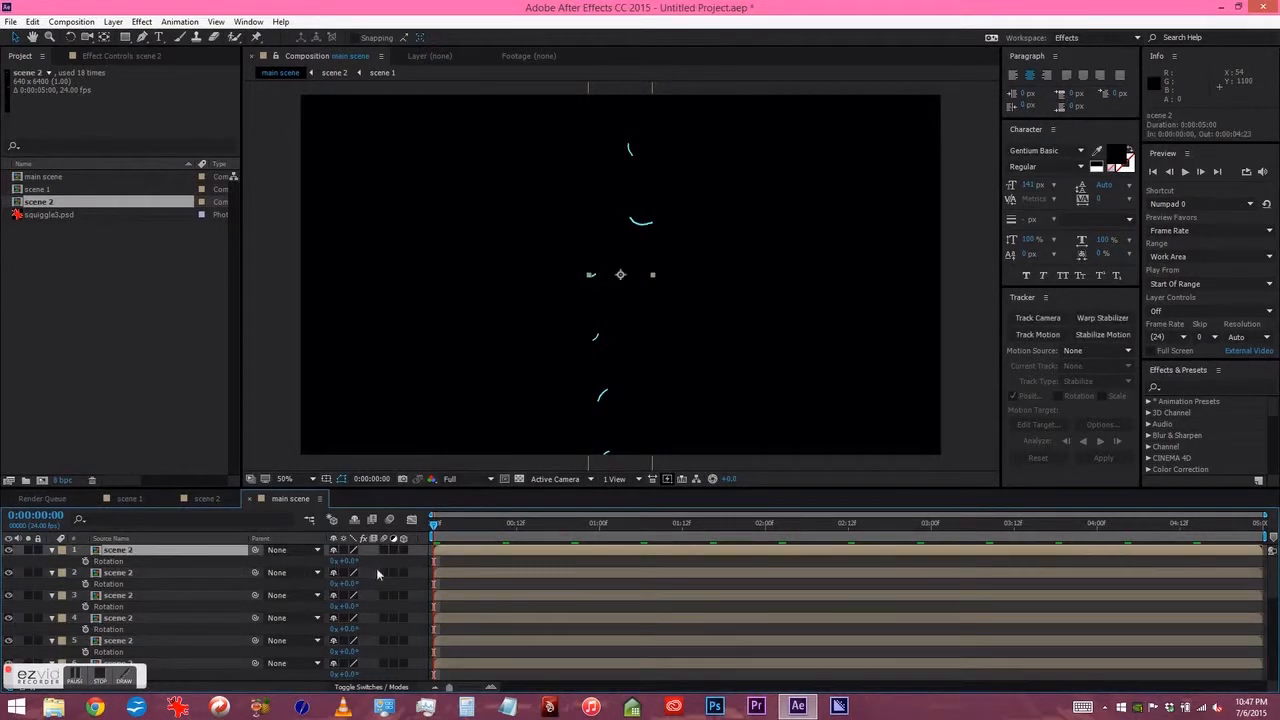
pyautogui.click(57, 557)
pyautogui.click(129, 551)
pyautogui.press('r')
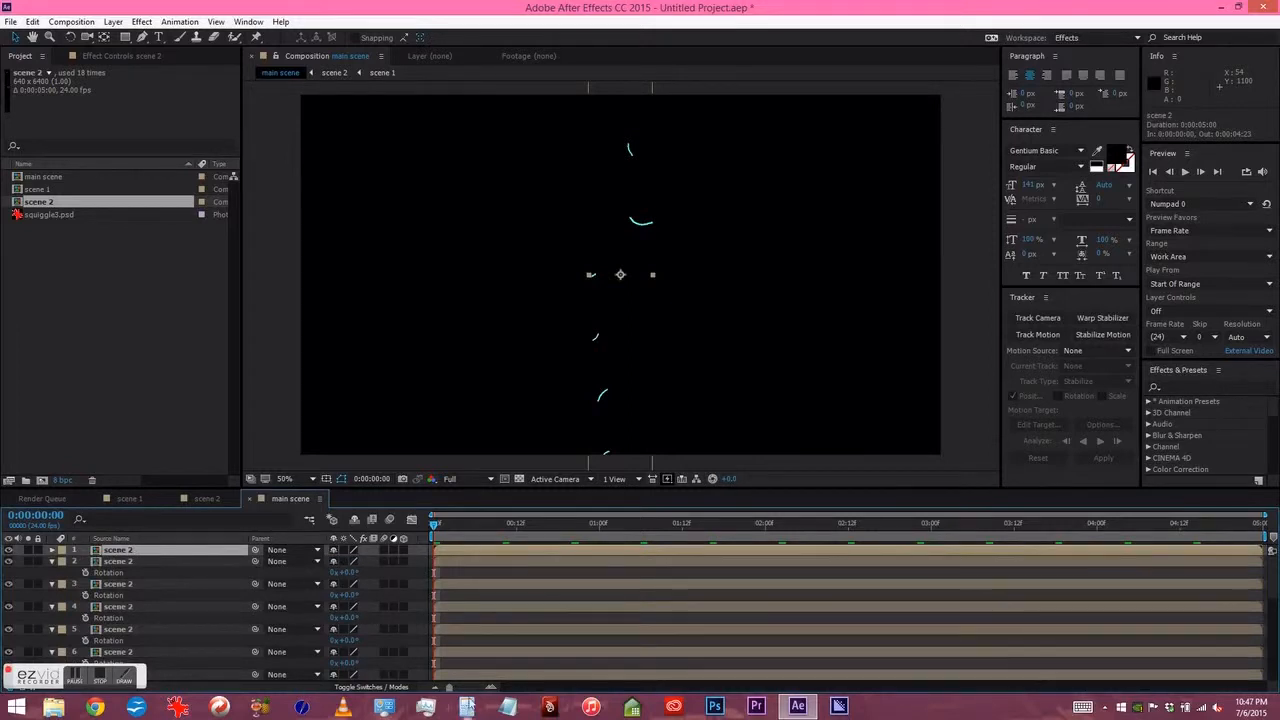
# - Set the rotation of scene 2 layer 2 to 20° and layer 3 to 40°
pyautogui.click(349, 573)
pyautogui.write('20')
pyautogui.press('Return')
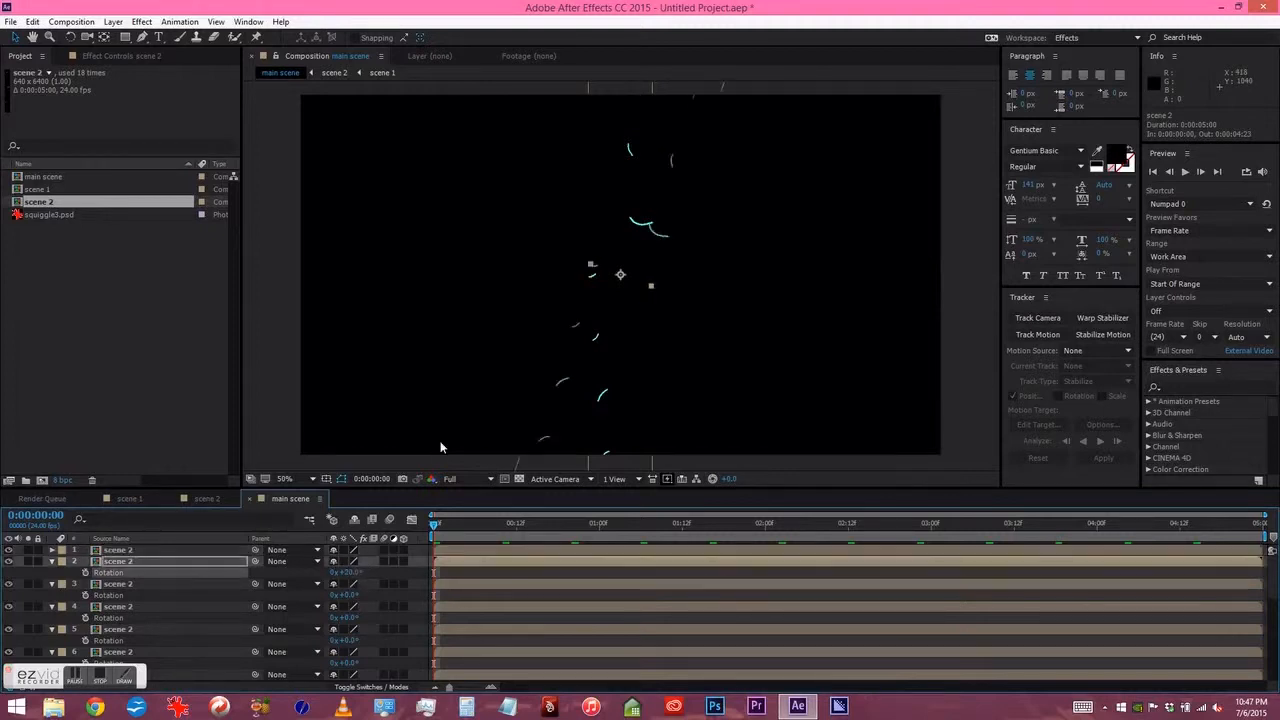
pyautogui.click(349, 595)
pyautogui.write('40')
pyautogui.press('Return')
# - Set the rotation of scene 2 layers 4, 5 and 6 to 60°, 80° and 100° respectively
pyautogui.click(349, 617)
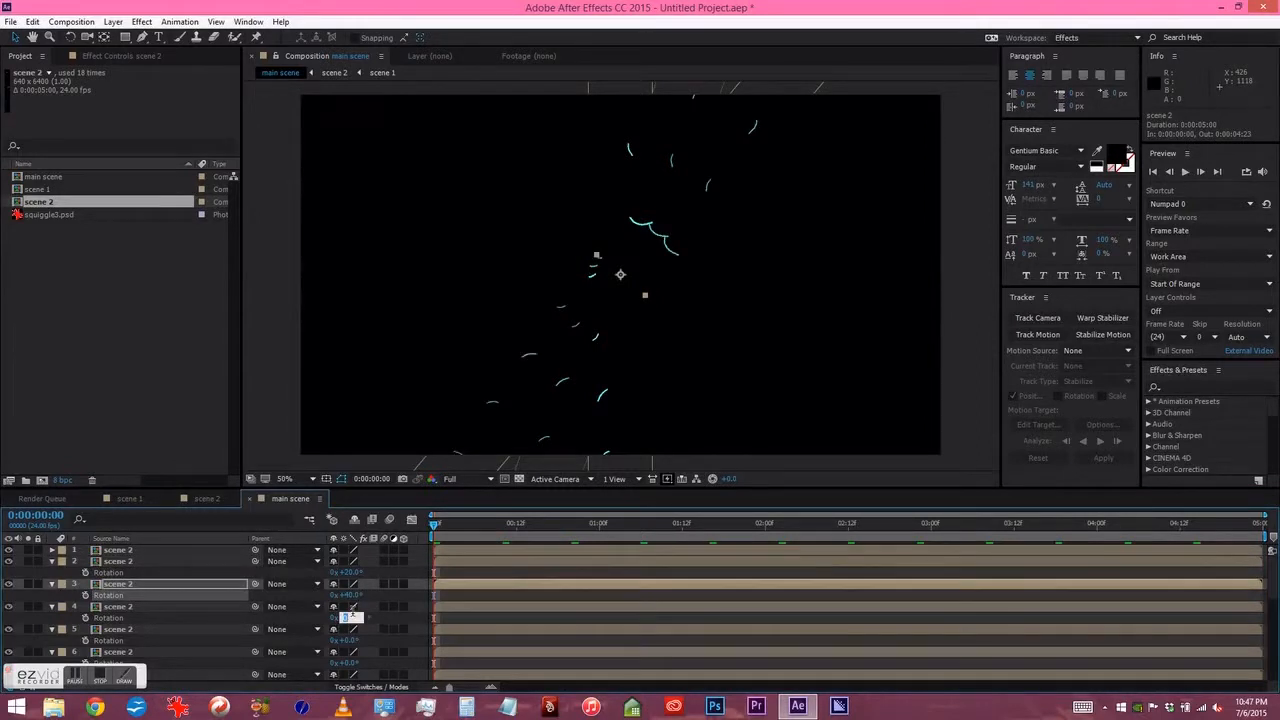
pyautogui.write('60')
pyautogui.press('Return')
pyautogui.click(349, 640)
pyautogui.write('80')
pyautogui.press('Return')
pyautogui.click(348, 663)
pyautogui.click(348, 663)
pyautogui.write('10')
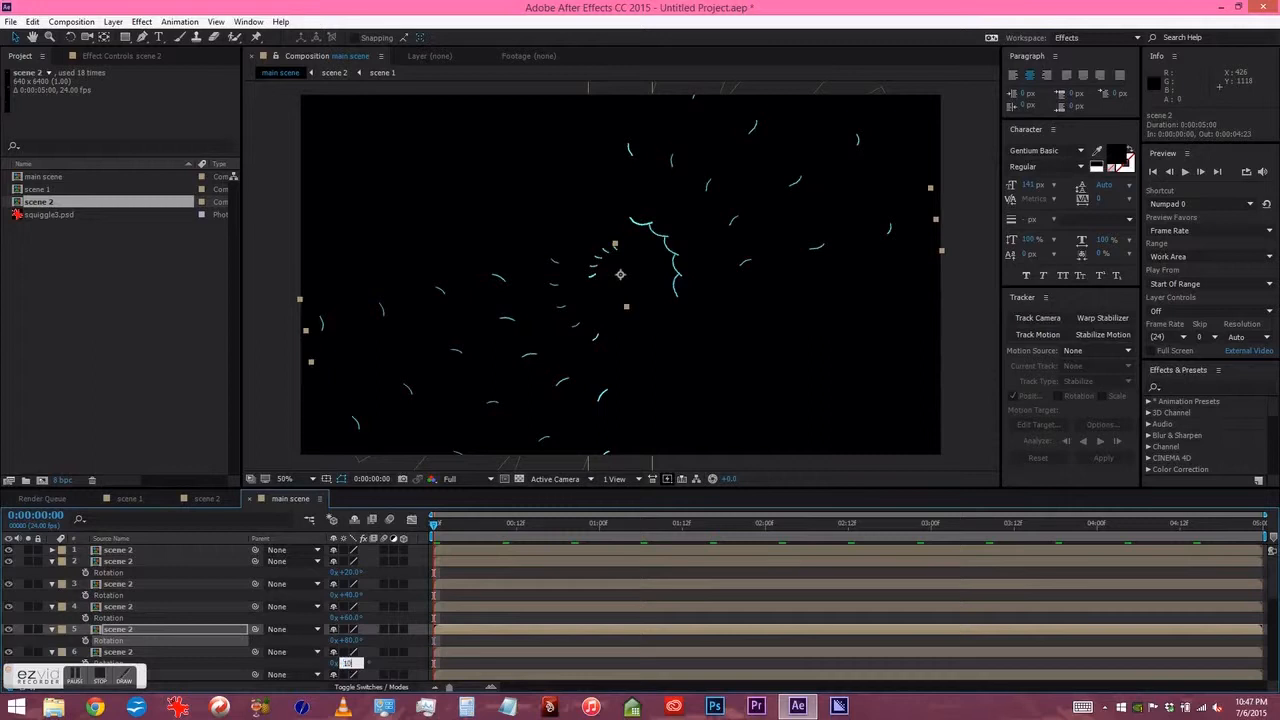
pyautogui.write('0')
pyautogui.press('Return')
# - Set the rotation of scene 2 layers 7, 8 and 9 to 120°, 140° and 160° respectively
pyautogui.scroll(-5, 348, 663)
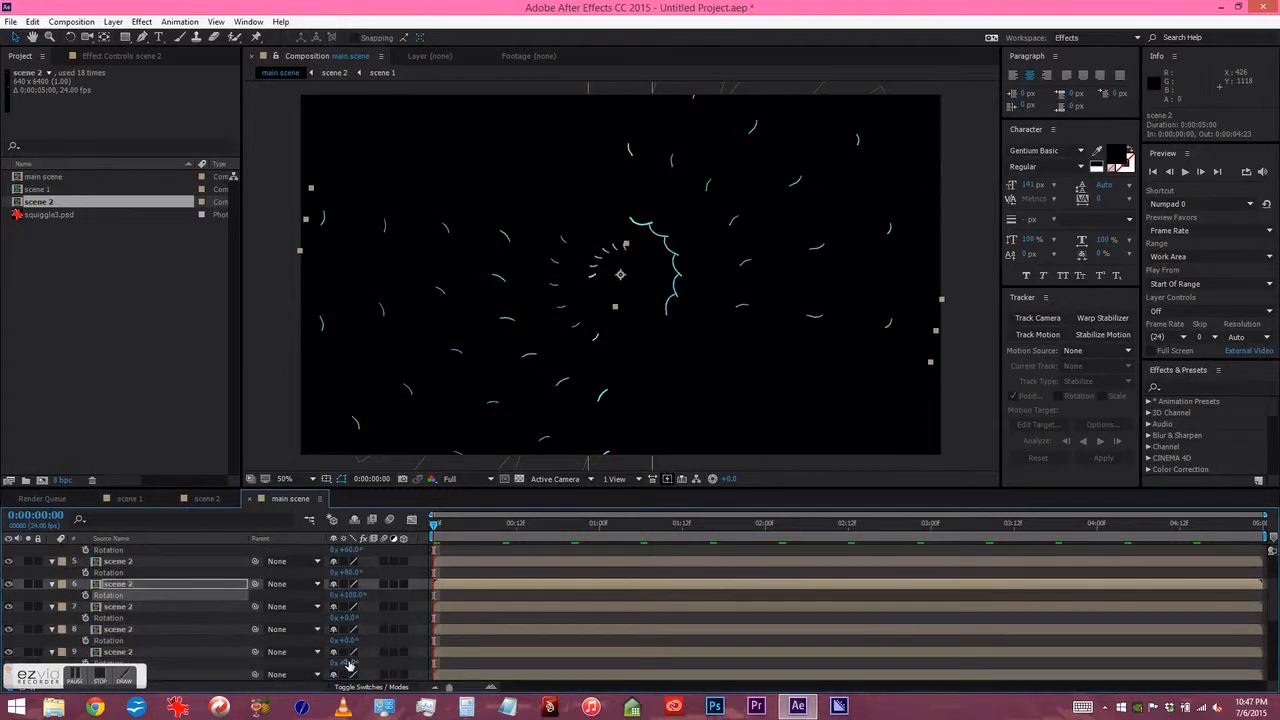
pyautogui.click(348, 583)
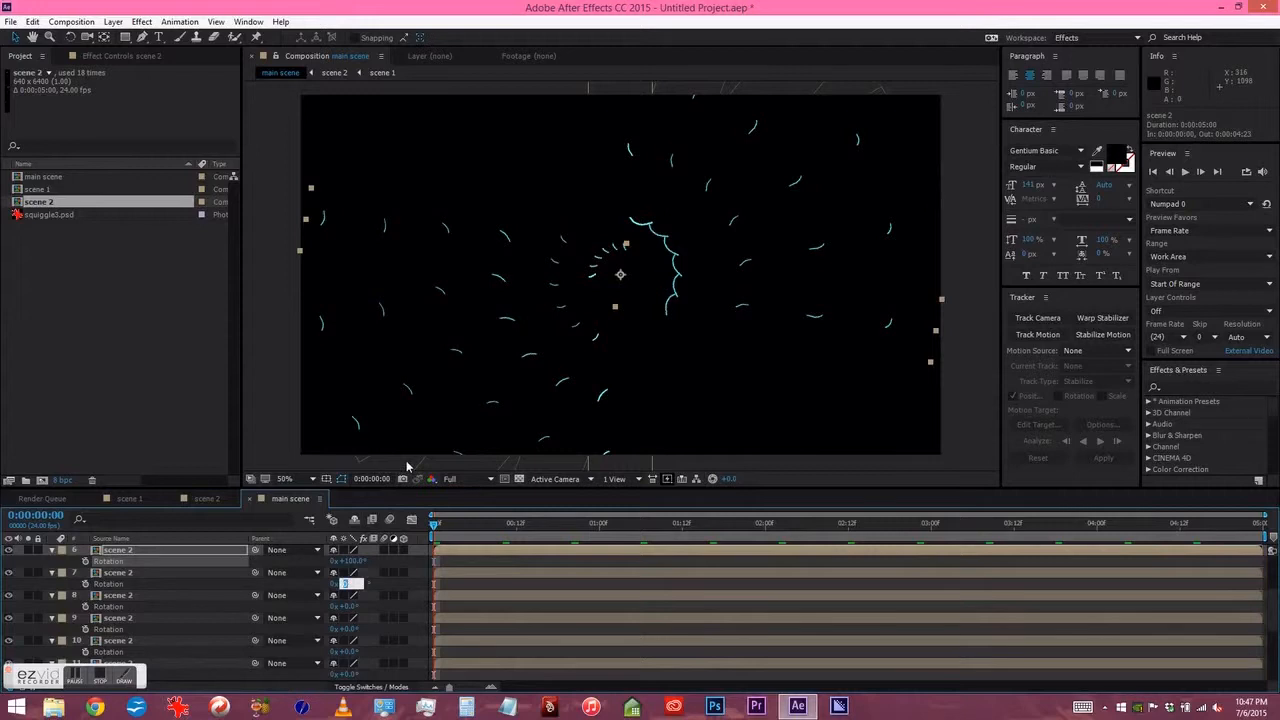
pyautogui.write('12')
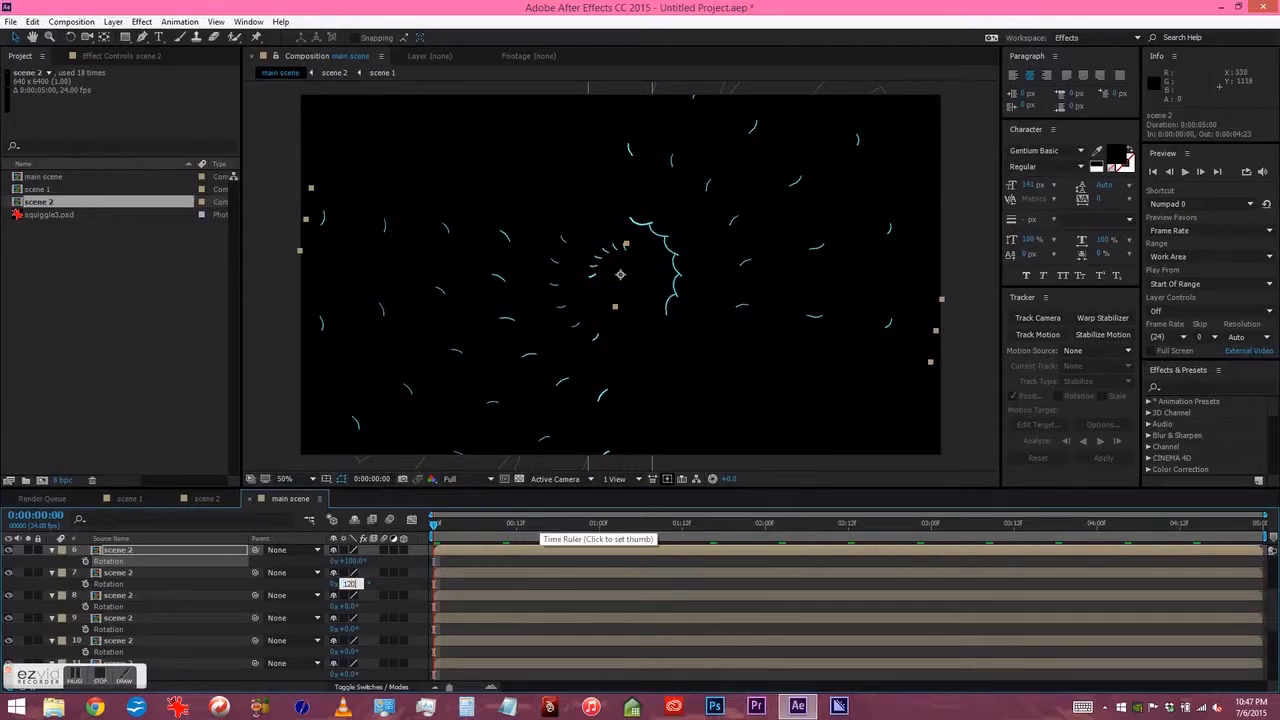
pyautogui.write('0')
pyautogui.press('Tab')
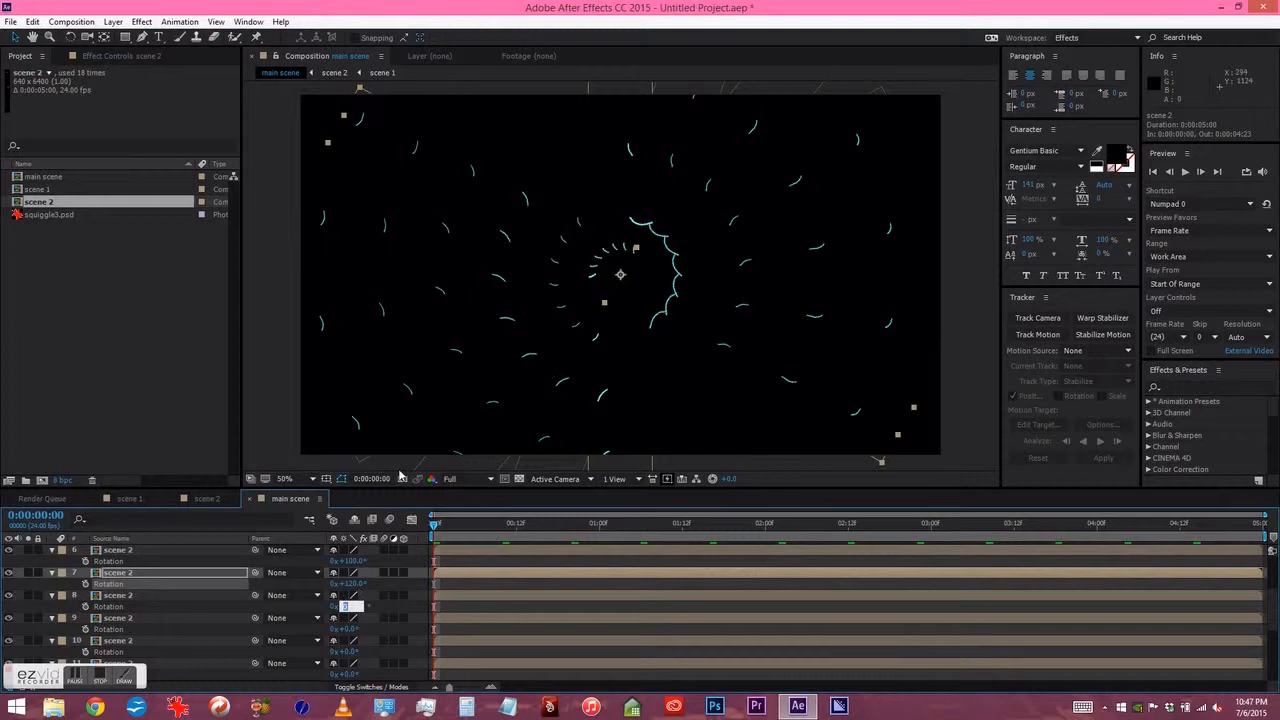
pyautogui.write('140')
pyautogui.press('Return')
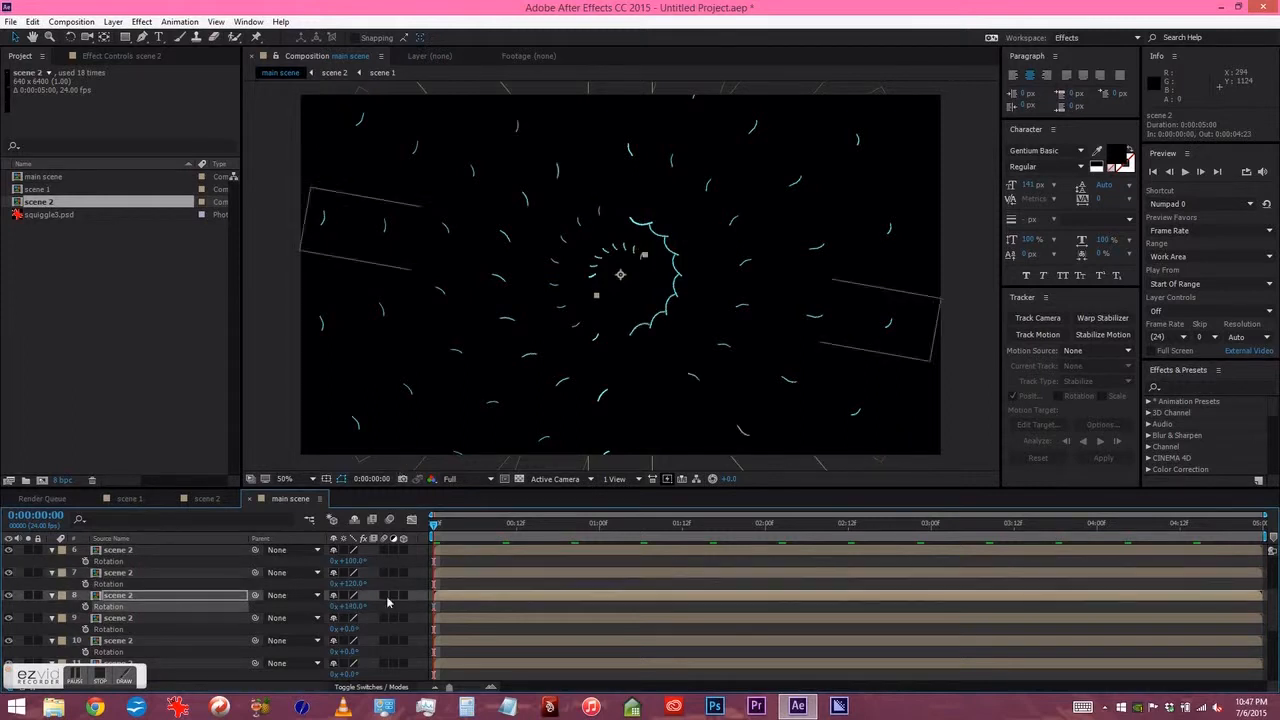
pyautogui.click(349, 628)
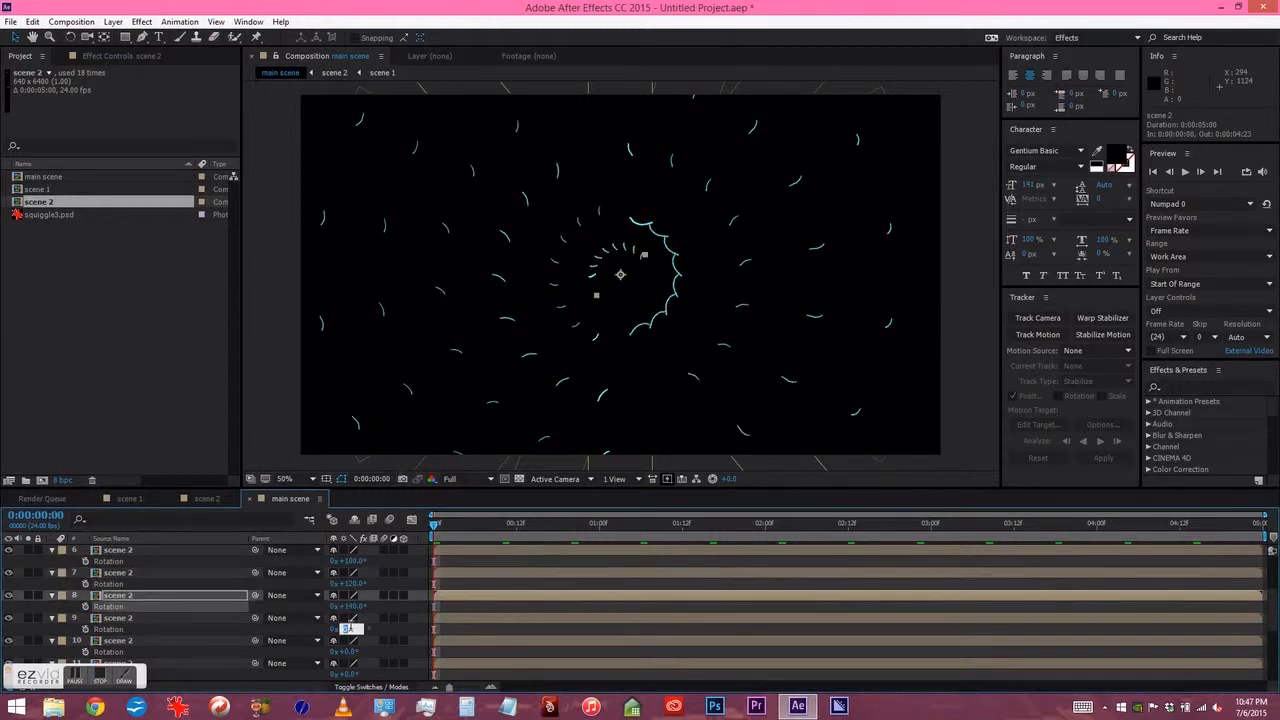
pyautogui.write('160')
pyautogui.press('Return')
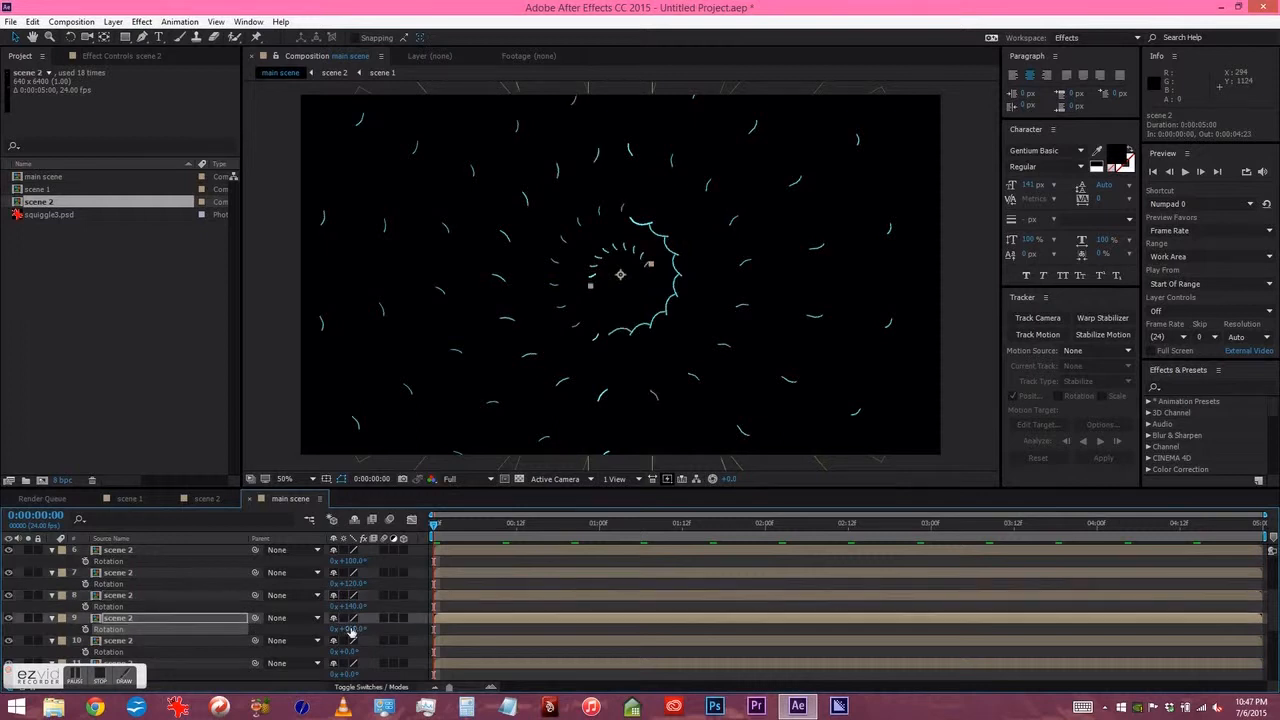
# - Set the rotation of scene 2 layers 10, 11 and 12 to 180°, 200° and 220° respectively
pyautogui.click(348, 652)
pyautogui.write('180')
pyautogui.press('Return')
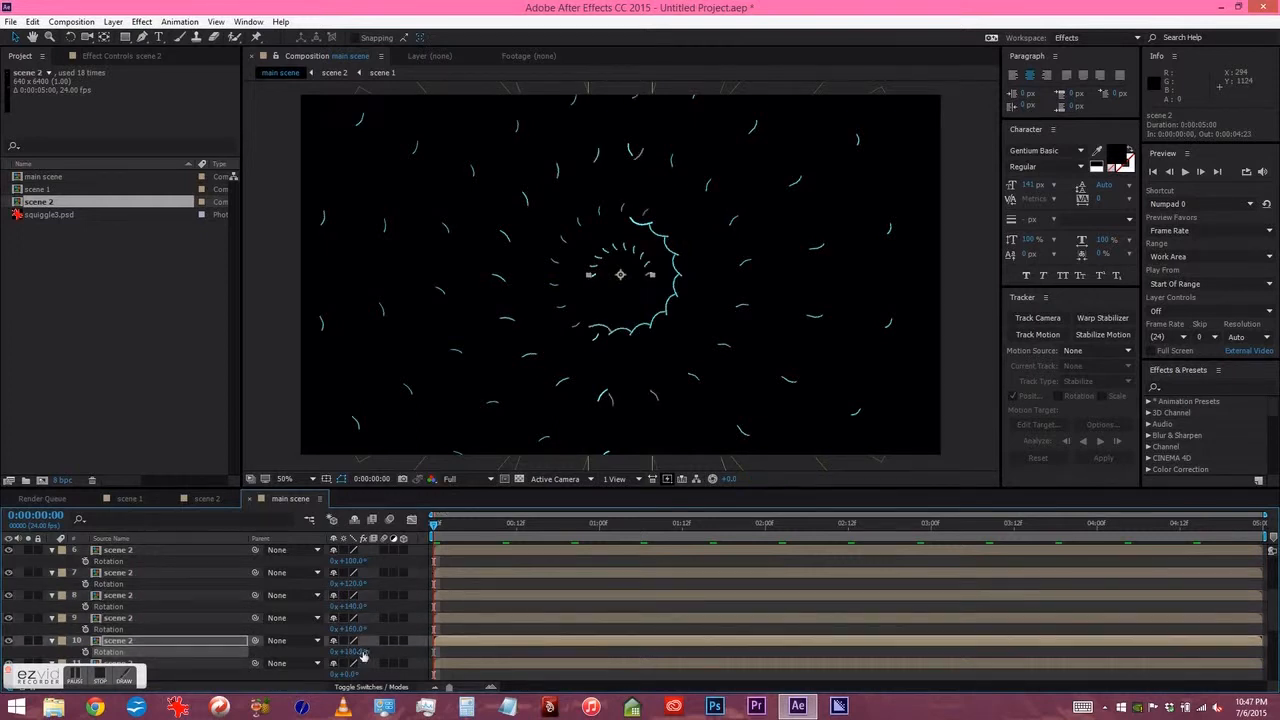
pyautogui.write('200')
pyautogui.press('Return')
pyautogui.scroll(-2, 362, 590)
pyautogui.click(348, 629)
pyautogui.write('220')
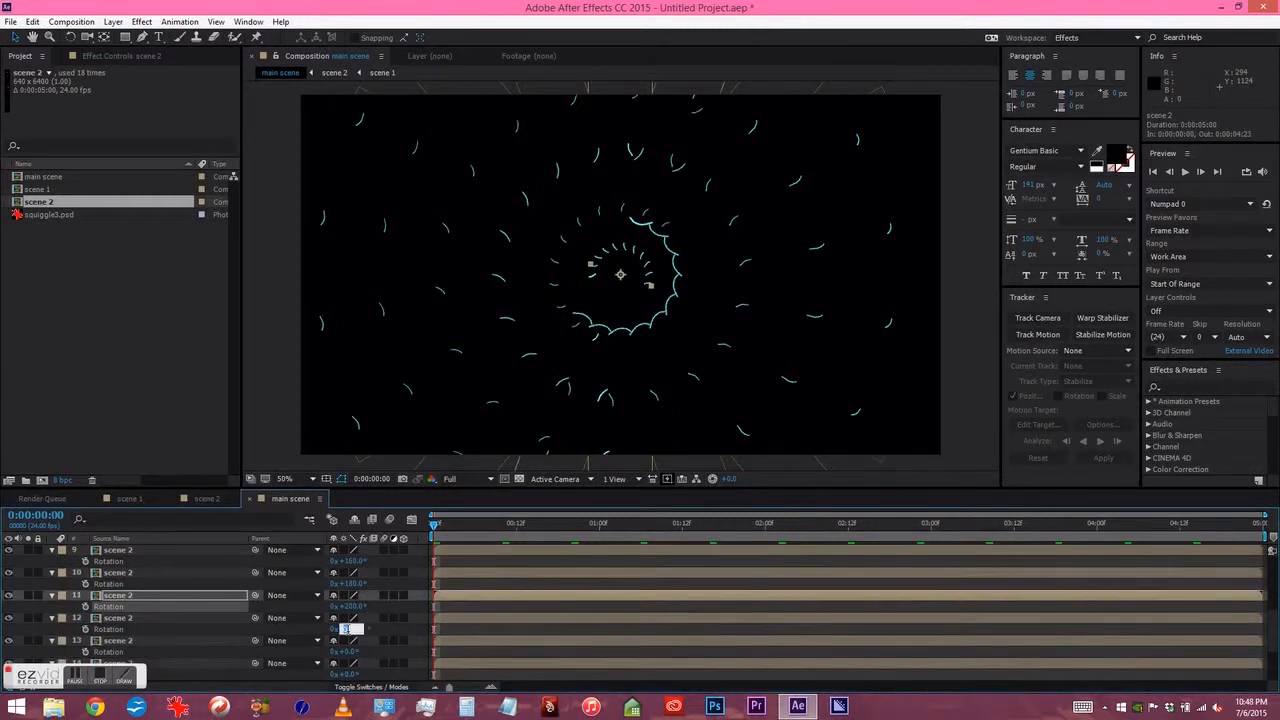
pyautogui.press('Return')
# - Set the rotation of scene 2 layers 13, 14 and 15 to 240°, 260° and 280° respectively
pyautogui.click(348, 652)
pyautogui.write('240')
pyautogui.press('Return')
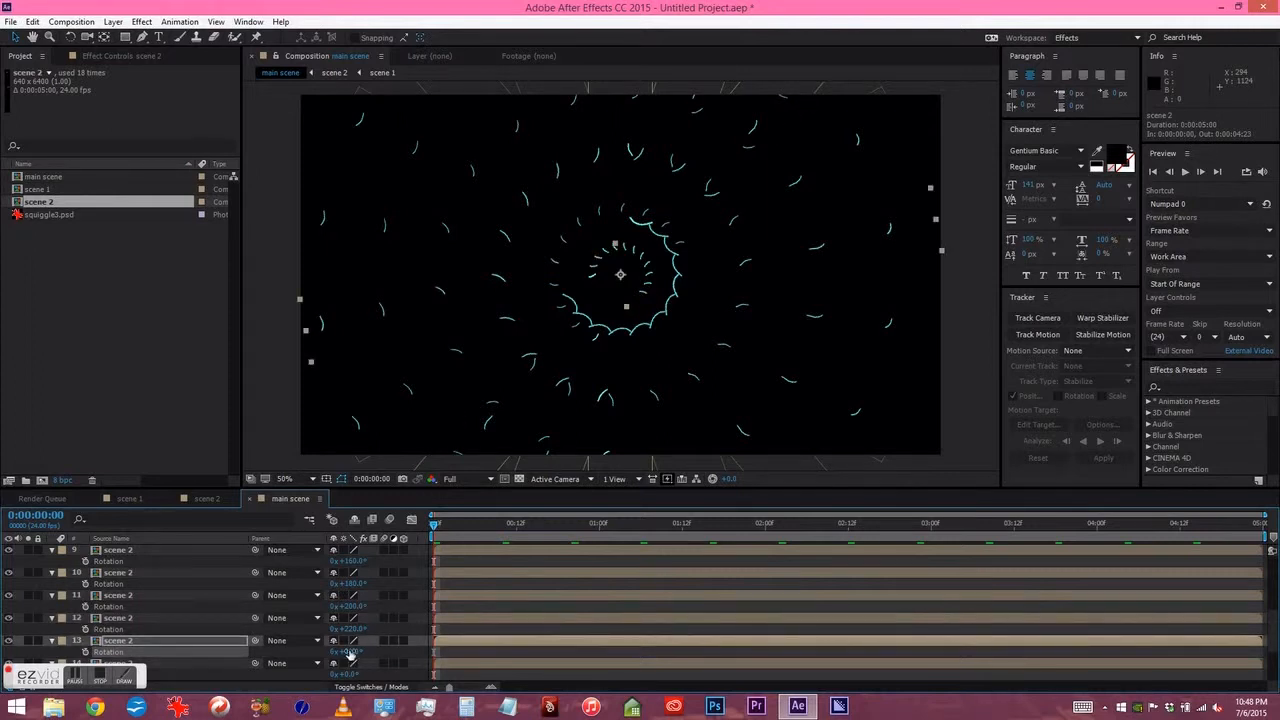
pyautogui.click(348, 674)
pyautogui.write('260')
pyautogui.press('Return')
pyautogui.scroll(-2, 348, 620)
pyautogui.click(348, 606)
pyautogui.write('2')
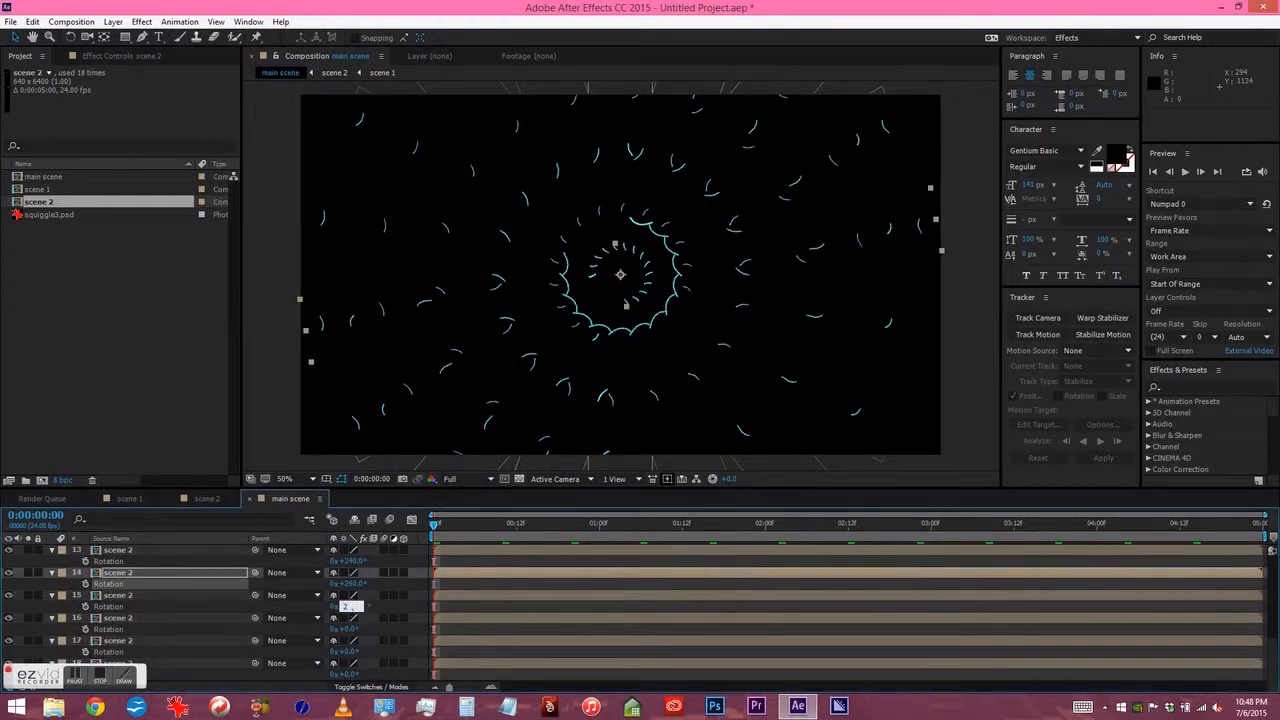
pyautogui.write('80')
pyautogui.press('Return')
# - Set the rotation of scene 2 layers 16, 17 and 18 to 300°, 320° and 340° respectively
pyautogui.click(348, 628)
pyautogui.write('300')
pyautogui.press('Return')
pyautogui.click(348, 651)
pyautogui.write('320')
pyautogui.press('Tab')
pyautogui.write('340')
pyautogui.press('Return')
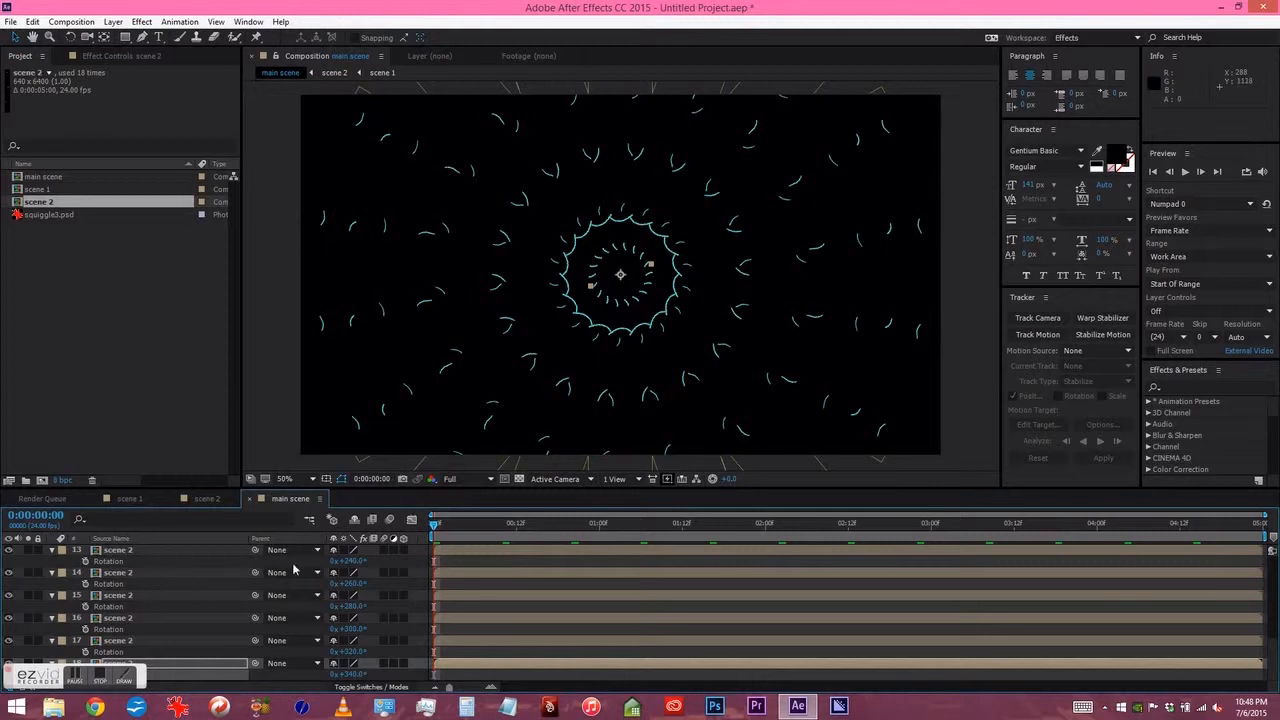
# - Preview the main scene animation with the rotated scene 2 layers
pyautogui.click(189, 607)
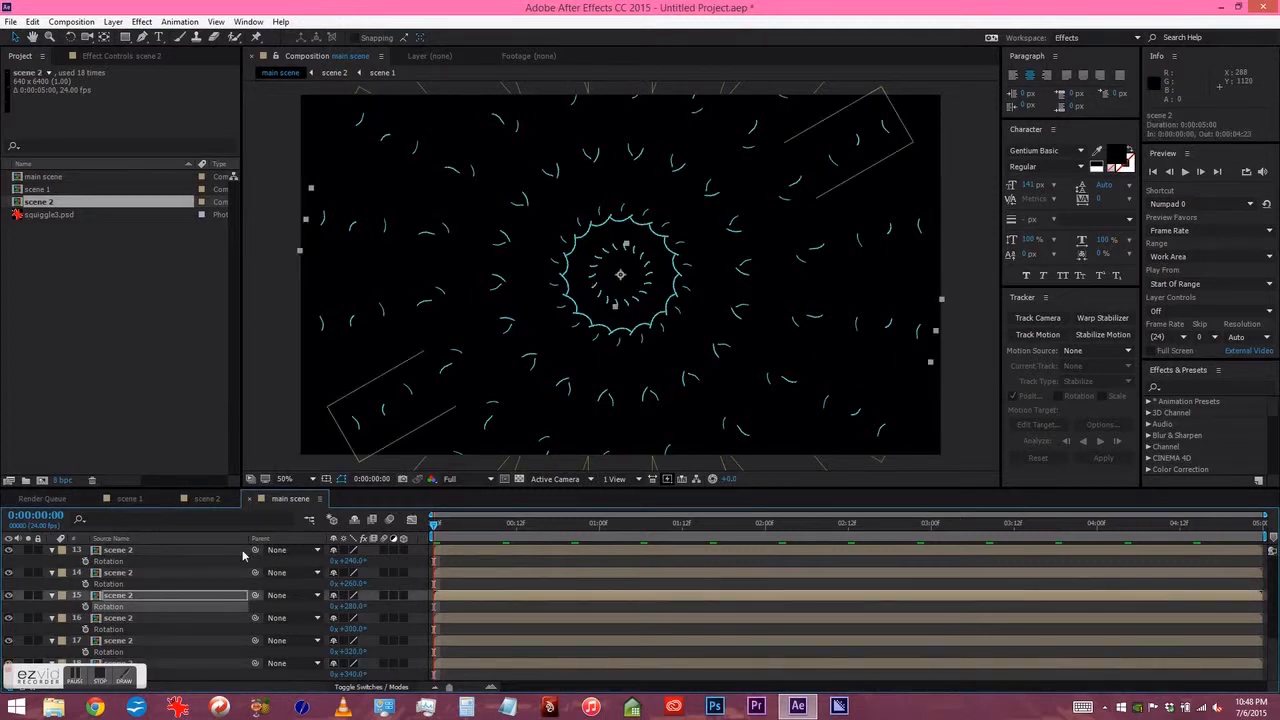
pyautogui.press('space')
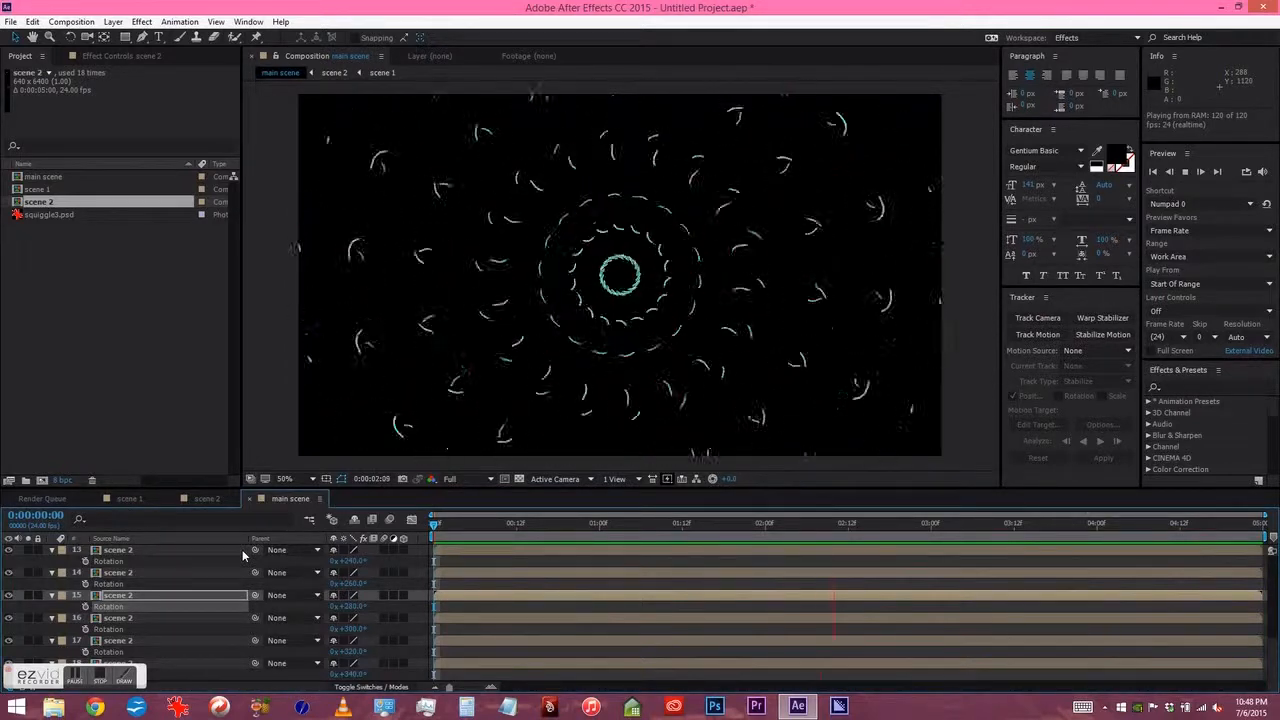
pyautogui.press('space')
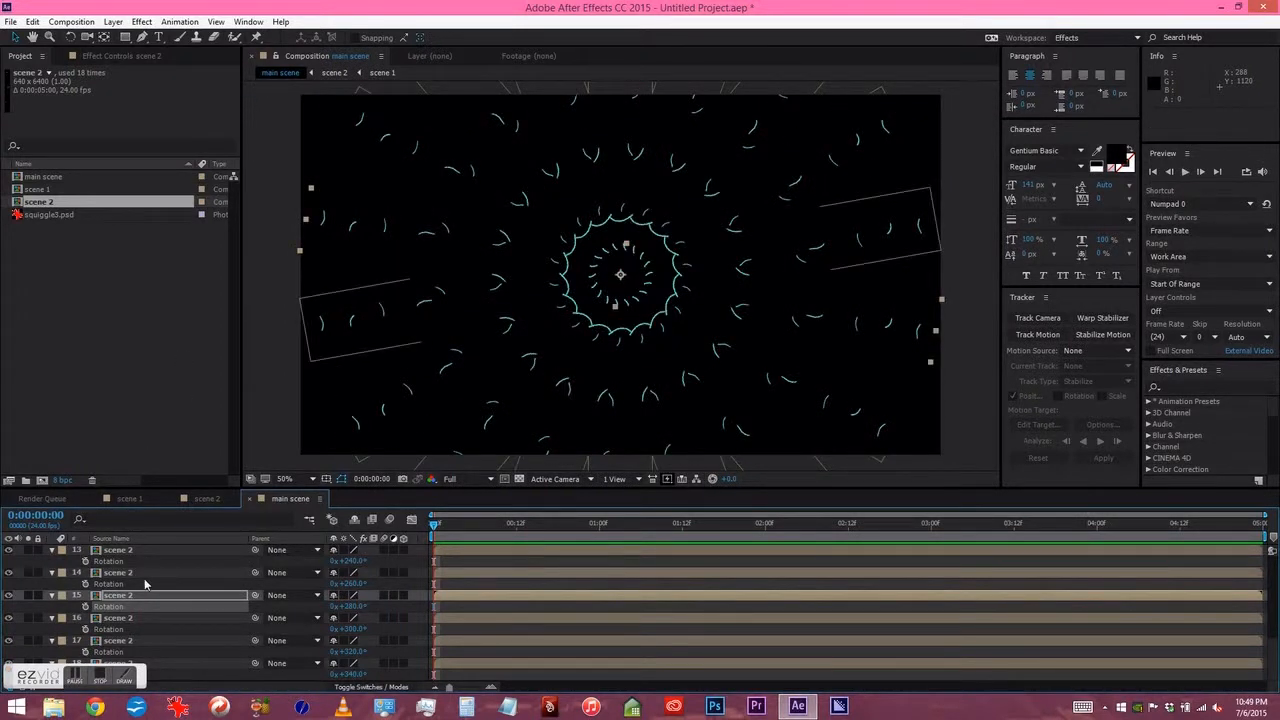
# - Solo the first scene 2 layer in main scene and apply the Glow effect to it
pyautogui.scroll(6, 145, 580)
pyautogui.click(112, 550)
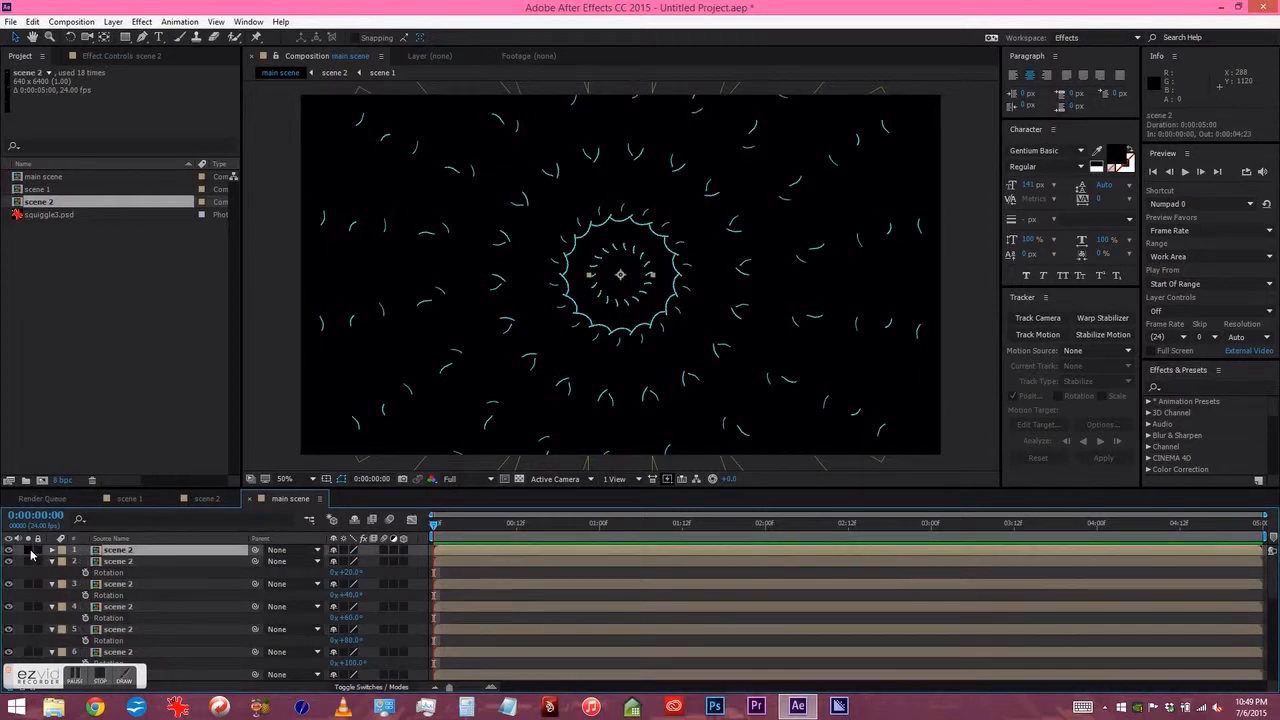
pyautogui.click(28, 551)
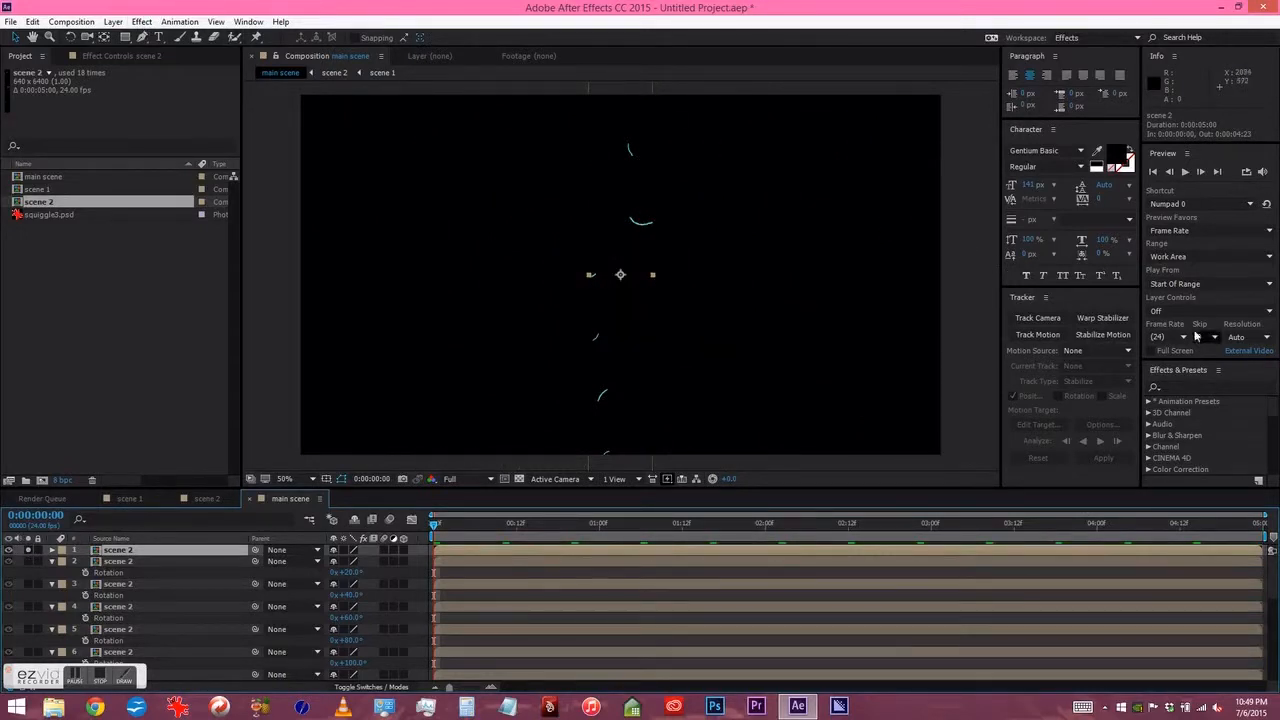
pyautogui.click(1187, 386)
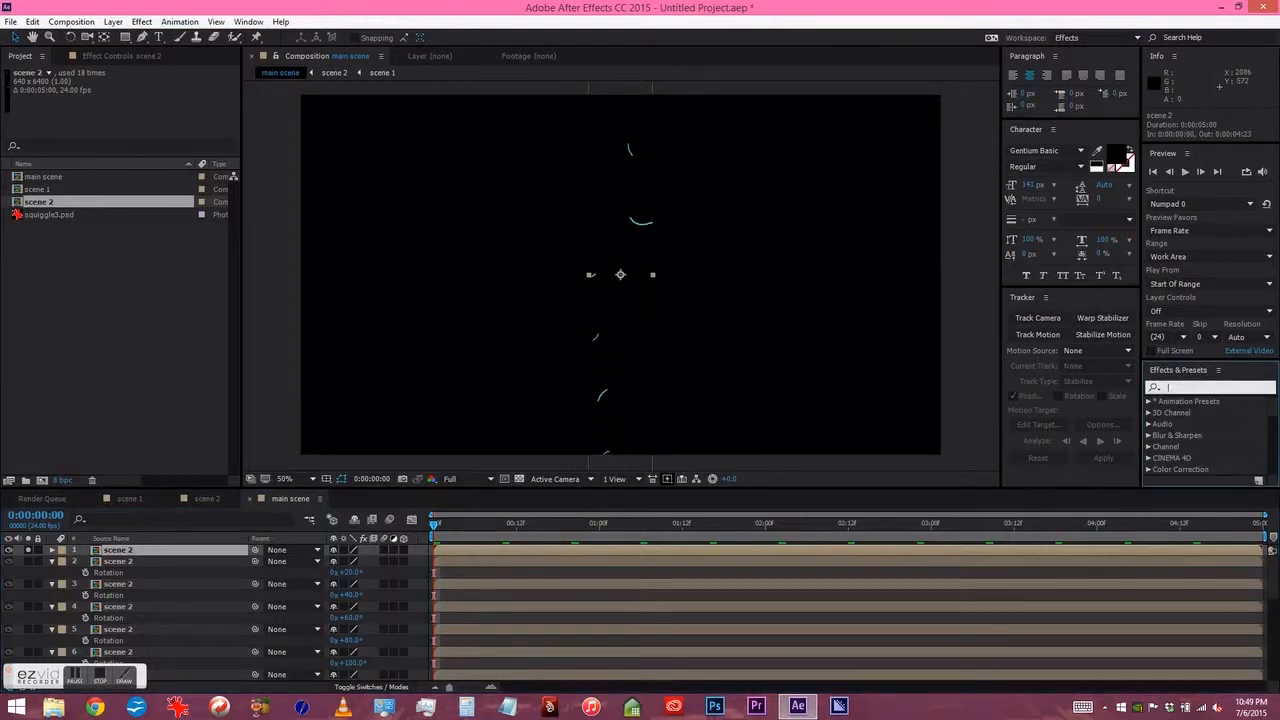
pyautogui.write('glow')
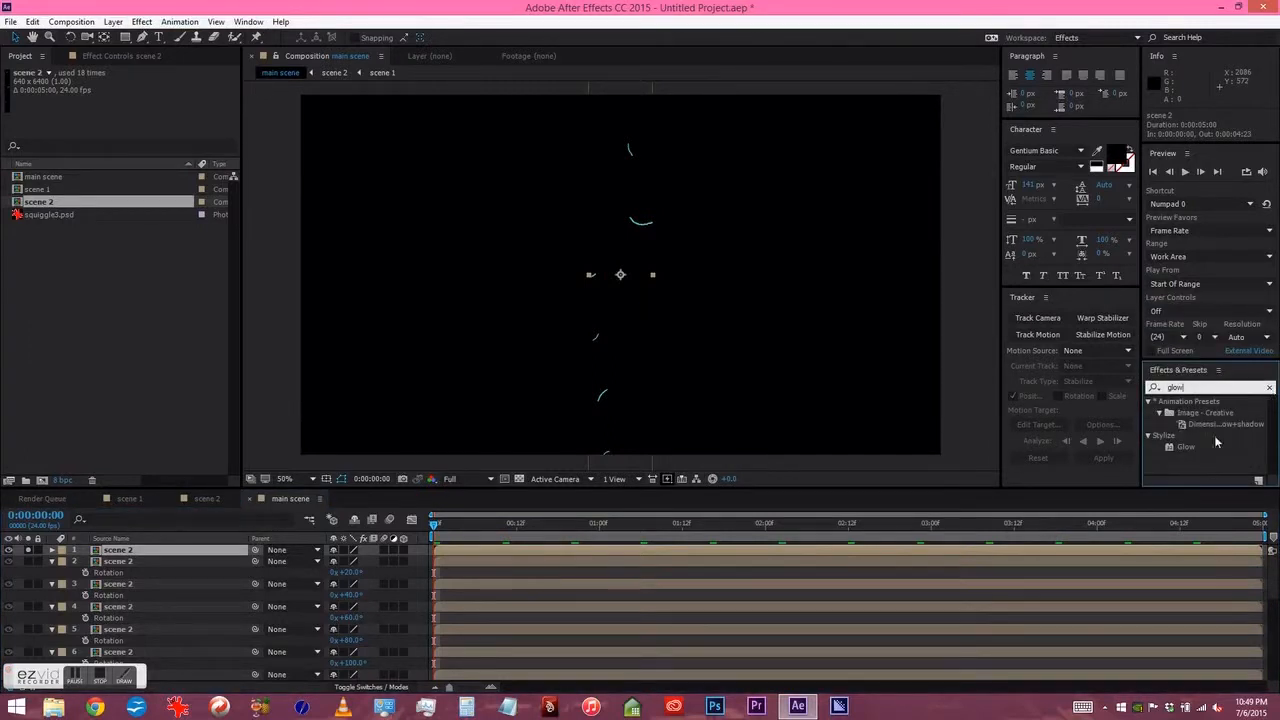
pyautogui.moveTo(1186, 447); pyautogui.dragTo(854, 554)
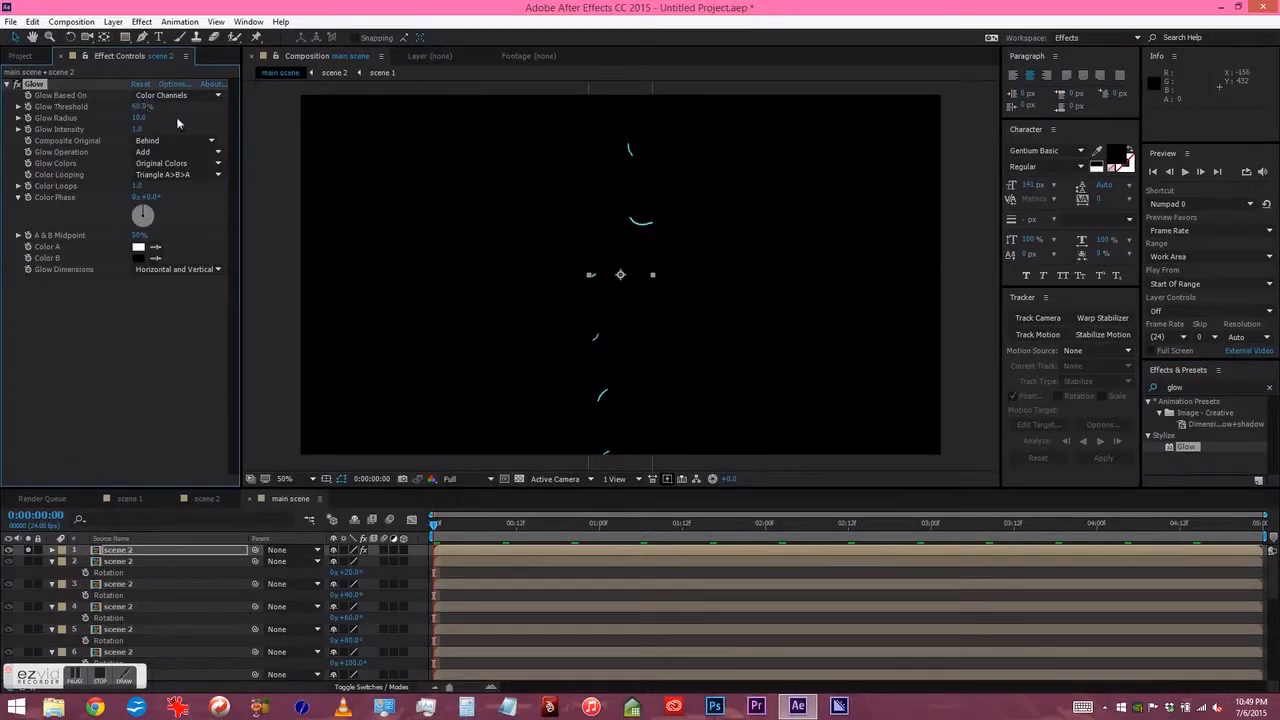
# - Set the Glow threshold to about 53%, radius to about 34 and intensity to 2.5, and duplicate the Glow effect on the first layer
pyautogui.moveTo(120, 106); pyautogui.dragTo(162, 128)
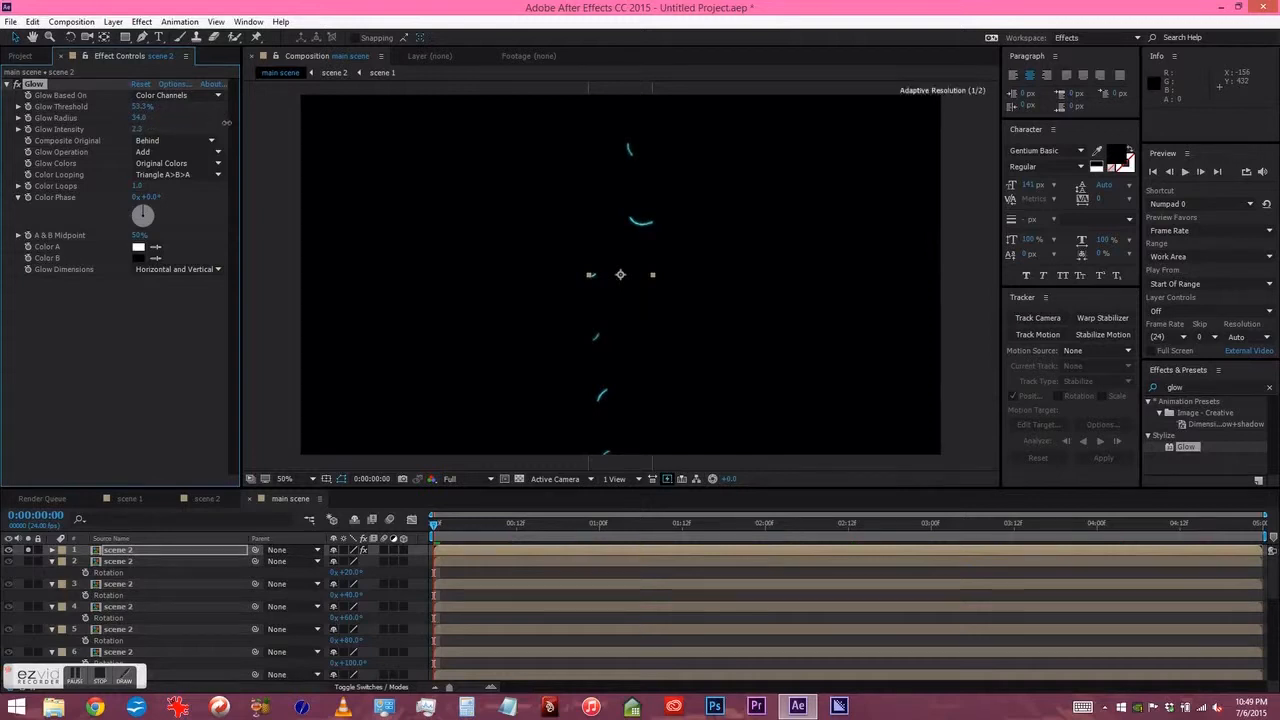
pyautogui.click(82, 361)
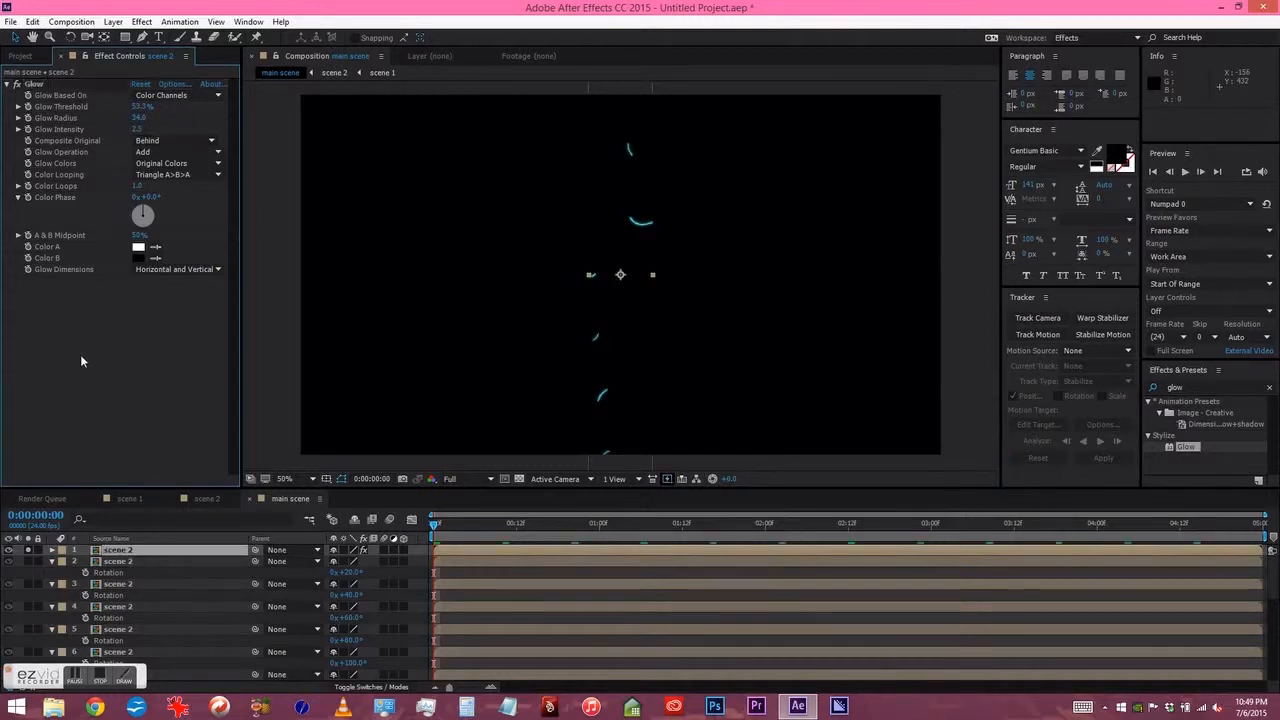
pyautogui.click(44, 86)
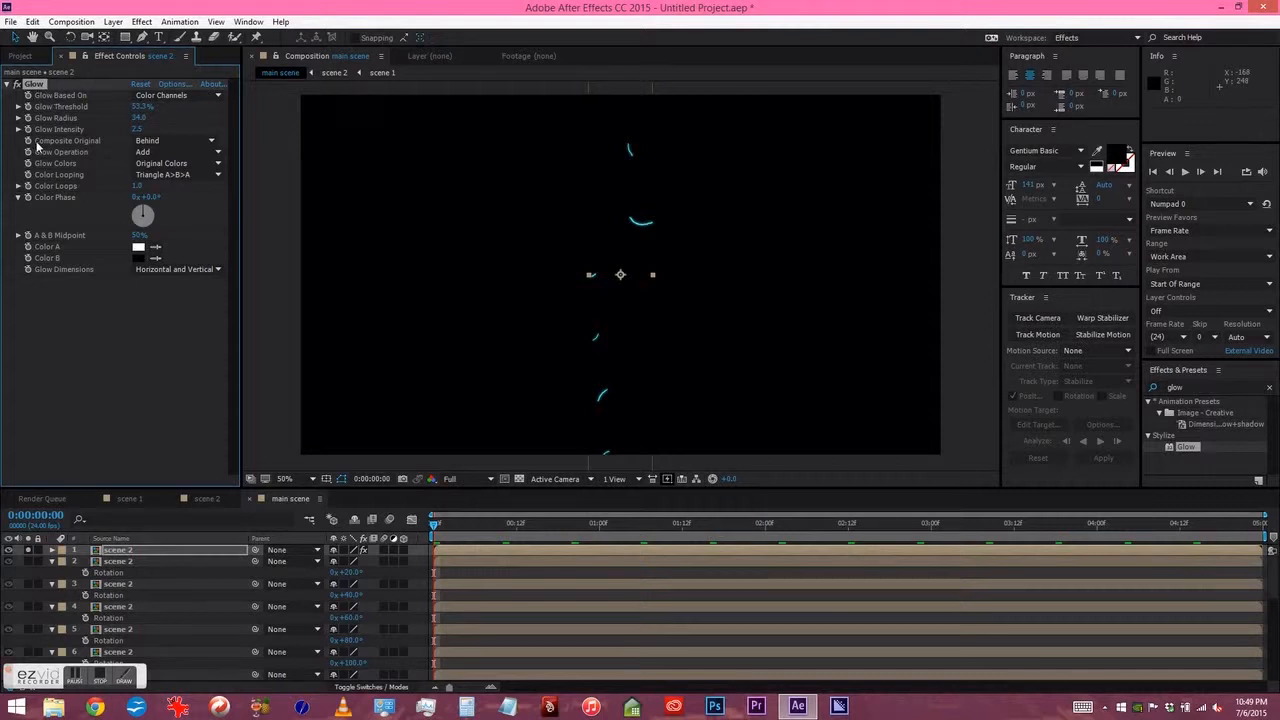
pyautogui.hotkey('ctrl', 'd')
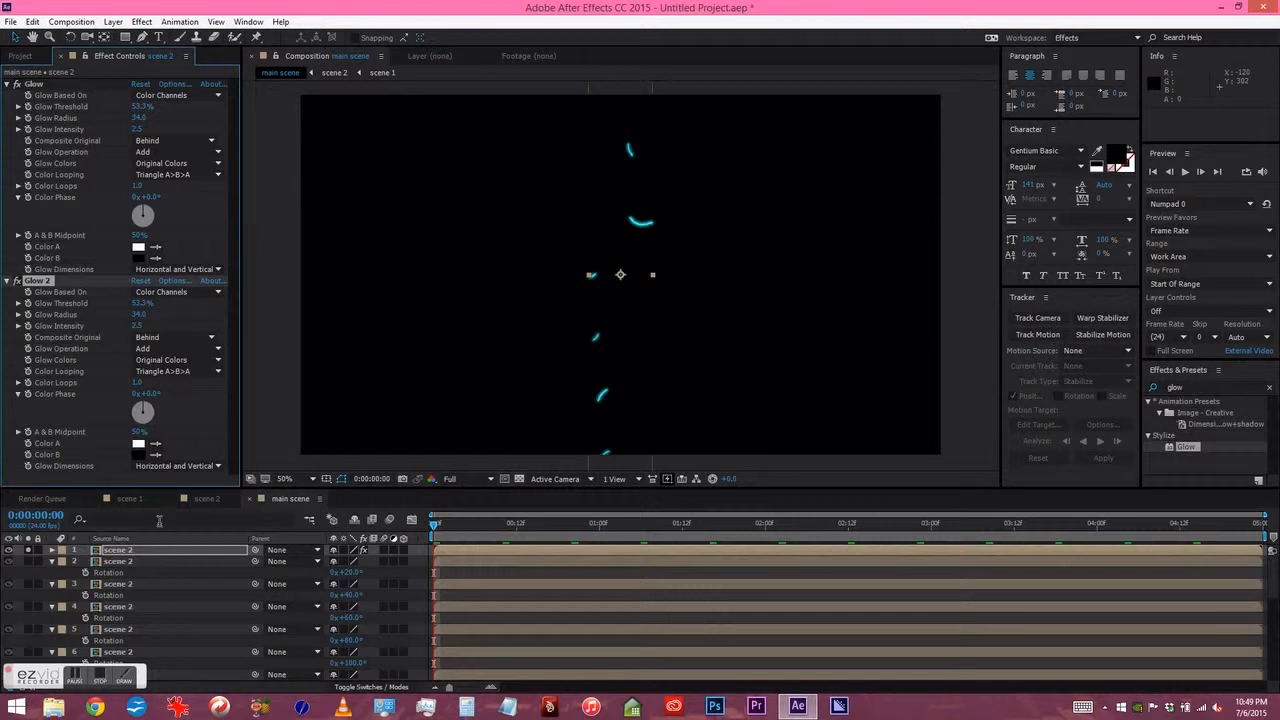
# - Select both Glow effects on the first layer, move the selection to layer 2 and turn off the first layer's solo
pyautogui.click(34, 85)
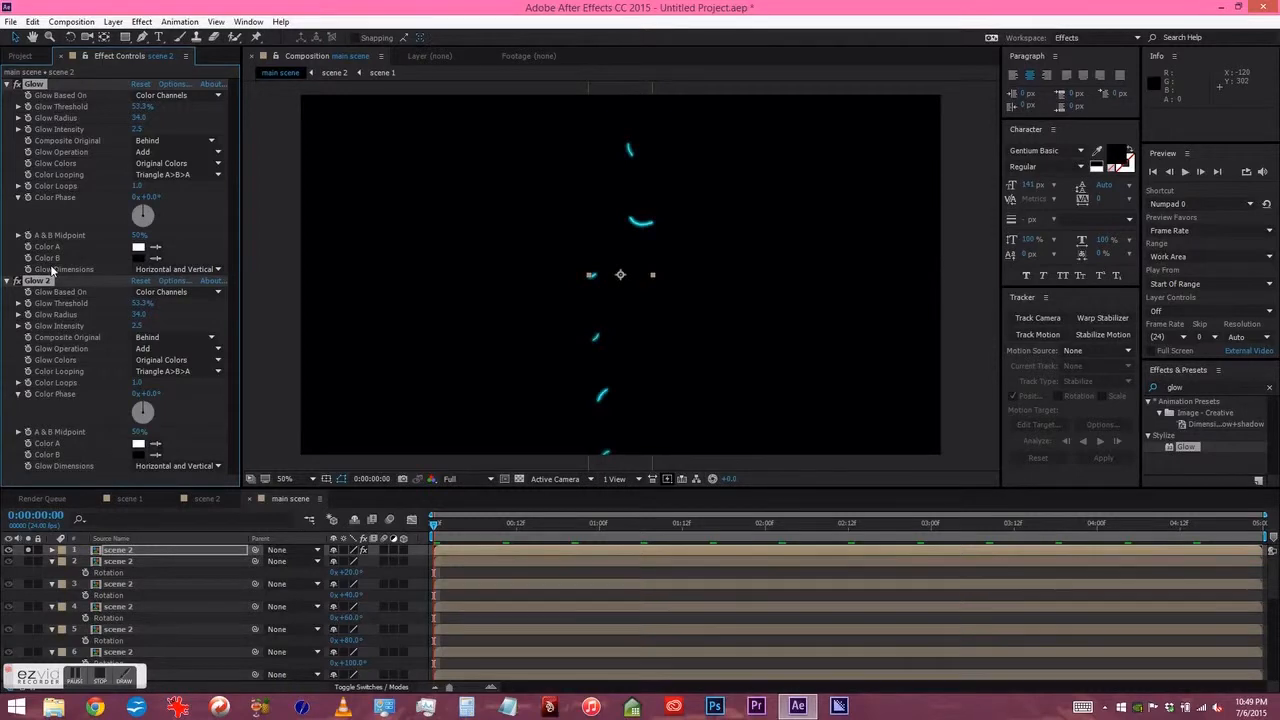
pyautogui.hotkey('ctrl', 'Down')
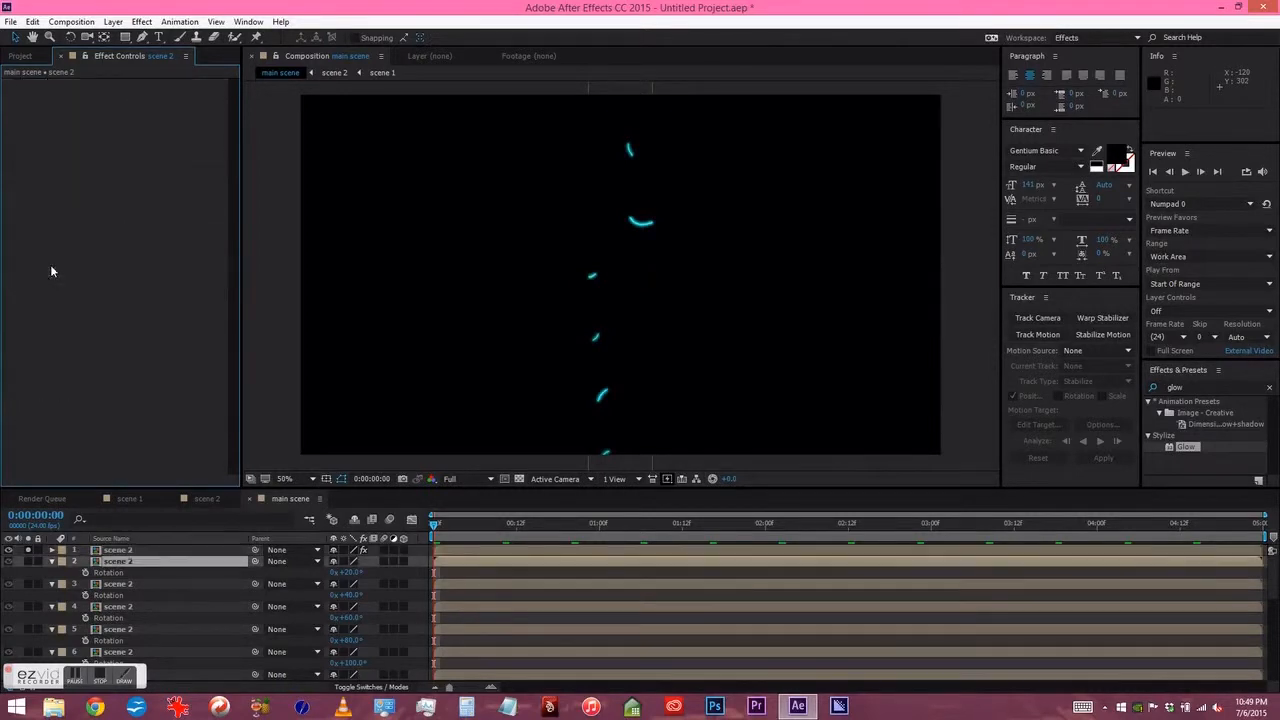
pyautogui.click(29, 551)
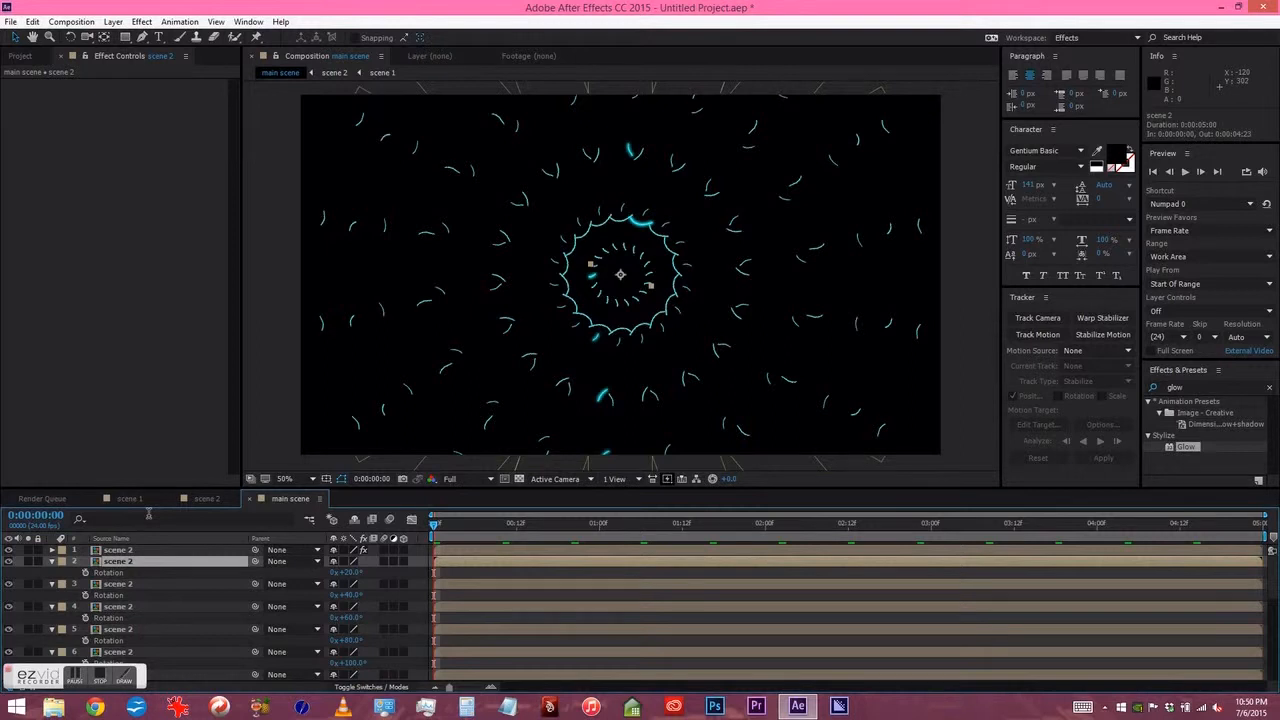
# - Paste both Glow effects onto scene 2 layers 2 through 18 in main scene and preview the animation
pyautogui.hotkey('ctrl', 'v')
pyautogui.hotkey('ctrl', 'Down')
pyautogui.hotkey('ctrl', 'v')
pyautogui.hotkey('ctrl', 'Down')
pyautogui.hotkey('ctrl', 'v')
pyautogui.hotkey('ctrl', 'Down')
pyautogui.hotkey('ctrl', 'v')
pyautogui.hotkey('ctrl', 'Down')
pyautogui.hotkey('ctrl', 'v')
pyautogui.hotkey('ctrl', 'Down')
pyautogui.hotkey('ctrl', 'v')
pyautogui.hotkey('ctrl', 'Down')
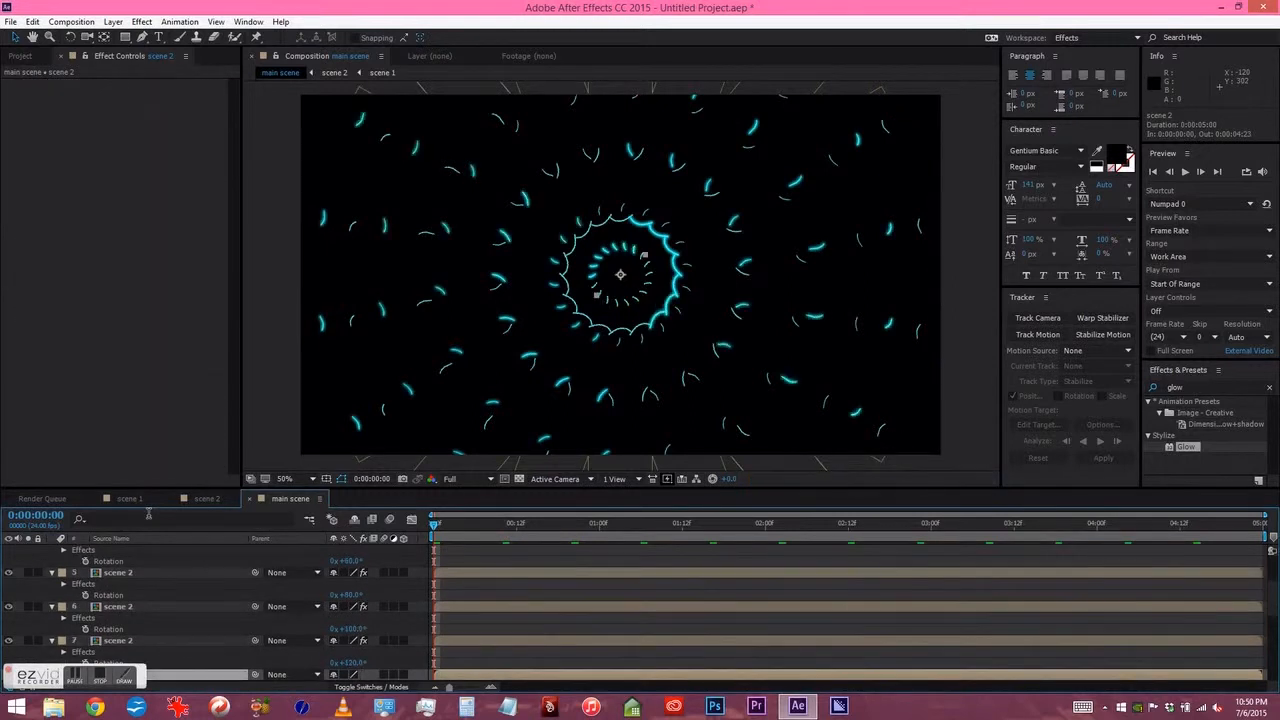
pyautogui.hotkey('ctrl', 'v')
pyautogui.hotkey('ctrl', 'Down')
pyautogui.hotkey('ctrl', 'v')
pyautogui.hotkey('ctrl', 'Down')
pyautogui.hotkey('ctrl', 'v')
pyautogui.hotkey('ctrl', 'Down')
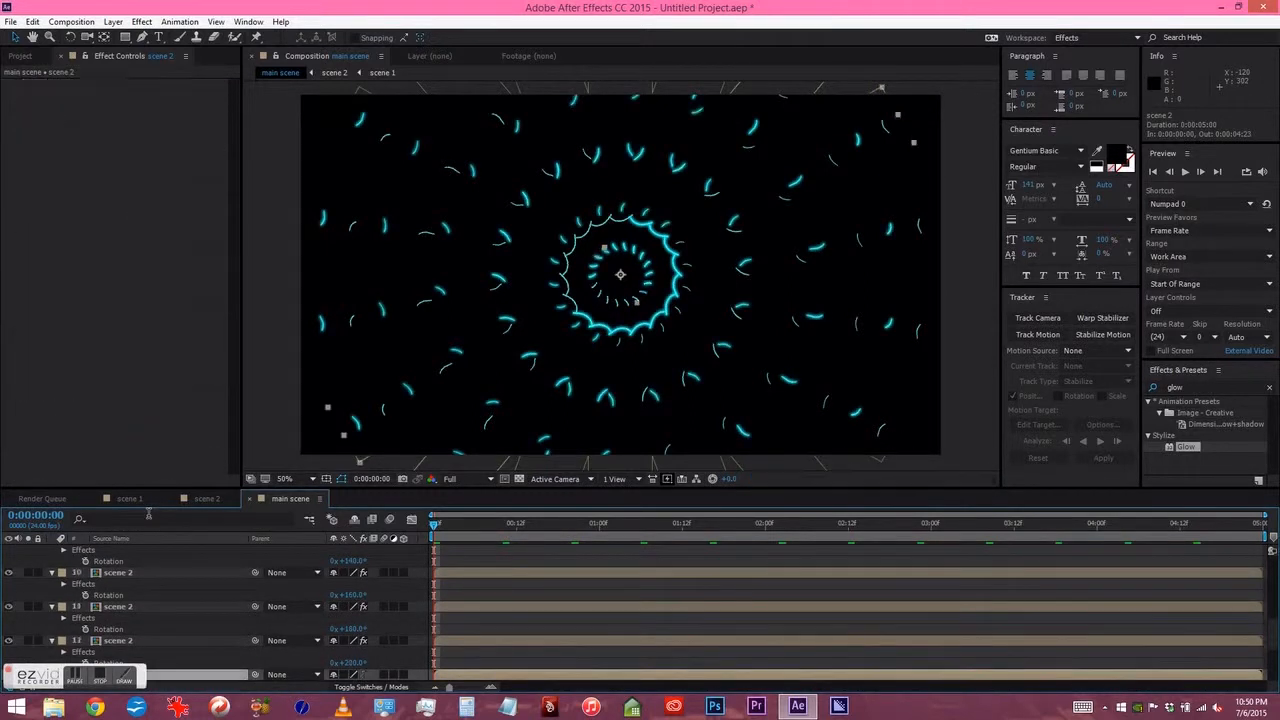
pyautogui.hotkey('ctrl', 'v')
pyautogui.hotkey('ctrl', 'Down')
pyautogui.hotkey('ctrl', 'v')
pyautogui.hotkey('ctrl', 'Down')
pyautogui.hotkey('ctrl', 'v')
pyautogui.hotkey('ctrl', 'Down')
pyautogui.hotkey('ctrl', 'v')
pyautogui.hotkey('ctrl', 'Down')
pyautogui.hotkey('ctrl', 'v')
pyautogui.hotkey('ctrl', 'Down')
pyautogui.hotkey('ctrl', 'v')
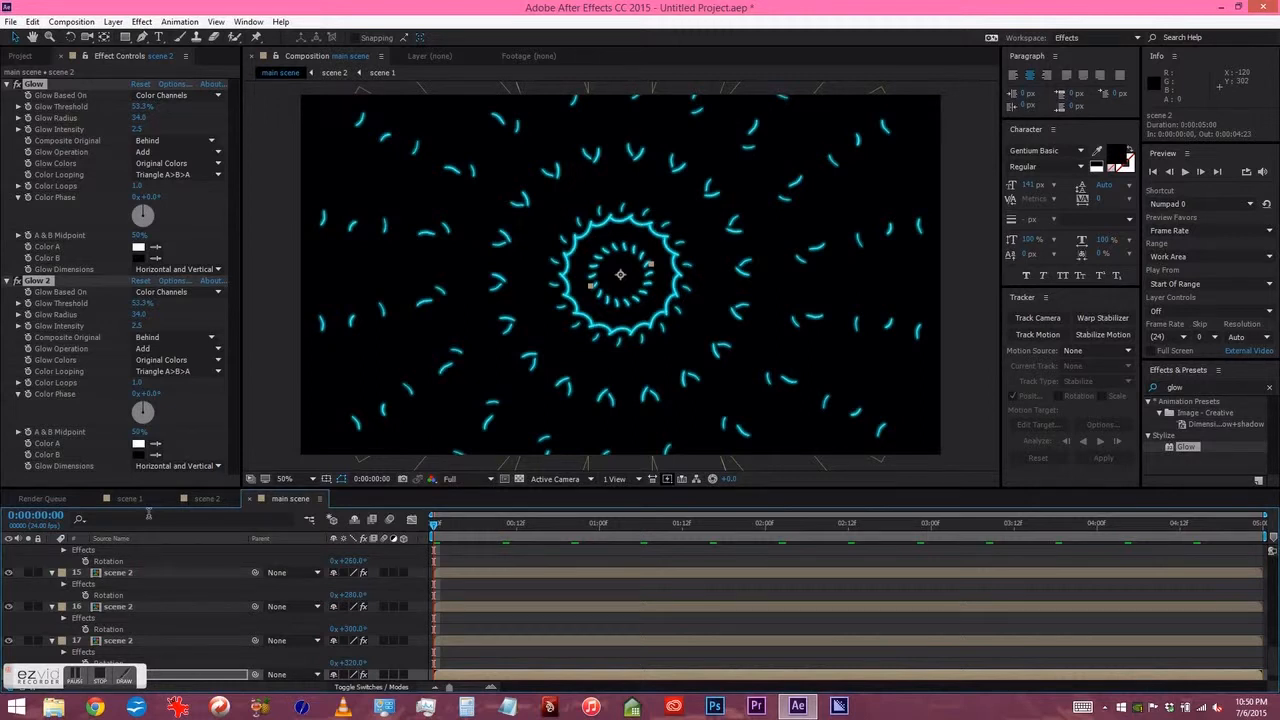
pyautogui.press('space')
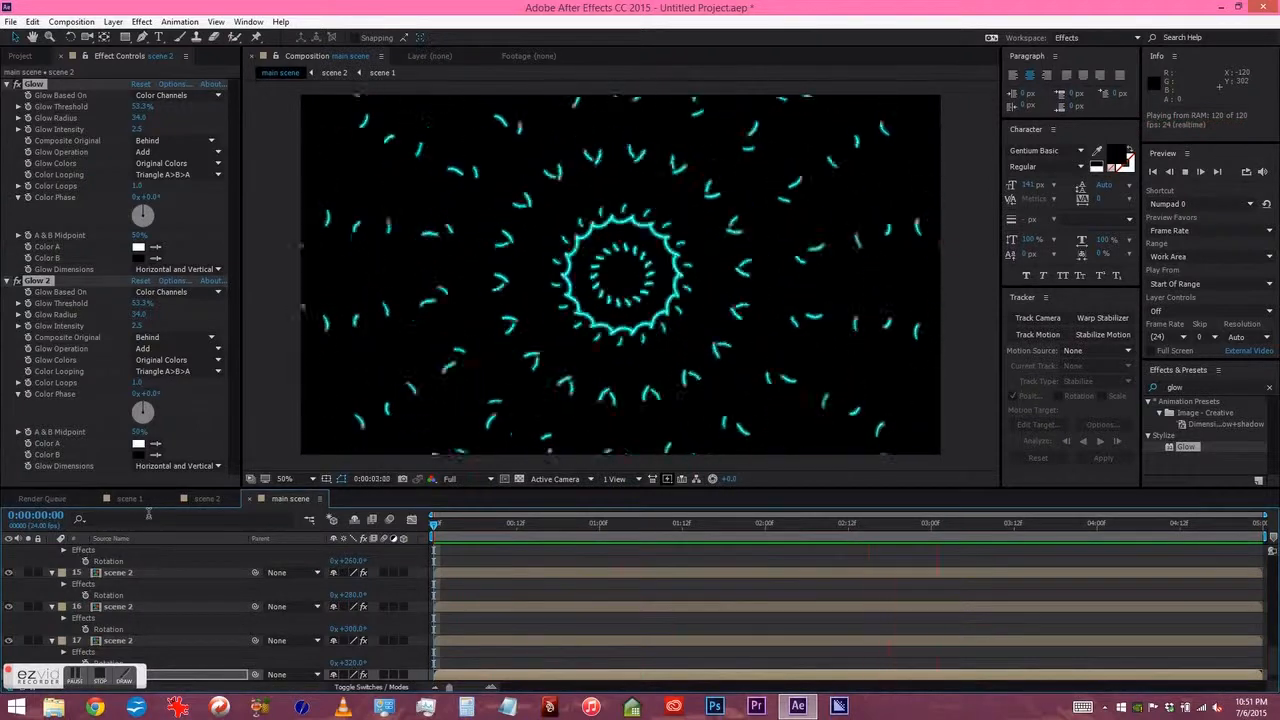
pyautogui.press('space')
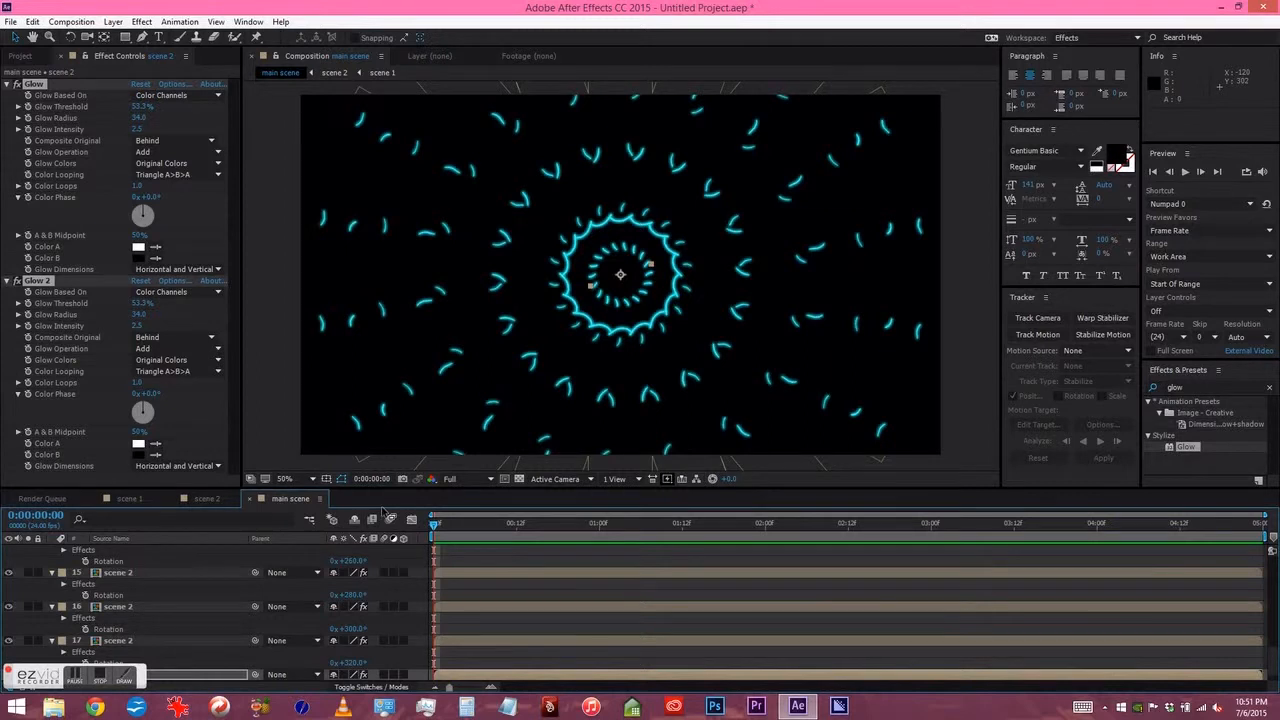
# - Find the Hue/Saturation effect by searching for "hue" and apply it to scene 2 layer 2
pyautogui.click(1270, 390)
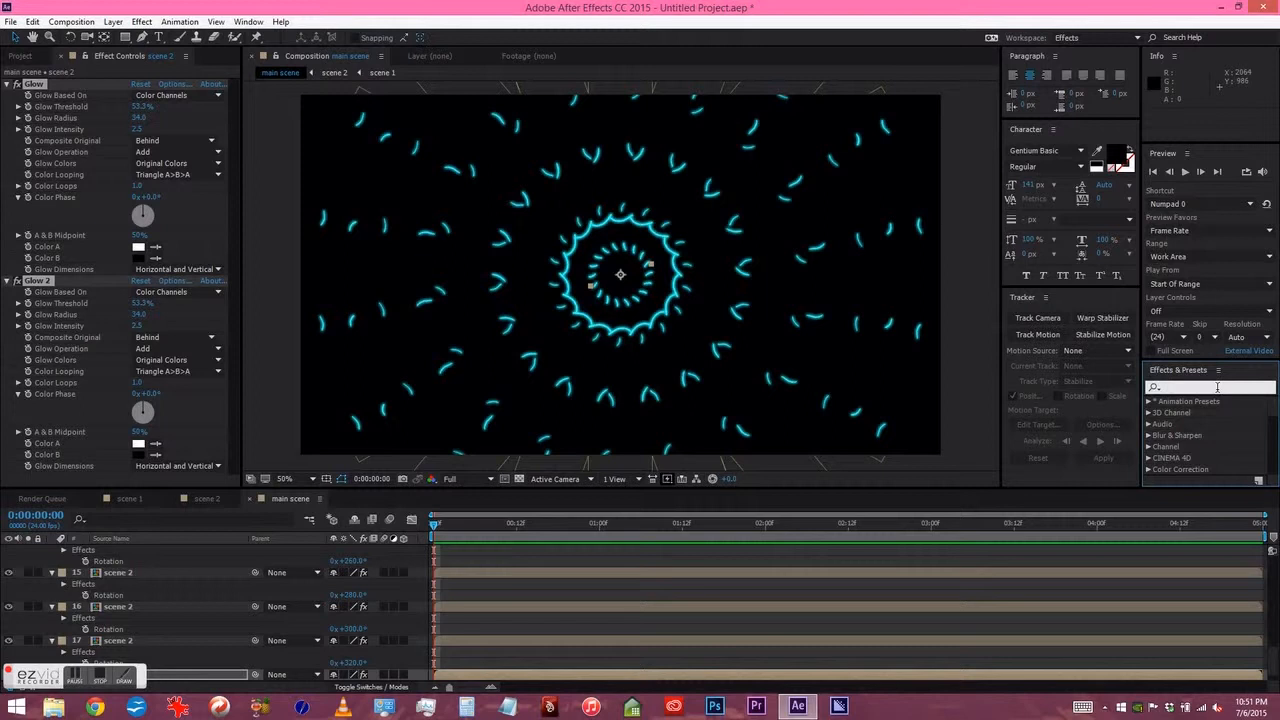
pyautogui.write('hue')
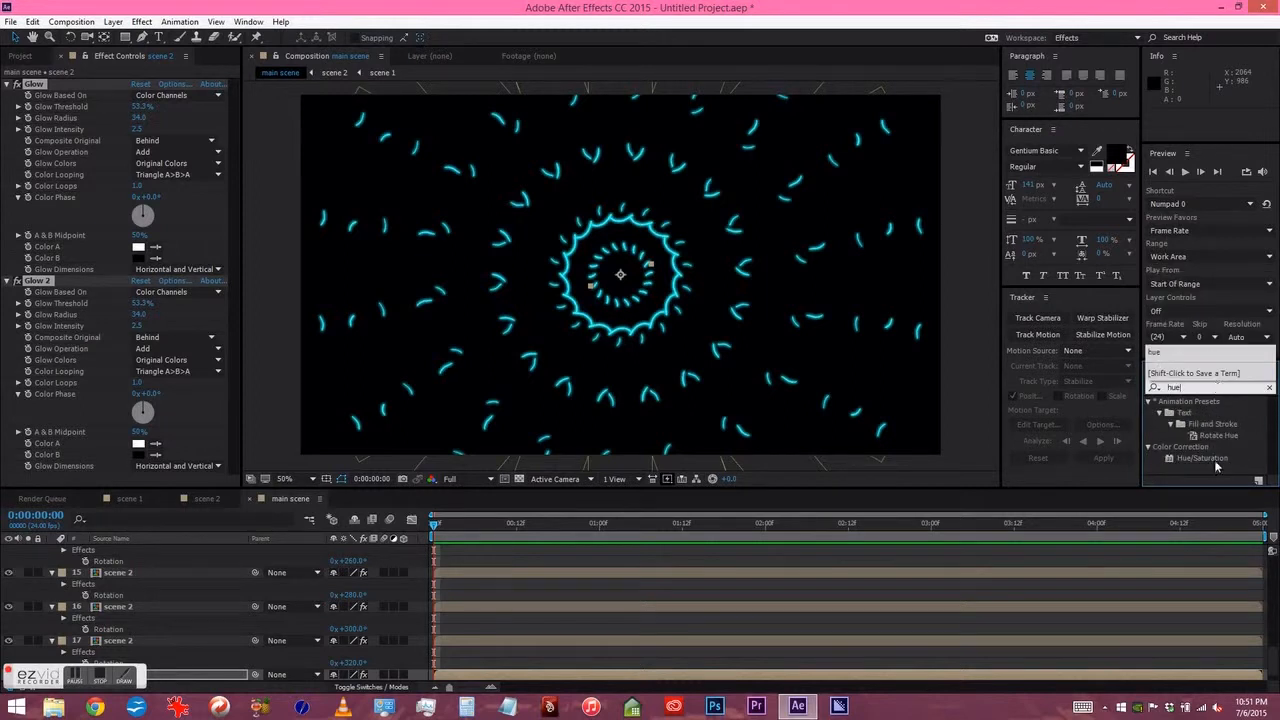
pyautogui.moveTo(1213, 460); pyautogui.dragTo(333, 579)
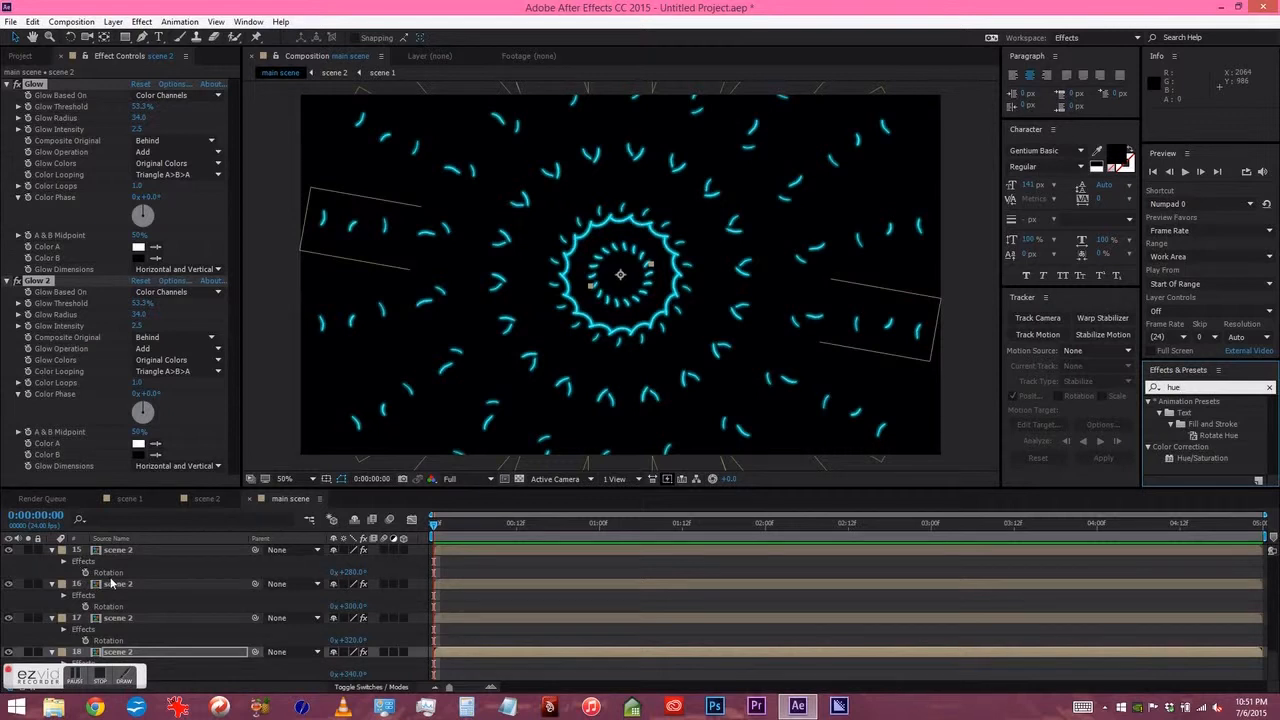
pyautogui.scroll(10, 113, 583)
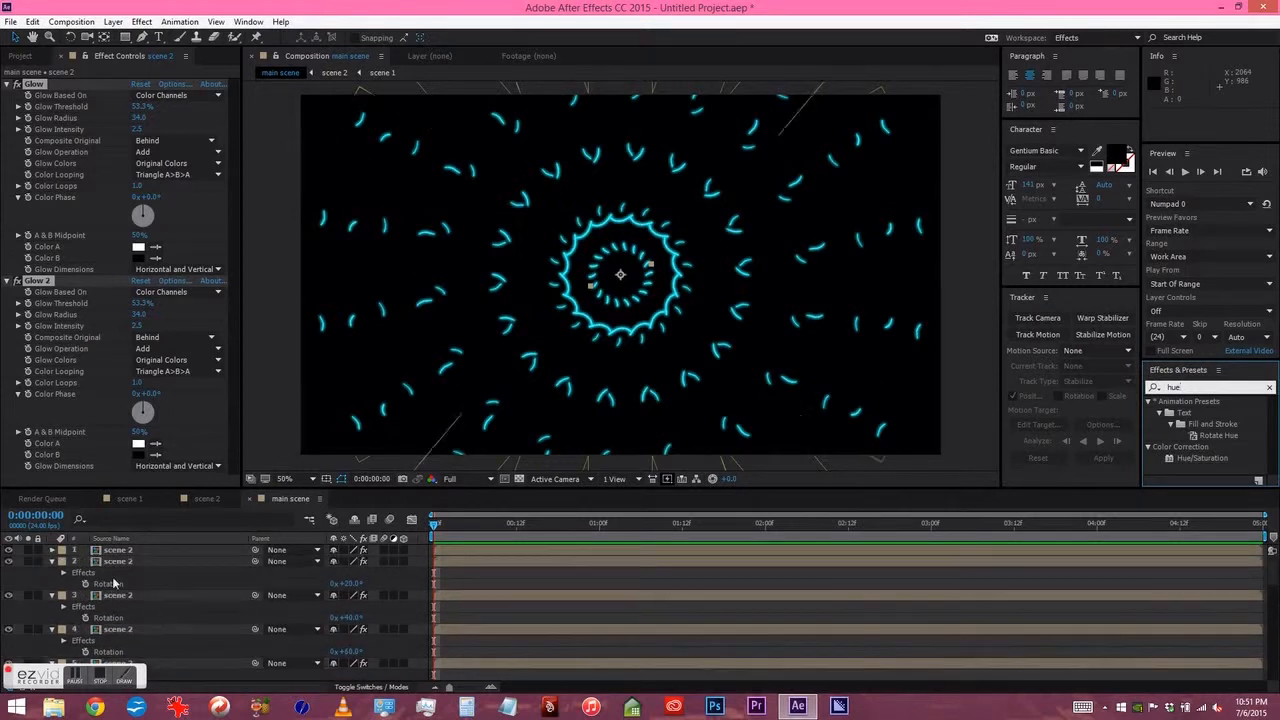
pyautogui.click(113, 563)
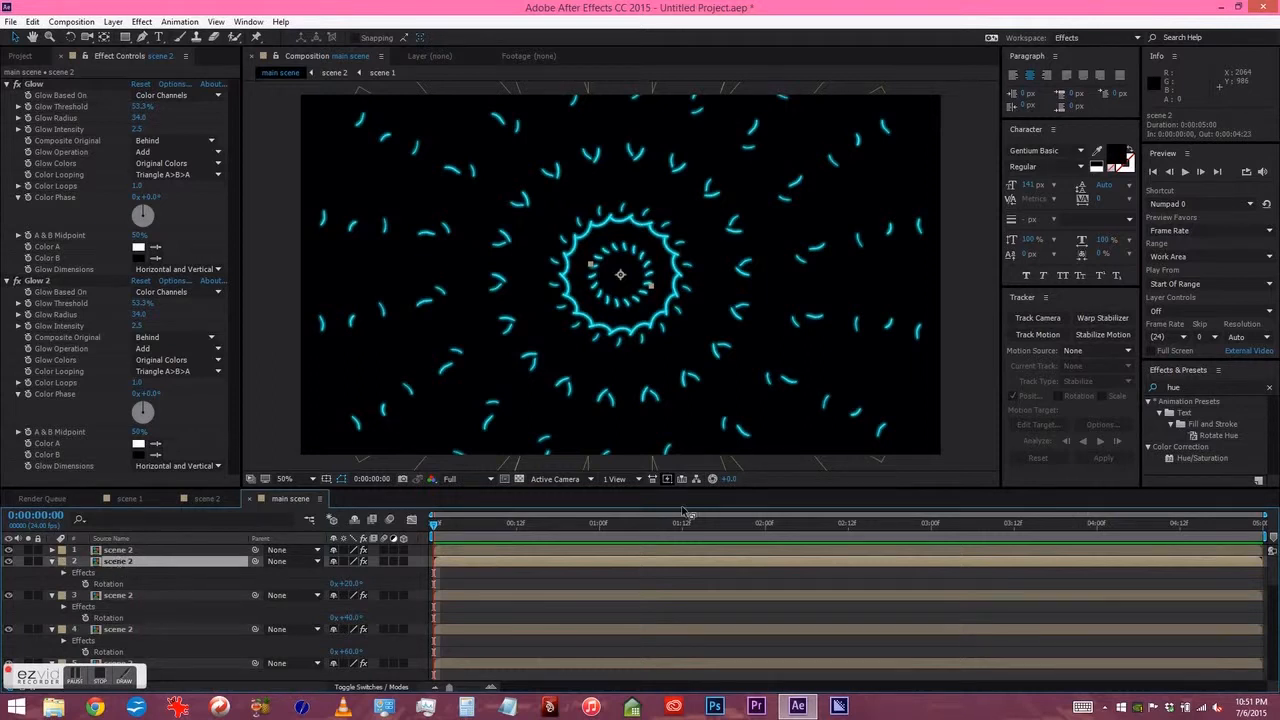
pyautogui.moveTo(1176, 459); pyautogui.dragTo(130, 562)
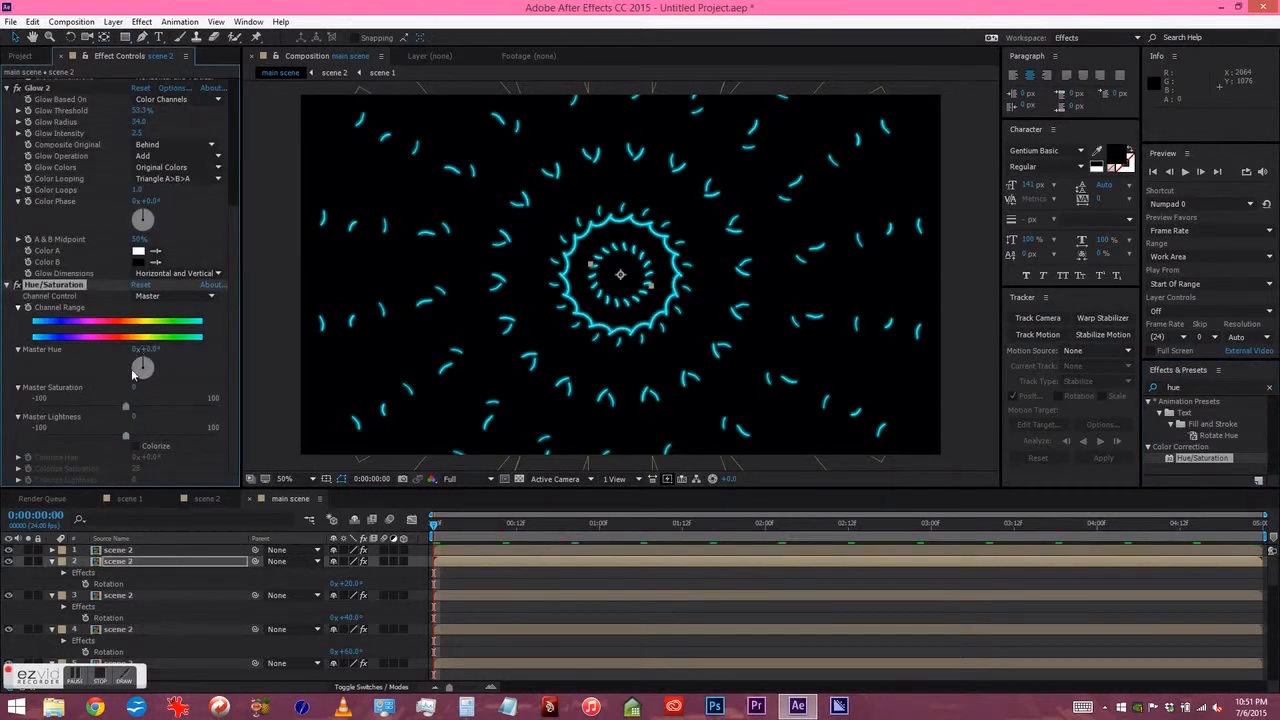
# - Solo layer 2, set its Hue/Saturation Master Hue to 101° and Master Lightness to 27, and turn the solo off
pyautogui.click(29, 561)
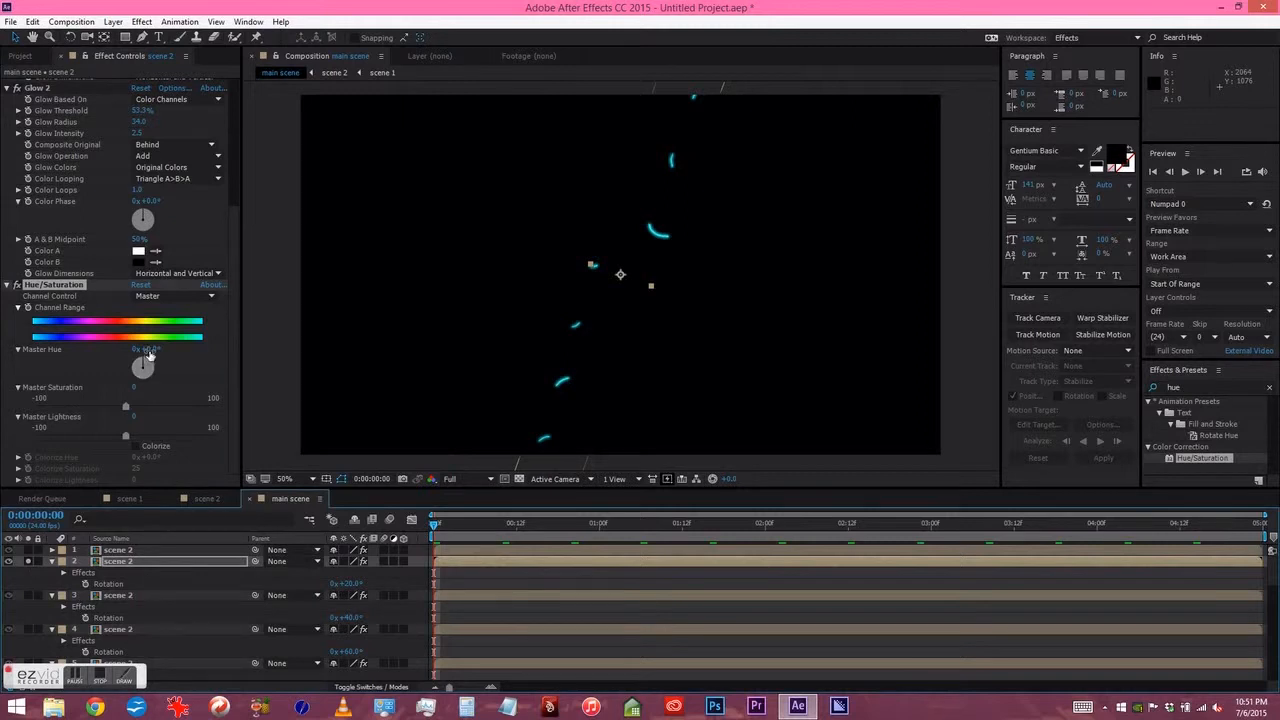
pyautogui.moveTo(150, 348); pyautogui.dragTo(206, 342)
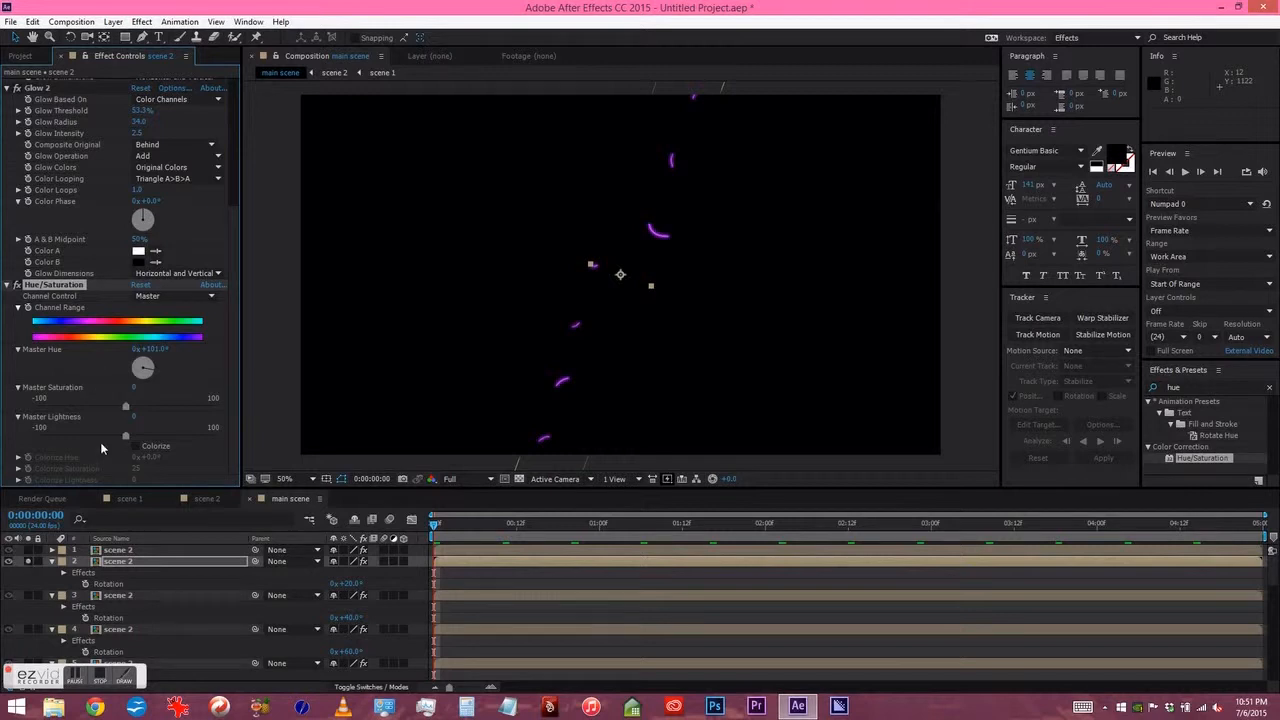
pyautogui.moveTo(125, 437); pyautogui.dragTo(151, 434)
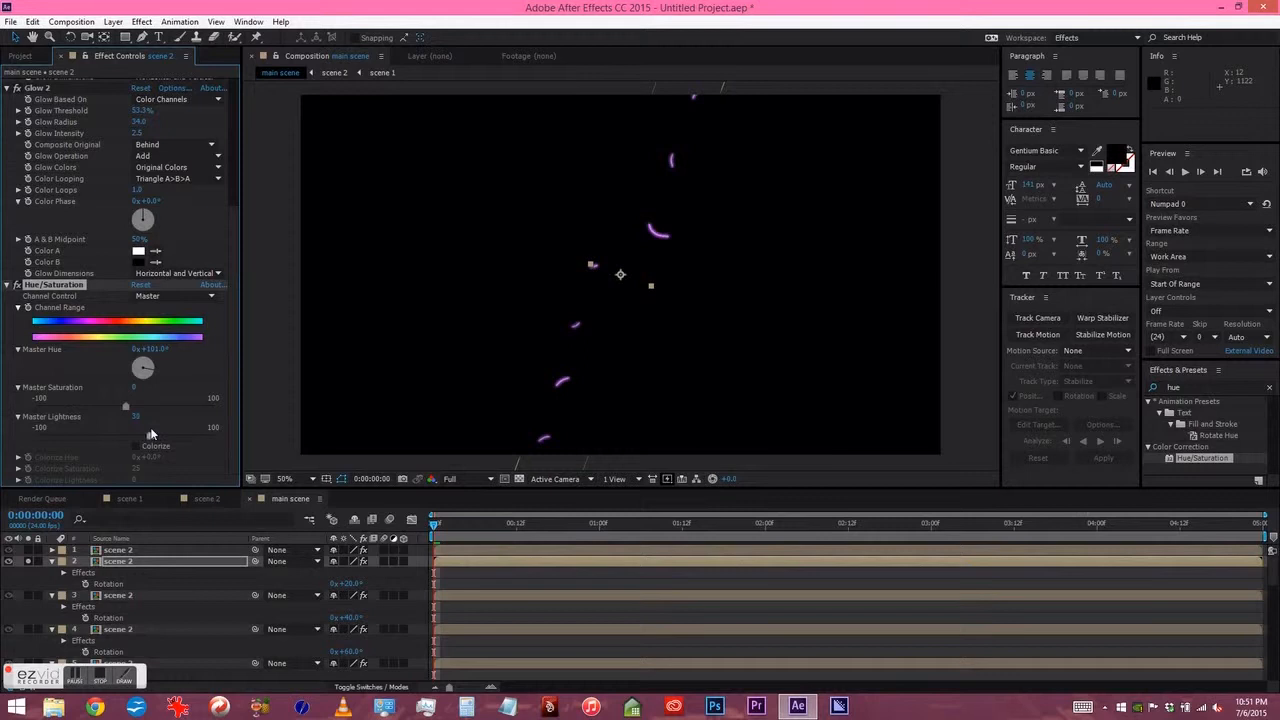
pyautogui.click(27, 563)
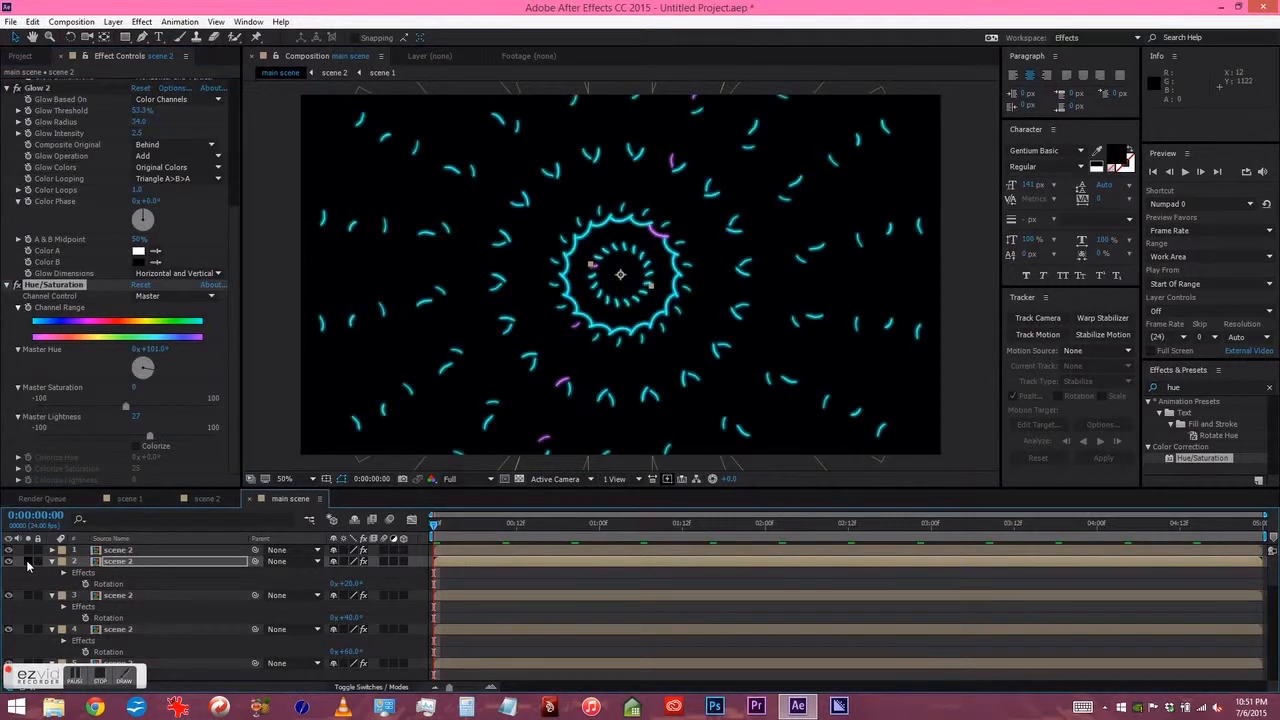
# - Copy the Hue/Saturation effect from layer 2 and paste it onto layer 4
pyautogui.click(6, 329)
pyautogui.click(48, 285)
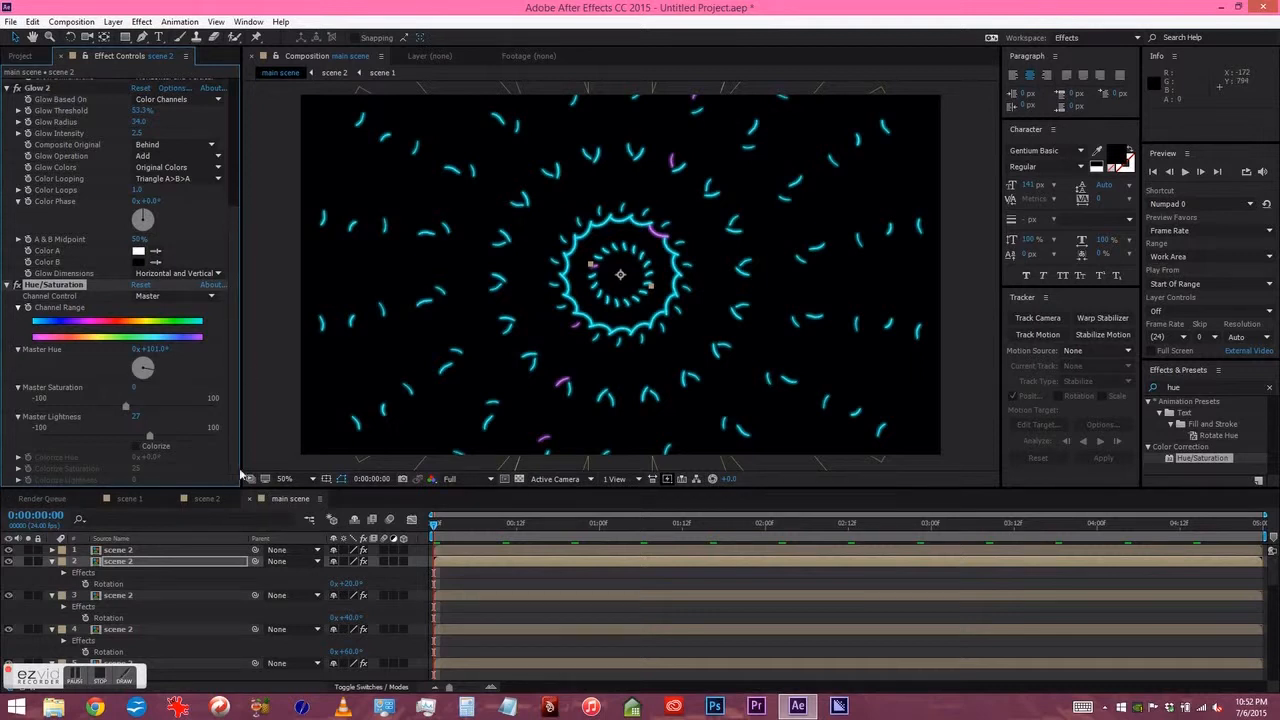
pyautogui.click(288, 500)
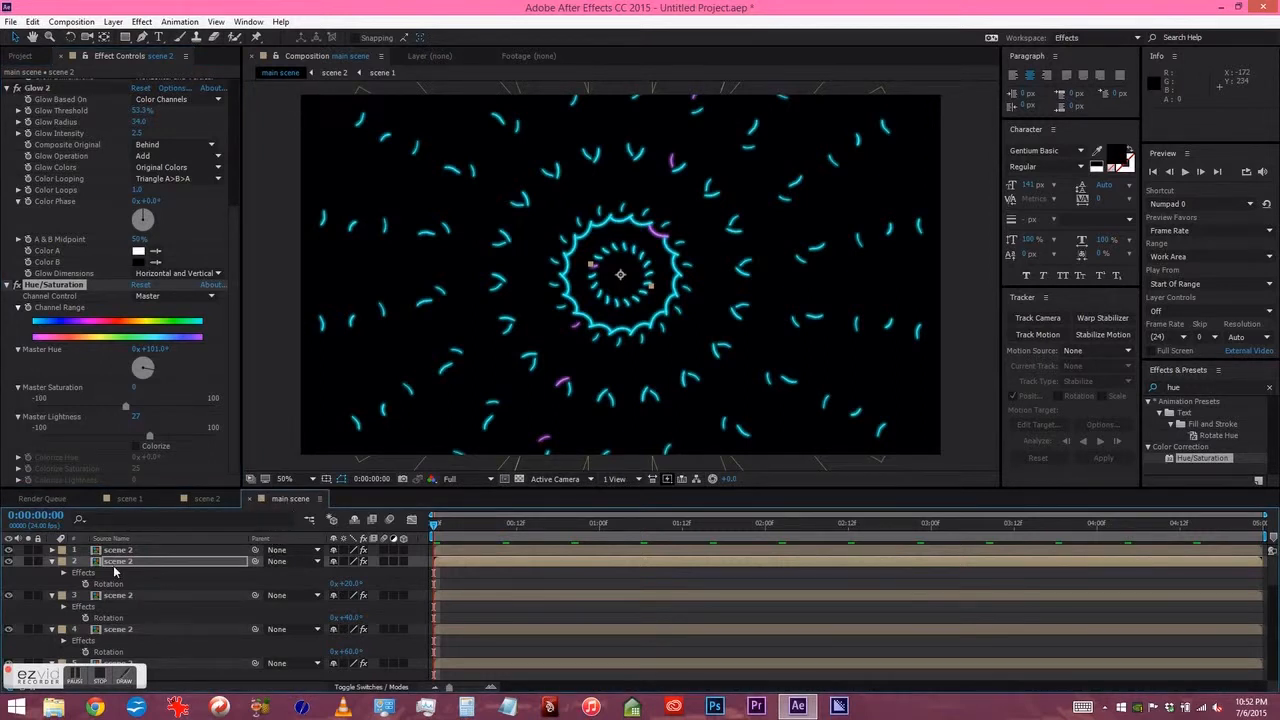
pyautogui.hotkey('ctrl', 'Down')
pyautogui.hotkey('ctrl', 'Down')
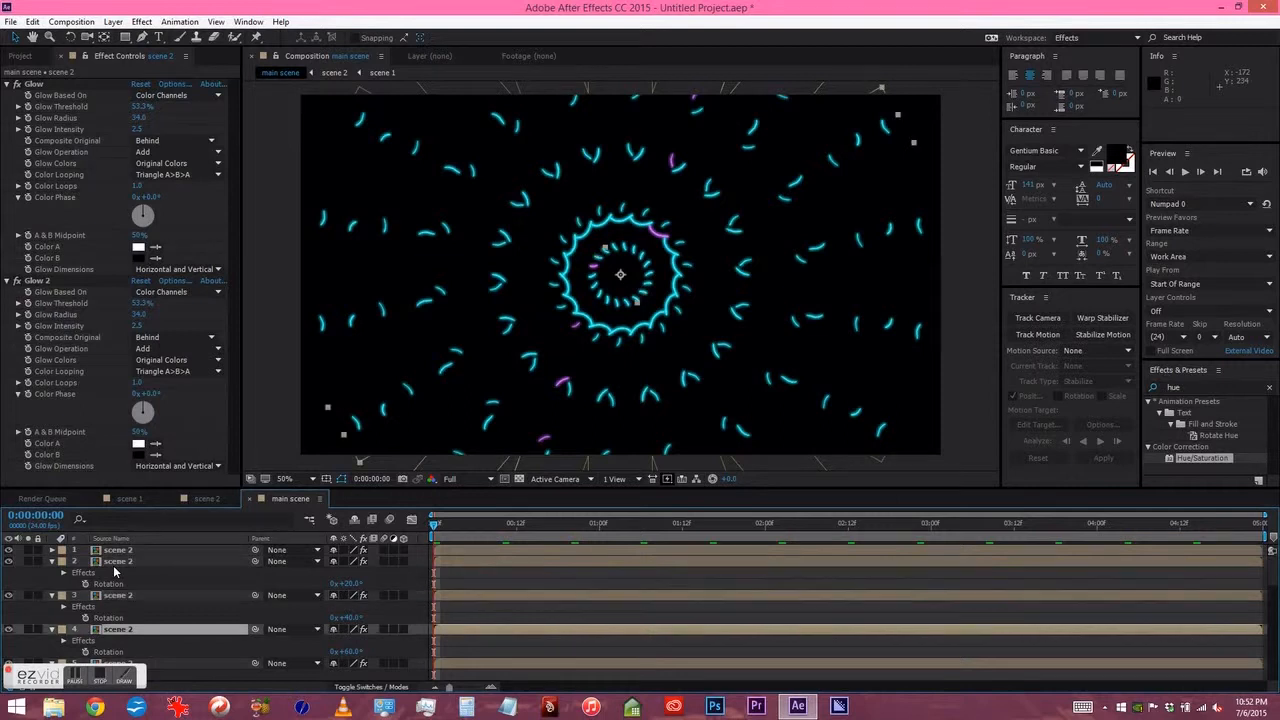
pyautogui.hotkey('ctrl', 'v')
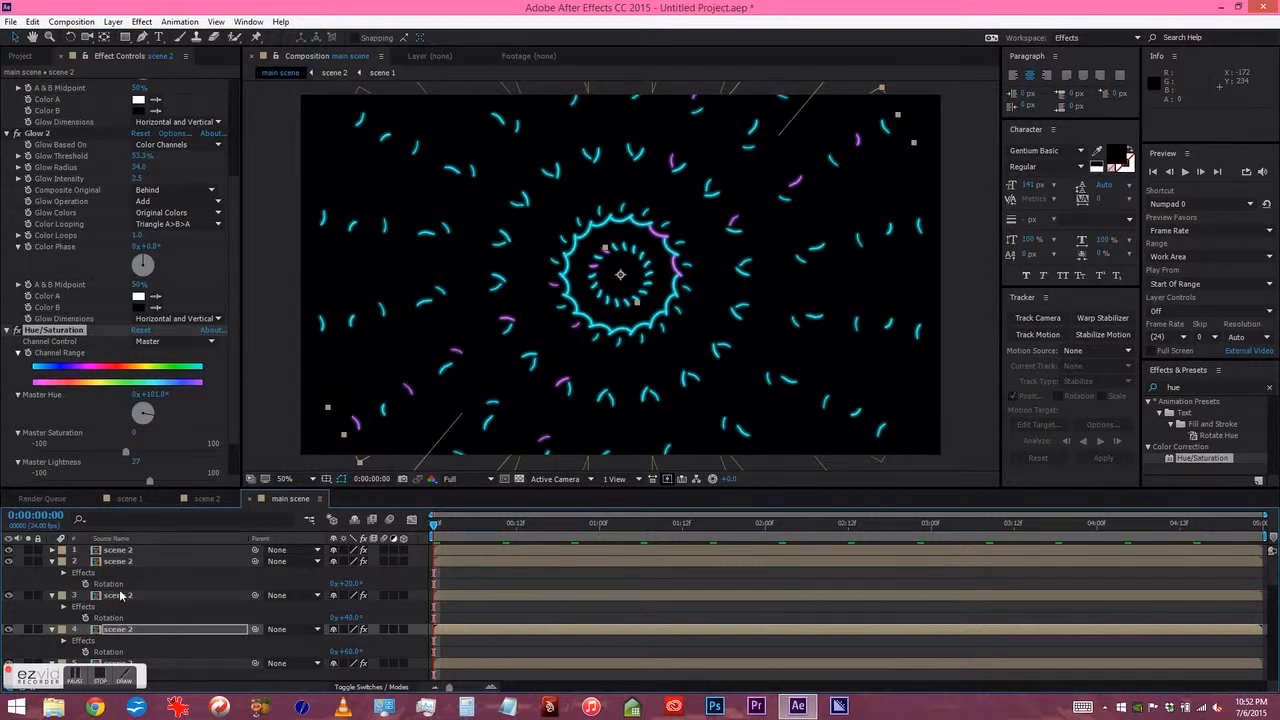
# - Paste the Hue/Saturation effect onto the remaining even-numbered layers 6 through 18 and preview the animation
pyautogui.hotkey('ctrl', 'Down')
pyautogui.hotkey('ctrl', 'Down')
pyautogui.hotkey('ctrl', 'v')
pyautogui.hotkey('ctrl', 'Down')
pyautogui.hotkey('ctrl', 'v')
pyautogui.hotkey('ctrl', 'Down')
pyautogui.hotkey('ctrl', 'v')
pyautogui.hotkey('ctrl', 'Down')
pyautogui.hotkey('ctrl', 'v')
pyautogui.hotkey('ctrl', 'Down')
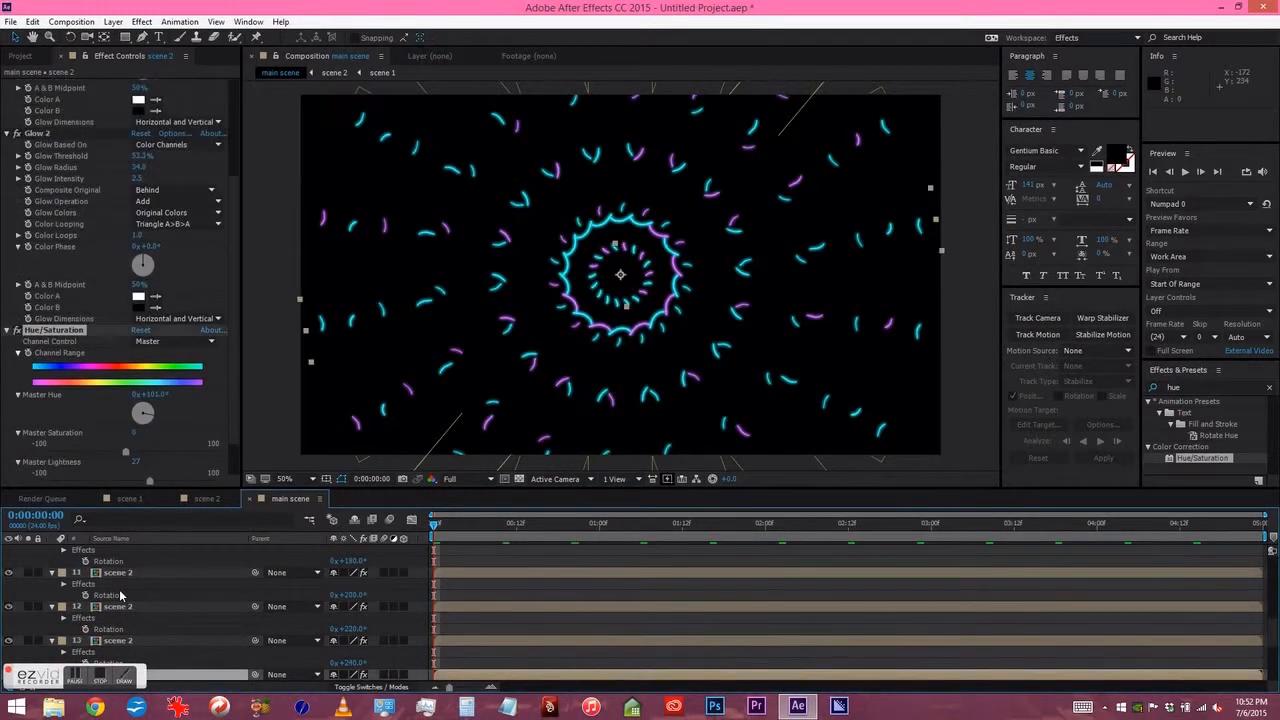
pyautogui.hotkey('ctrl', 'v')
pyautogui.hotkey('ctrl', 'Down')
pyautogui.hotkey('ctrl', 'v')
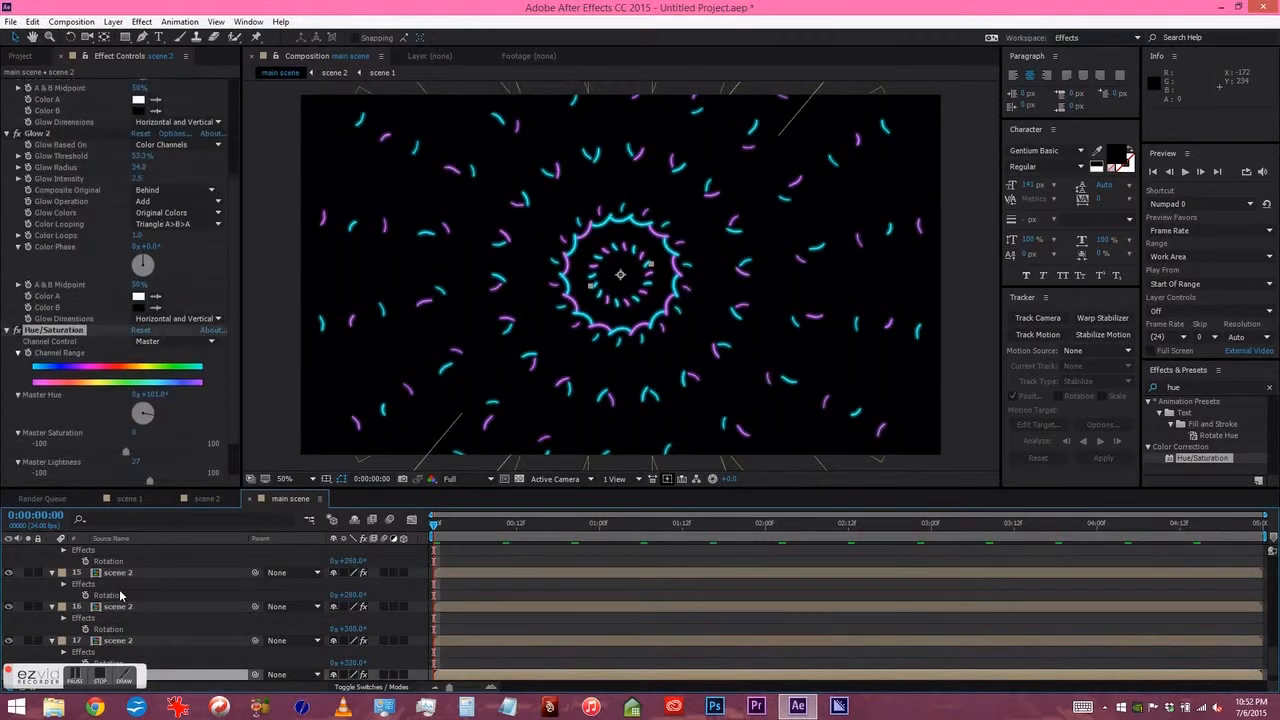
pyautogui.press('KP_0')
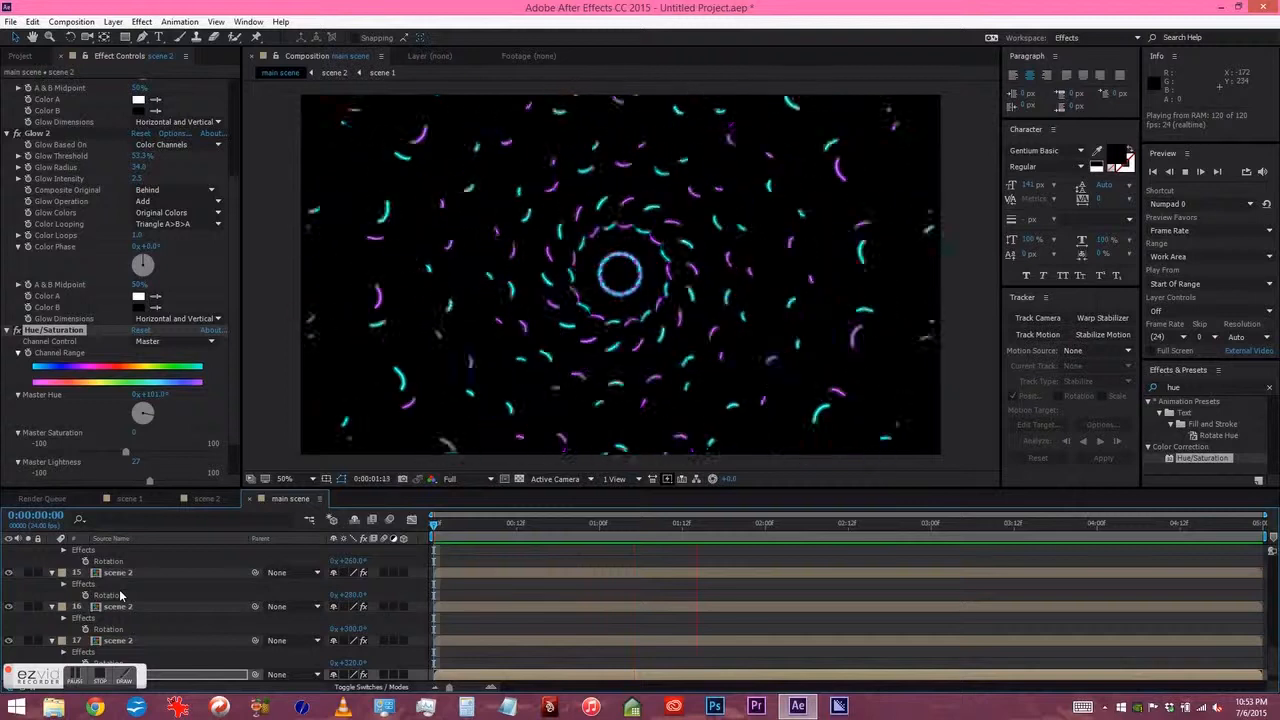
pyautogui.press('space')
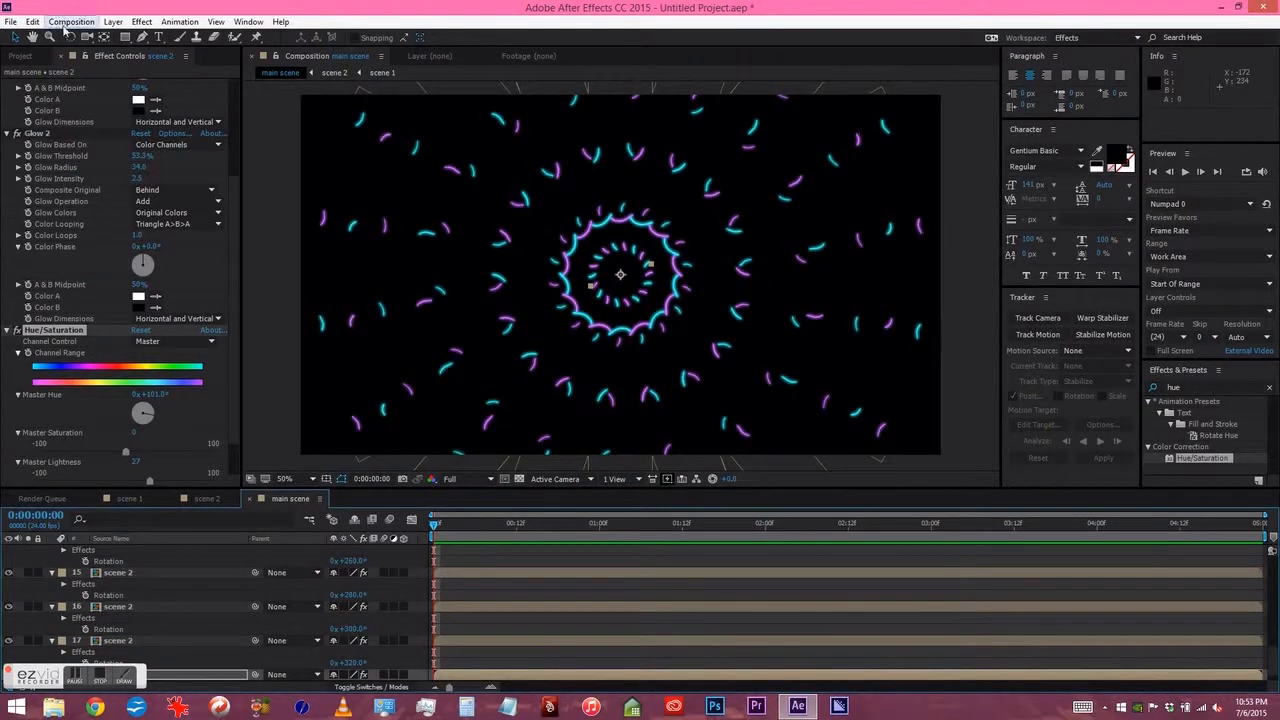
# - Set the main scene composition's background color to white (FFFFFF) and preview the animation
pyautogui.hotkey('ctrl', 'k')
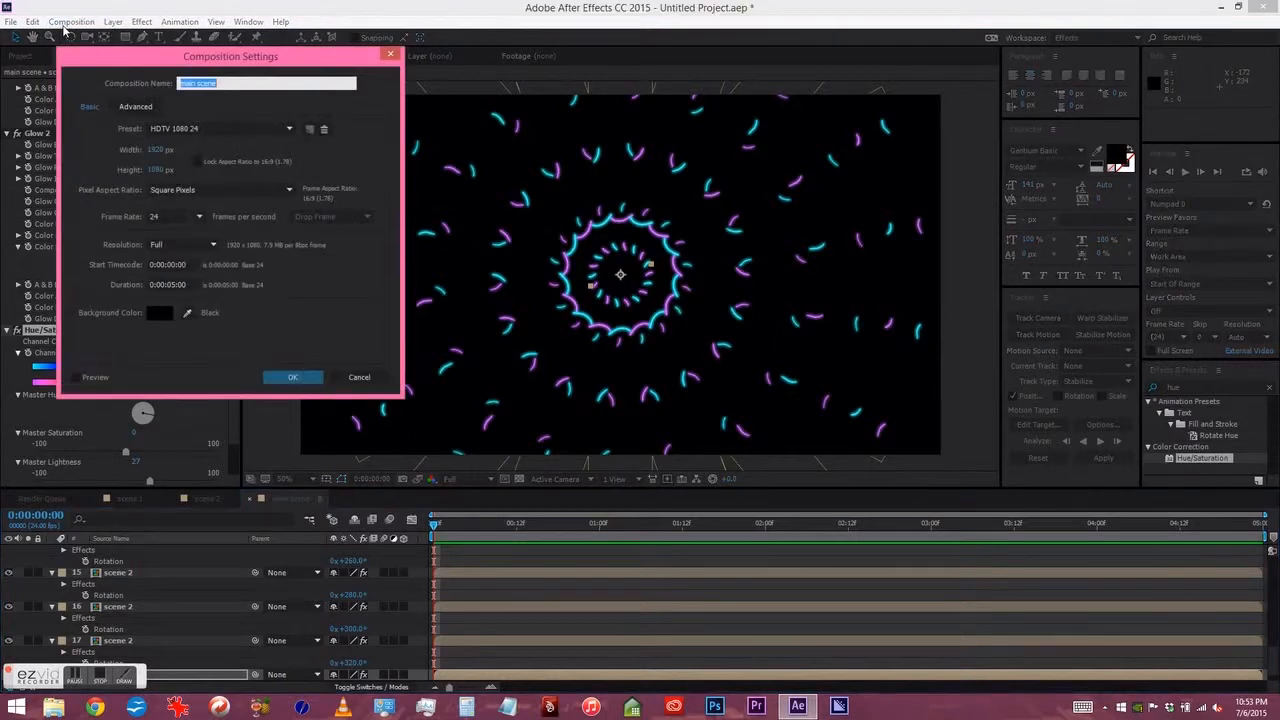
pyautogui.click(150, 311)
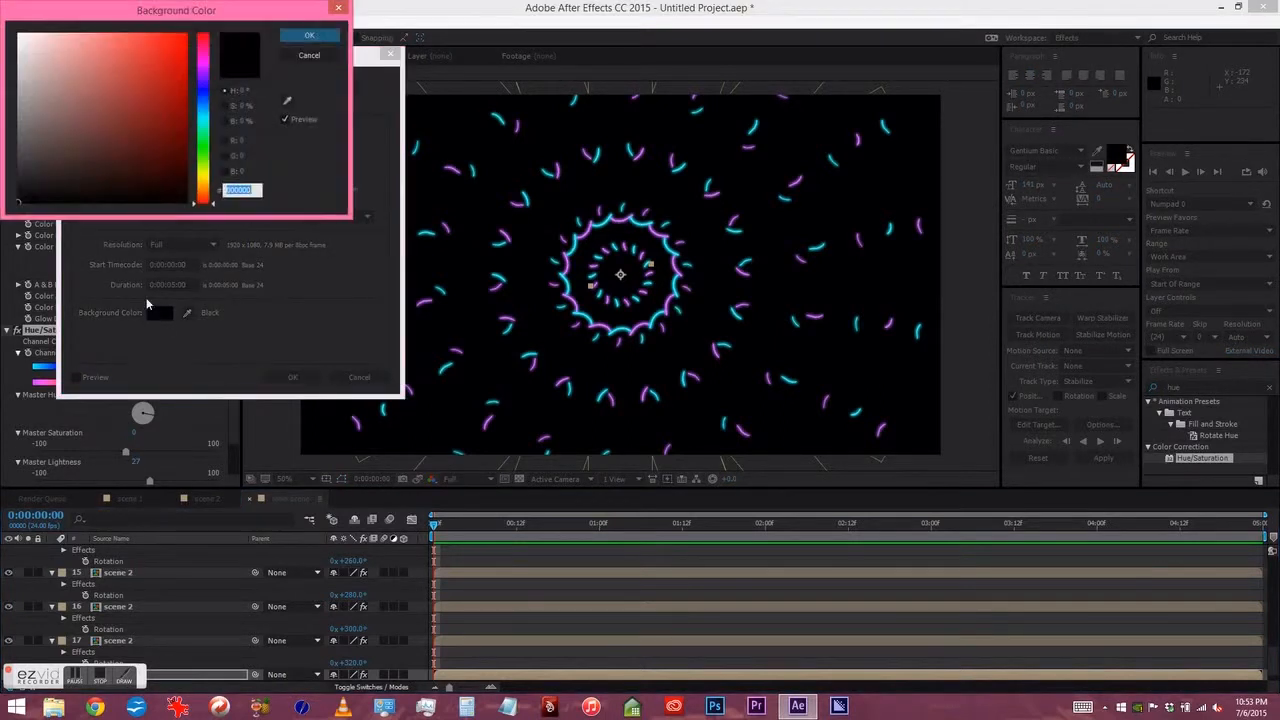
pyautogui.moveTo(79, 163); pyautogui.dragTo(3, 3)
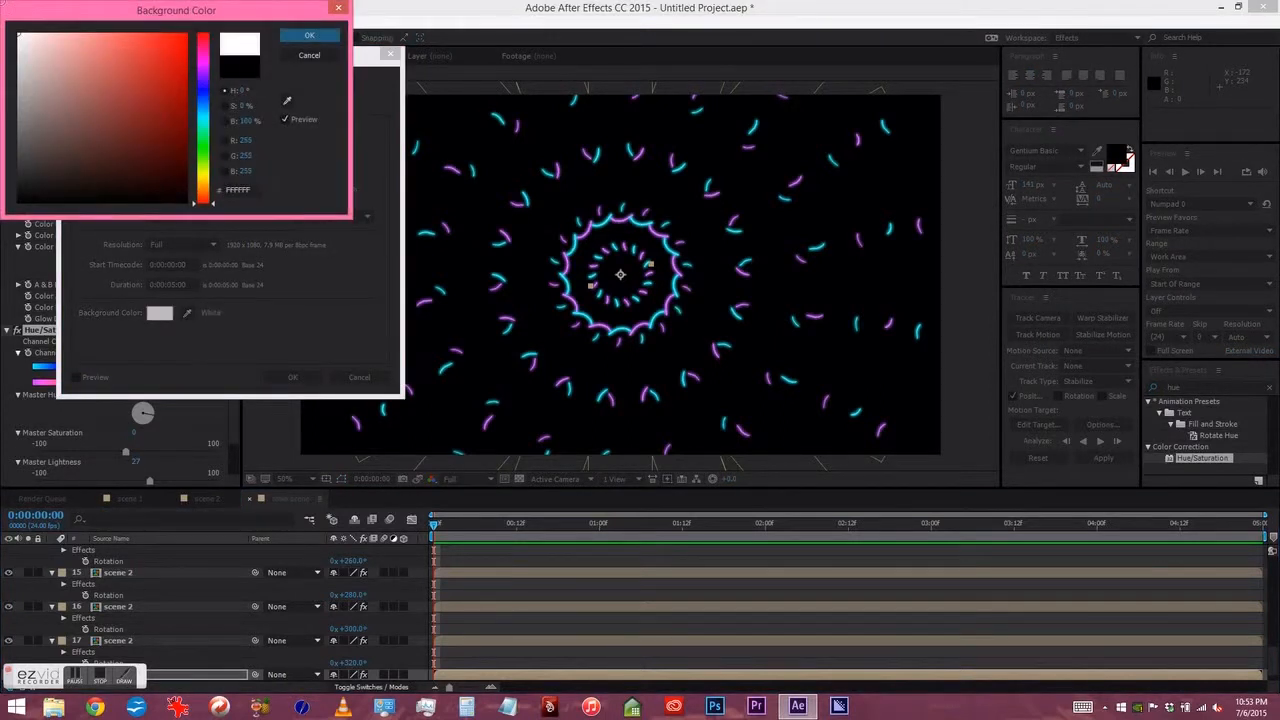
pyautogui.click(309, 35)
pyautogui.click(292, 377)
pyautogui.press('space')
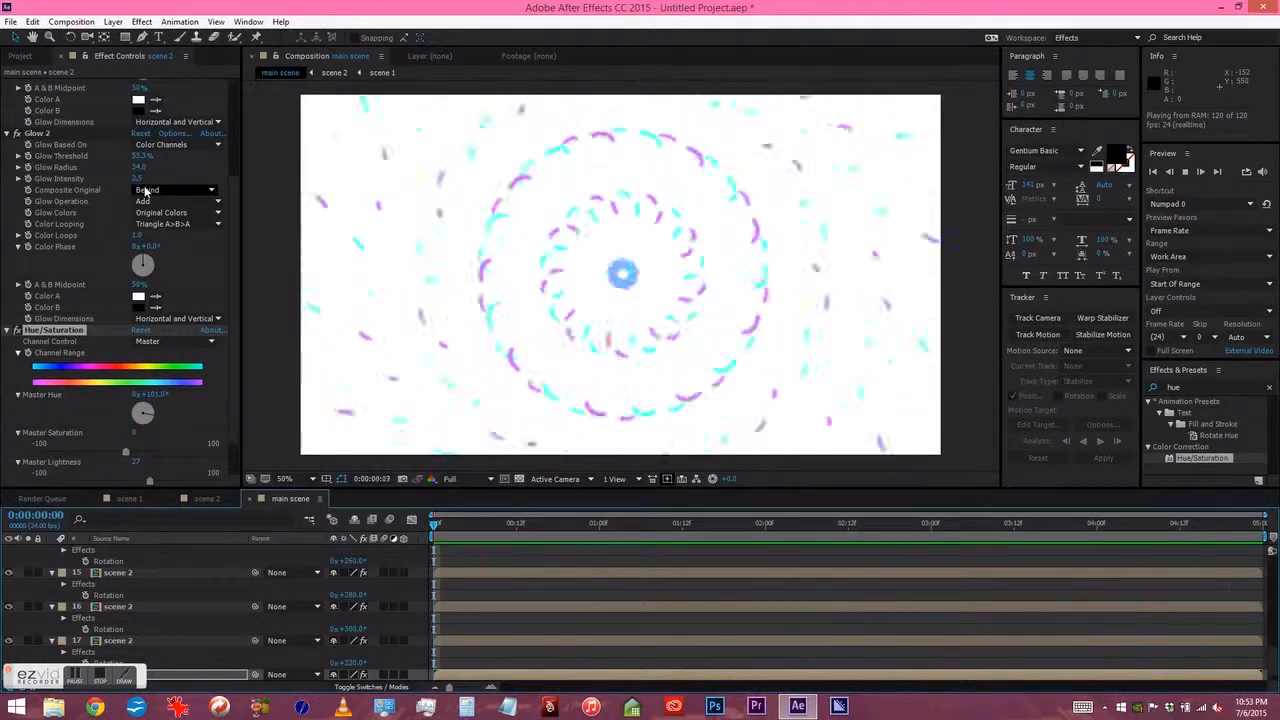
pyautogui.press('space')
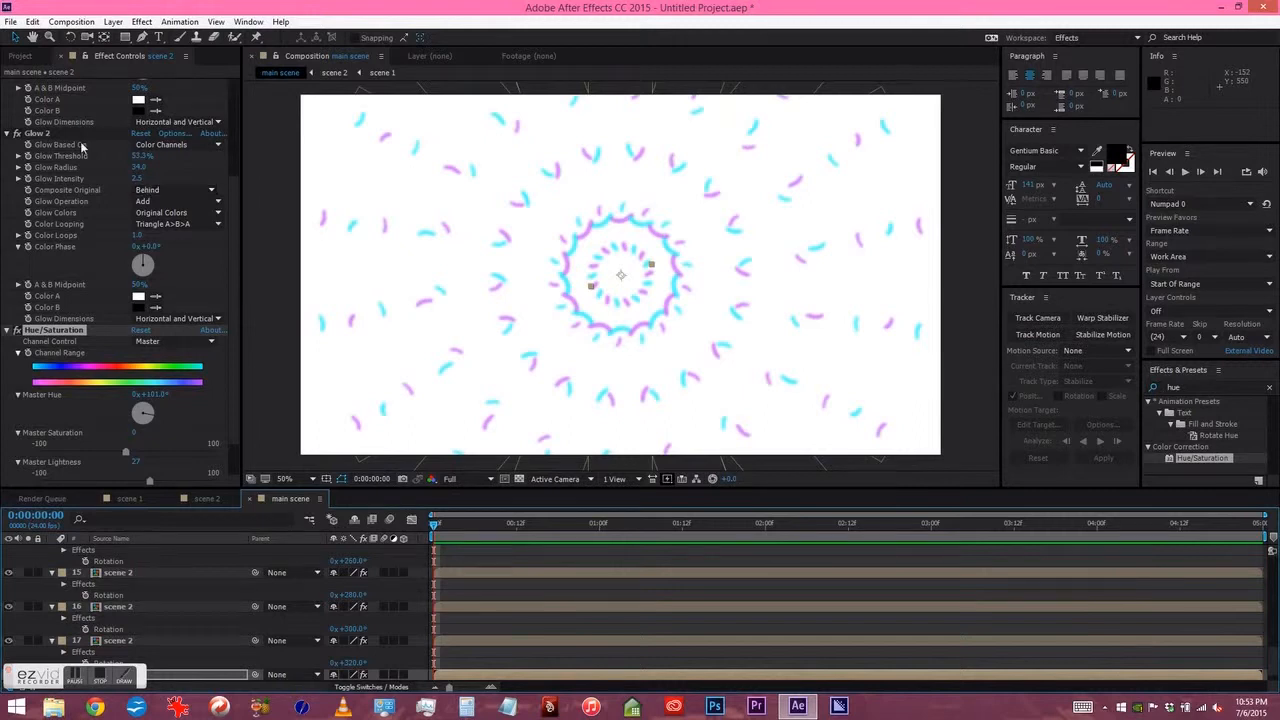
# - Create a new HDTV 1080 24 composition named "main 2" with a black (000000) background
pyautogui.click(22, 55)
pyautogui.click(72, 246)
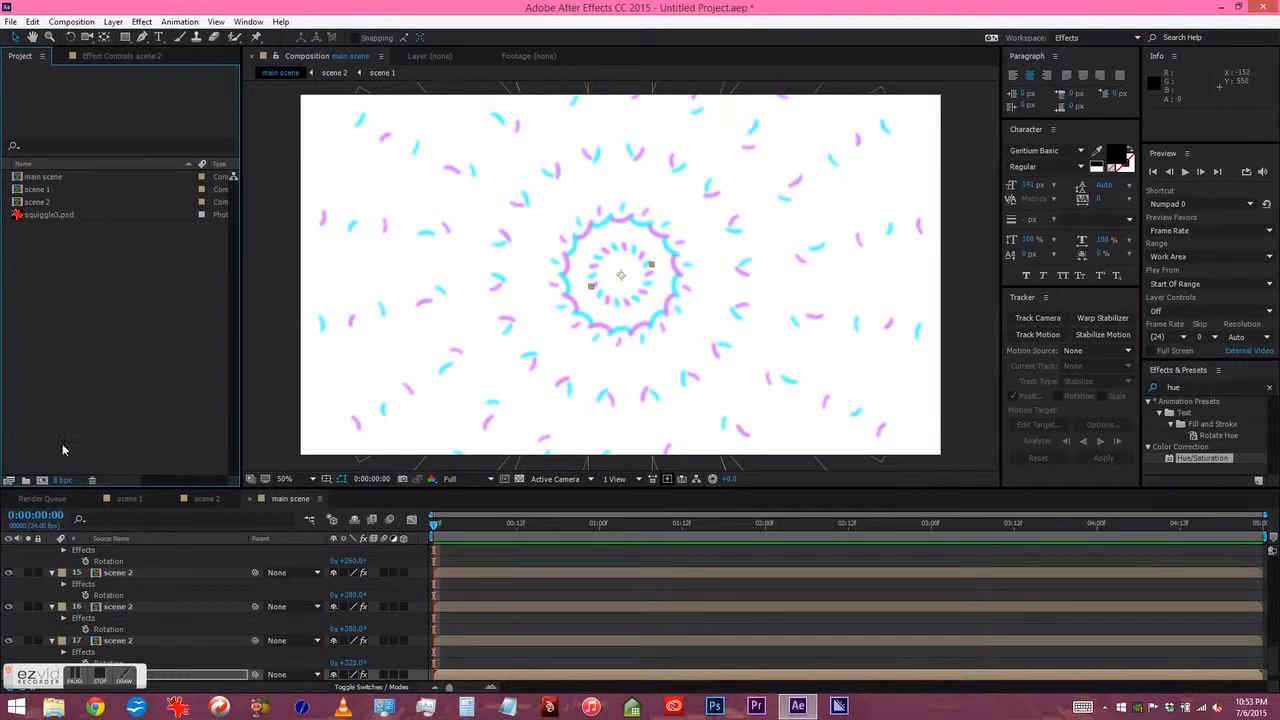
pyautogui.click(44, 484)
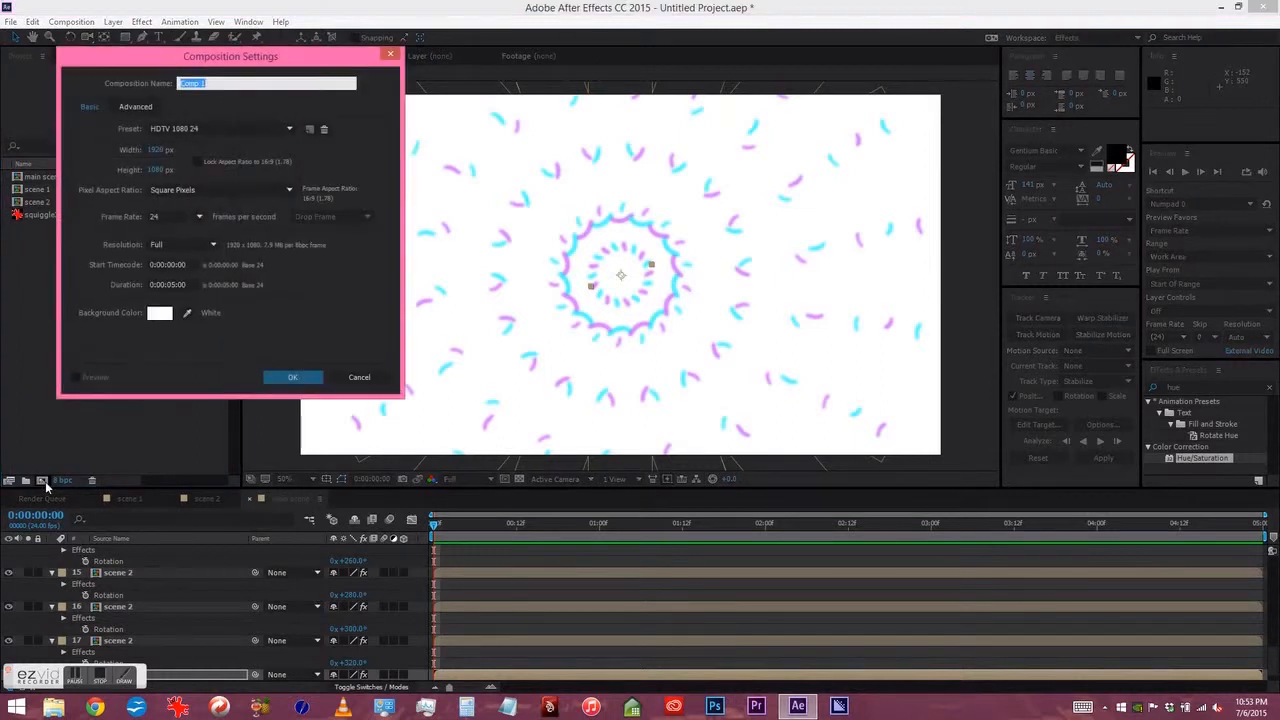
pyautogui.write('main 2')
pyautogui.click(160, 313)
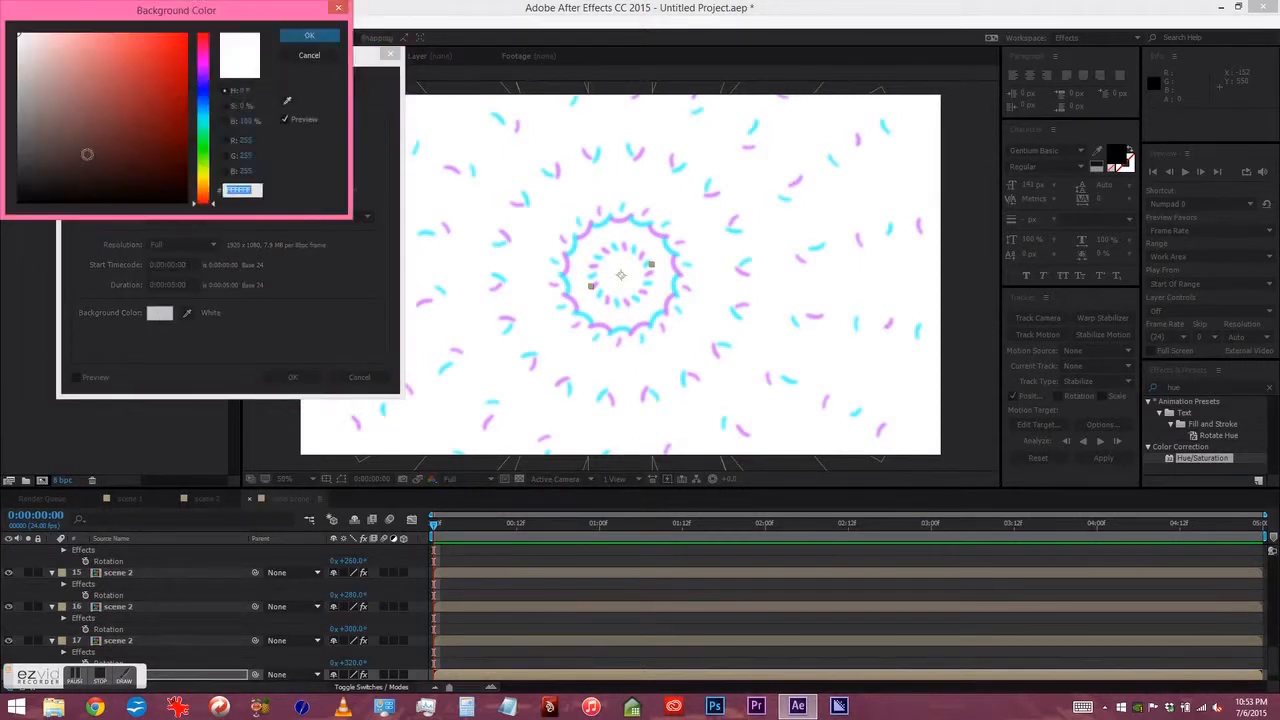
pyautogui.click(40, 100)
pyautogui.moveTo(40, 100); pyautogui.dragTo(17, 203)
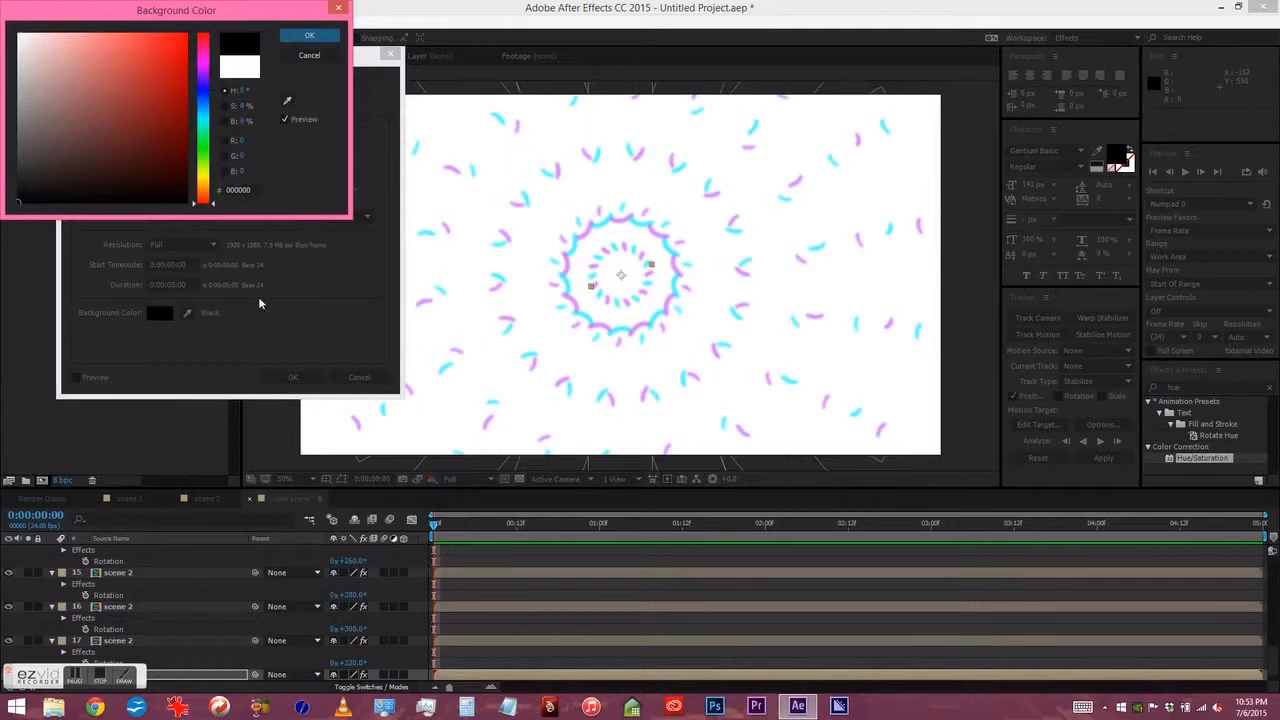
pyautogui.click(311, 36)
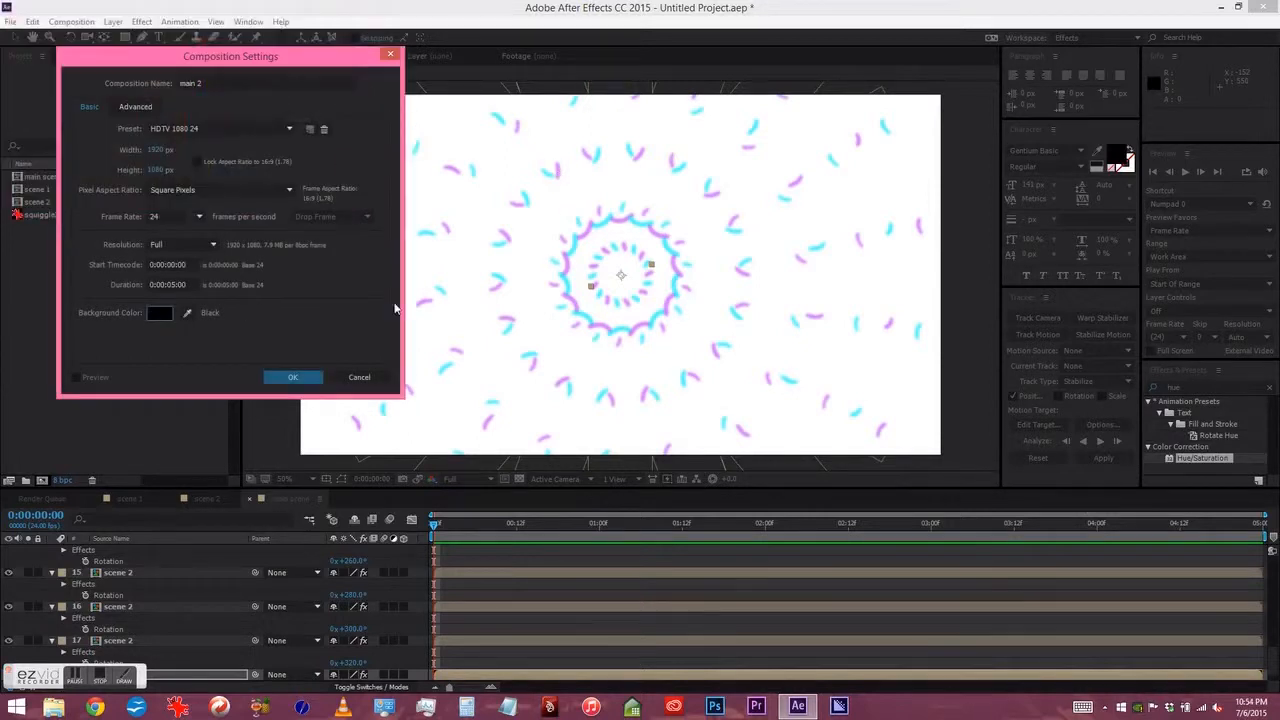
pyautogui.click(292, 379)
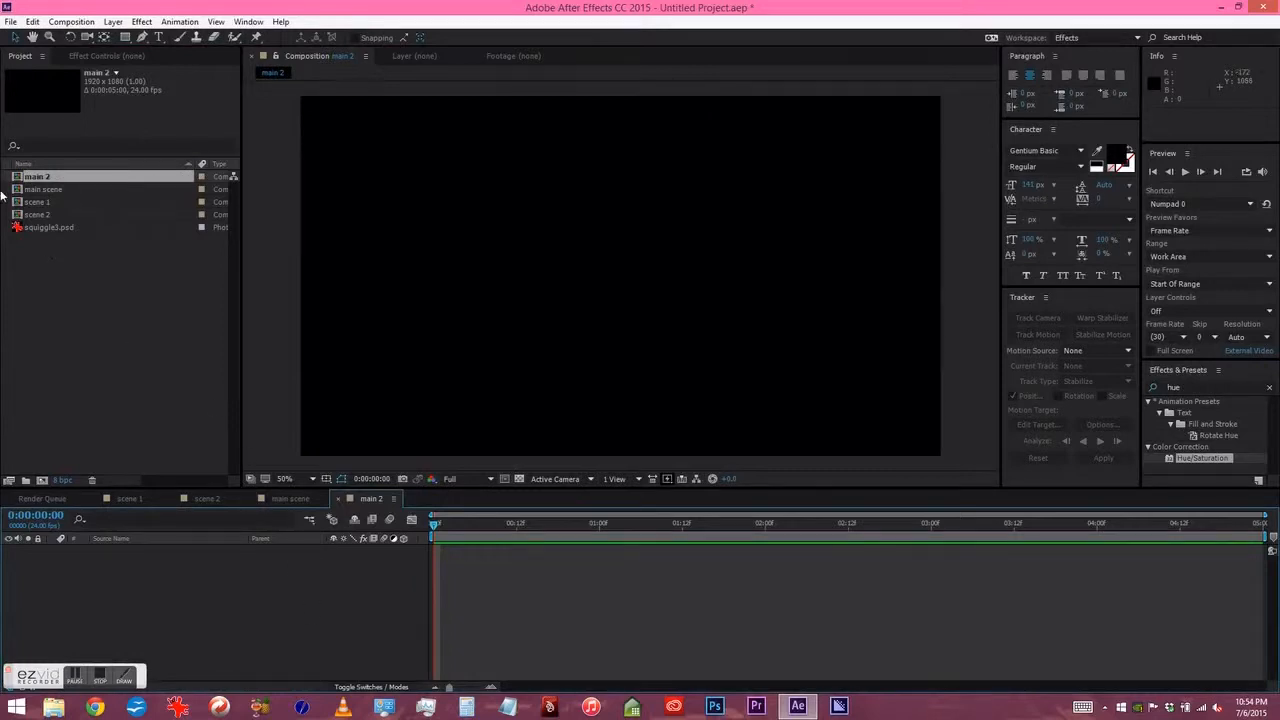
# - Add scene 2 as a layer in the main 2 composition and scale it to 25%
pyautogui.click(22, 215)
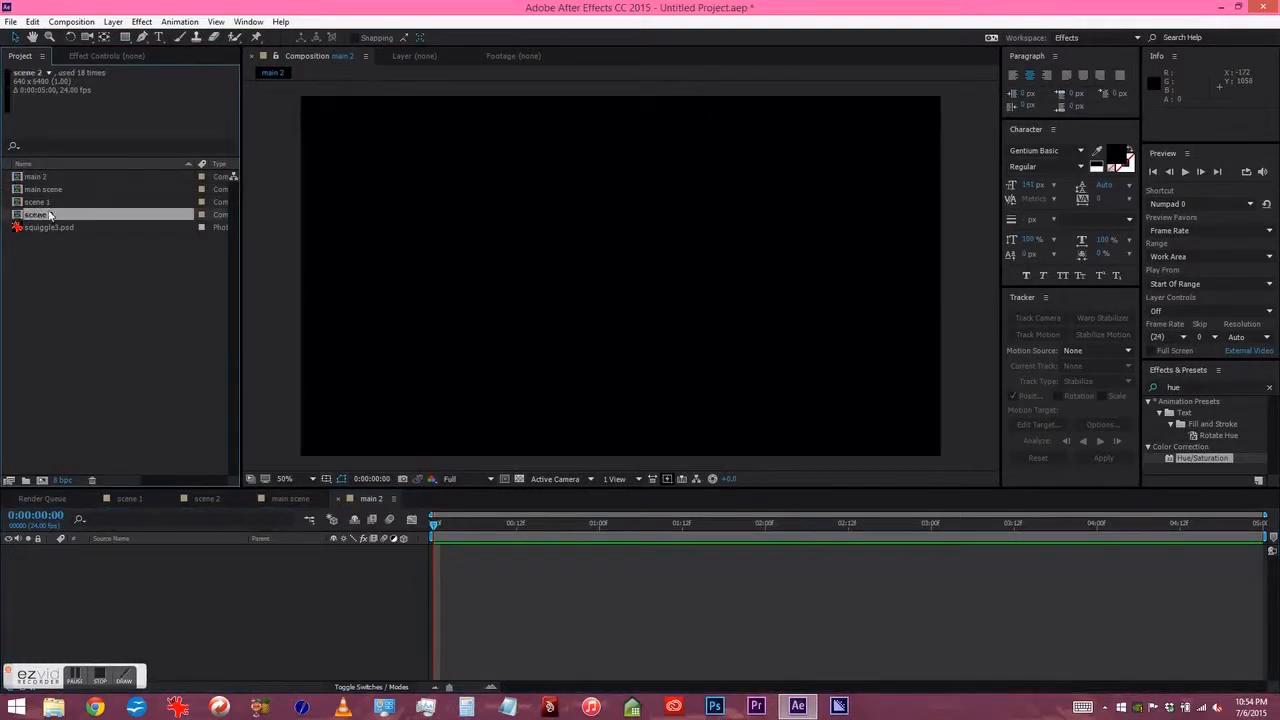
pyautogui.moveTo(16, 218); pyautogui.dragTo(22, 566)
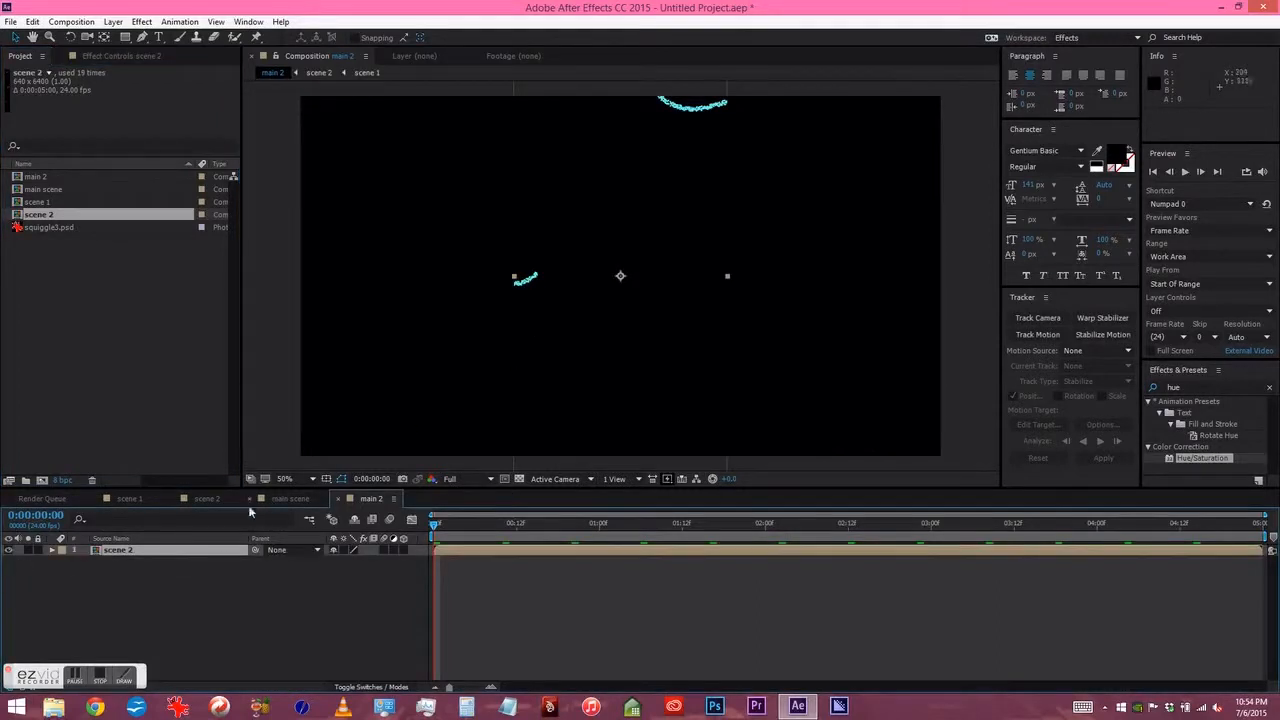
pyautogui.press('s')
pyautogui.moveTo(342, 561); pyautogui.dragTo(270, 561)
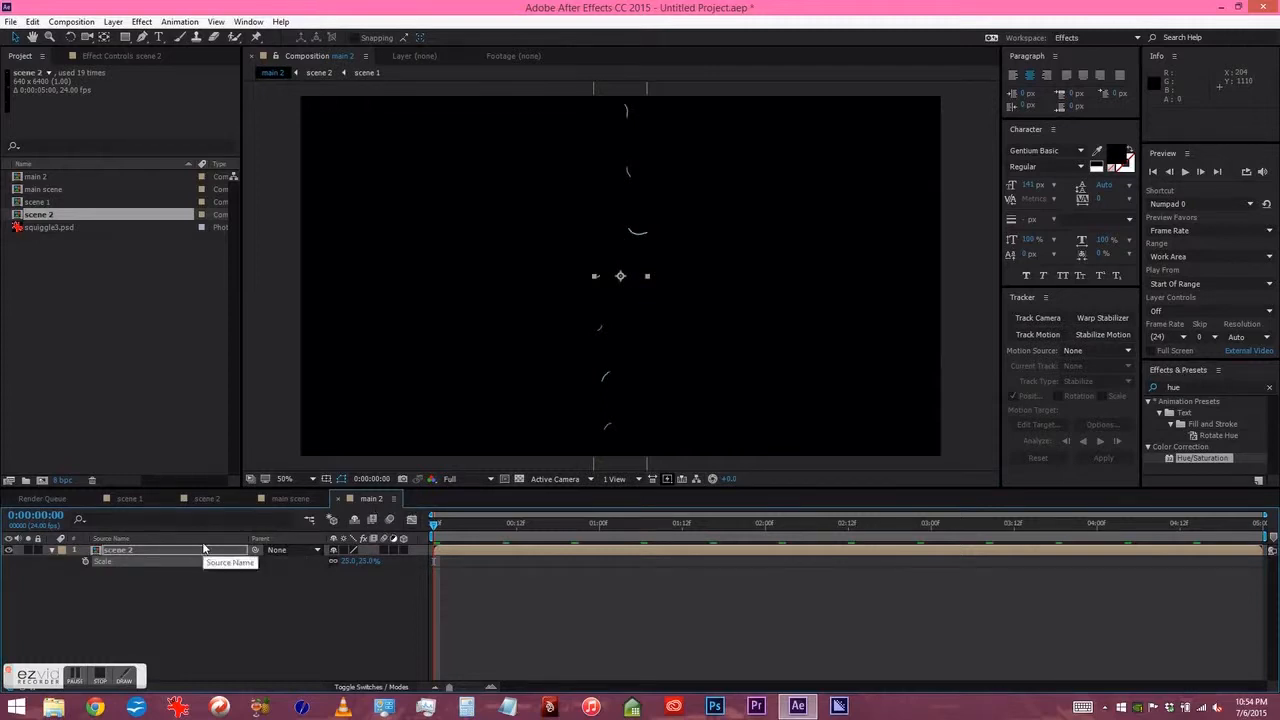
# - Move the scene 2 layer to the left edge of the frame by setting its X position to 80
pyautogui.click(121, 590)
pyautogui.click(127, 552)
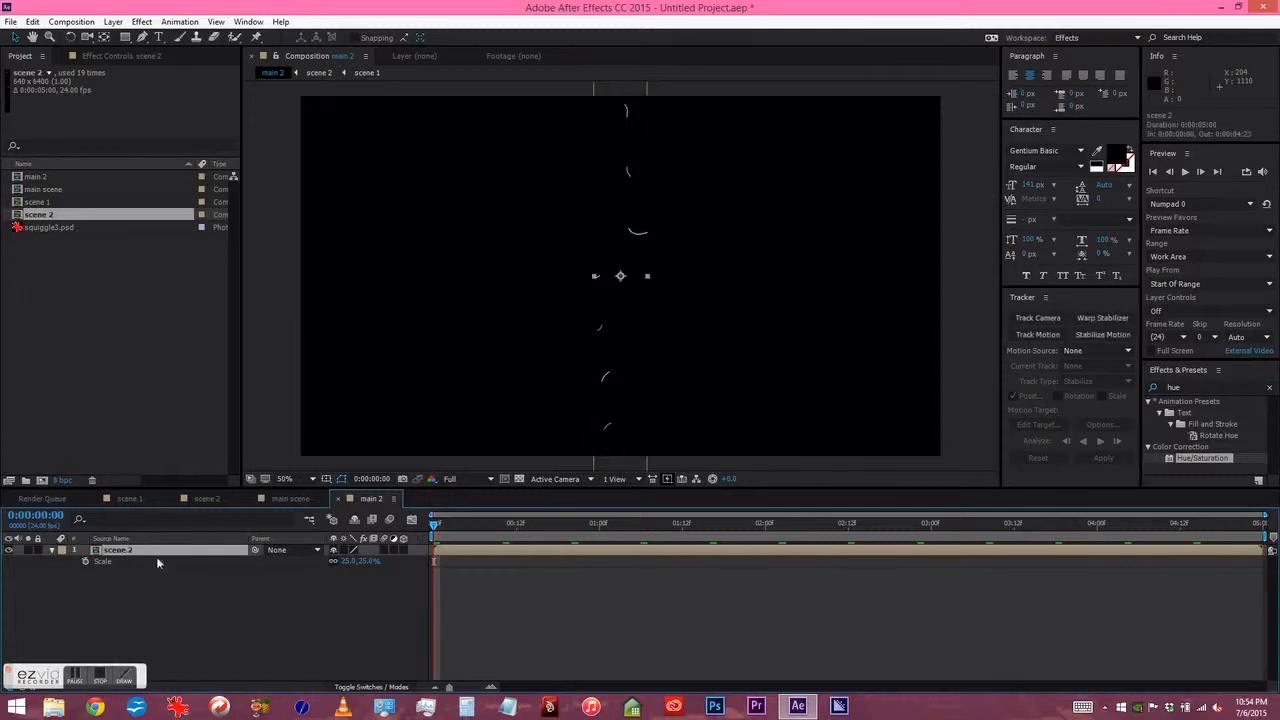
pyautogui.press('p')
pyautogui.moveTo(337, 561); pyautogui.dragTo(240, 561)
pyautogui.moveTo(335, 561); pyautogui.dragTo(105, 580)
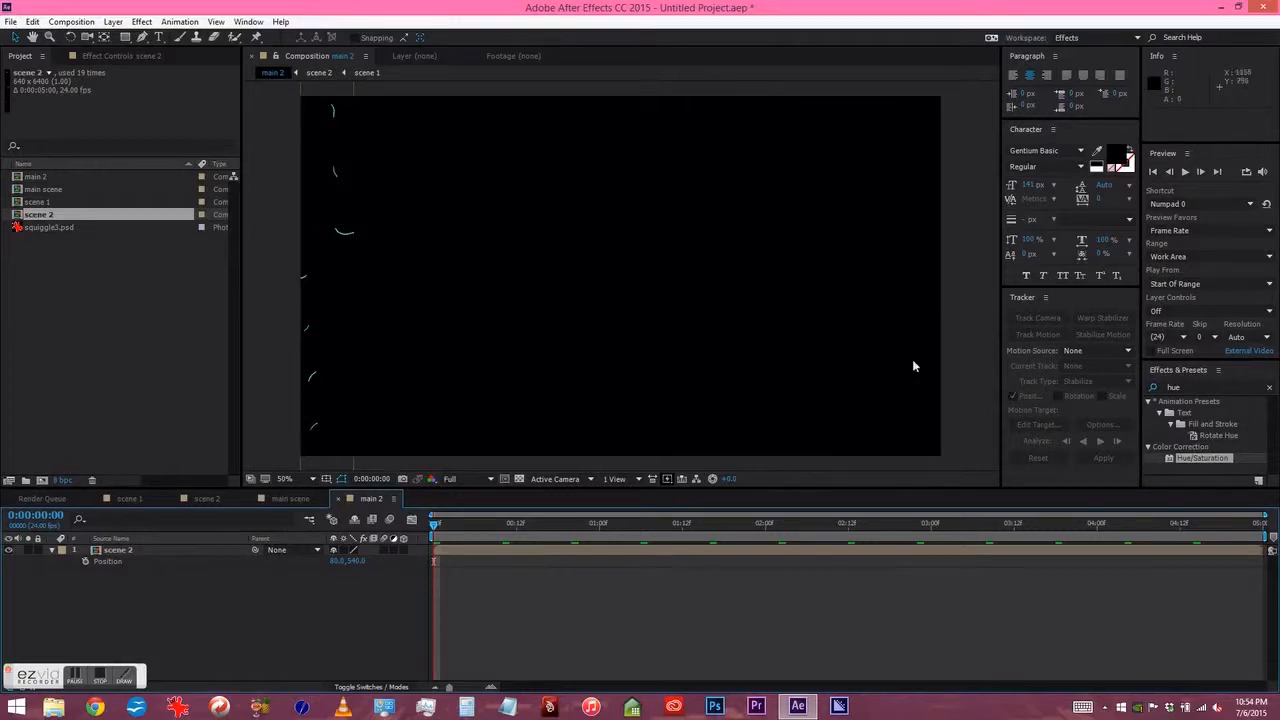
pyautogui.click(120, 552)
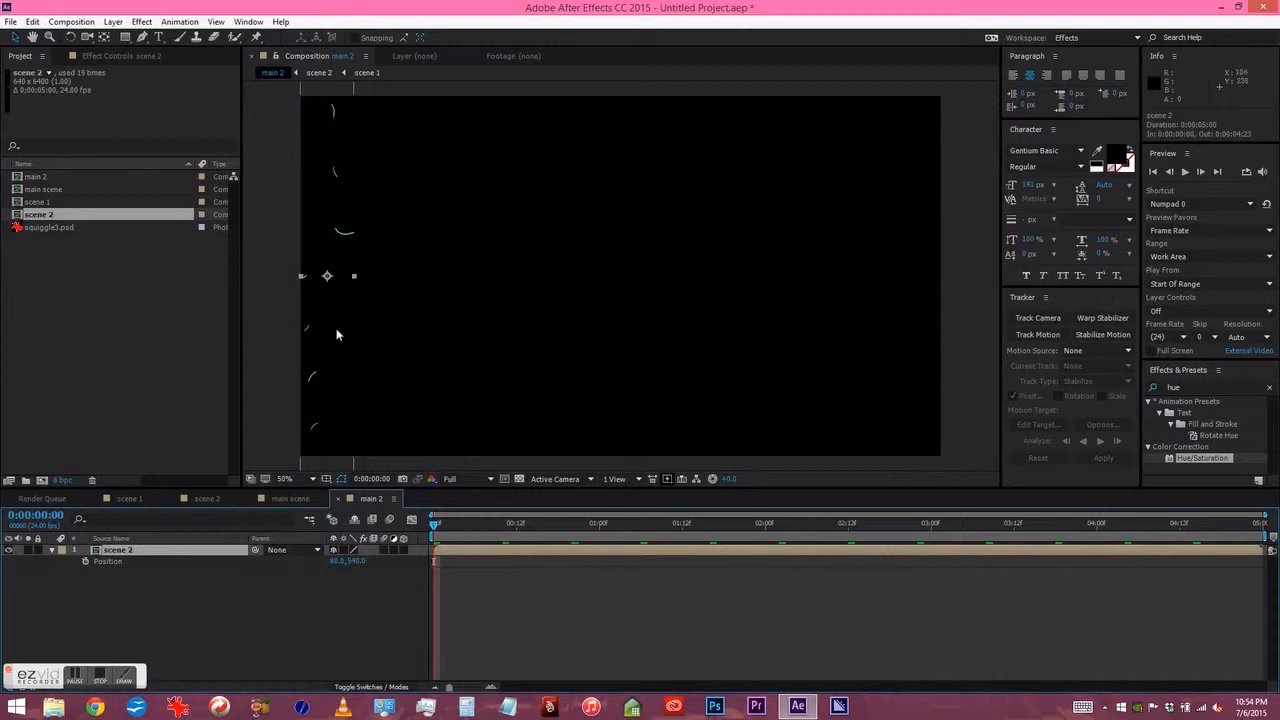
pyautogui.click(164, 605)
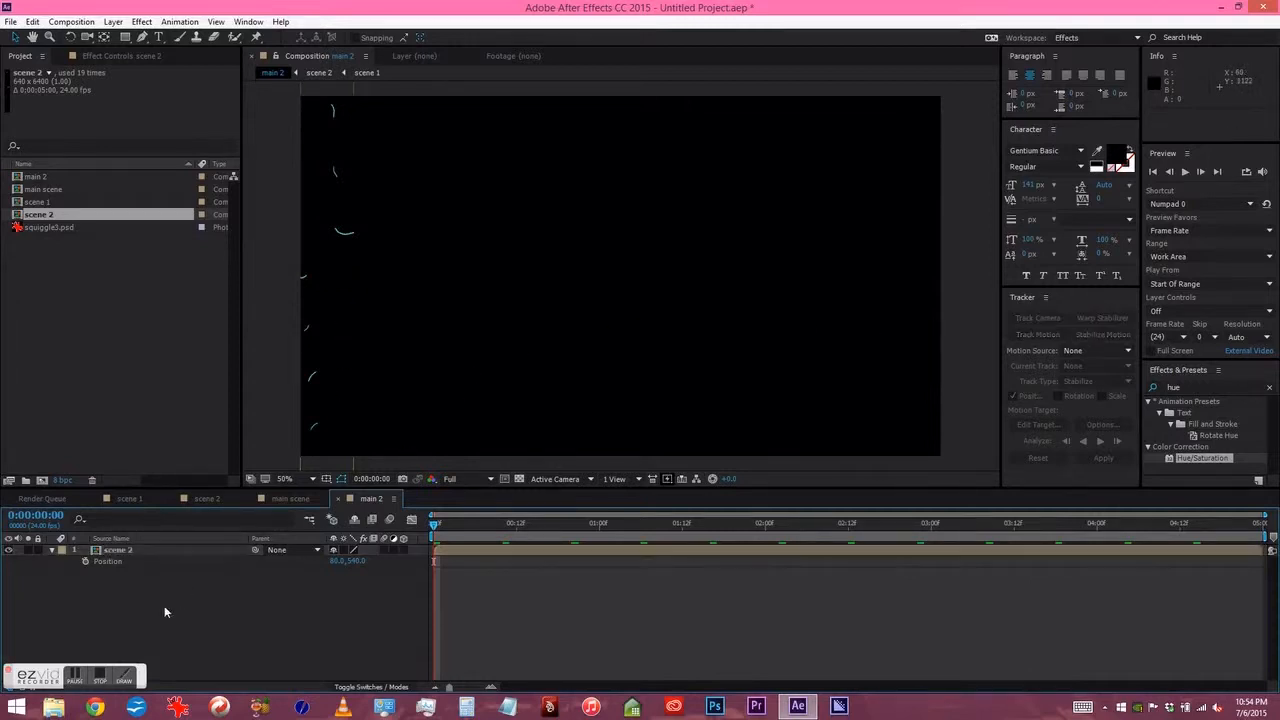
# - Duplicate the scene 2 layer twice, placing the copies side by side at X positions 242 and 401
pyautogui.click(129, 551)
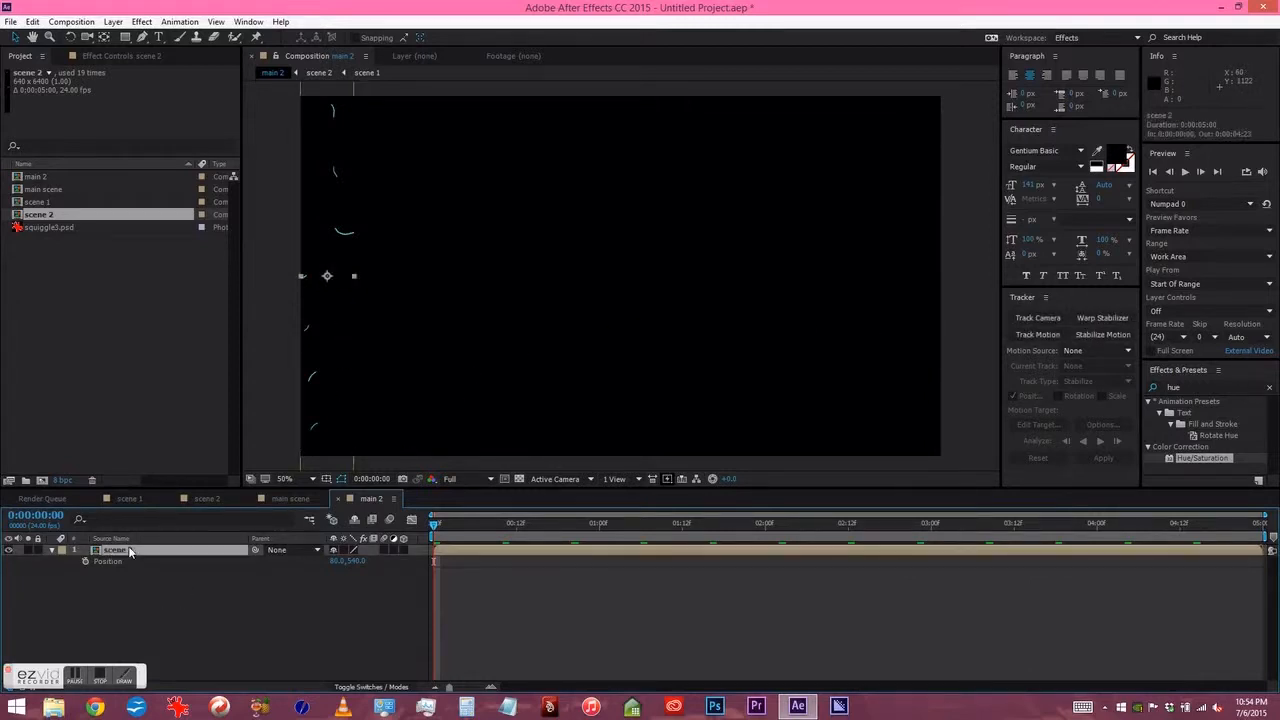
pyautogui.hotkey('ctrl', 'd')
pyautogui.press('p')
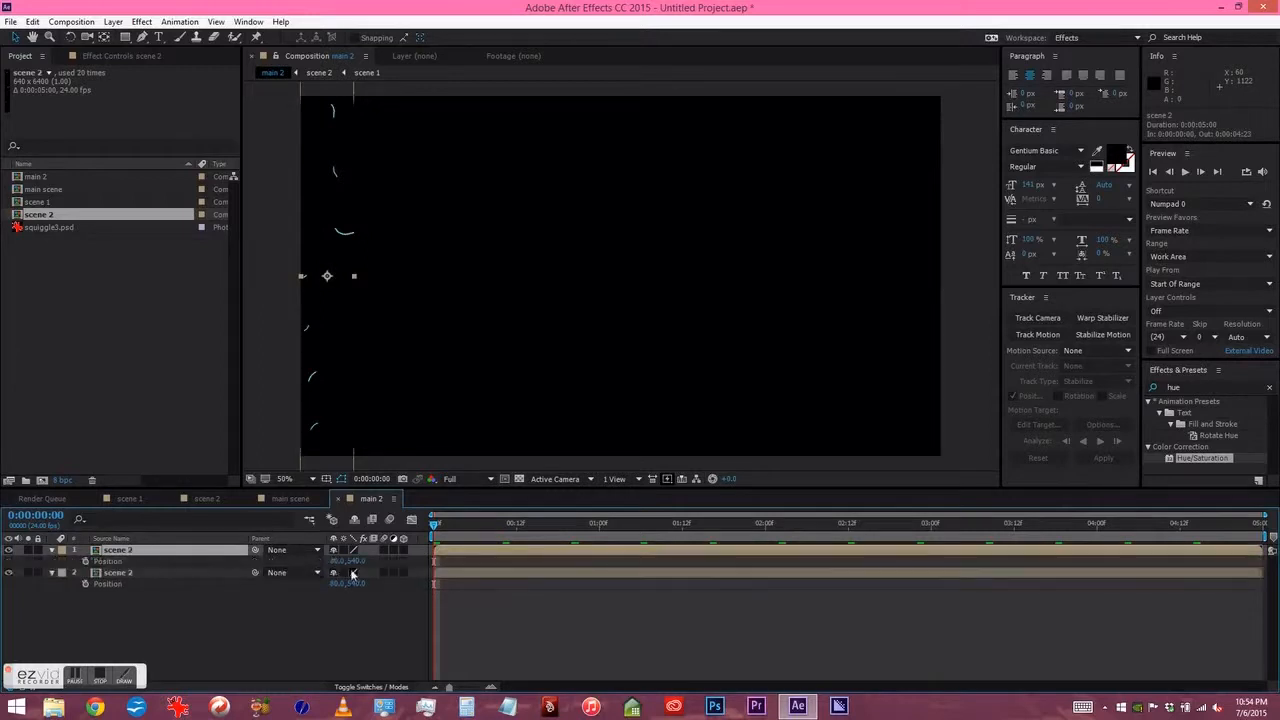
pyautogui.moveTo(340, 562)
pyautogui.mouseDown()
pyautogui.moveTo(453, 556)
pyautogui.moveTo(441, 560)
pyautogui.mouseUp()
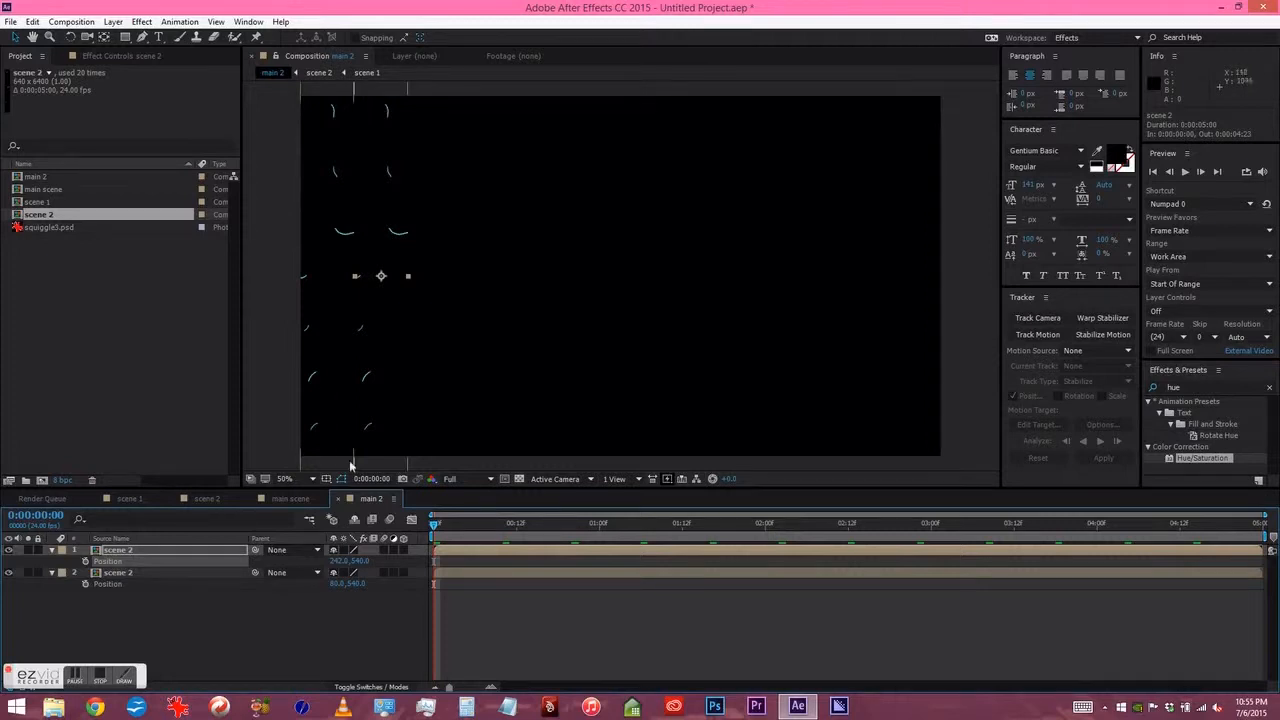
pyautogui.hotkey('ctrl', 'd')
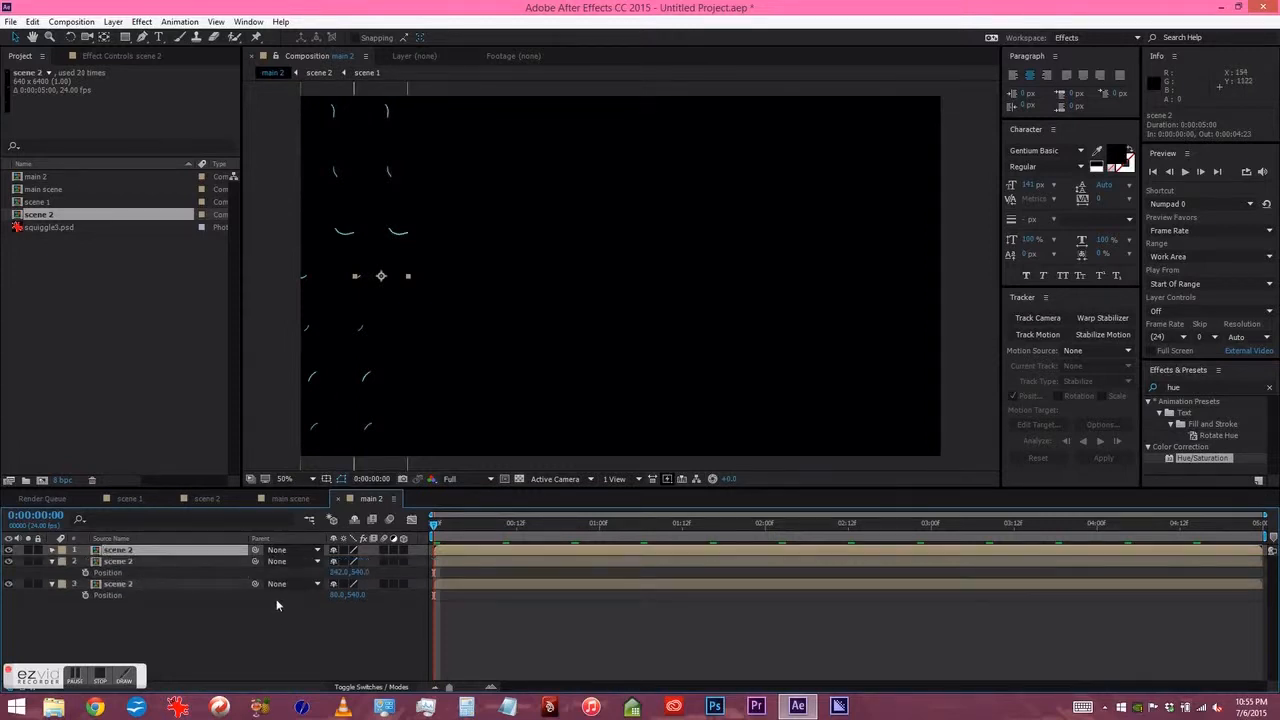
pyautogui.press('p')
pyautogui.moveTo(338, 561)
pyautogui.mouseDown()
pyautogui.moveTo(463, 565)
pyautogui.moveTo(446, 563)
pyautogui.mouseUp()
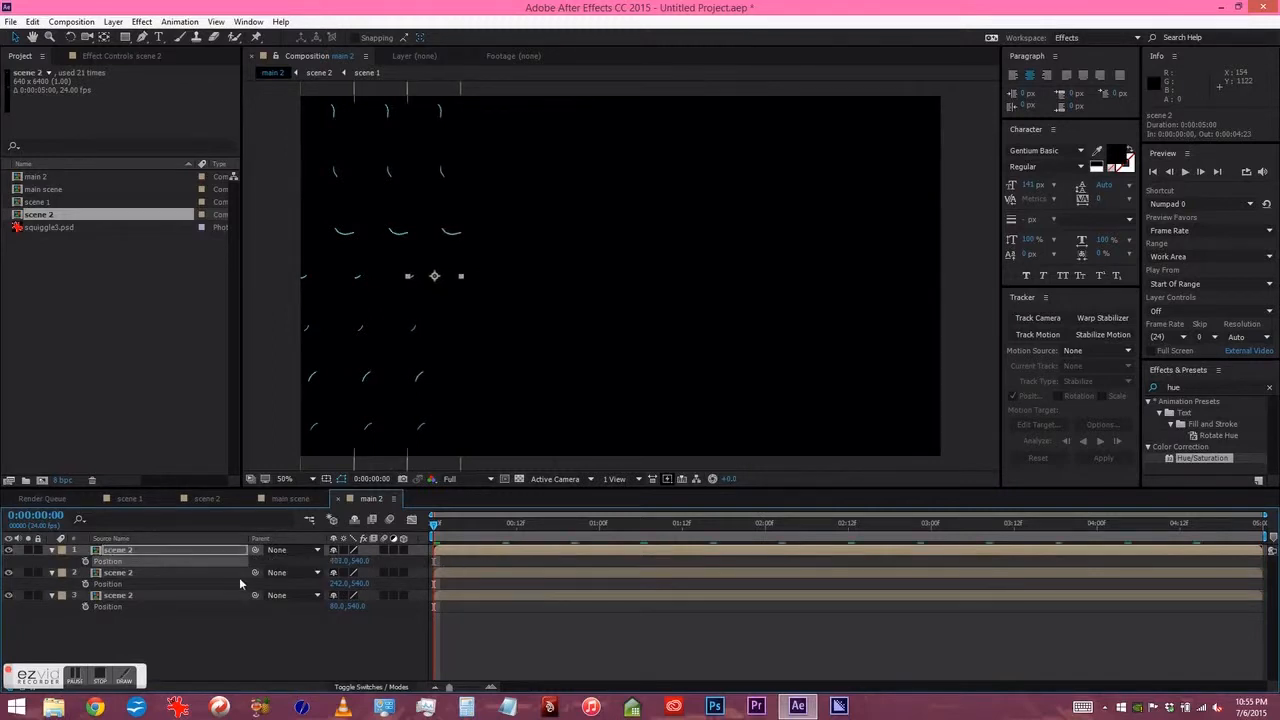
# - Add four more scene 2 copies, each beside the previous one, at X positions 563, 725, 884 and 1043
pyautogui.hotkey('ctrl', 'd')
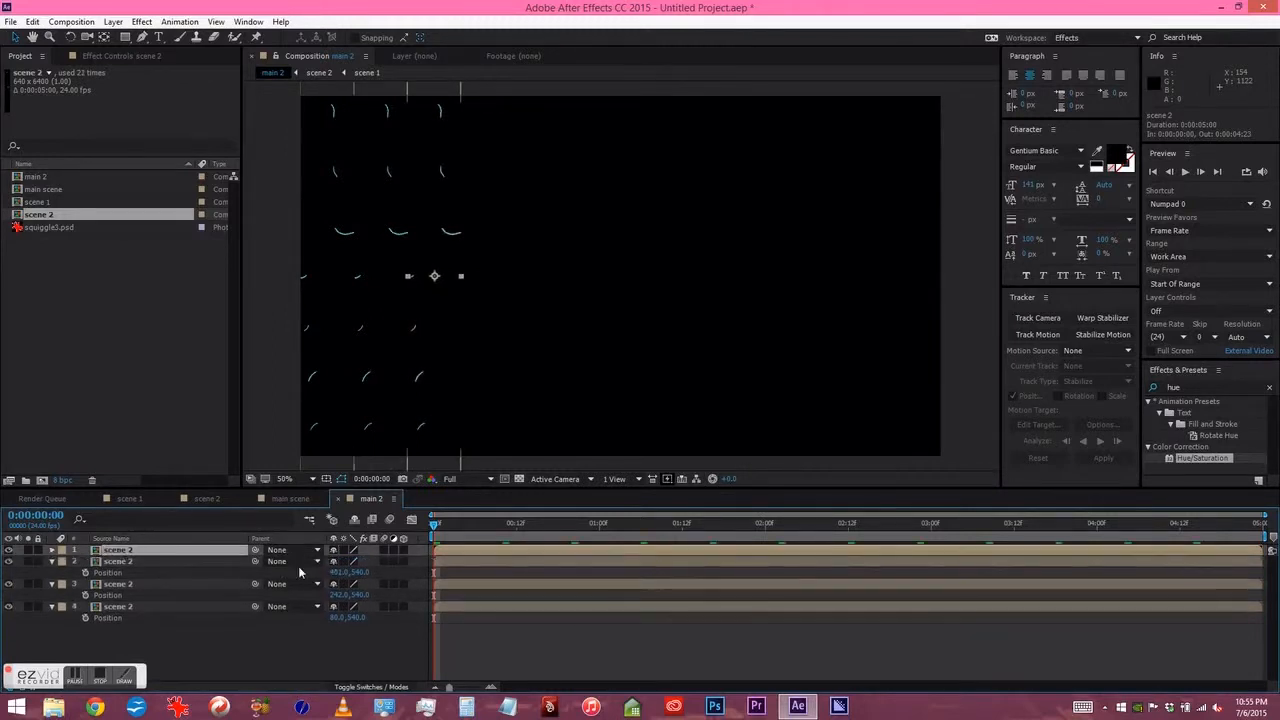
pyautogui.press('p')
pyautogui.moveTo(343, 561); pyautogui.dragTo(448, 560)
pyautogui.hotkey('ctrl', 'd')
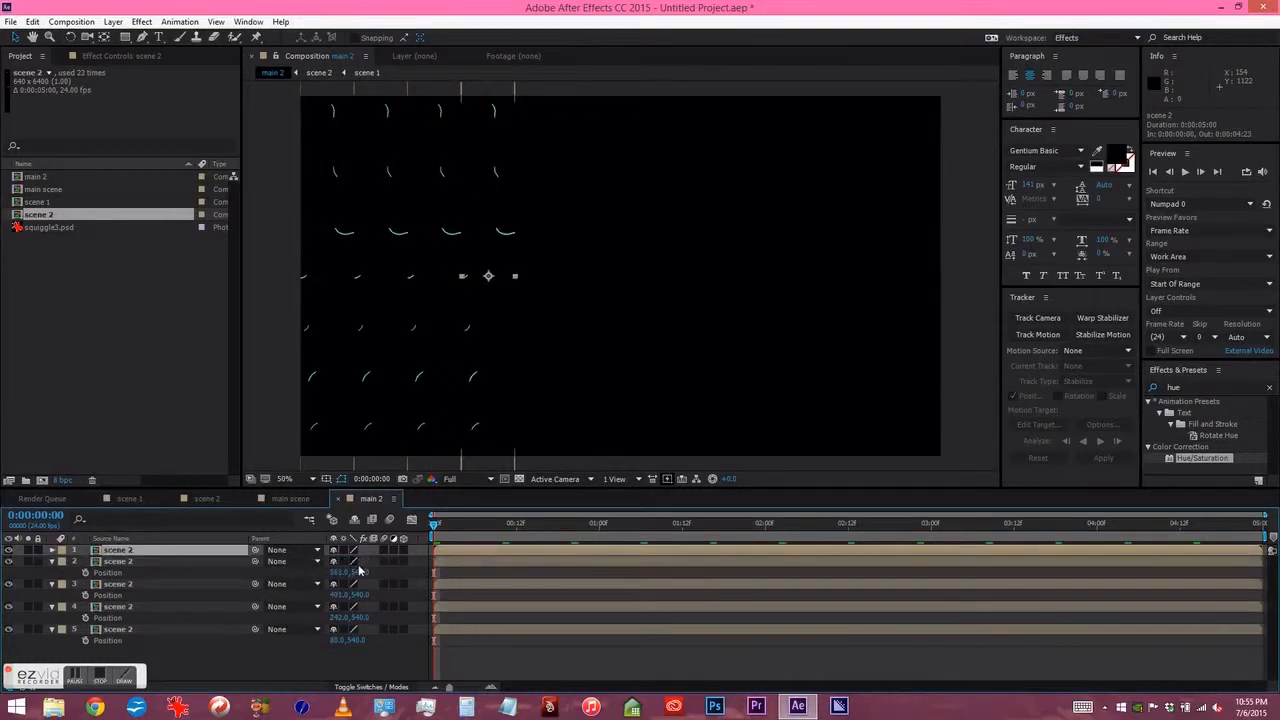
pyautogui.press('p')
pyautogui.moveTo(335, 561); pyautogui.dragTo(443, 561)
pyautogui.hotkey('ctrl', 'd')
pyautogui.press('p')
pyautogui.moveTo(346, 561); pyautogui.dragTo(441, 563)
pyautogui.hotkey('ctrl', 'd')
pyautogui.press('p')
pyautogui.moveTo(346, 561); pyautogui.dragTo(449, 572)
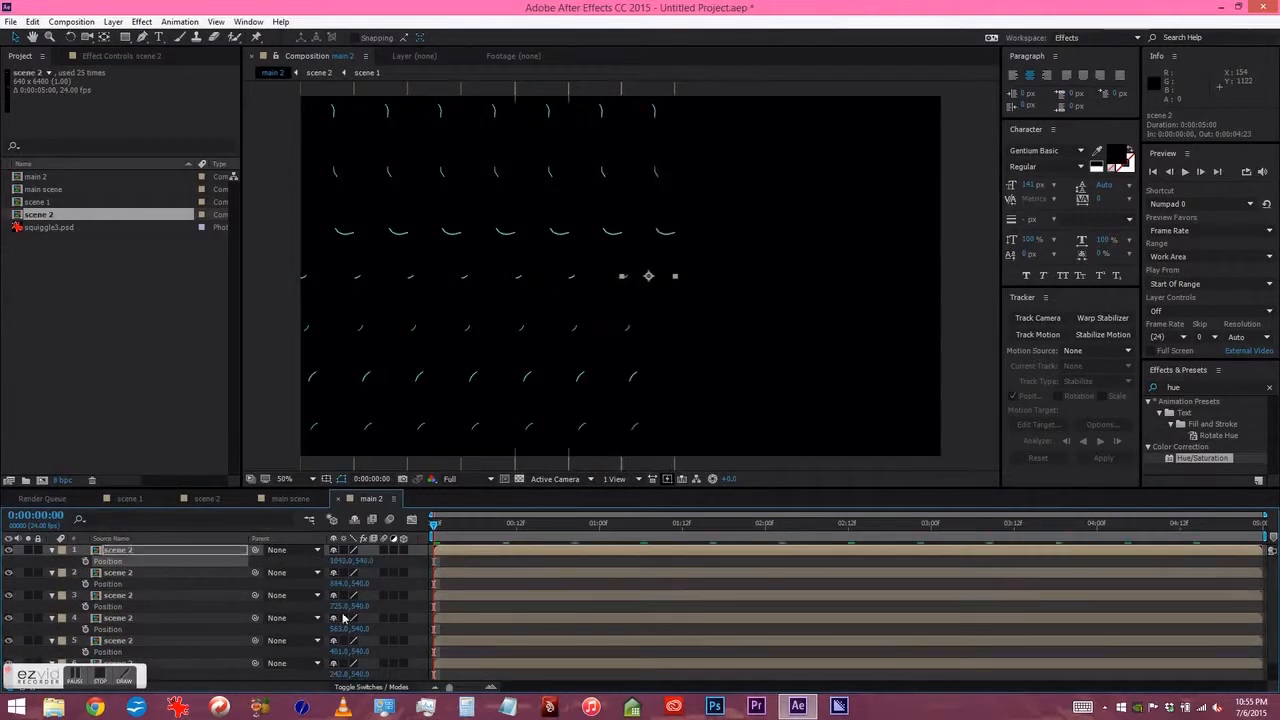
# - Fill the frame to its right edge with five more scene 2 copies at X positions 1204, 1364, 1527, 1686 and 1844, and preview the animation
pyautogui.hotkey('ctrl', 'd')
pyautogui.press('p')
pyautogui.moveTo(346, 561); pyautogui.dragTo(446, 560)
pyautogui.hotkey('ctrl', 'd')
pyautogui.press('p')
pyautogui.moveTo(346, 561); pyautogui.dragTo(448, 569)
pyautogui.hotkey('ctrl', 'd')
pyautogui.press('p')
pyautogui.moveTo(346, 561); pyautogui.dragTo(447, 567)
pyautogui.hotkey('ctrl', 'd')
pyautogui.press('p')
pyautogui.moveTo(346, 561); pyautogui.dragTo(447, 563)
pyautogui.hotkey('ctrl', 'd')
pyautogui.press('p')
pyautogui.moveTo(346, 561); pyautogui.dragTo(446, 562)
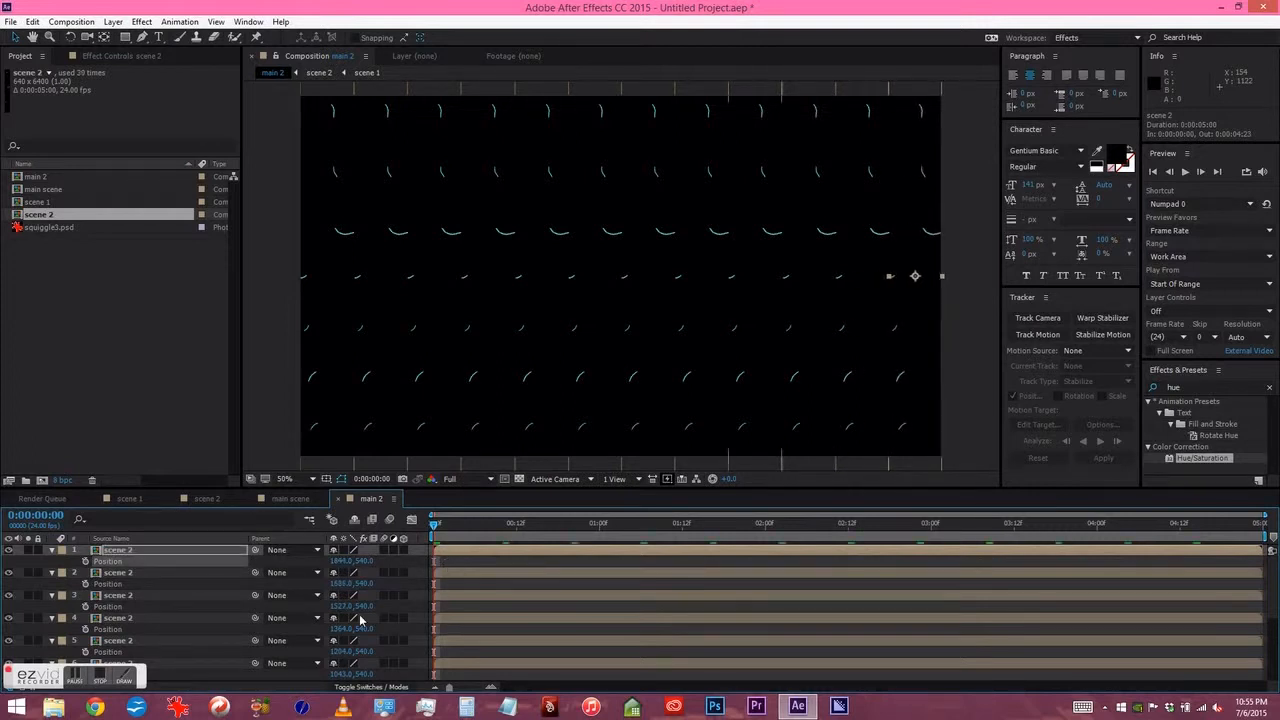
pyautogui.press('space')
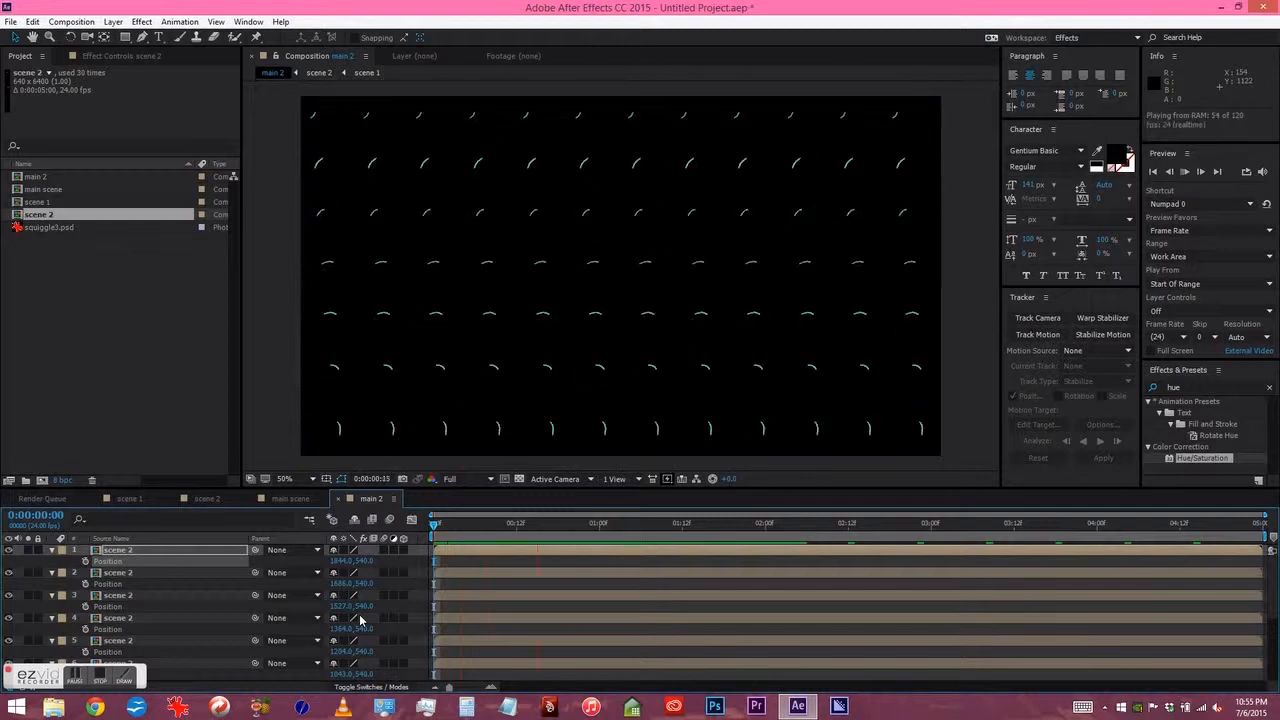
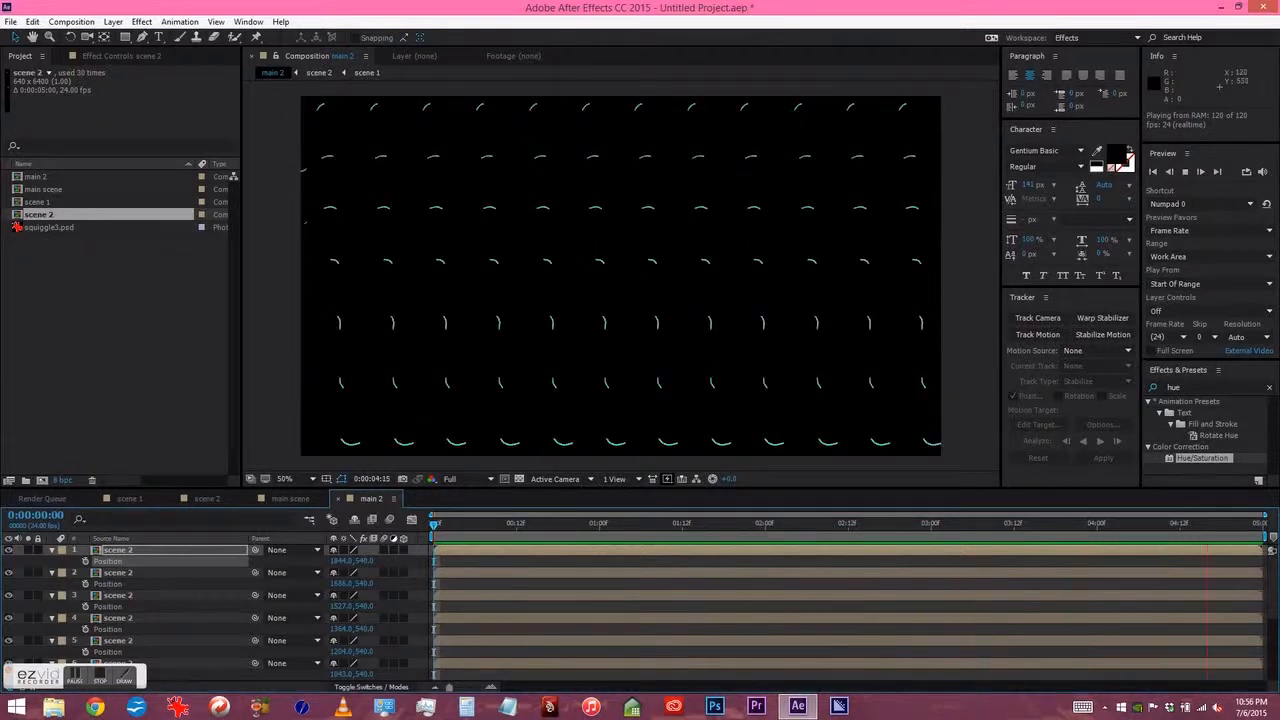
pyautogui.press('space')
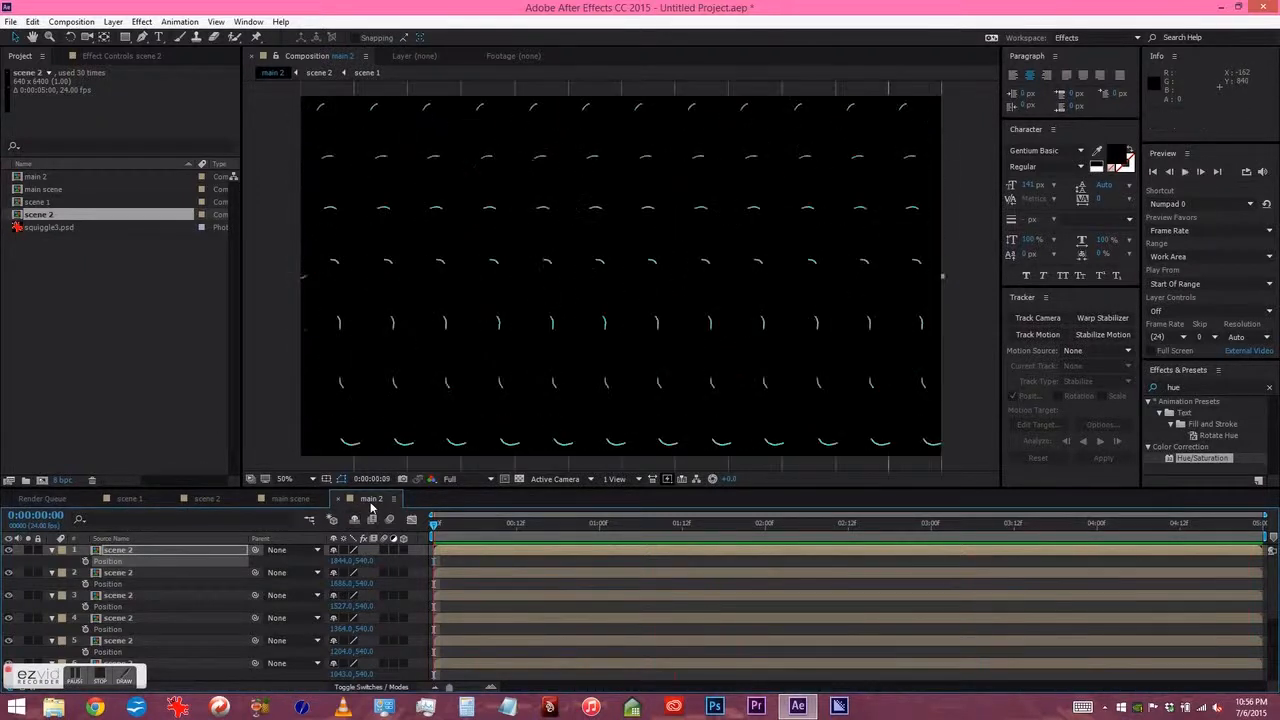
# - Create a new composition from main 2 and turn the nested main 2 layer into a 3D layer
pyautogui.click(36, 178)
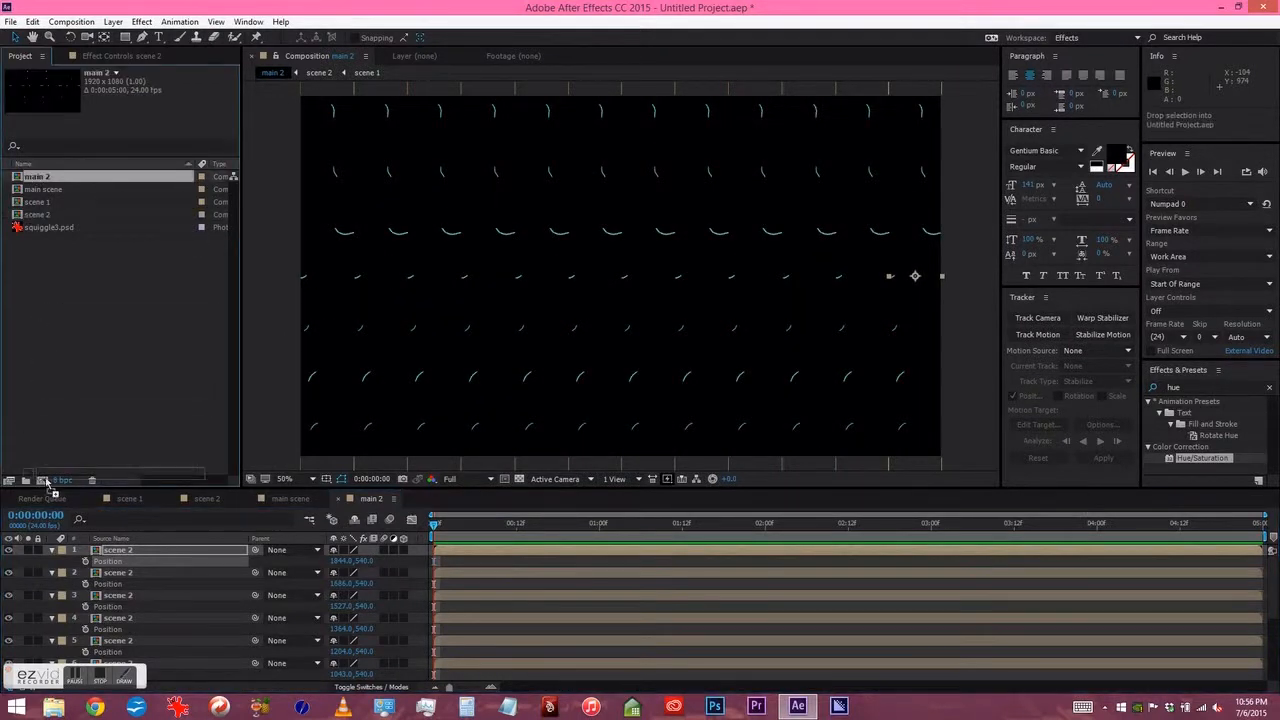
pyautogui.moveTo(43, 485); pyautogui.dragTo(43, 483)
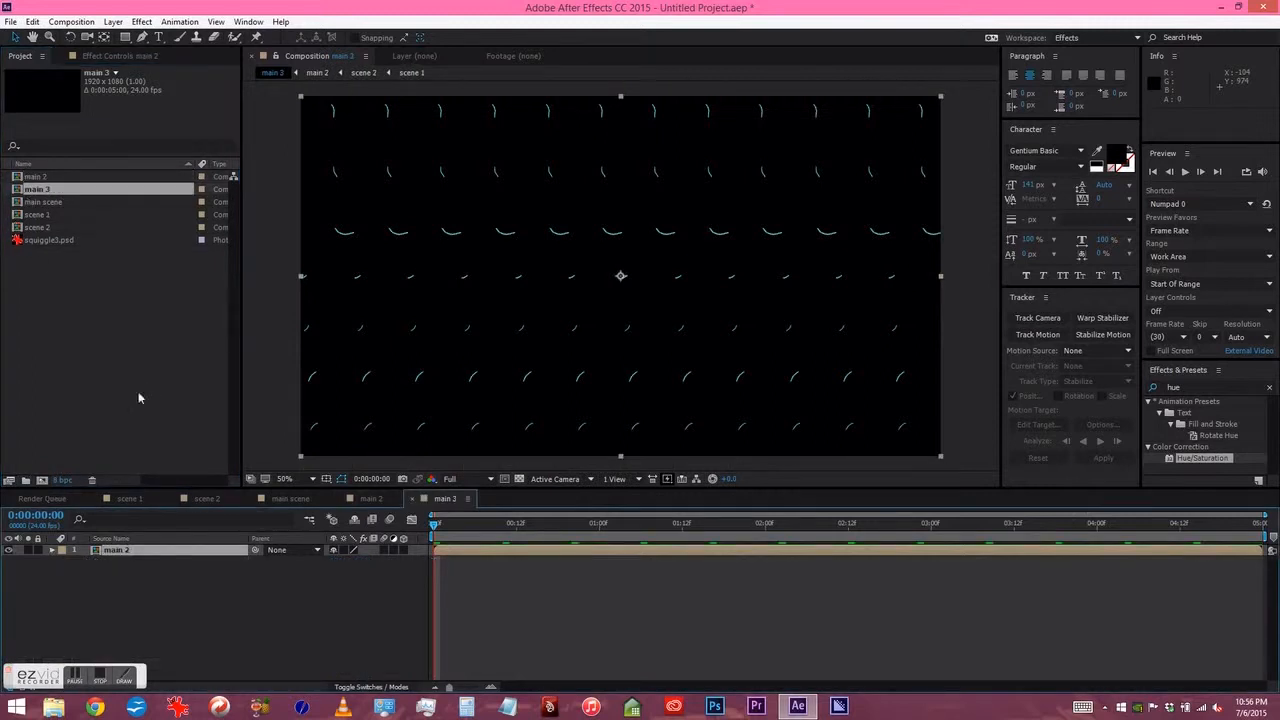
pyautogui.click(403, 551)
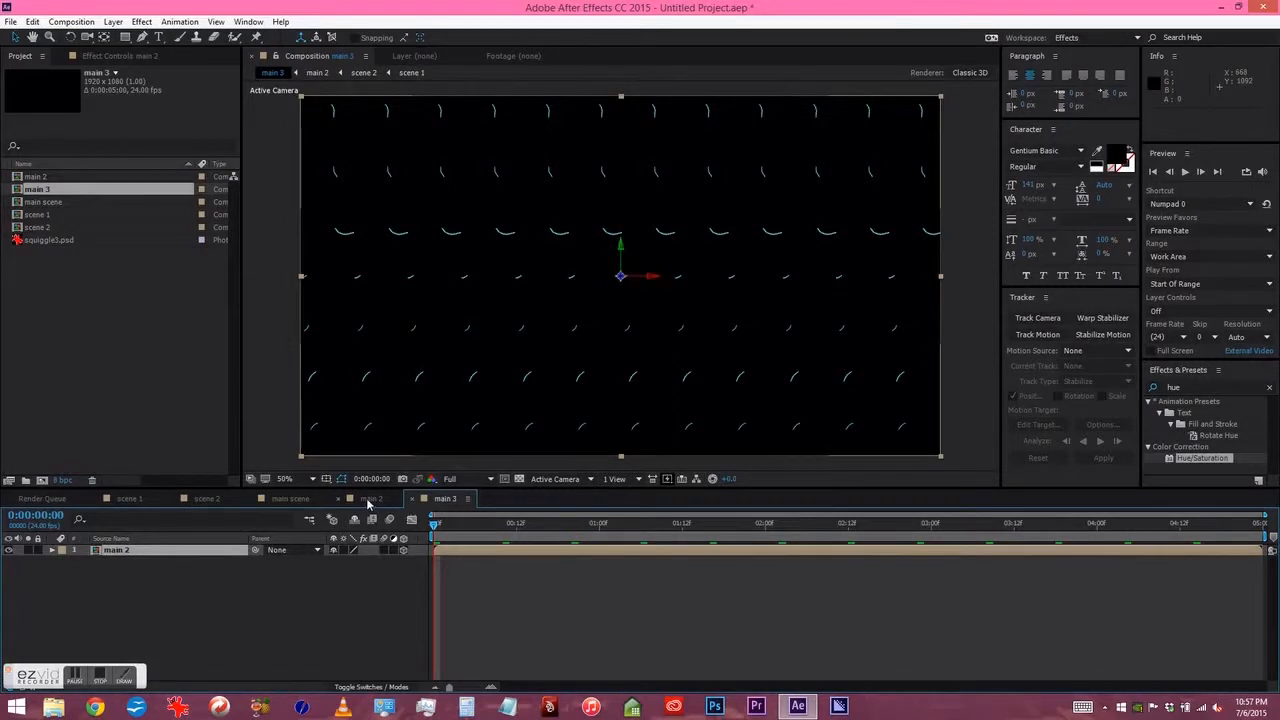
pyautogui.click(368, 500)
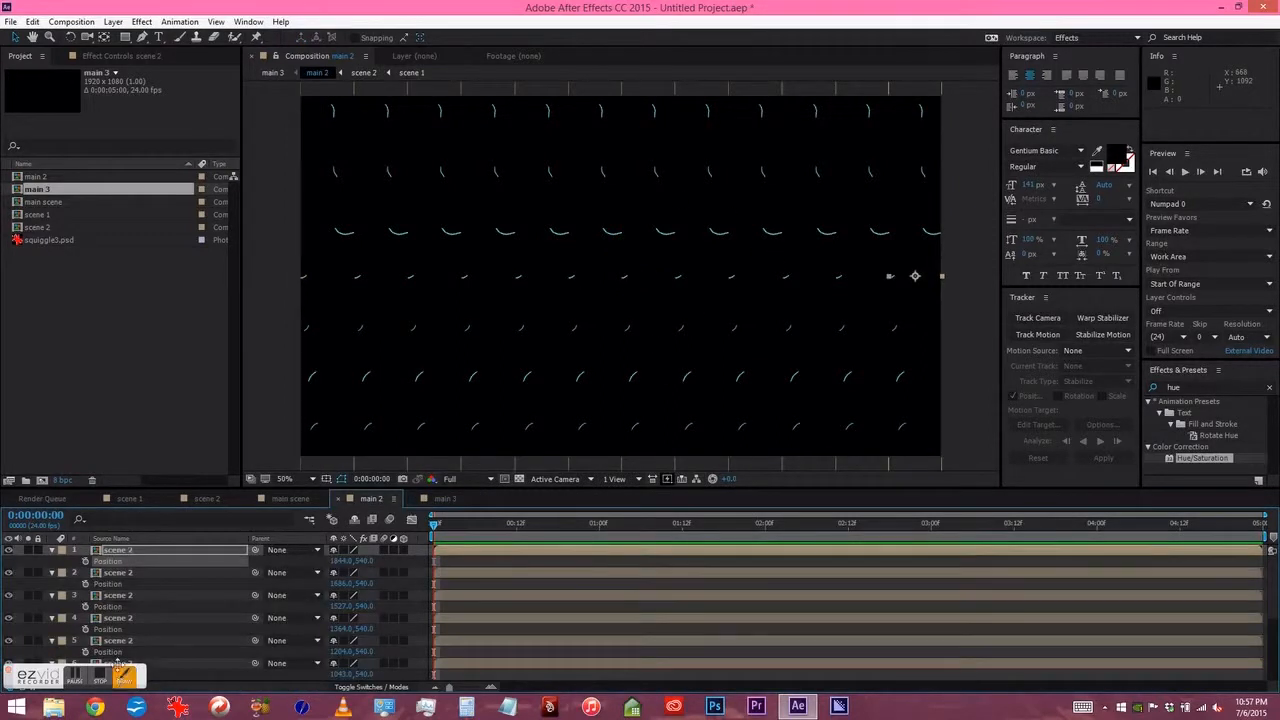
pyautogui.click(445, 498)
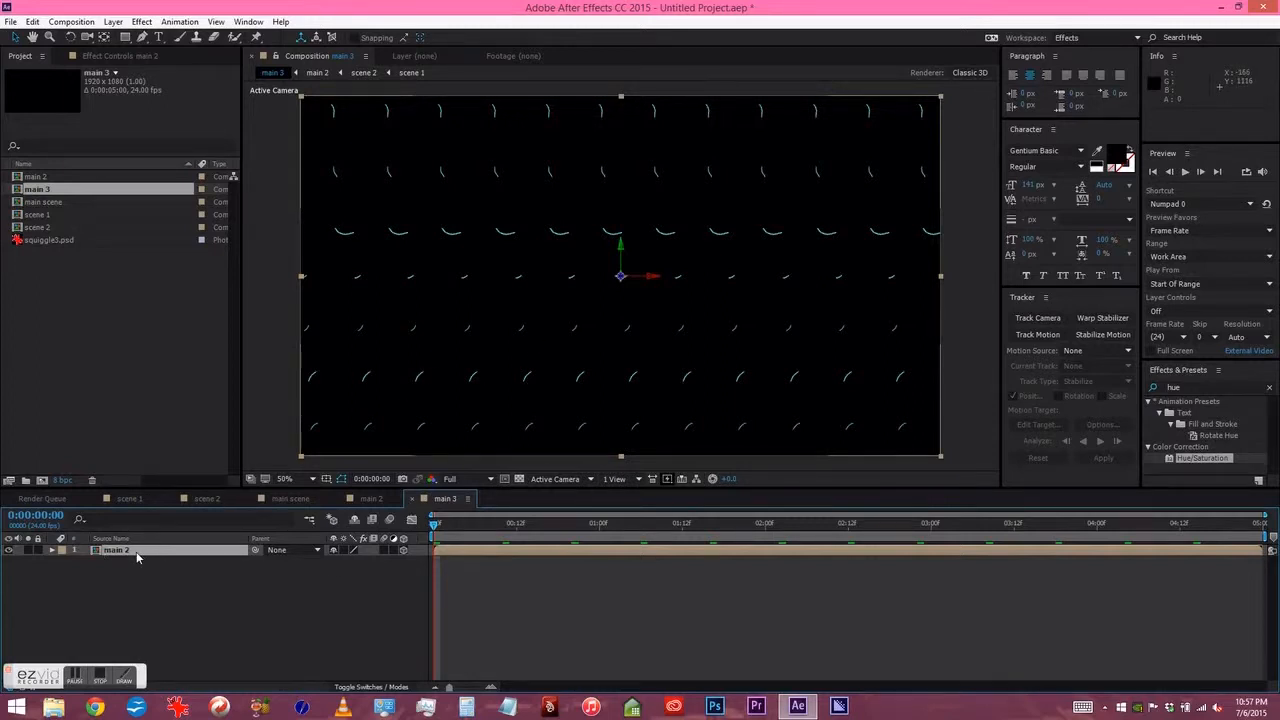
# - Try tilting the main 2 layer with X Rotation, and undo the rotation changes
pyautogui.press('r')
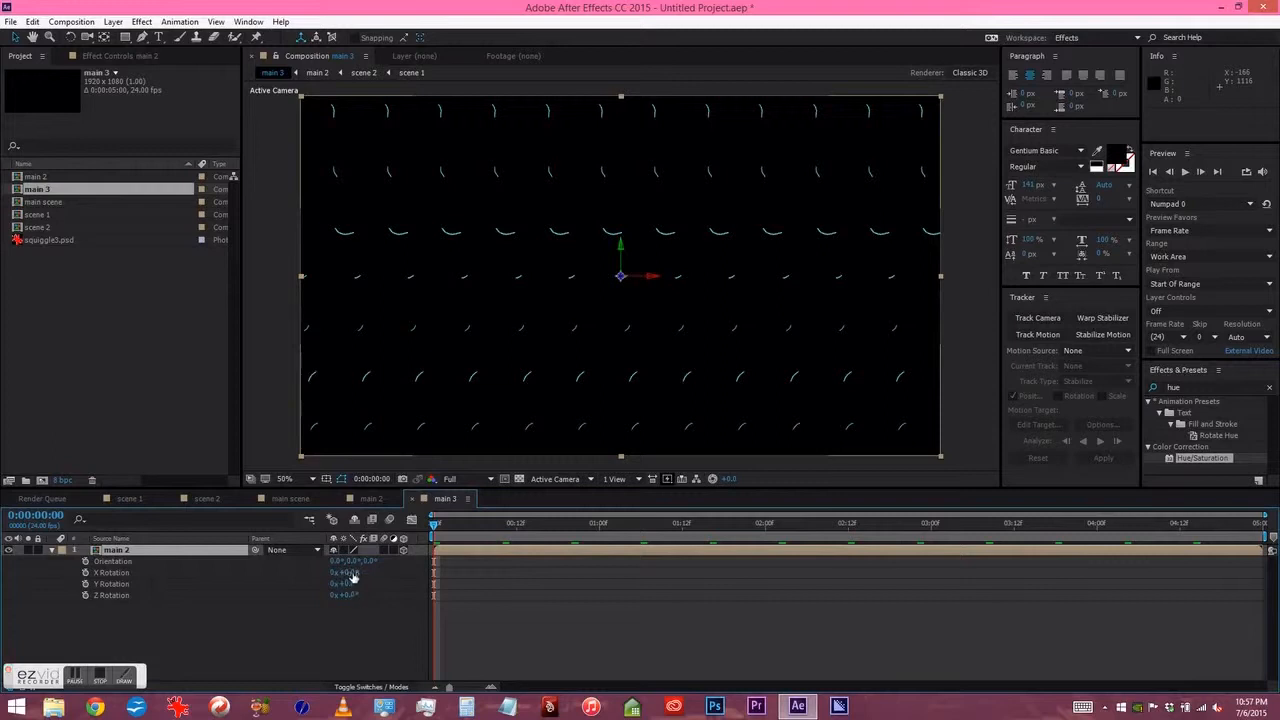
pyautogui.moveTo(352, 577); pyautogui.dragTo(392, 577)
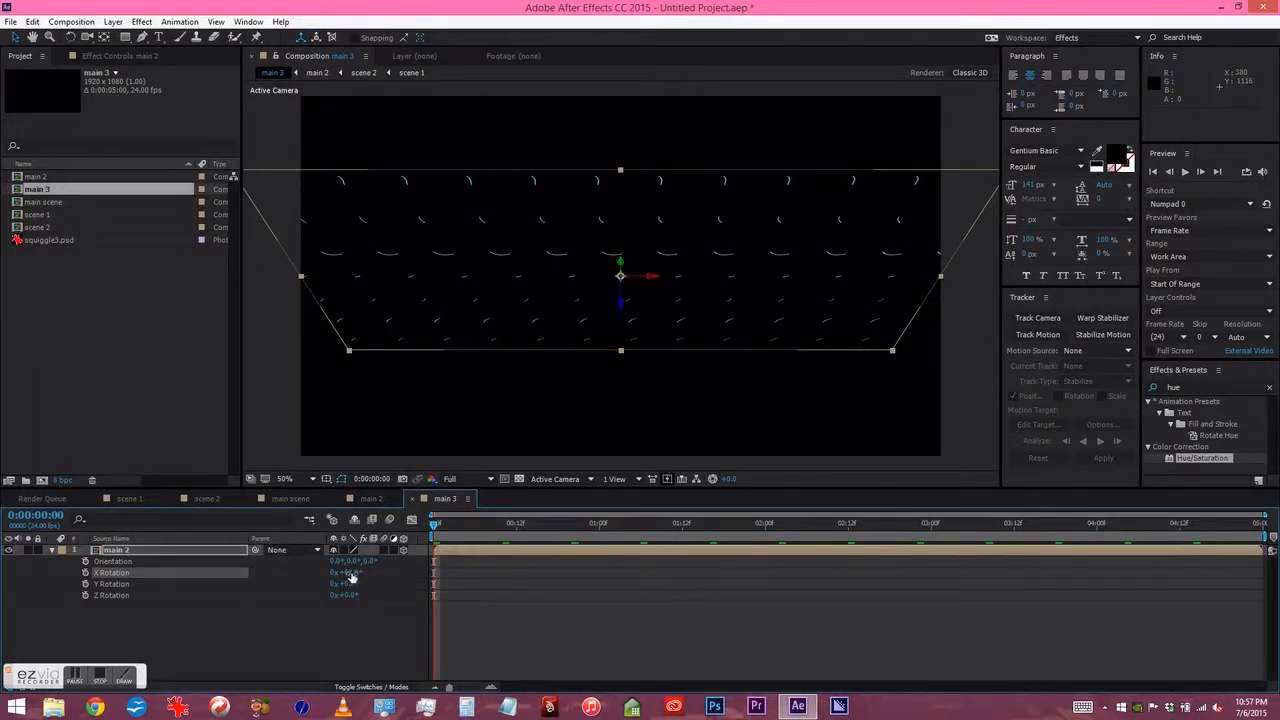
pyautogui.moveTo(348, 576); pyautogui.dragTo(308, 568)
pyautogui.hotkey('ctrl', 'z')
pyautogui.hotkey('ctrl', 'z')
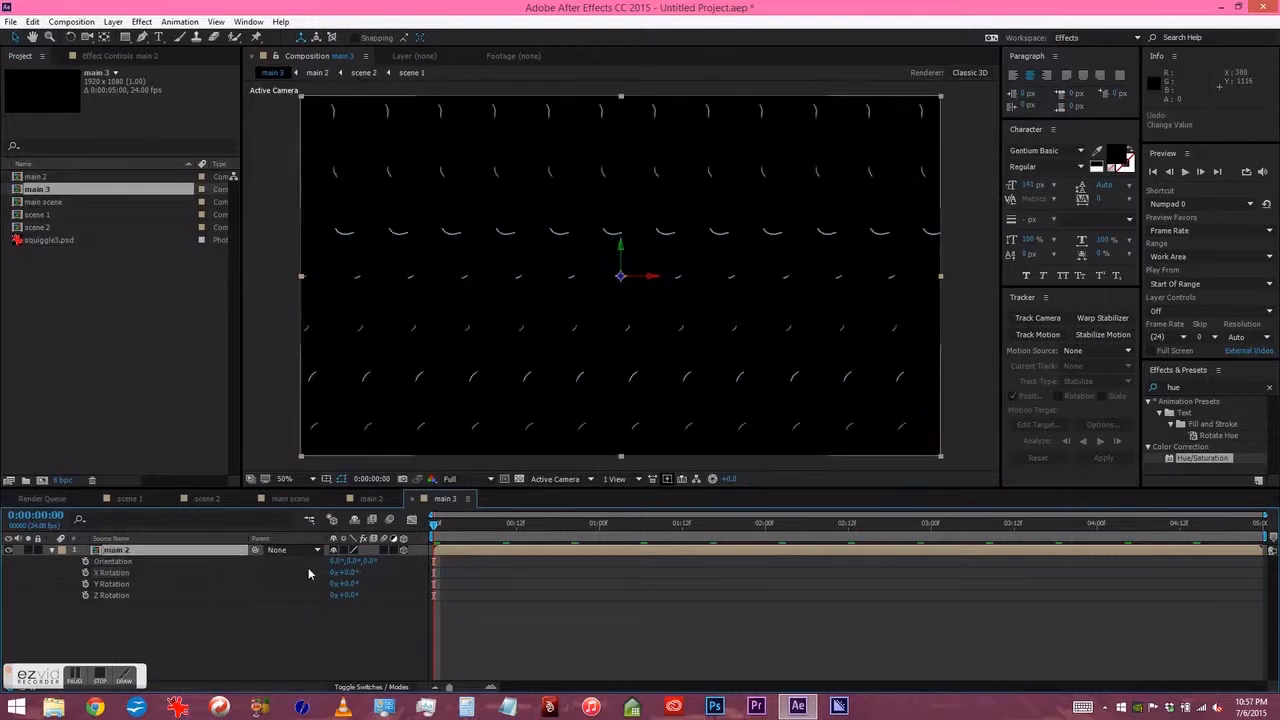
# - Try shifting the main 2 layer along its Z position, and undo the change
pyautogui.press('p')
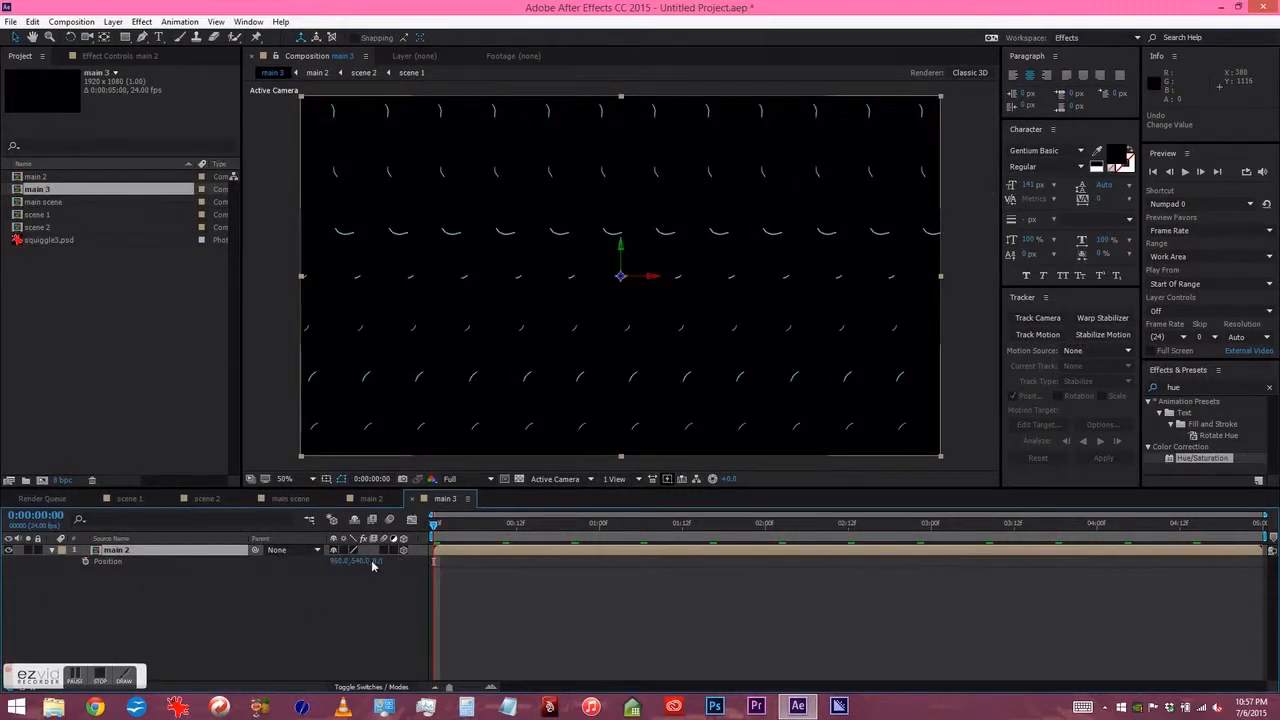
pyautogui.moveTo(377, 563); pyautogui.dragTo(331, 568)
pyautogui.hotkey('ctrl', 'z')
# - Duplicate the 3D main 2 layer nine times to make a stack of ten layers
pyautogui.hotkey('ctrl', 'd')
pyautogui.hotkey('ctrl', 'd')
pyautogui.hotkey('ctrl', 'd')
pyautogui.hotkey('ctrl', 'd')
pyautogui.hotkey('ctrl', 'd')
pyautogui.hotkey('ctrl', 'd')
pyautogui.hotkey('ctrl', 'd')
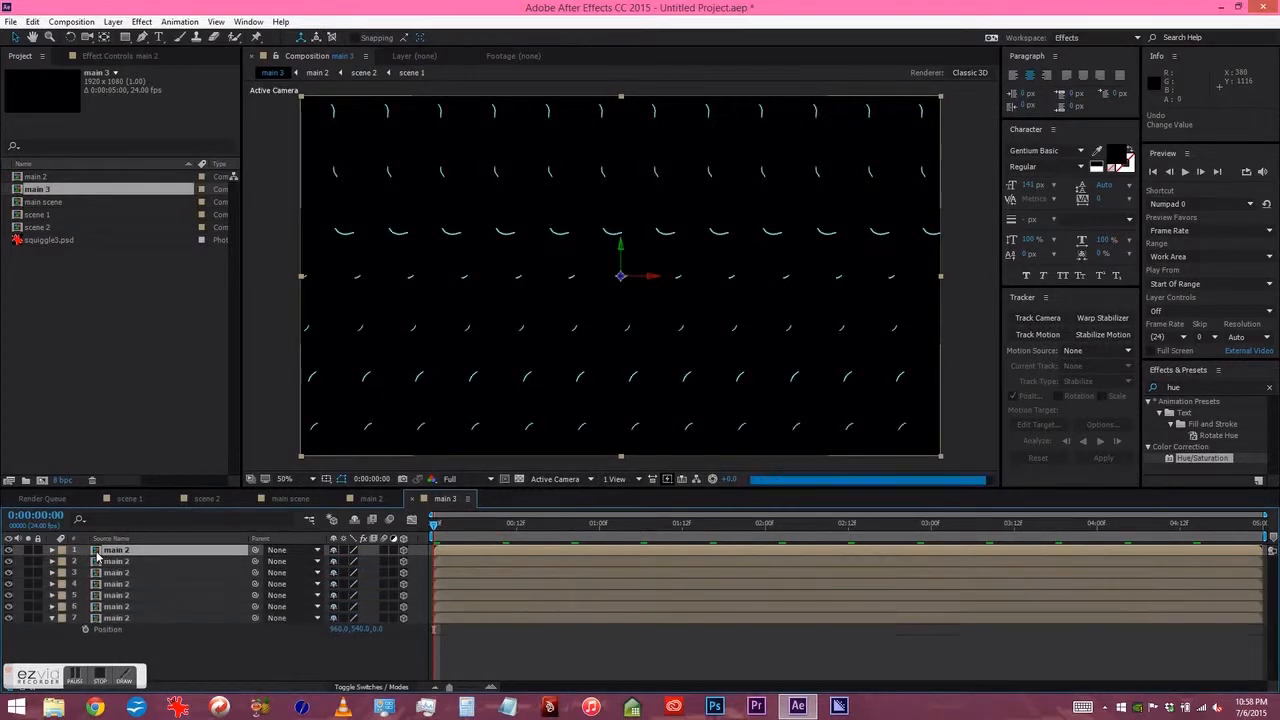
pyautogui.hotkey('ctrl', 'd')
pyautogui.hotkey('ctrl', 'd')
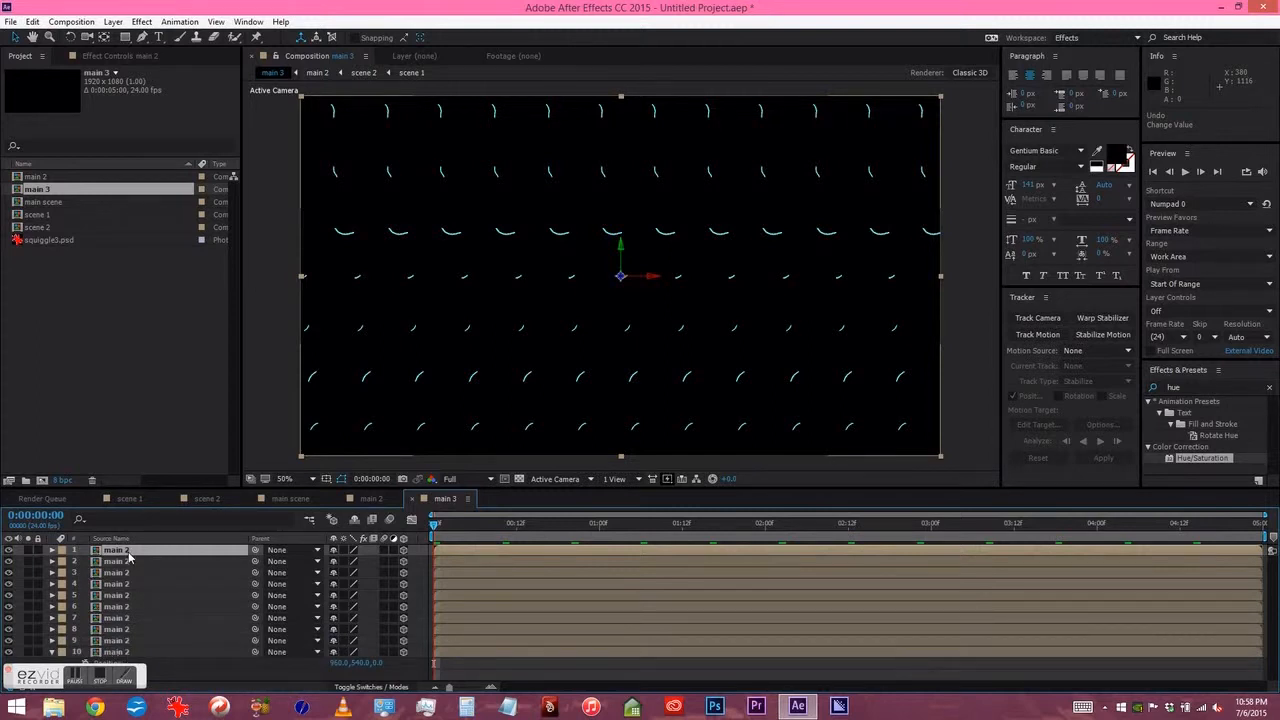
# - Show the Position of the first two main 2 layers and set the second layer's Z position to 100
pyautogui.press('p')
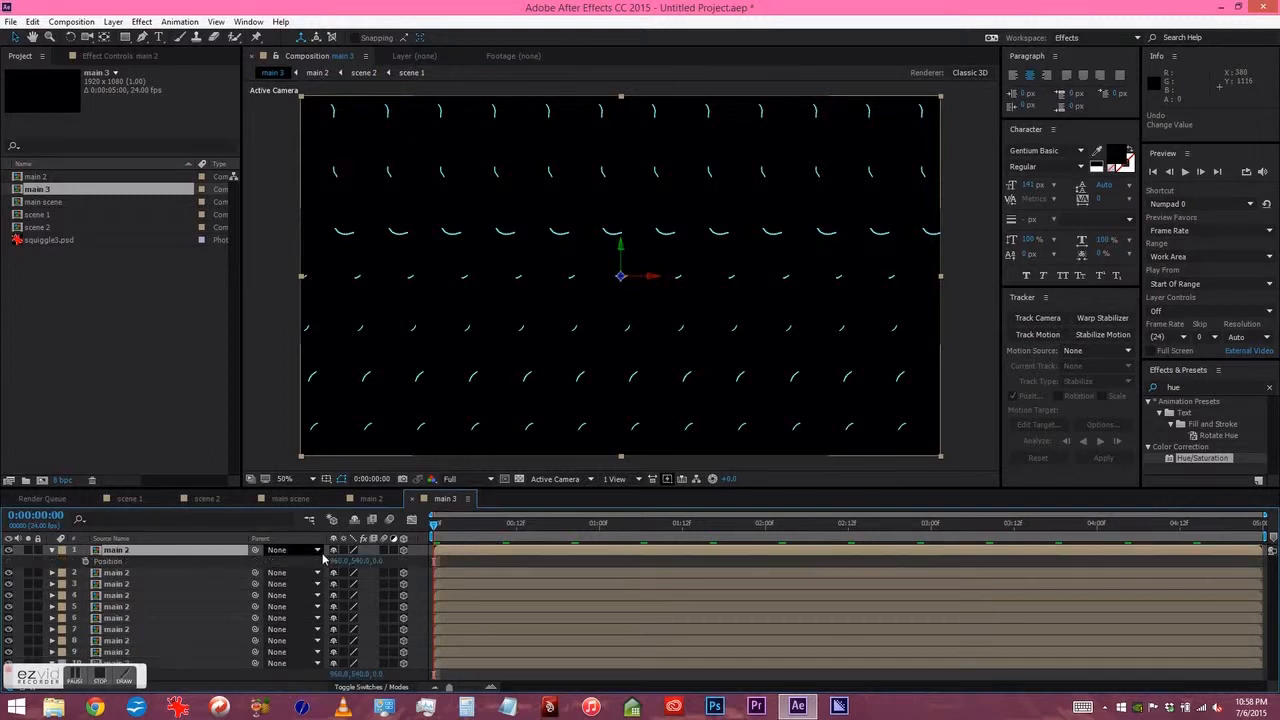
pyautogui.click(125, 574)
pyautogui.press('p')
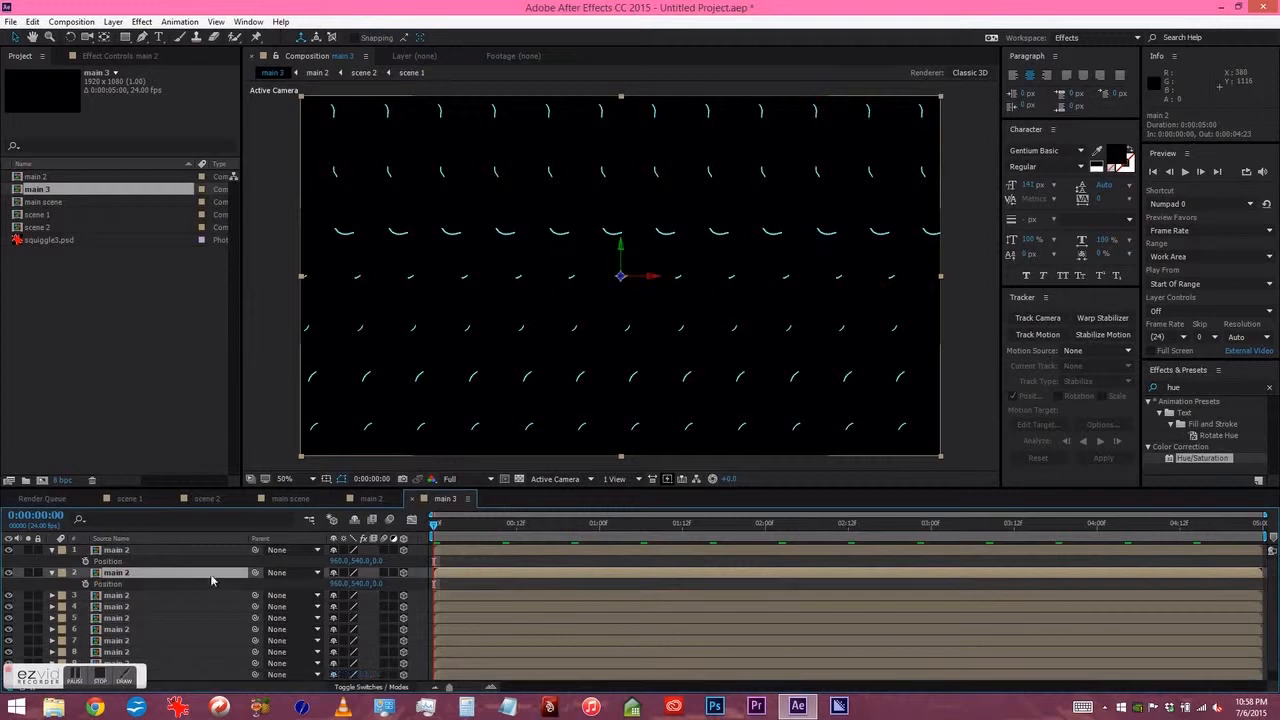
pyautogui.click(380, 585)
pyautogui.write('100')
pyautogui.press('Return')
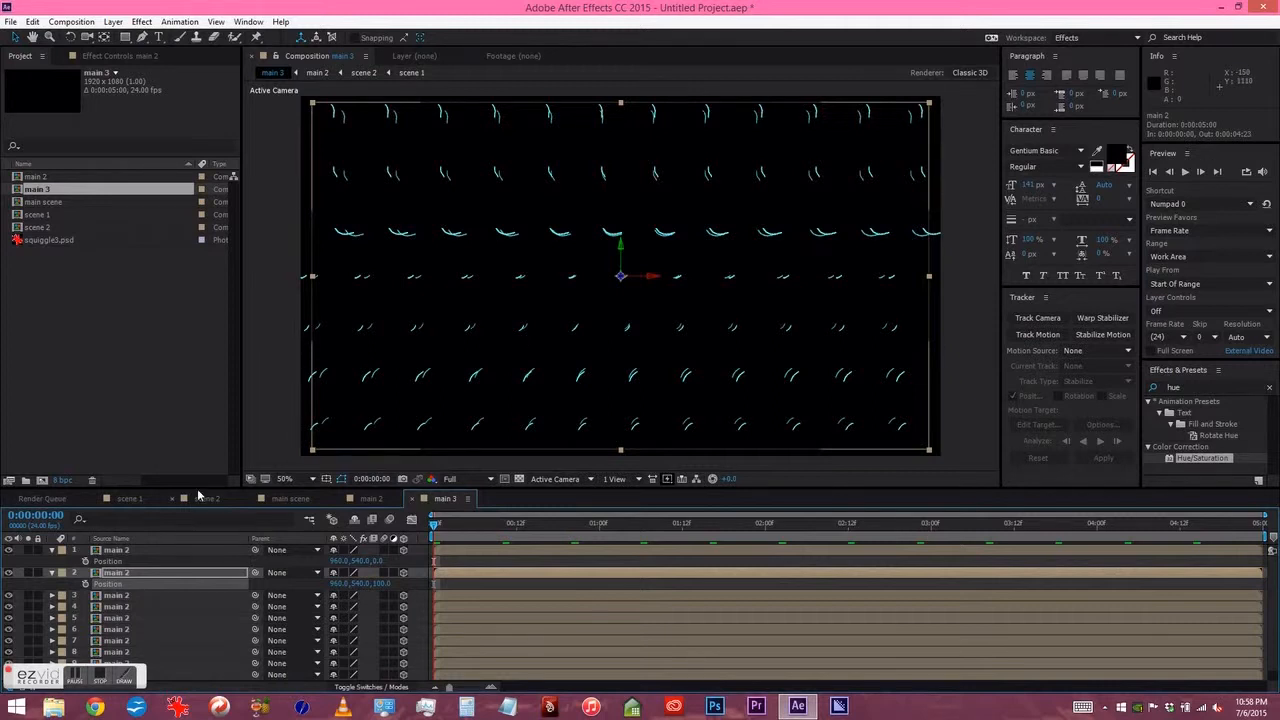
# - Show the third main 2 layer's Position and set its Z position to 200
pyautogui.hotkey('ctrl', 'Down')
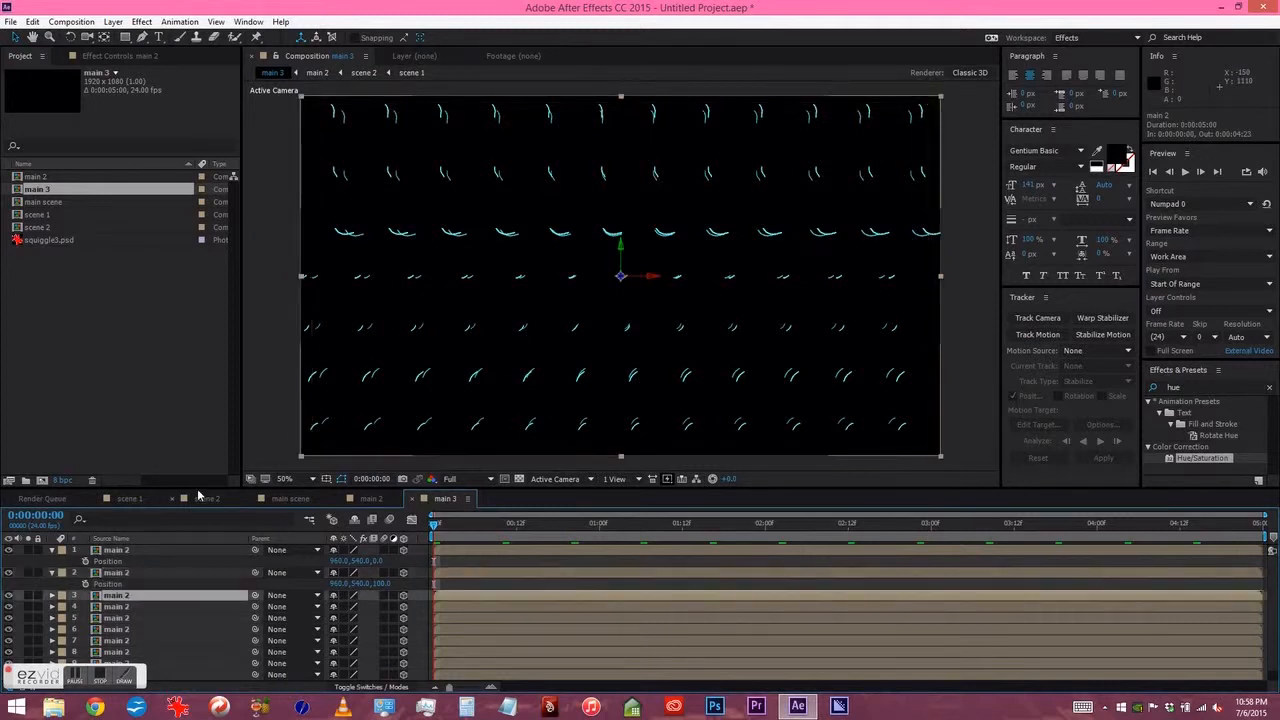
pyautogui.press('p')
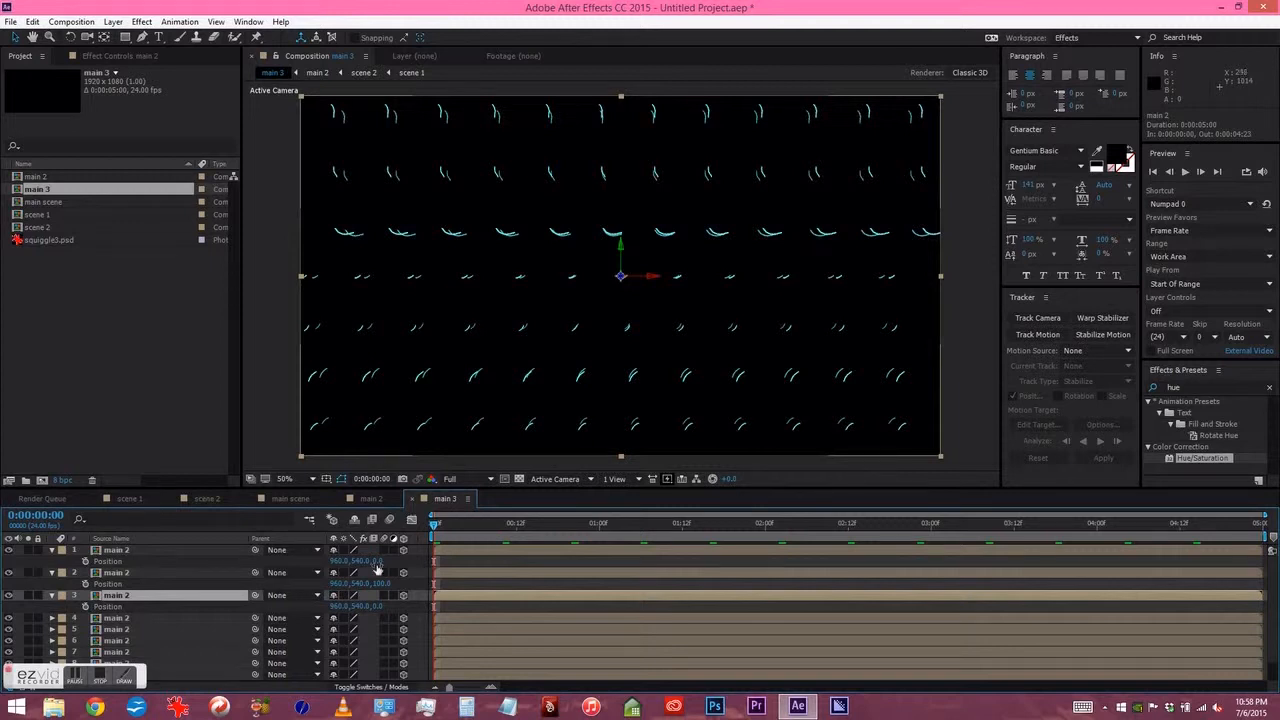
pyautogui.click(374, 607)
pyautogui.write('200')
pyautogui.press('Return')
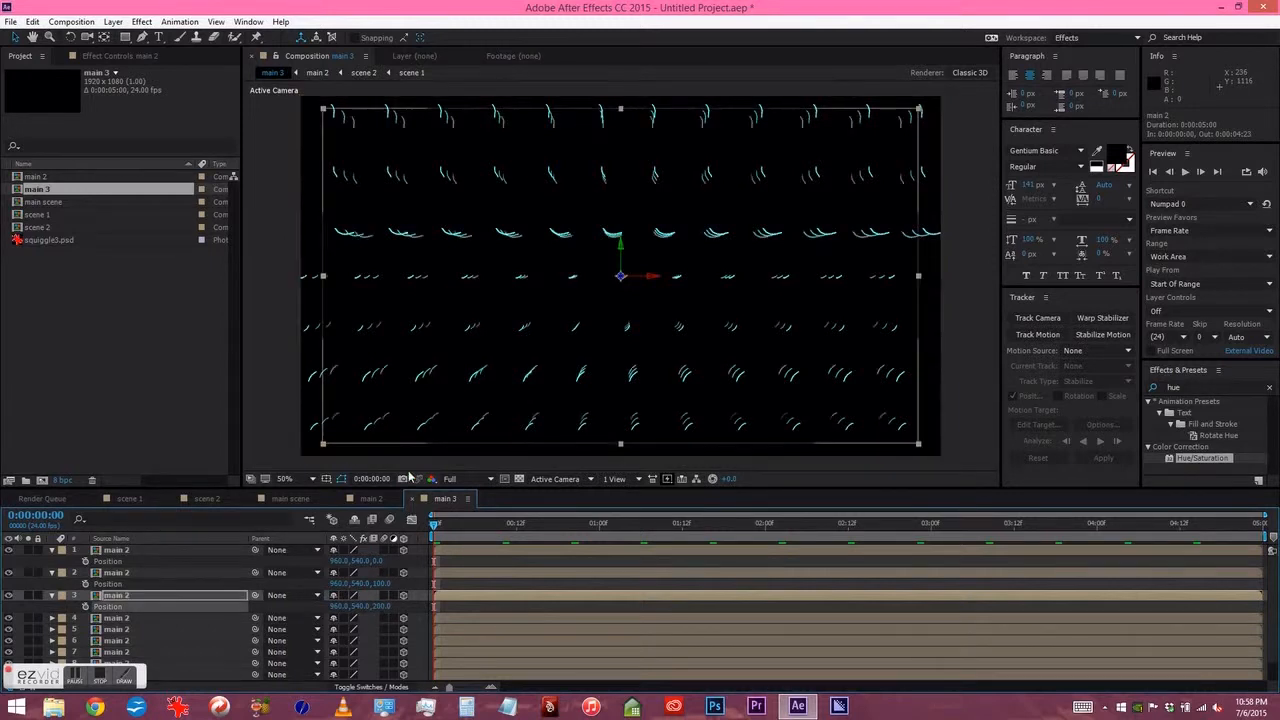
# - Show the fourth main 2 layer's Position and set its Z position to 300
pyautogui.hotkey('ctrl', 'Down')
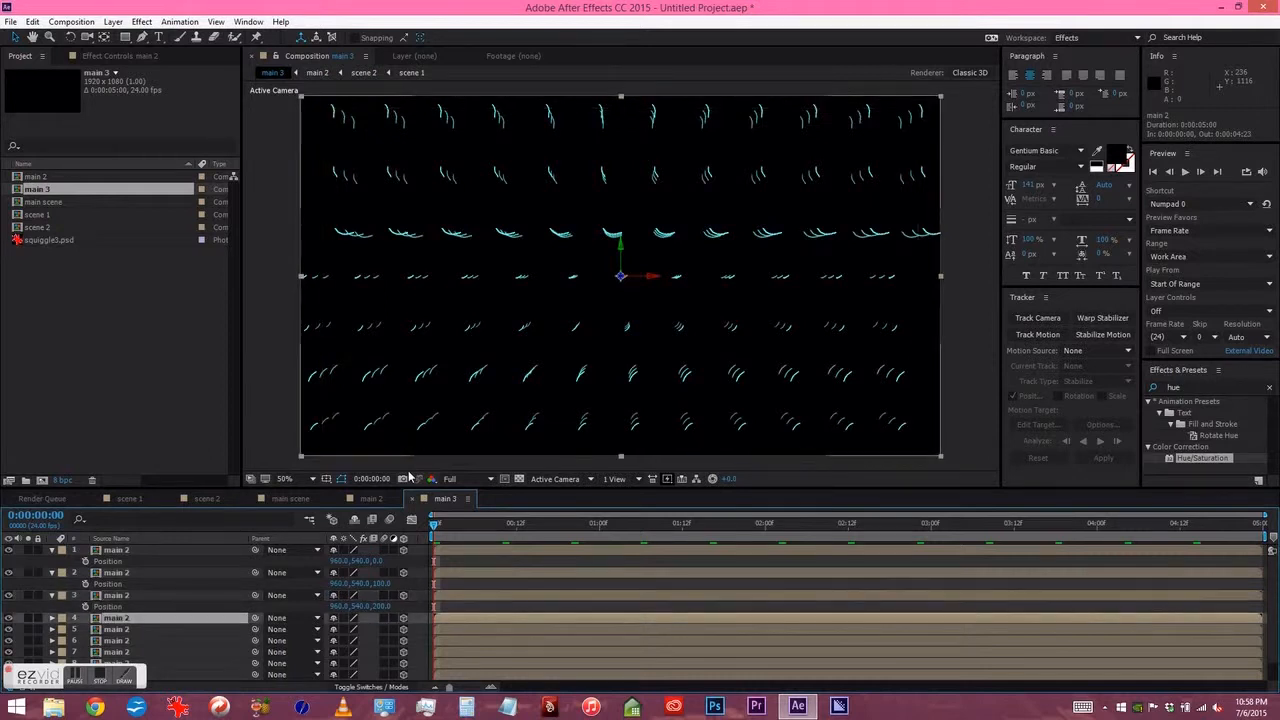
pyautogui.press('p')
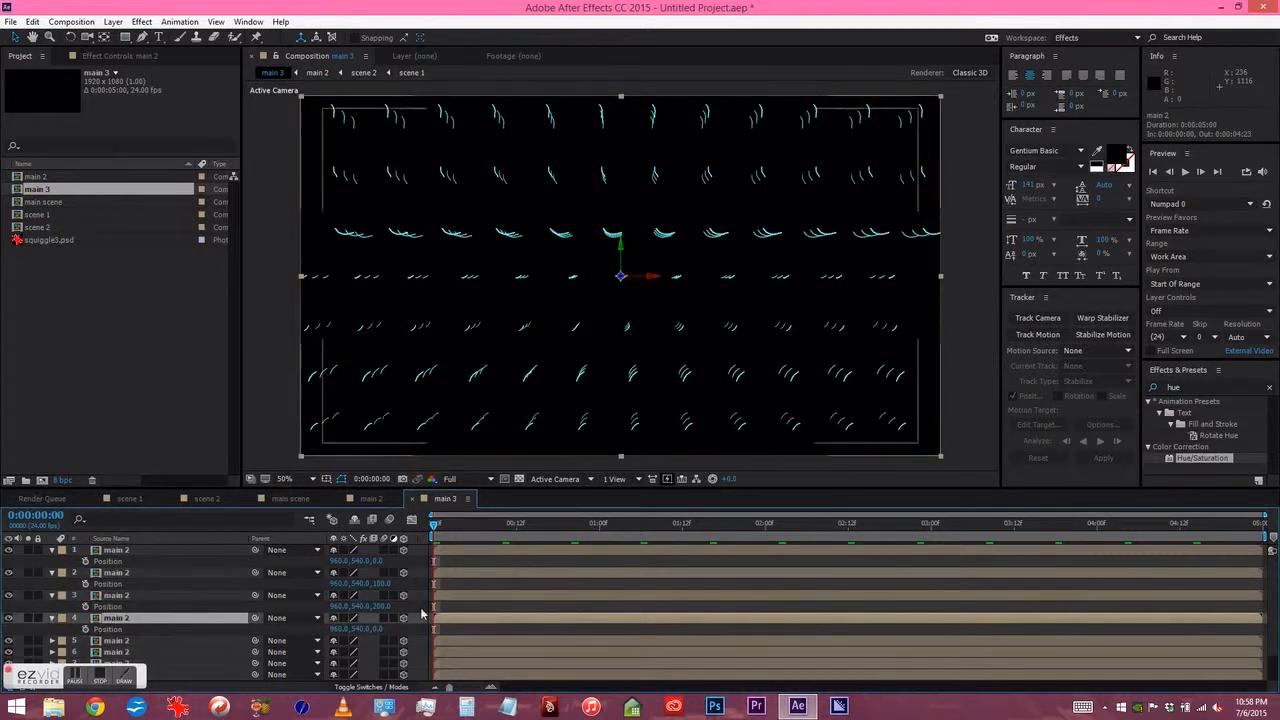
pyautogui.click(376, 630)
pyautogui.write('300')
pyautogui.press('Return')
# - Show the fifth main 2 layer's Position and set its Z position to 400
pyautogui.hotkey('ctrl', 'Down')
pyautogui.press('p')
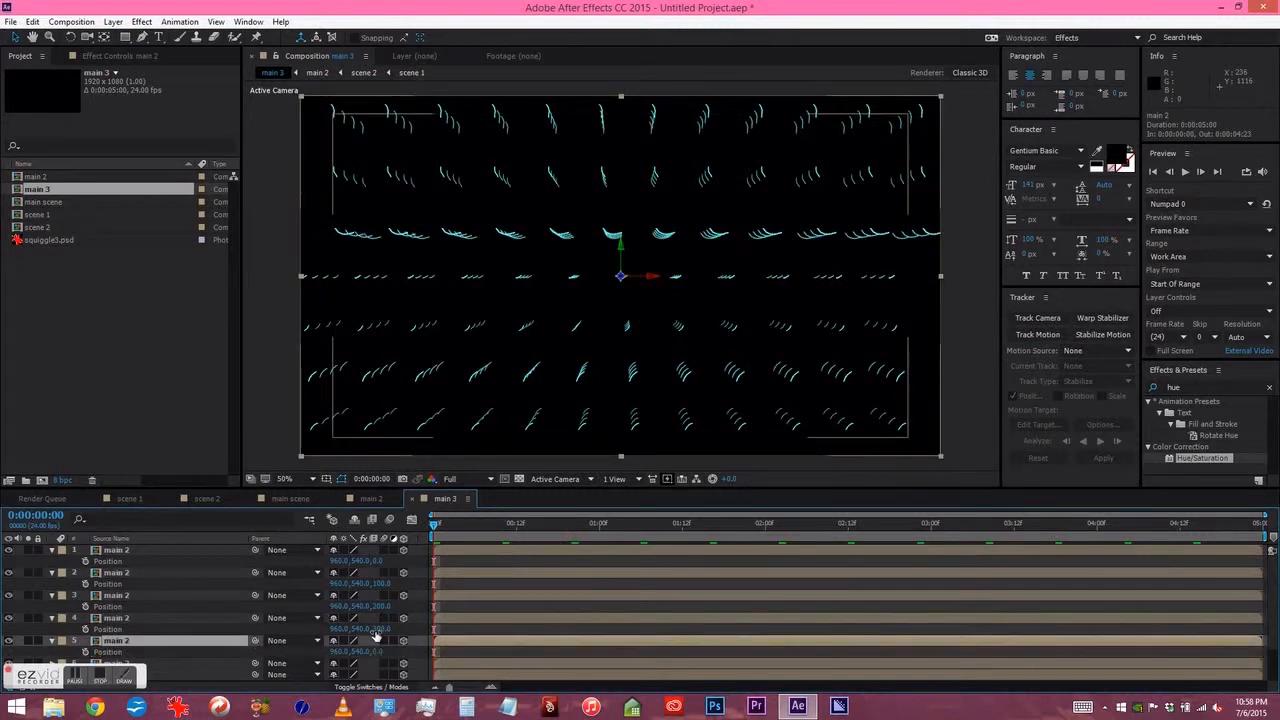
pyautogui.click(377, 651)
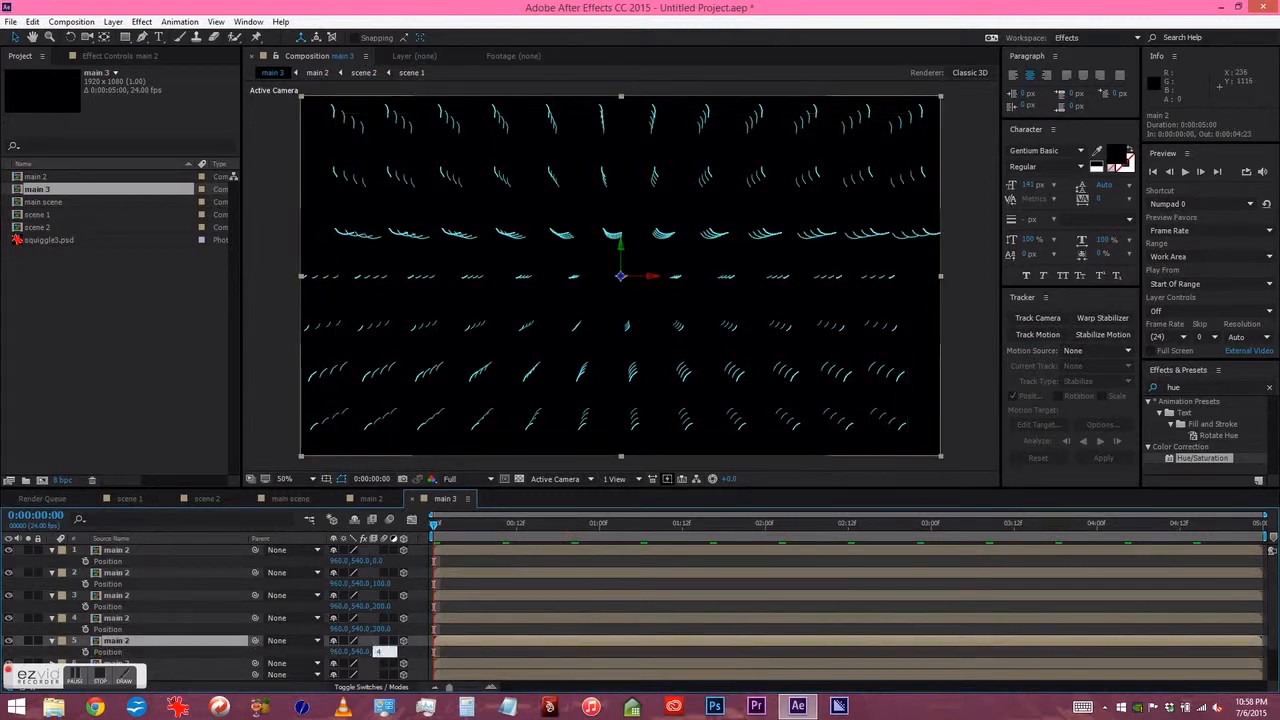
pyautogui.write('400')
pyautogui.press('Return')
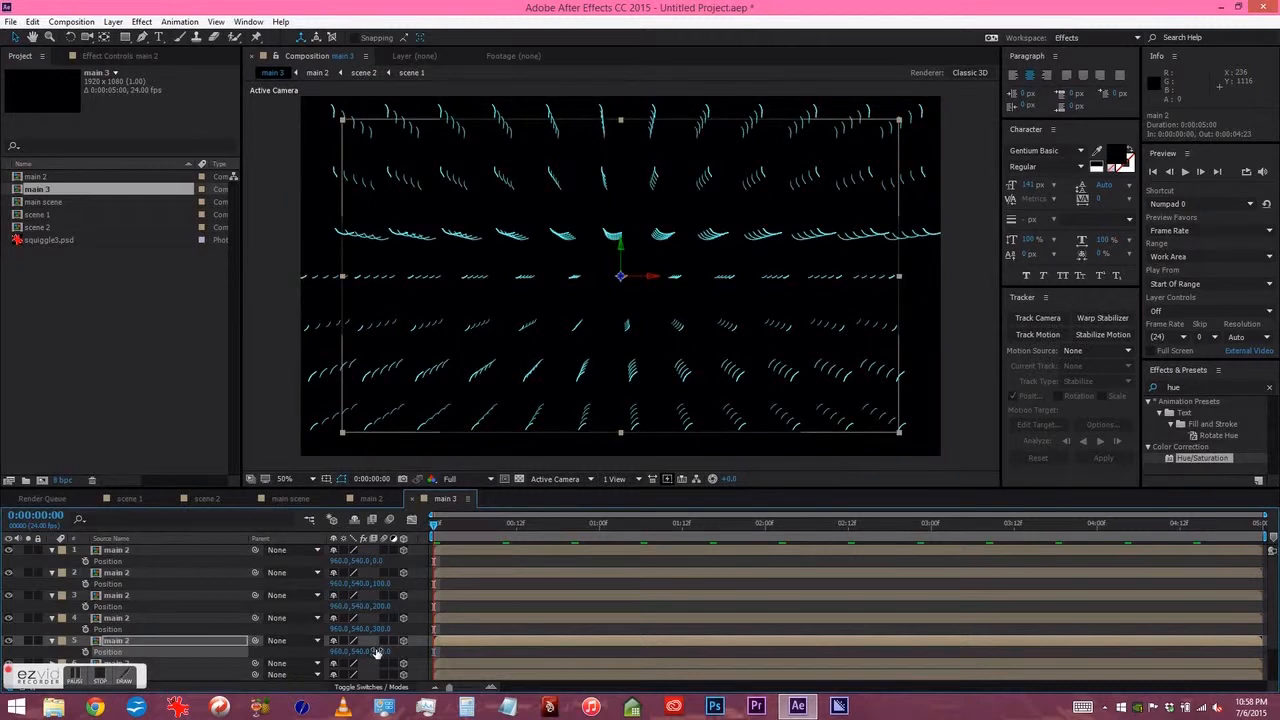
# - Show the sixth main 2 layer's Position and set its Z position to 500
pyautogui.hotkey('ctrl', 'Down')
pyautogui.press('p')
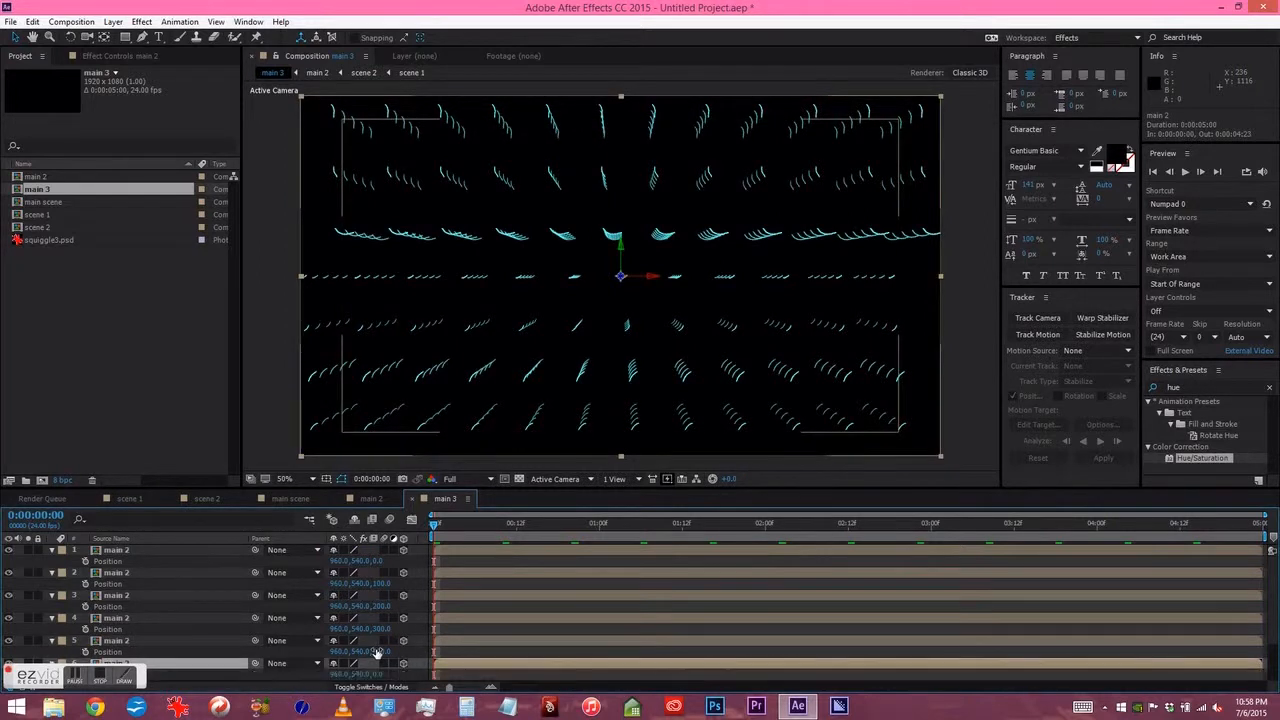
pyautogui.click(379, 675)
pyautogui.write('500')
pyautogui.press('Return')
# - Show the seventh main 2 layer's Position and set its Z position to 600
pyautogui.hotkey('ctrl', 'Down')
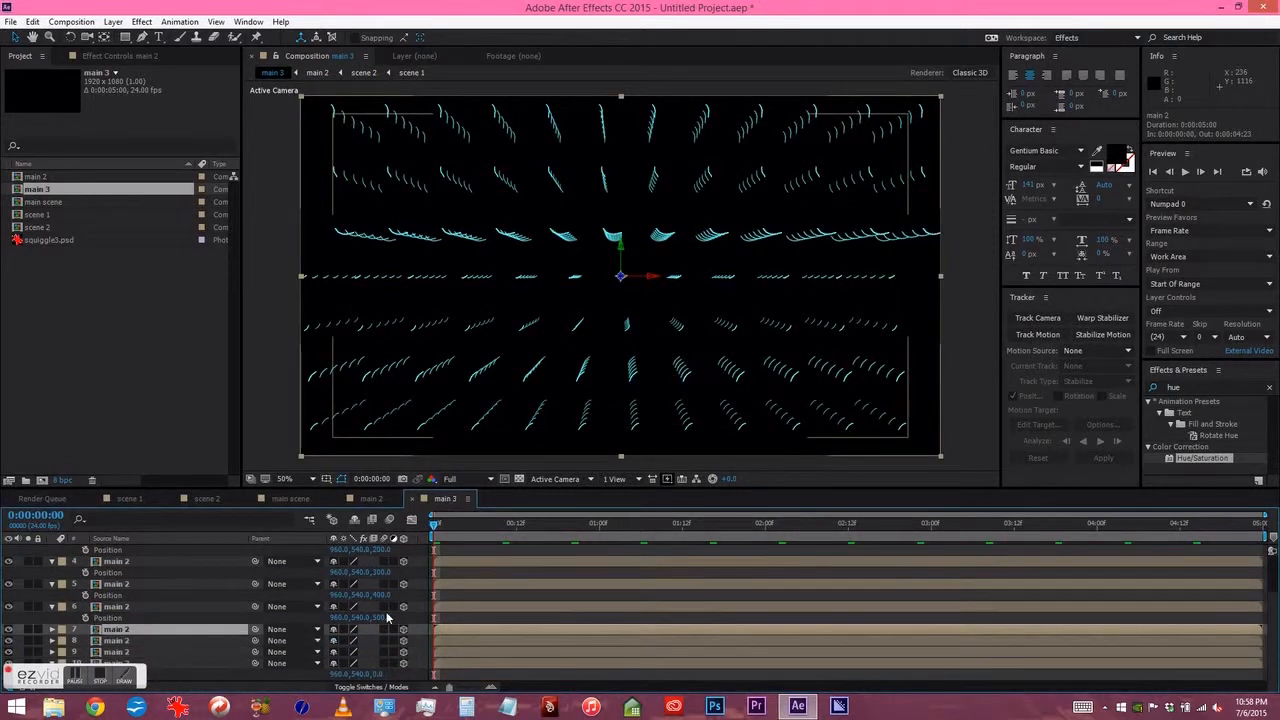
pyautogui.press('p')
pyautogui.click(380, 640)
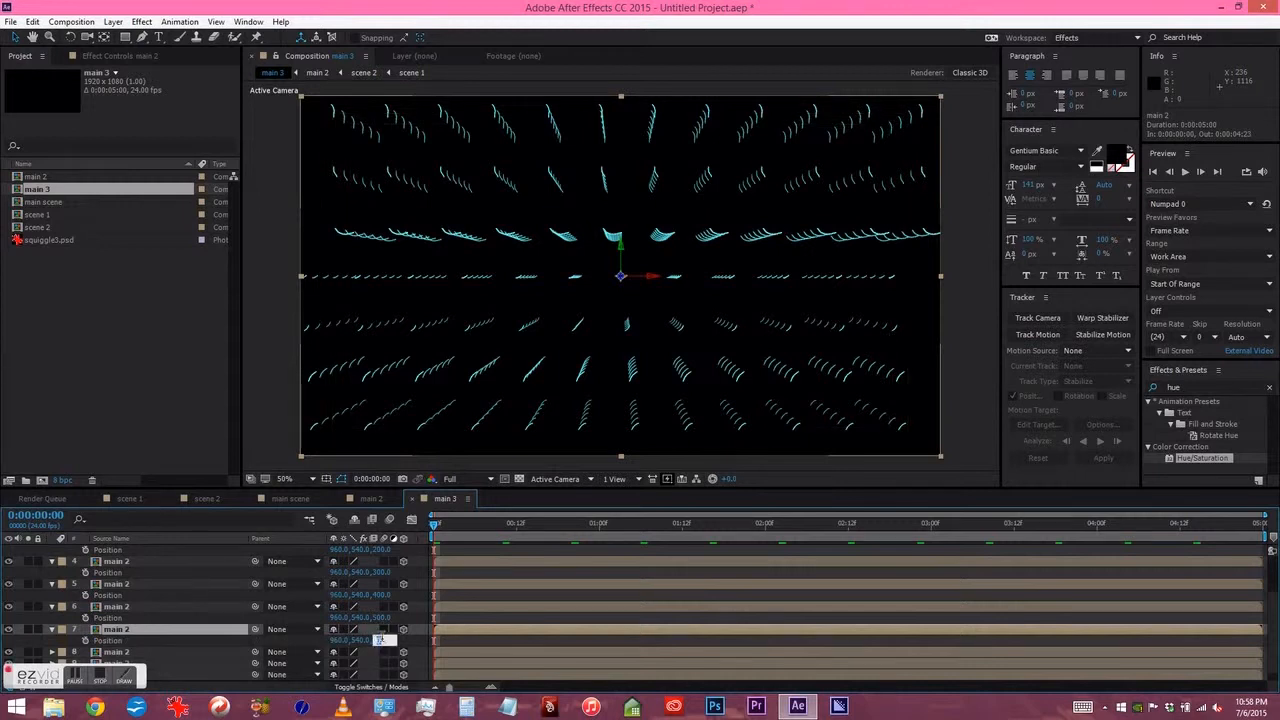
pyautogui.write('600')
pyautogui.press('Return')
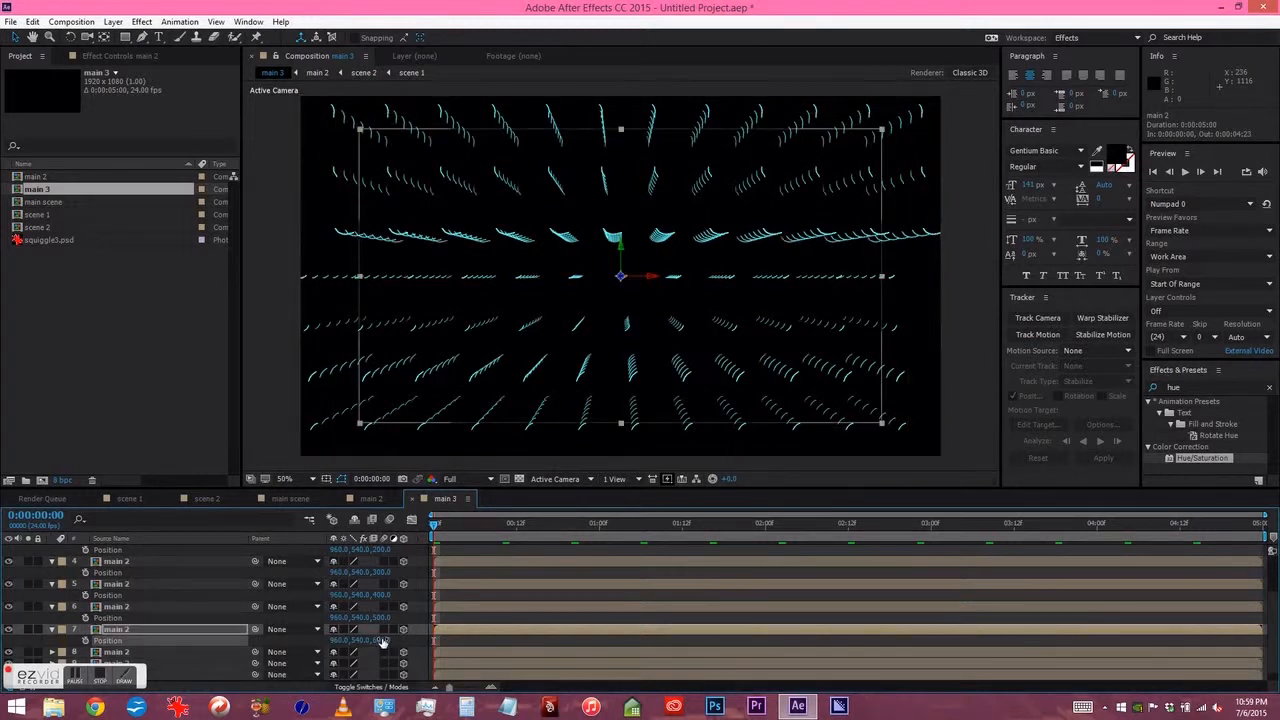
# - Show the eighth main 2 layer's Position and set its Z position to 700
pyautogui.hotkey('ctrl', 'Down')
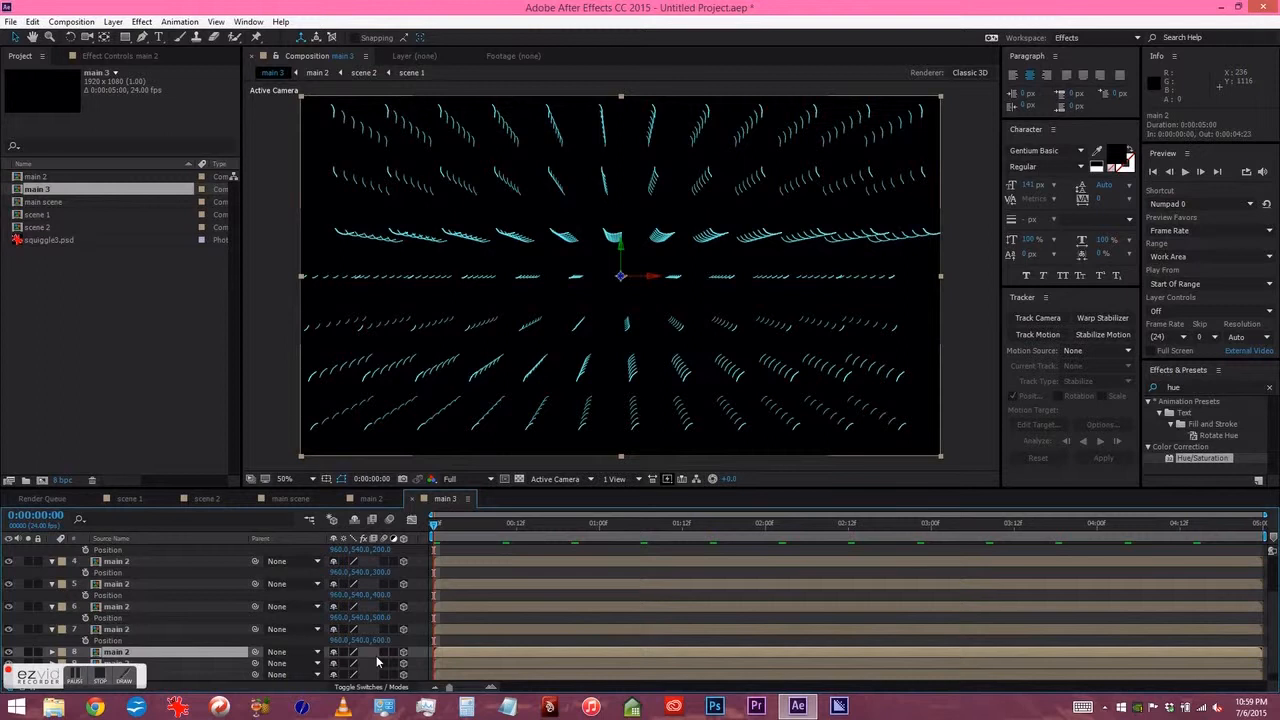
pyautogui.press('p')
pyautogui.click(380, 663)
pyautogui.write('700')
pyautogui.press('Return')
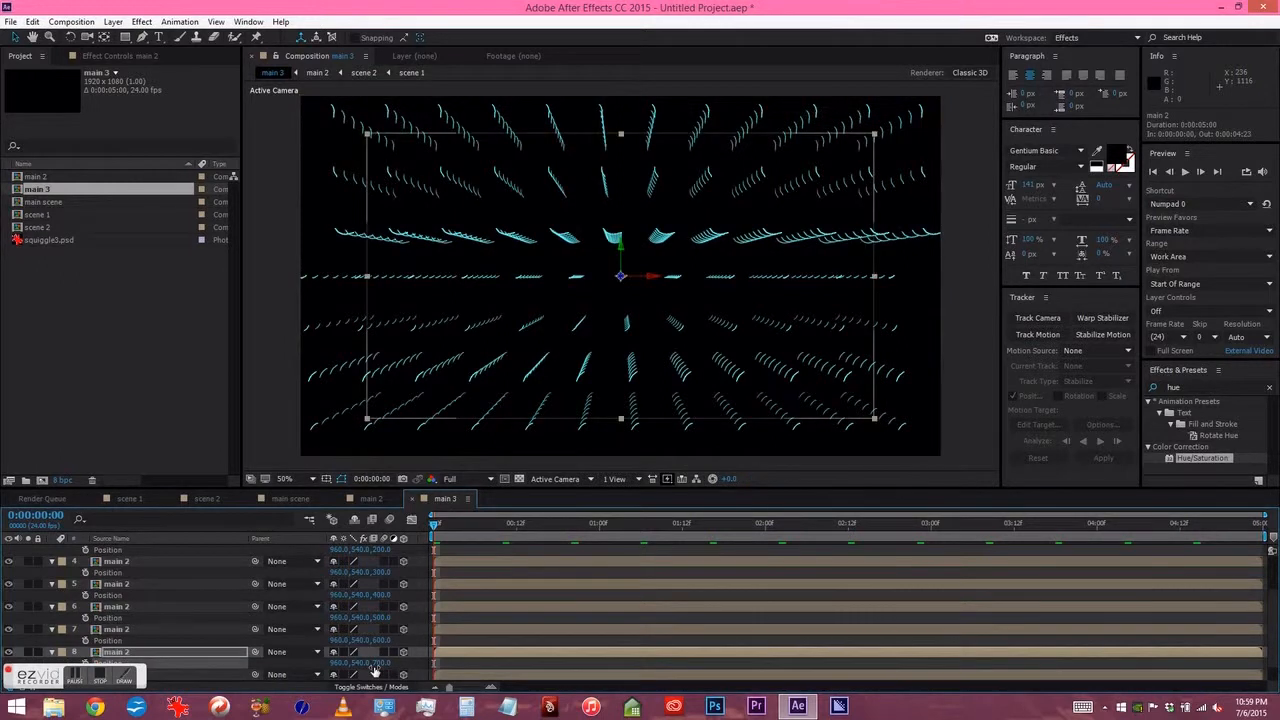
# - Show the ninth main 2 layer's Position and set its Z position to 800
pyautogui.click(374, 670)
pyautogui.press('p')
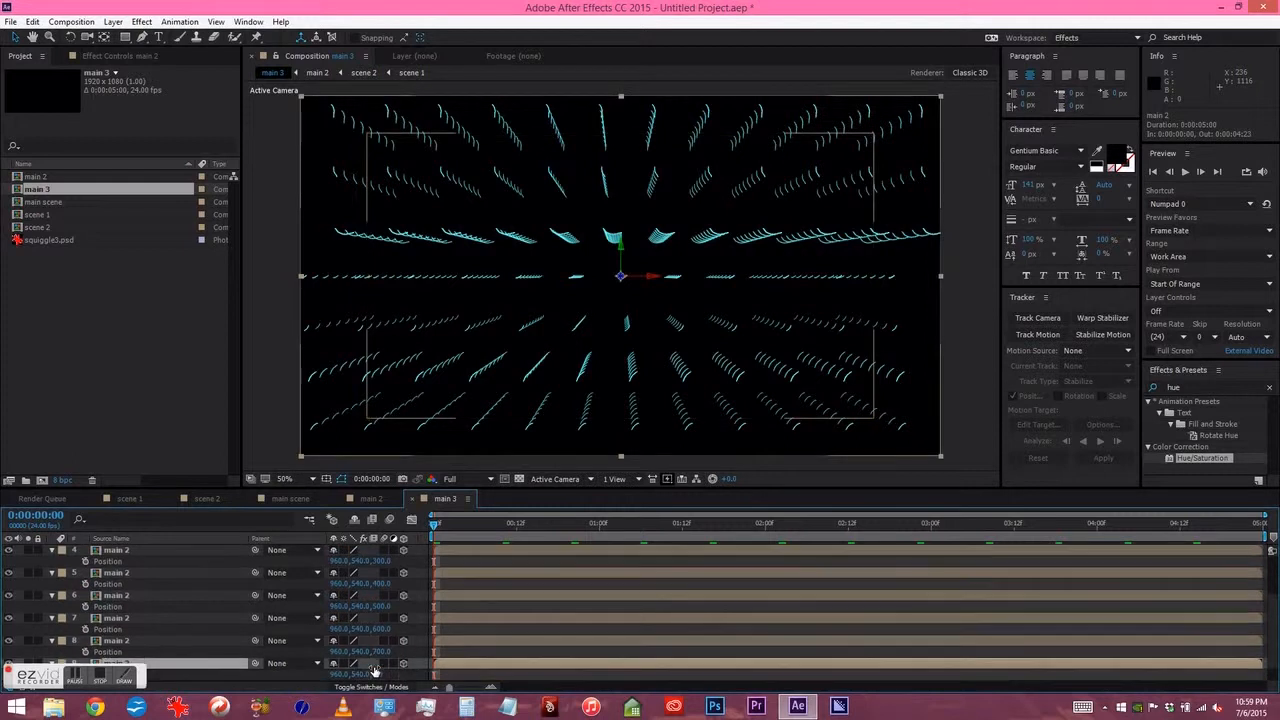
pyautogui.click(378, 651)
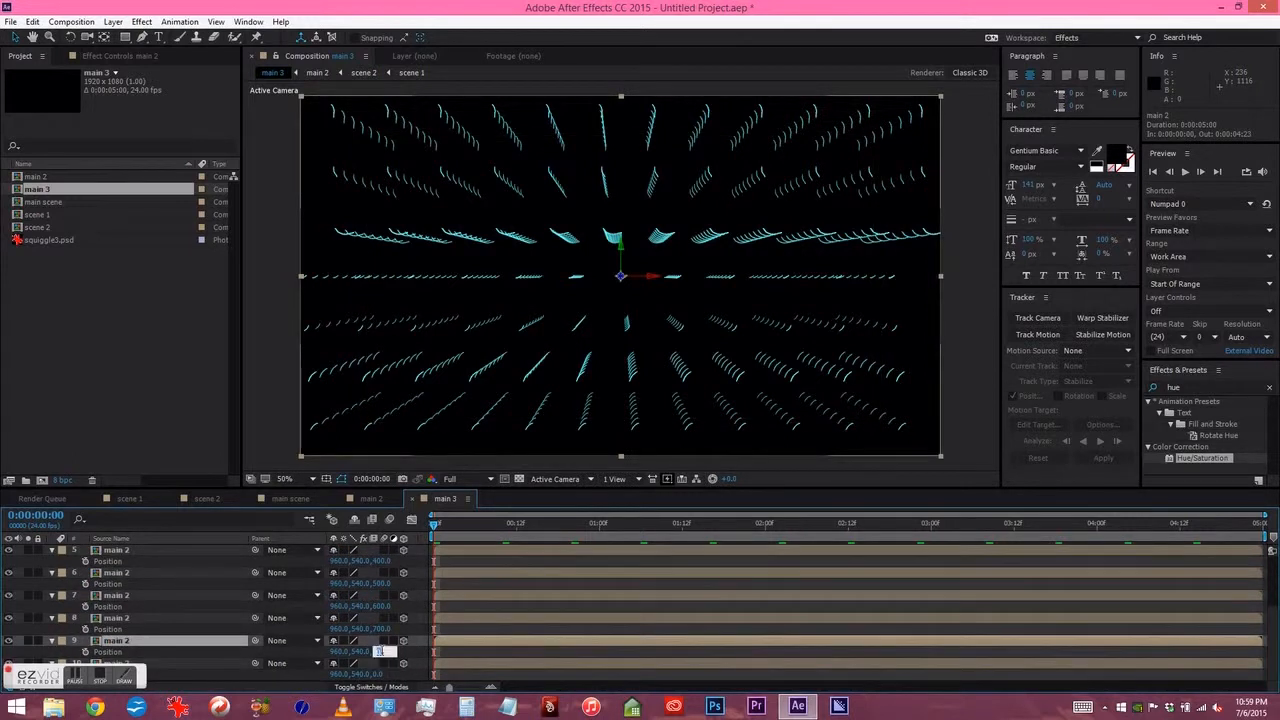
pyautogui.press('Return')
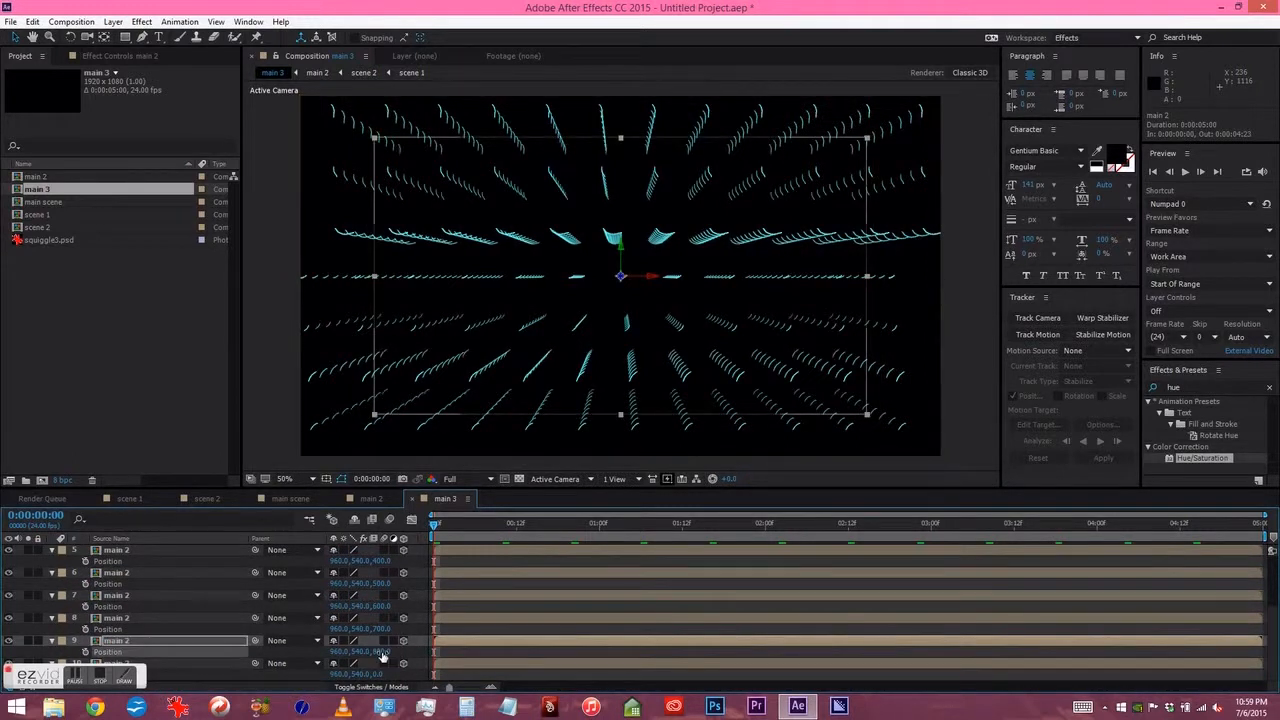
# - Set the tenth main 2 layer's Z position to 900
pyautogui.click(382, 661)
pyautogui.click(379, 674)
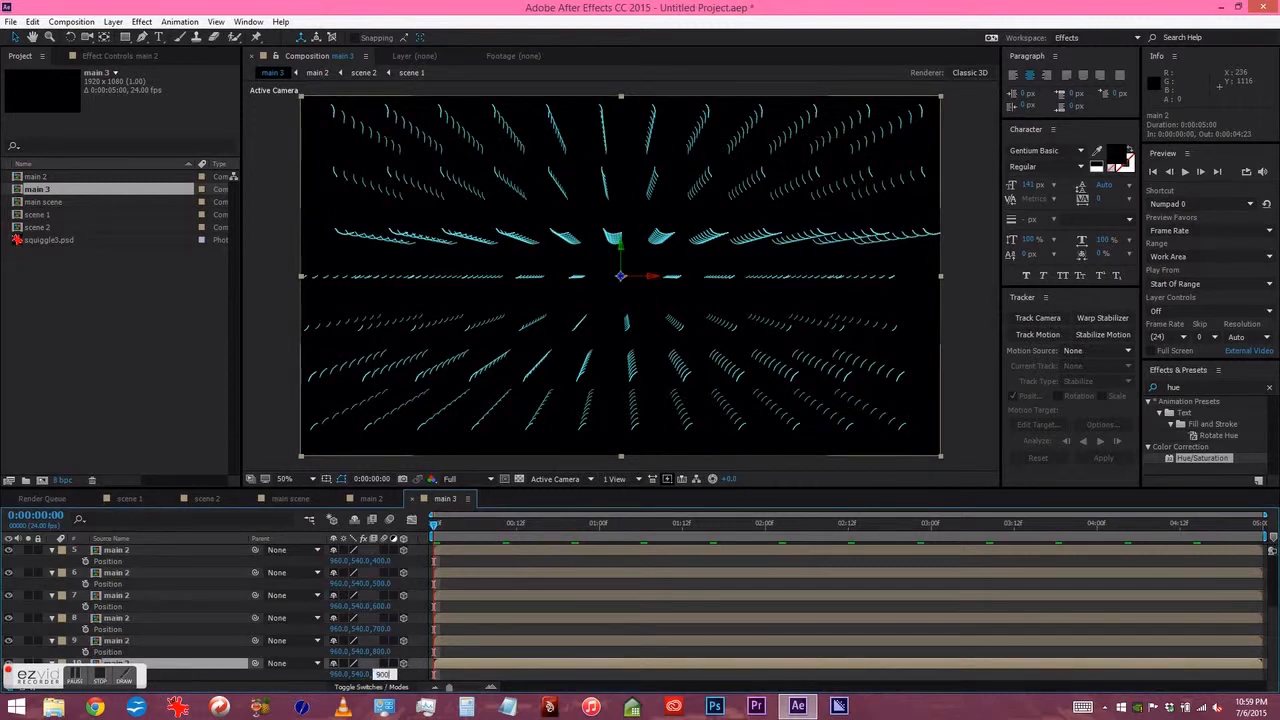
pyautogui.write('900')
pyautogui.press('Return')
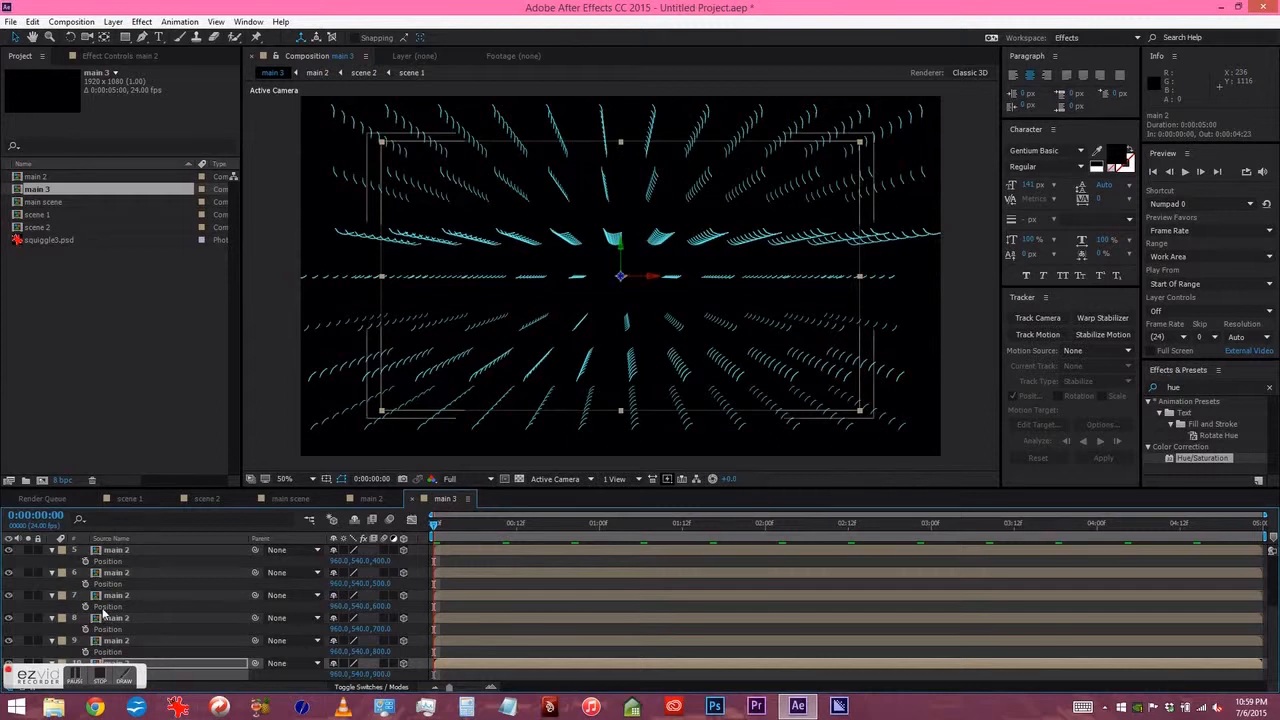
# - Deselect all layers and preview the depth-staggered squiggle animation in main 3
pyautogui.click(26, 606)
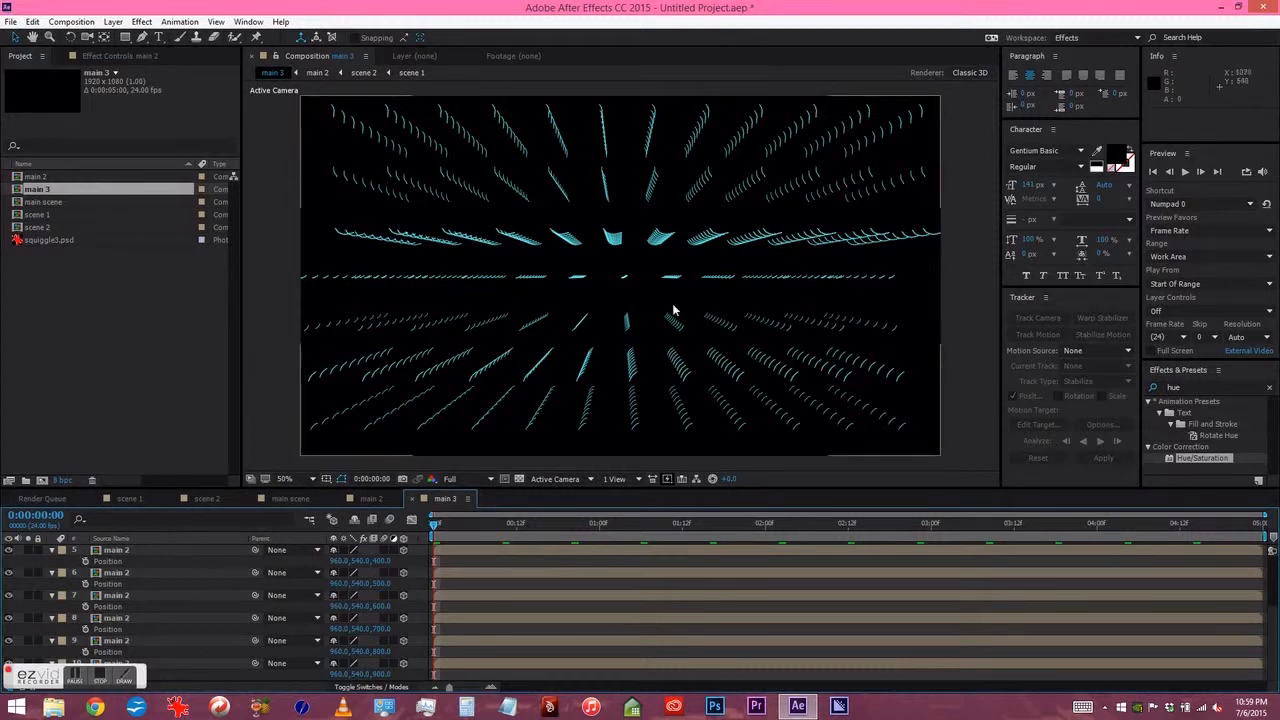
pyautogui.press('space')
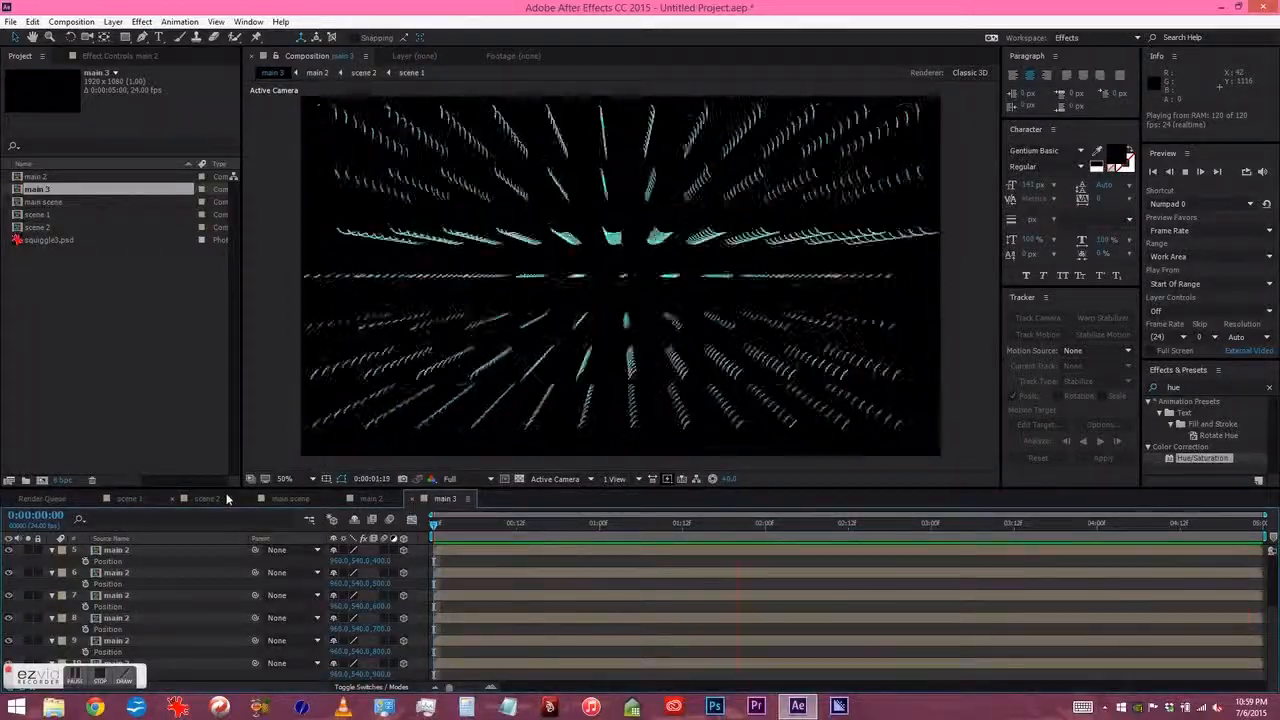
pyautogui.press('space')
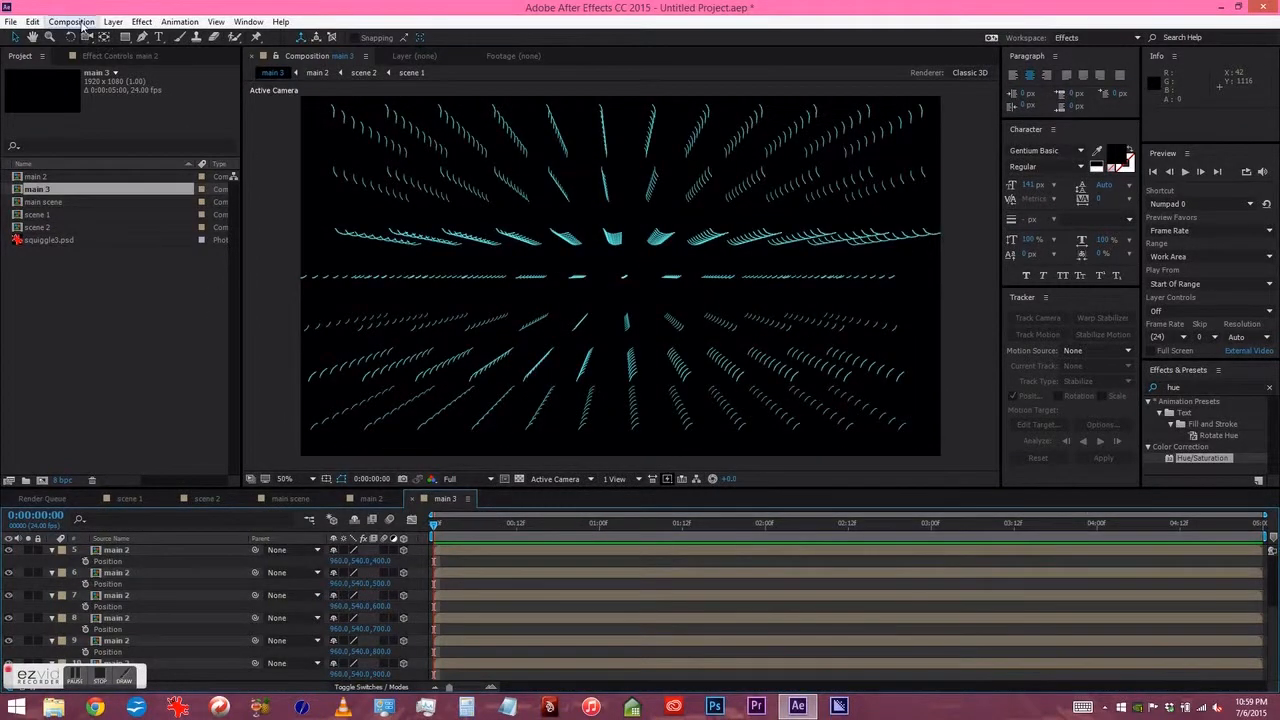
# - Add a two-node camera layer to main 3 with the default camera settings
pyautogui.click(113, 22)
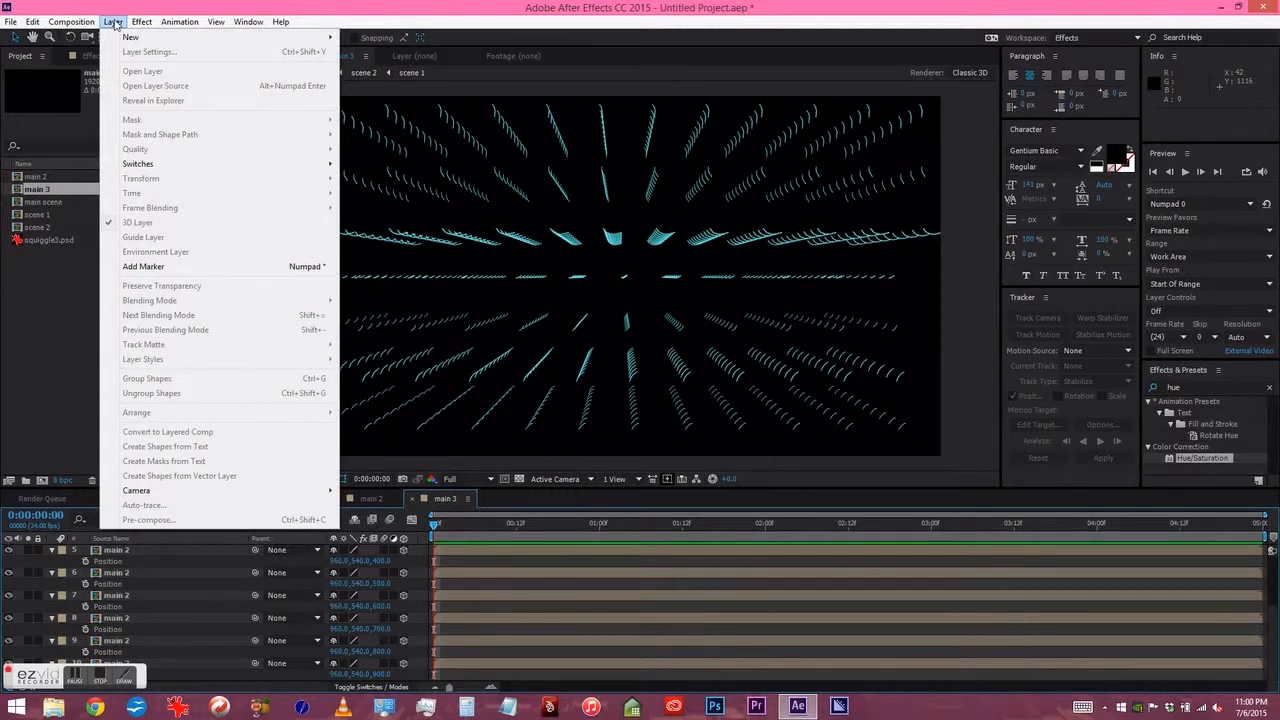
pyautogui.moveTo(168, 38)
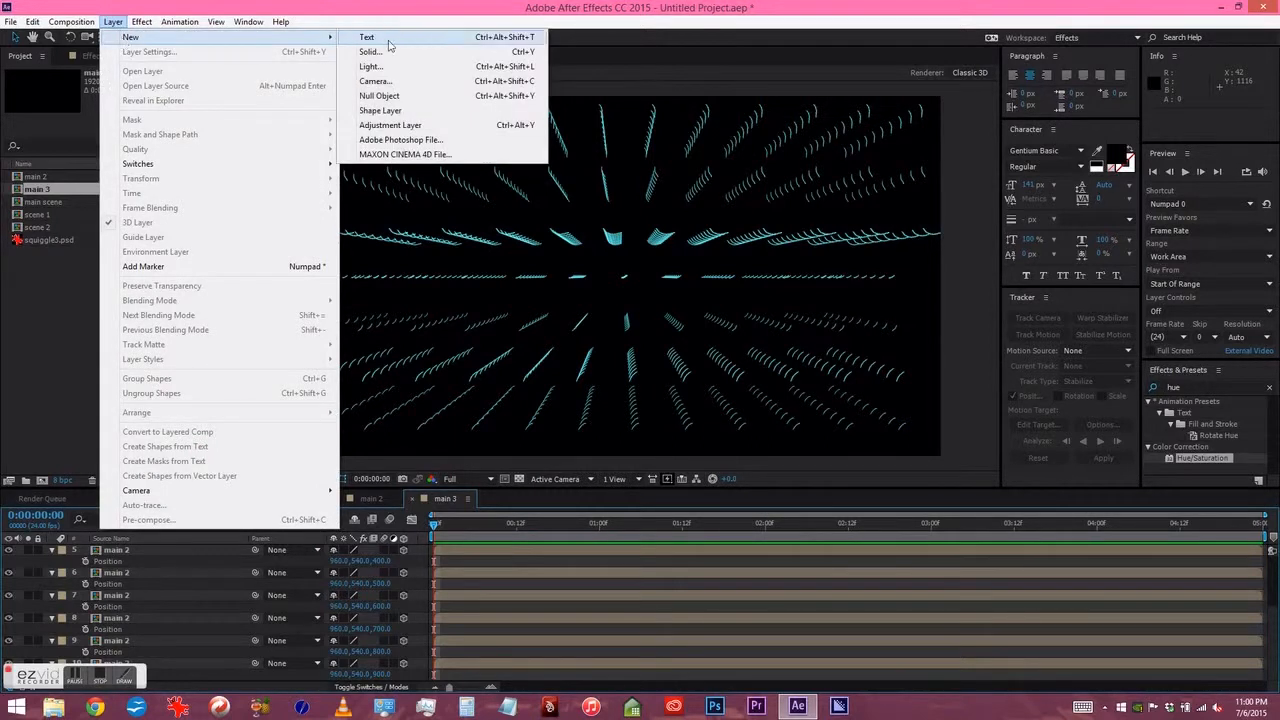
pyautogui.click(386, 81)
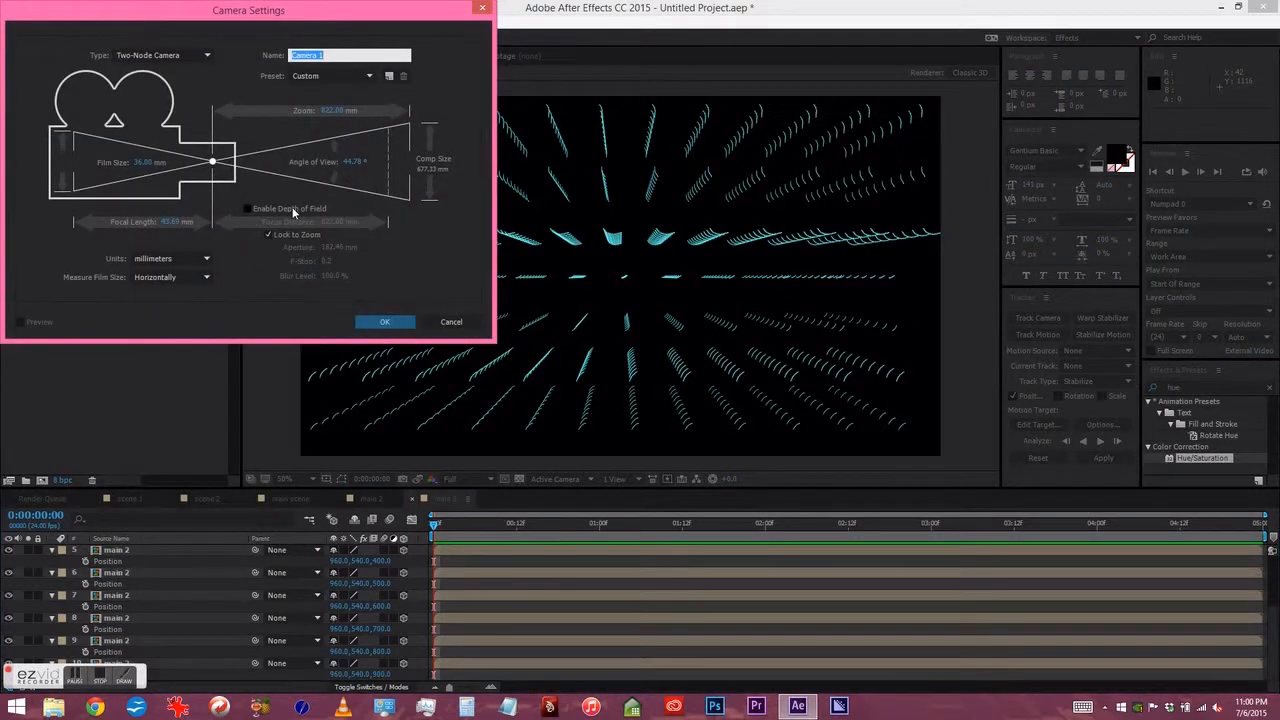
pyautogui.click(381, 325)
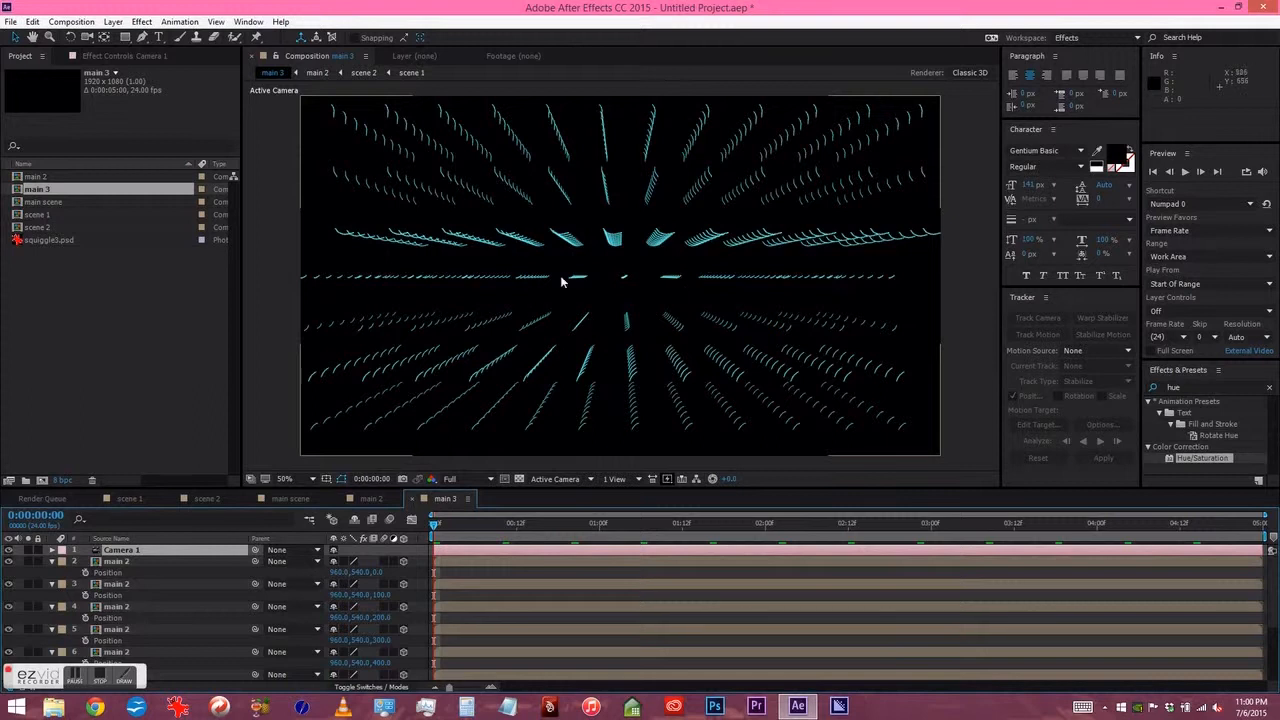
# - Orbit the camera to an oblique viewpoint above and to one side of the squiggle stack, and preview the animation
pyautogui.press('c')
pyautogui.moveTo(585, 256); pyautogui.dragTo(621, 279)
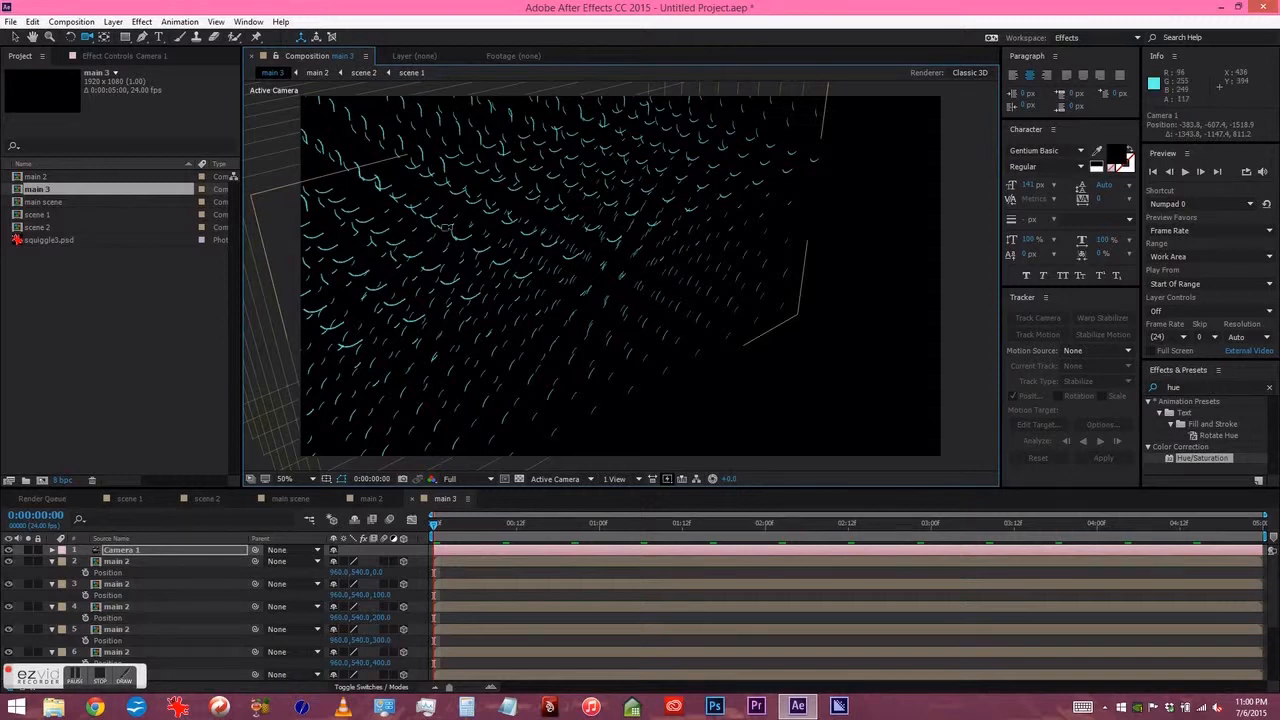
pyautogui.moveTo(447, 226); pyautogui.dragTo(613, 269)
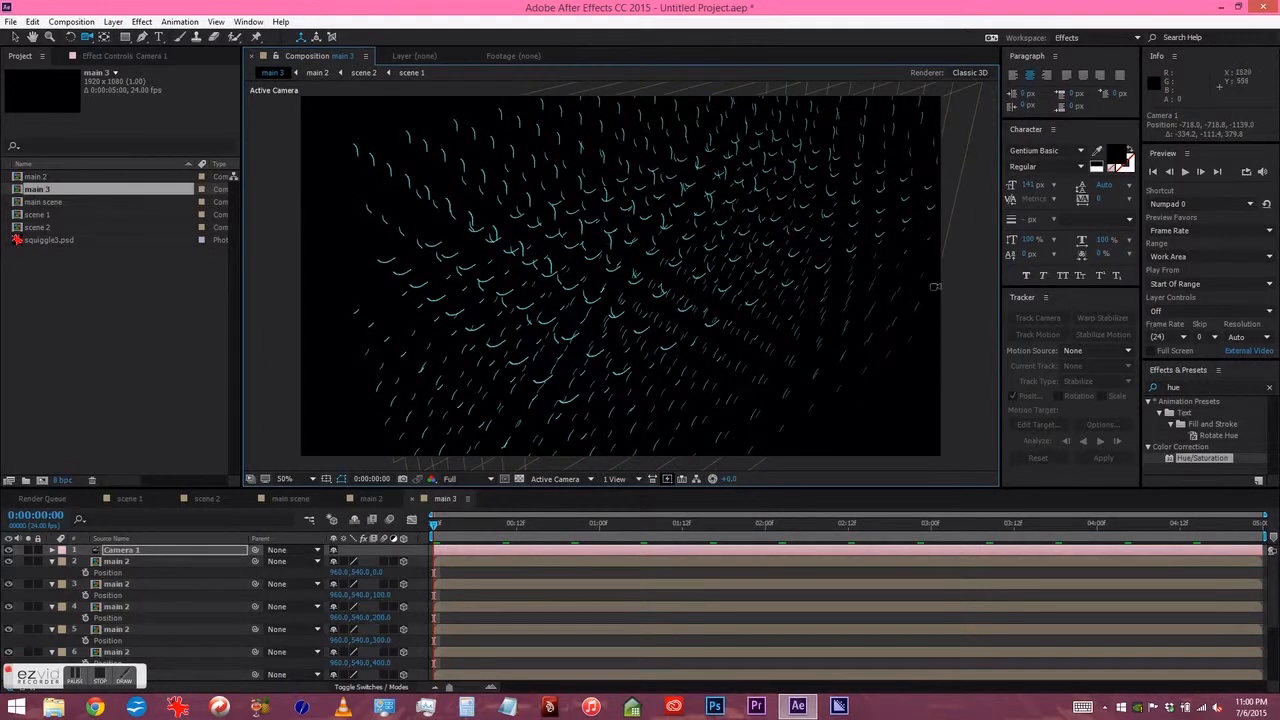
pyautogui.press('KP_0')
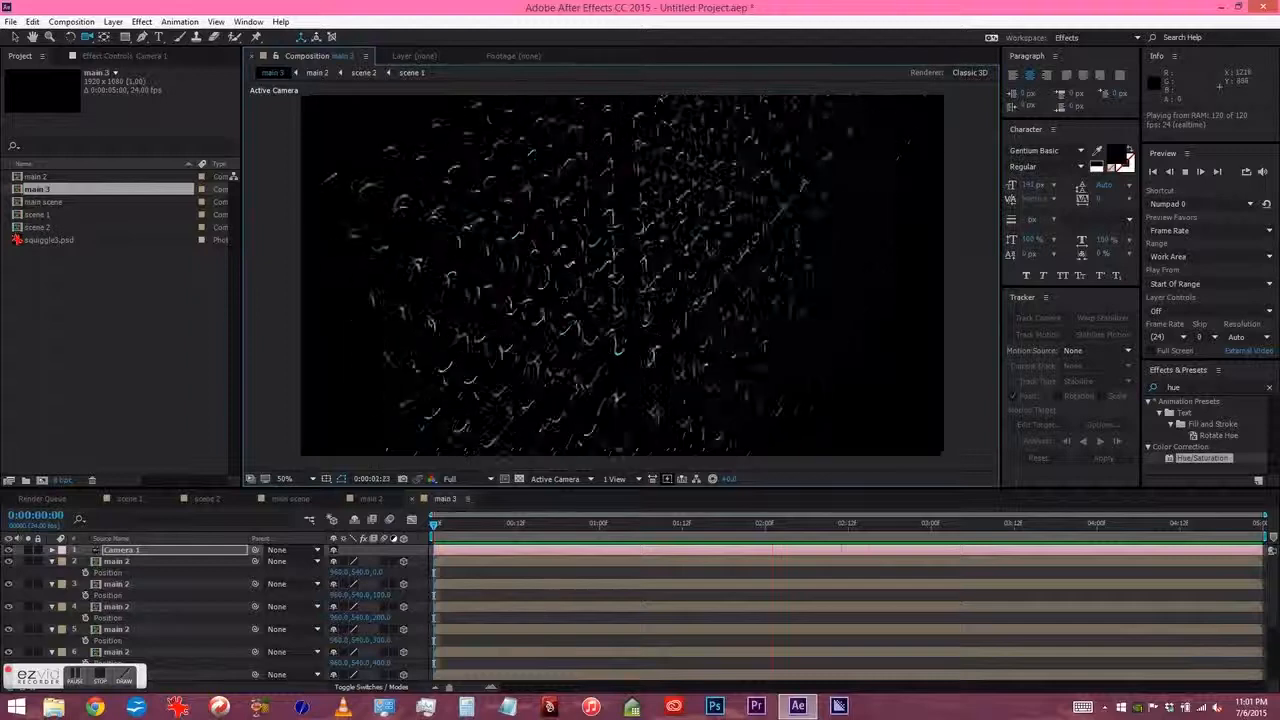
pyautogui.press('space')
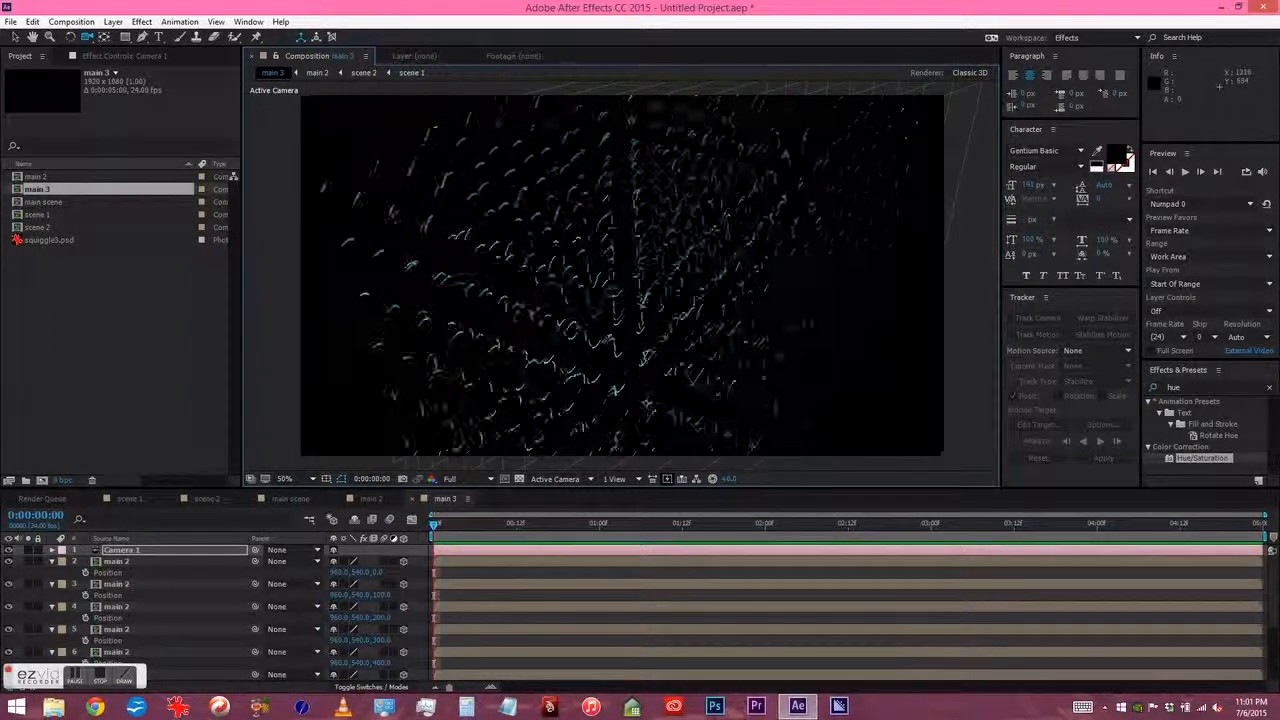
# - Orbit the camera to the opposite side of the stack, nearly level with the squiggle rows, and preview the animation
pyautogui.moveTo(625, 354); pyautogui.dragTo(589, 141)
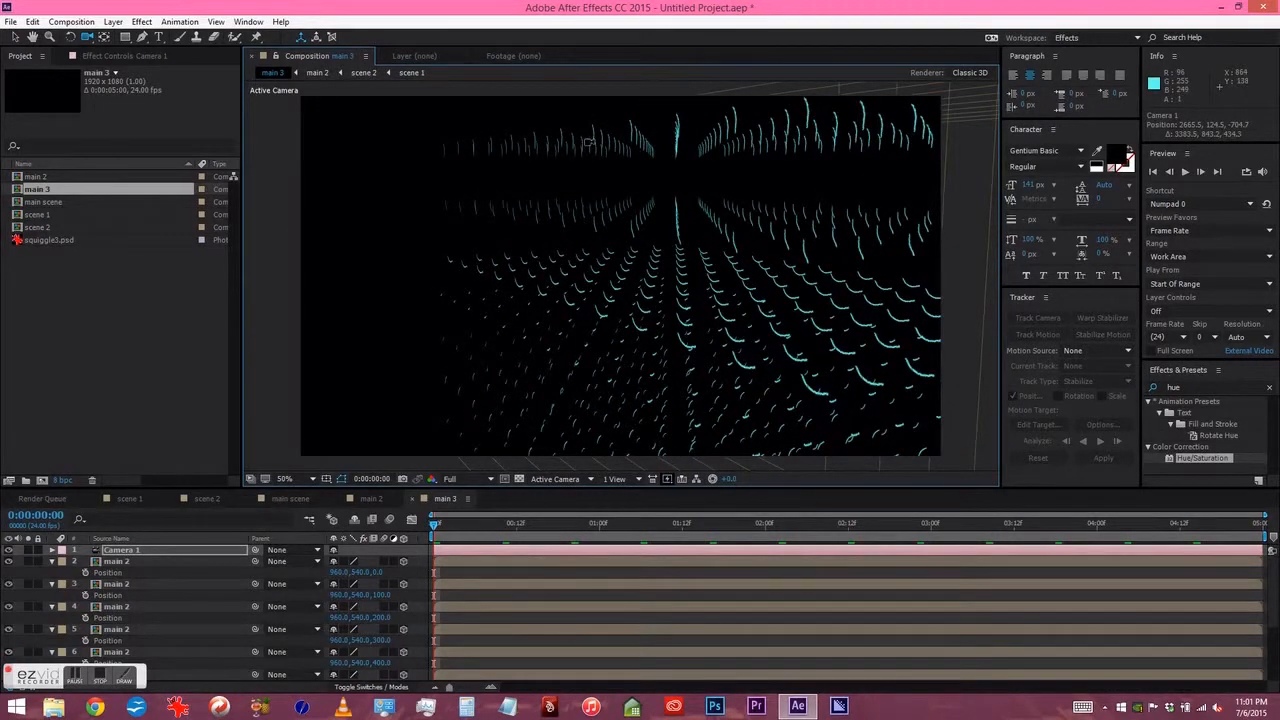
pyautogui.moveTo(812, 260); pyautogui.dragTo(707, 252)
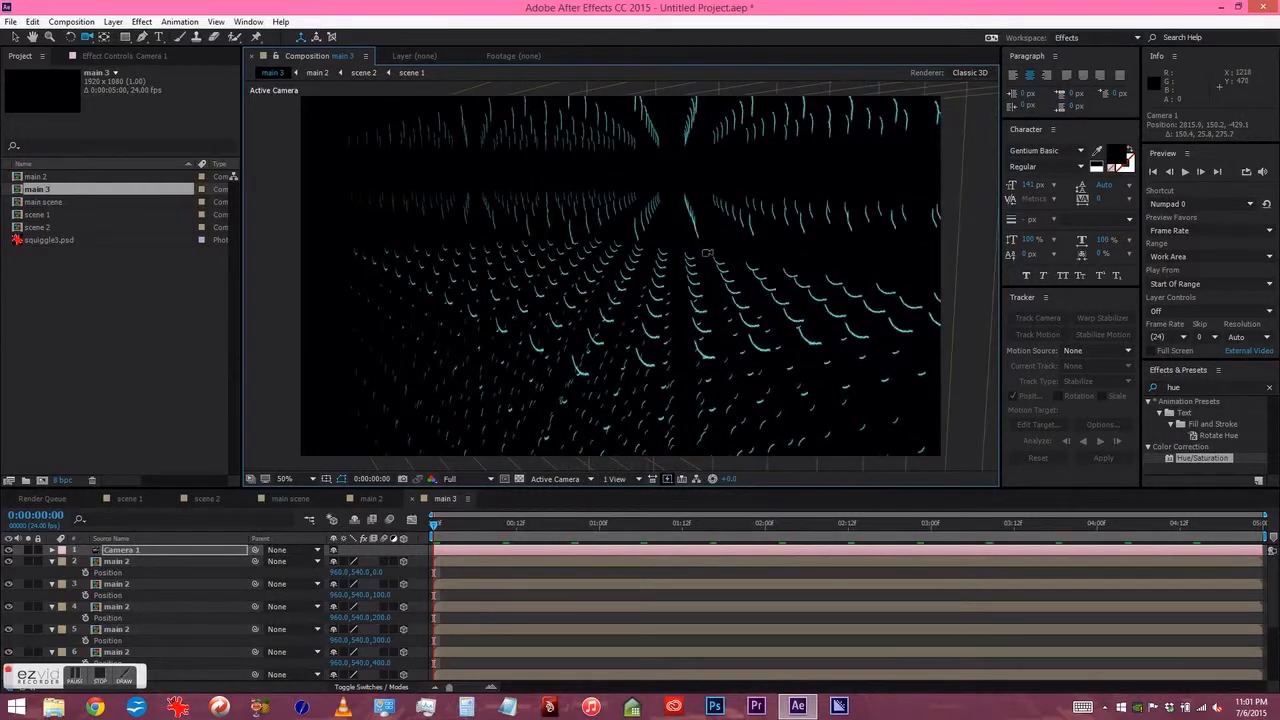
pyautogui.press('space')
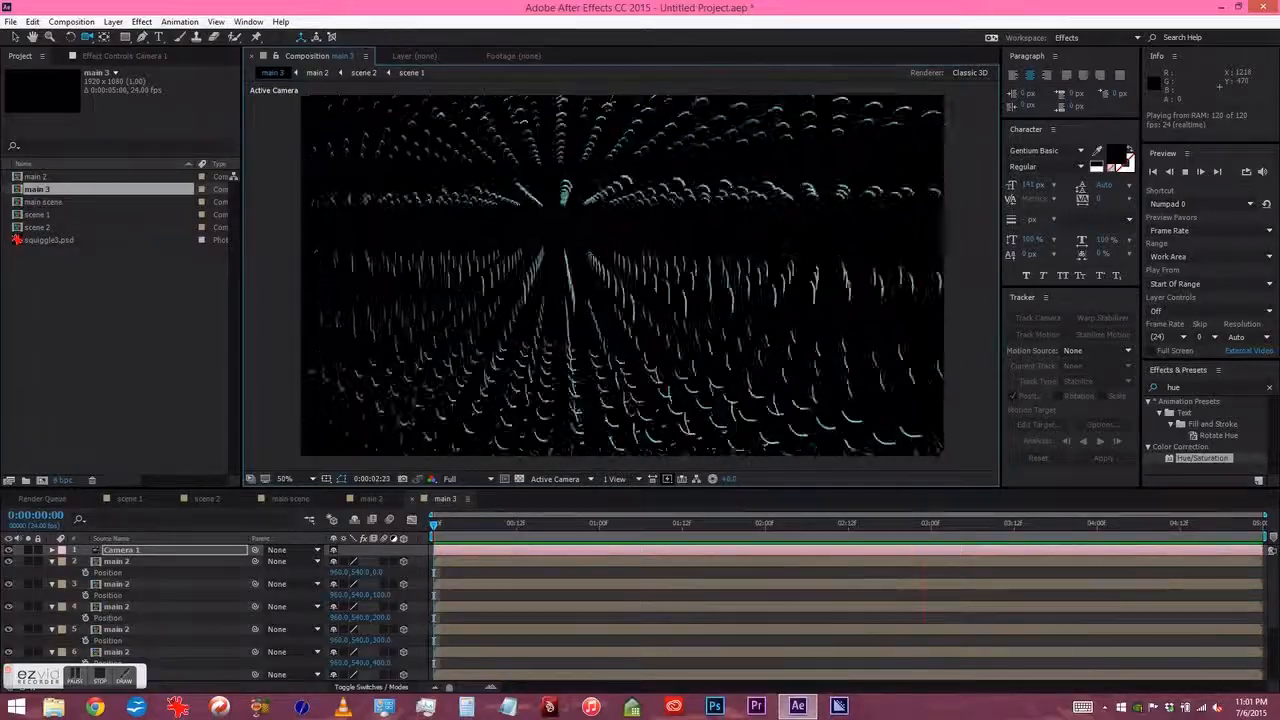
pyautogui.press('space')
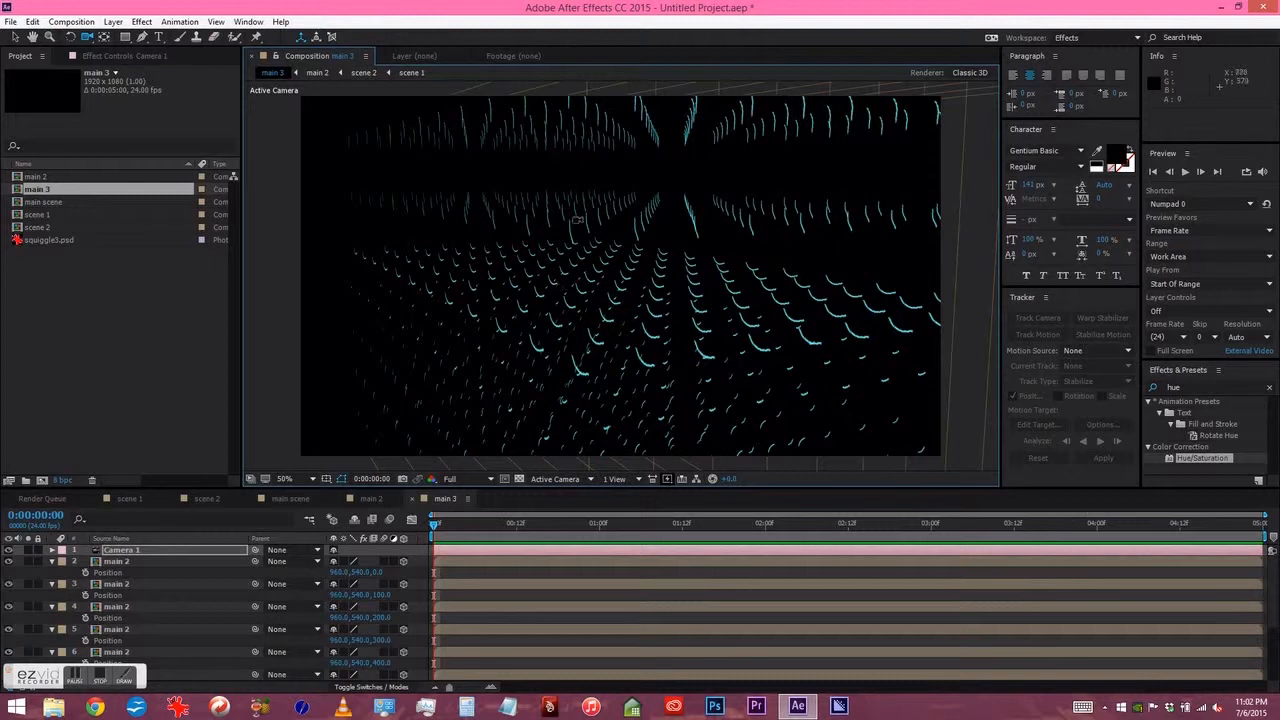
# - Orbit the camera to a high viewpoint looking down on the squiggle stack
pyautogui.moveTo(578, 252); pyautogui.dragTo(669, 317)
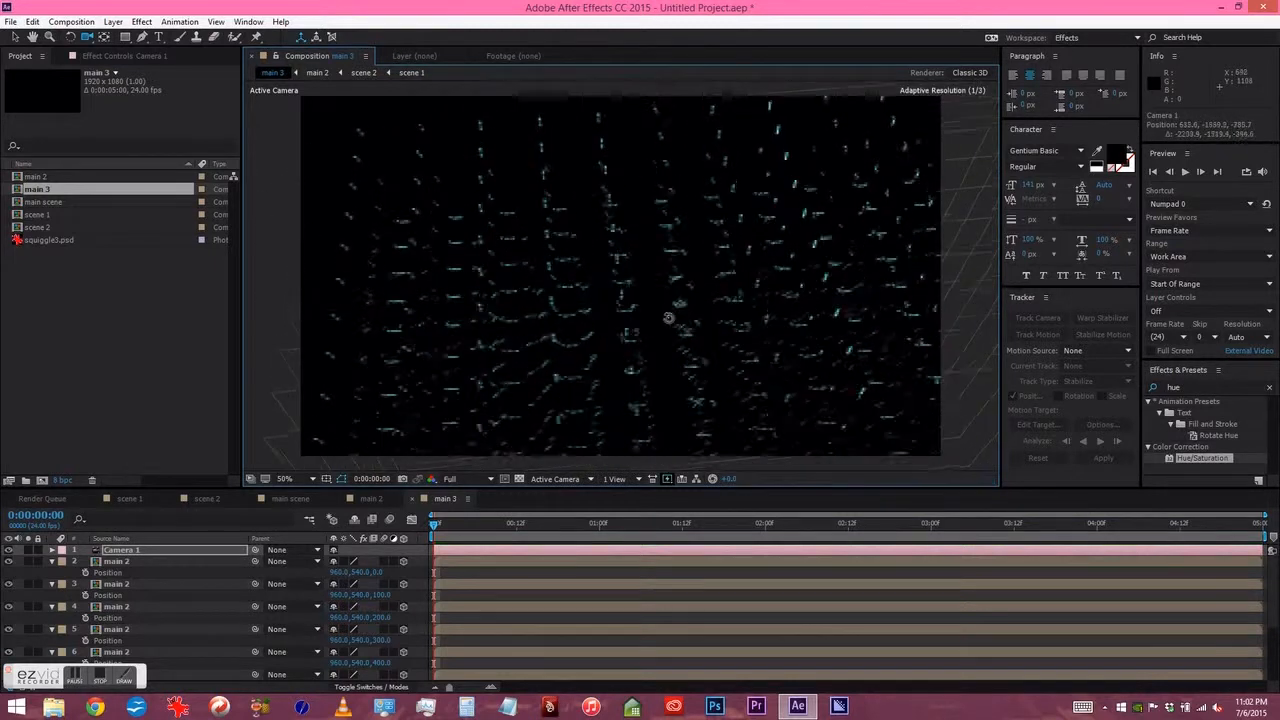
pyautogui.scroll(-2, 708, 258)
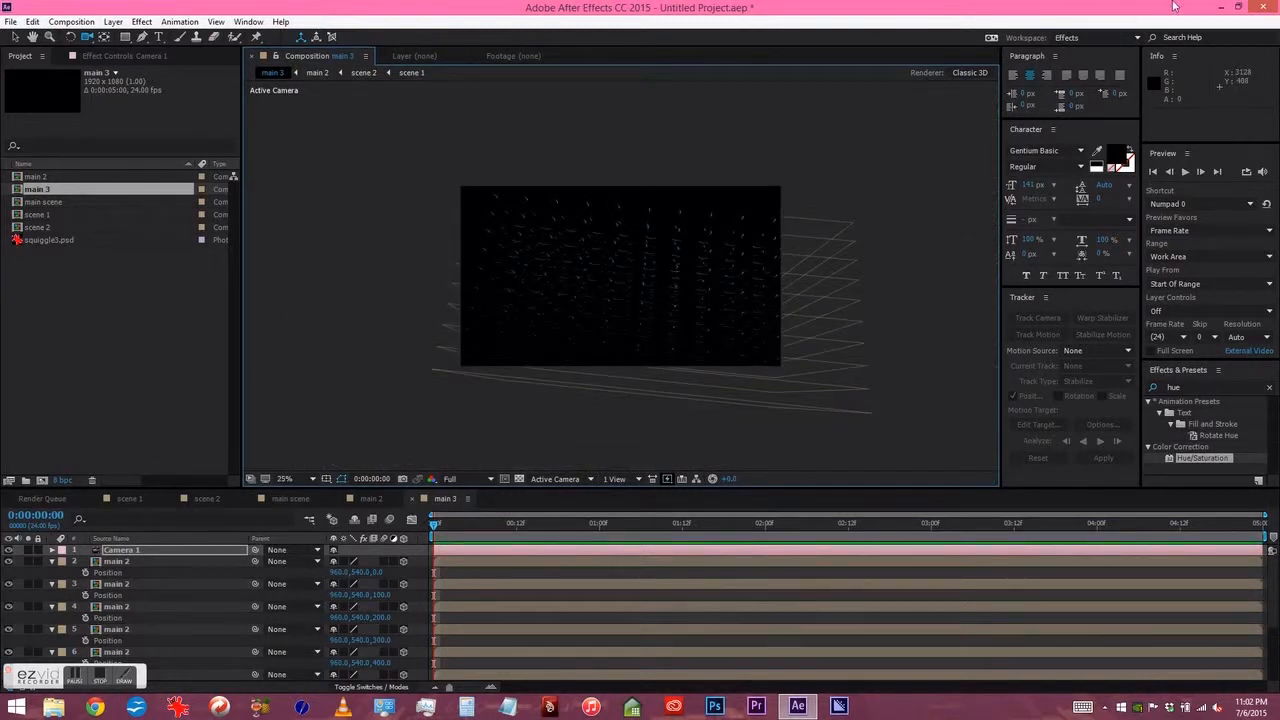